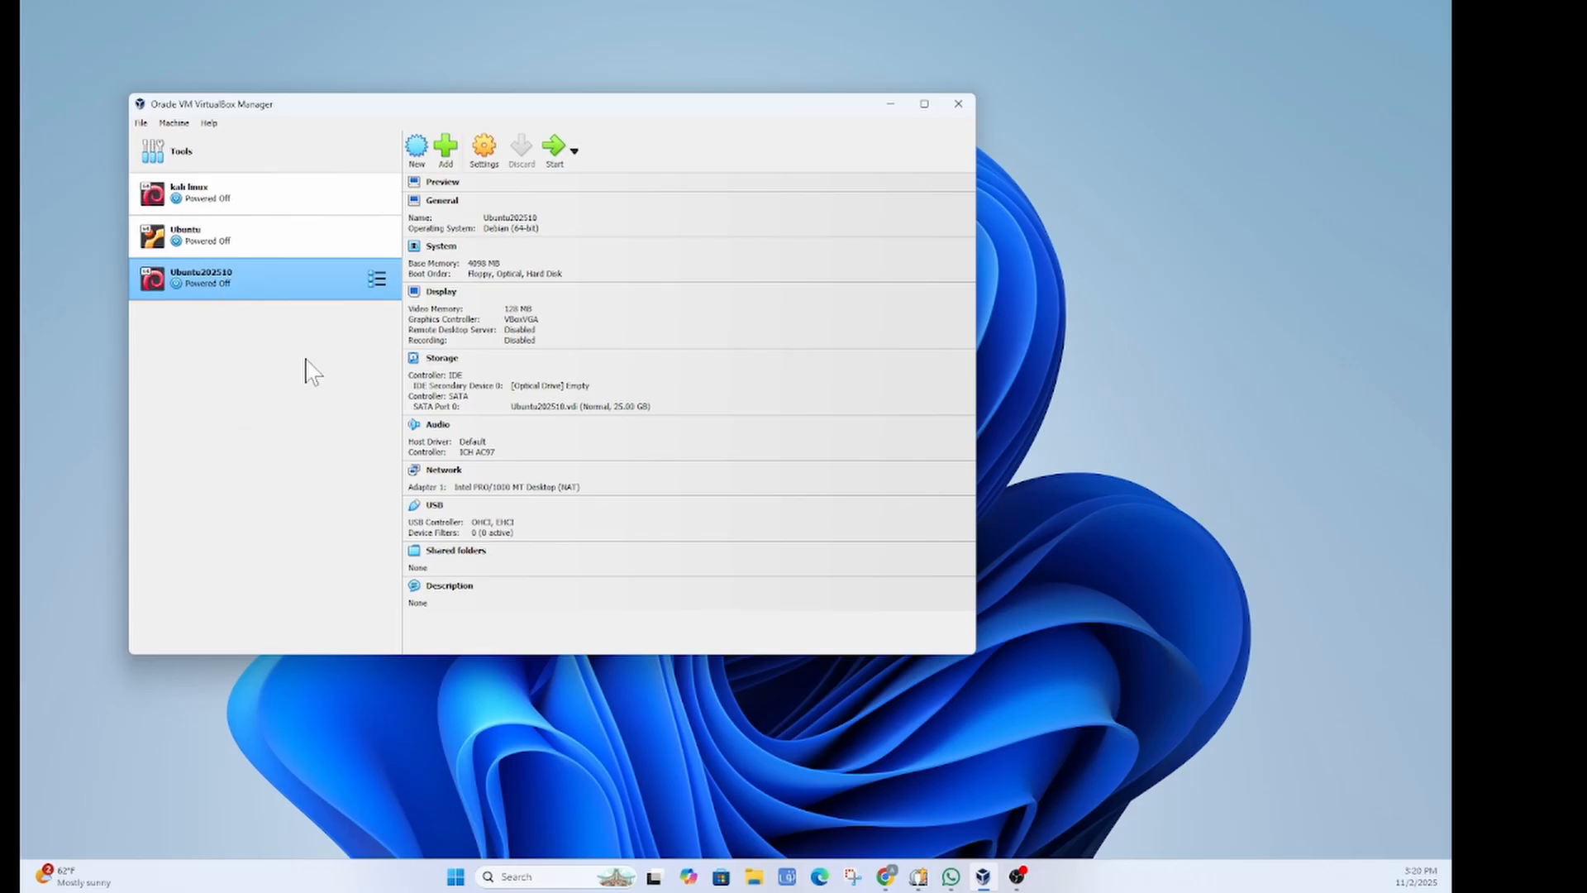
# Step: Try adding an existing machine file, cancel it, then browse the File and Machine menus
pyautogui.click(454, 154)
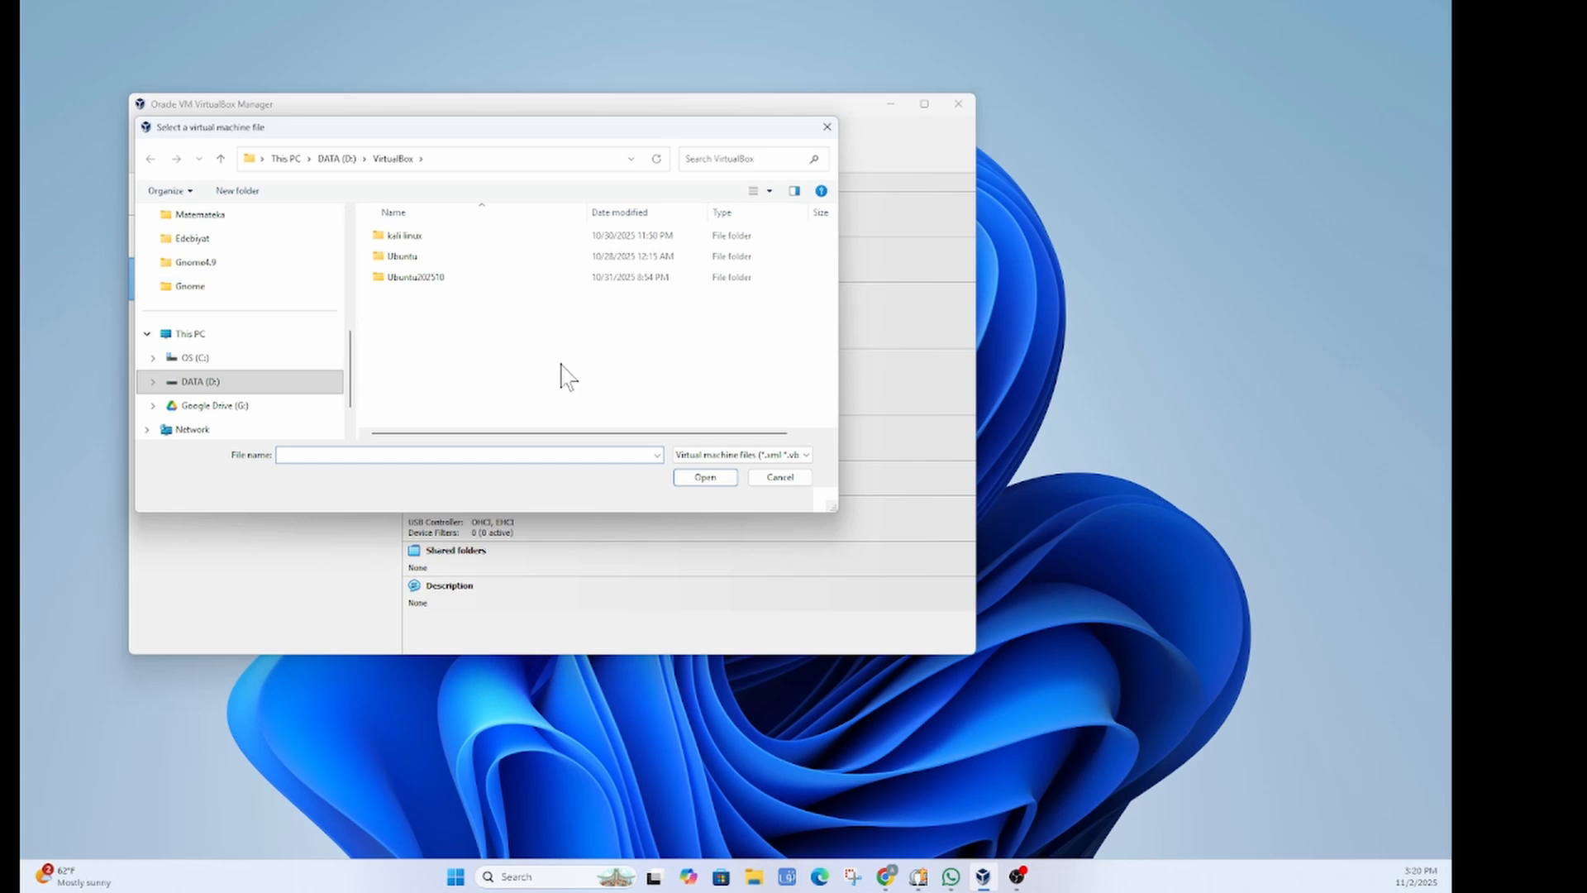
pyautogui.click(782, 480)
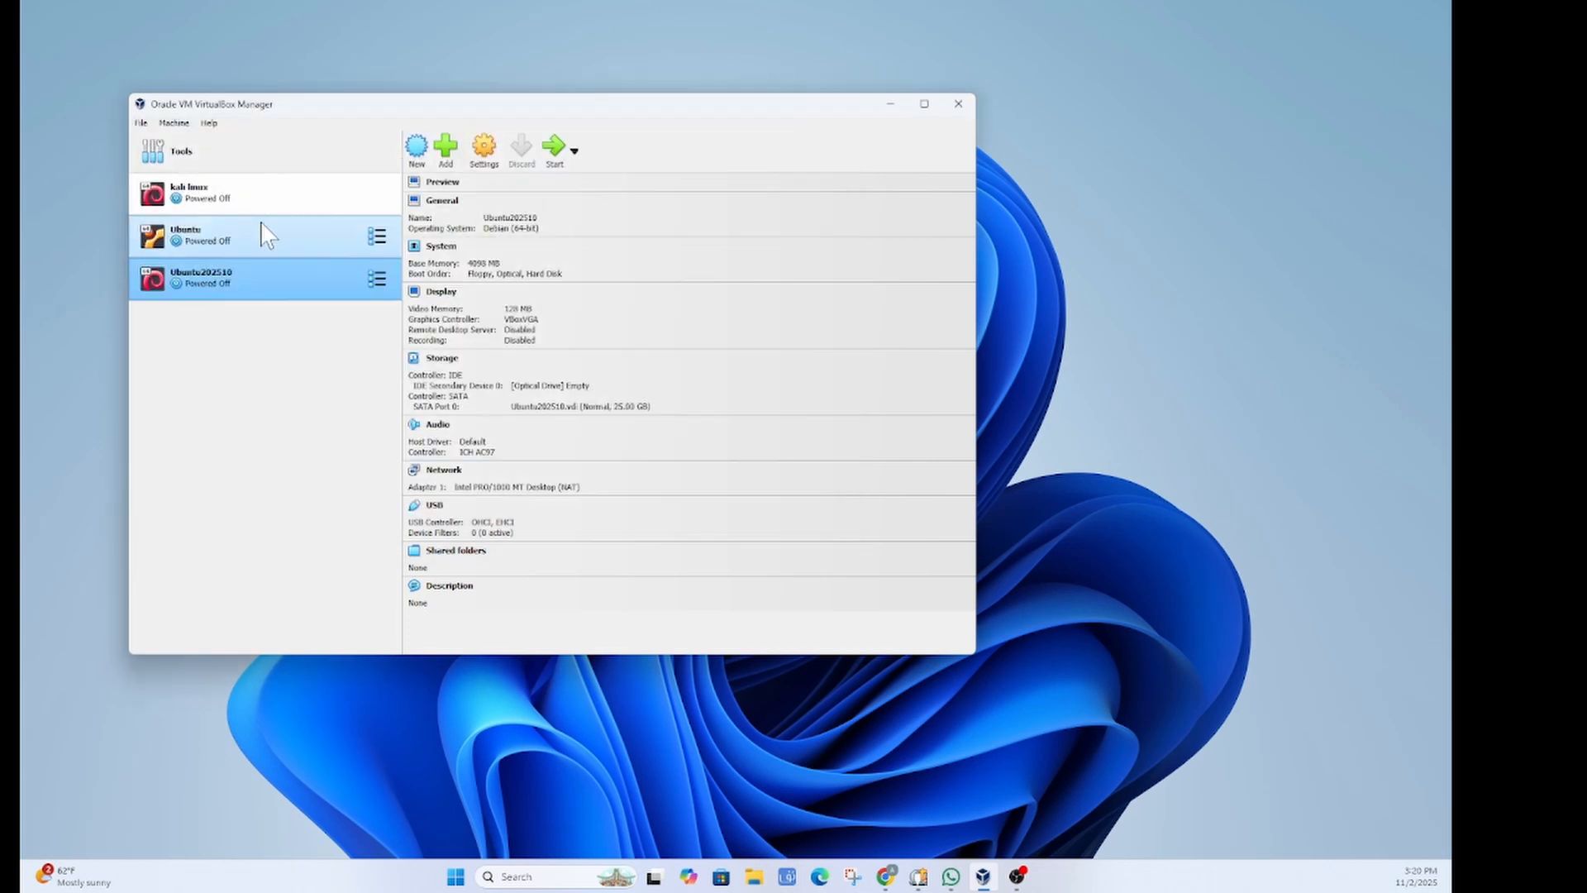
pyautogui.click(141, 124)
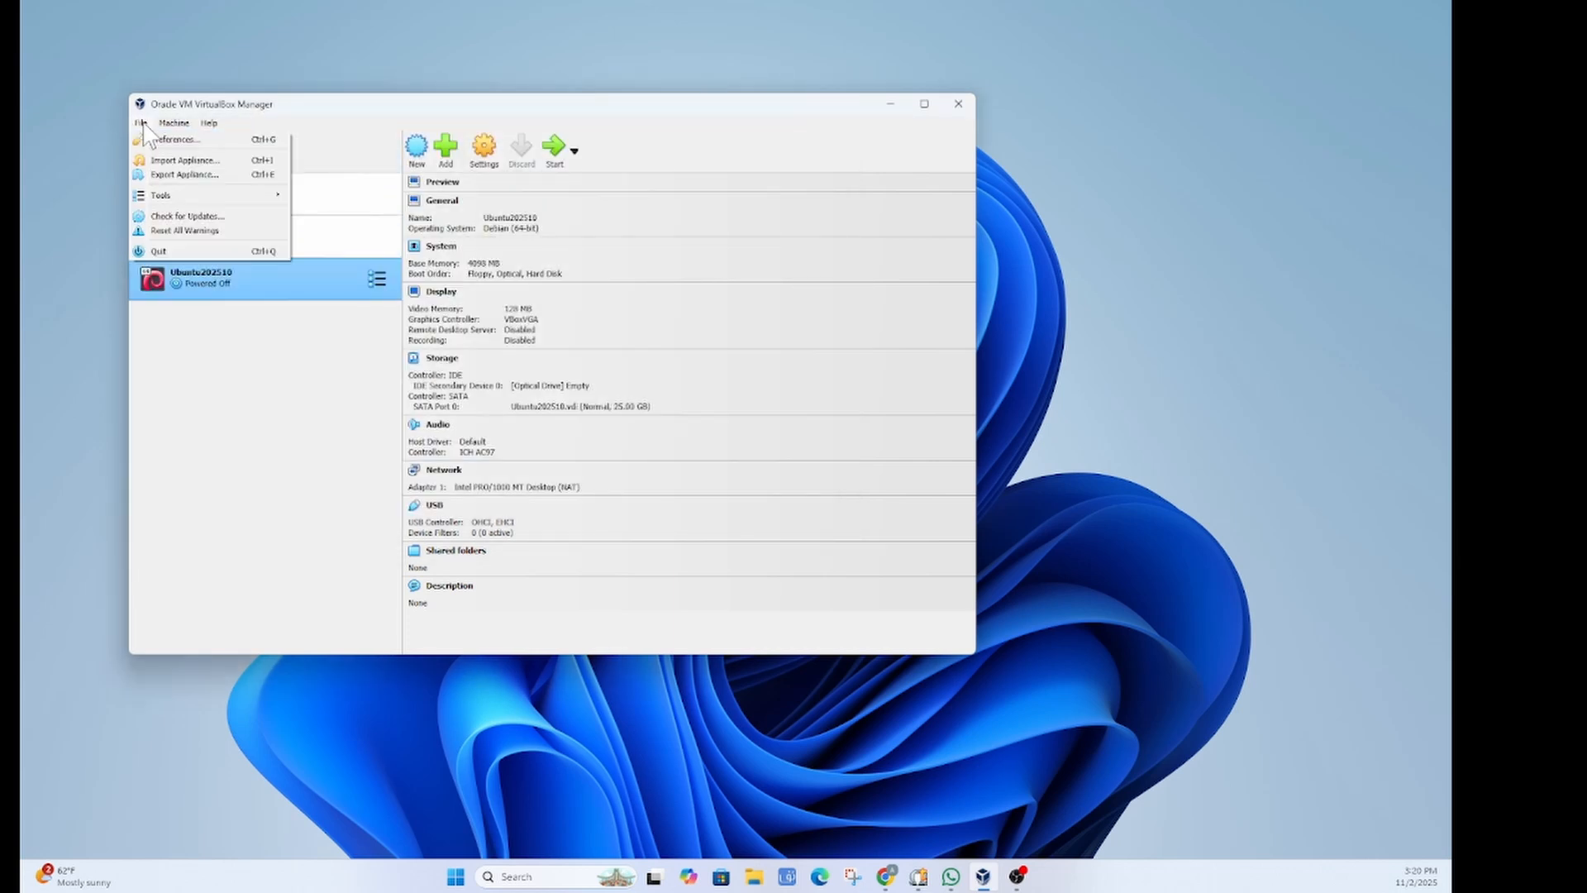
pyautogui.click(174, 123)
# Step: Create a new virtual machine named Ubuntu10 with operating system type Linux
pyautogui.click(200, 143)
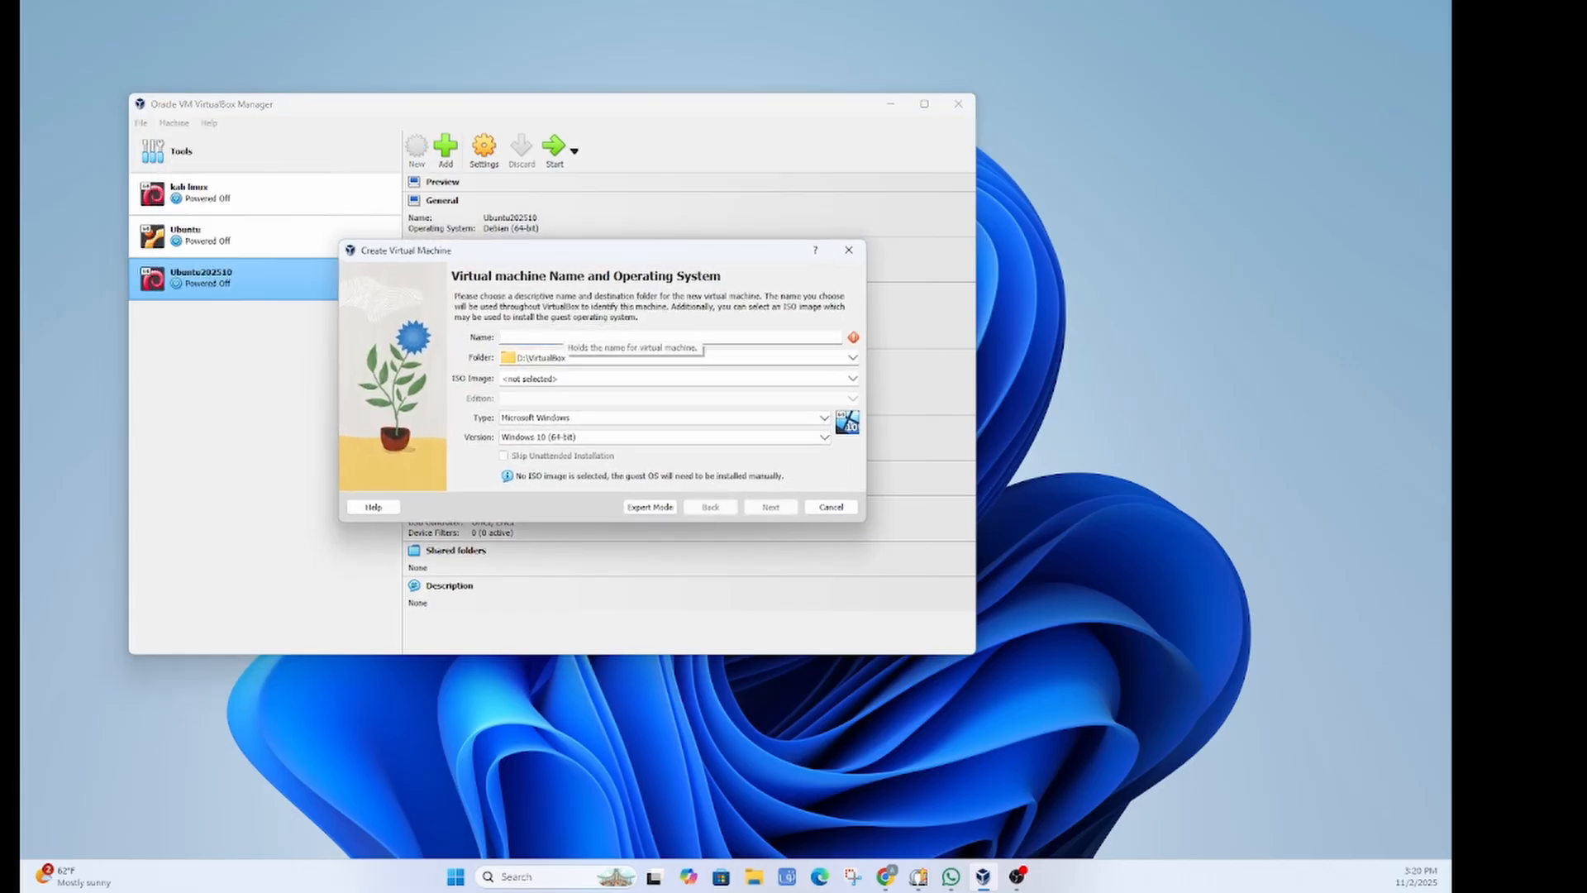
pyautogui.write('Ubuntu')
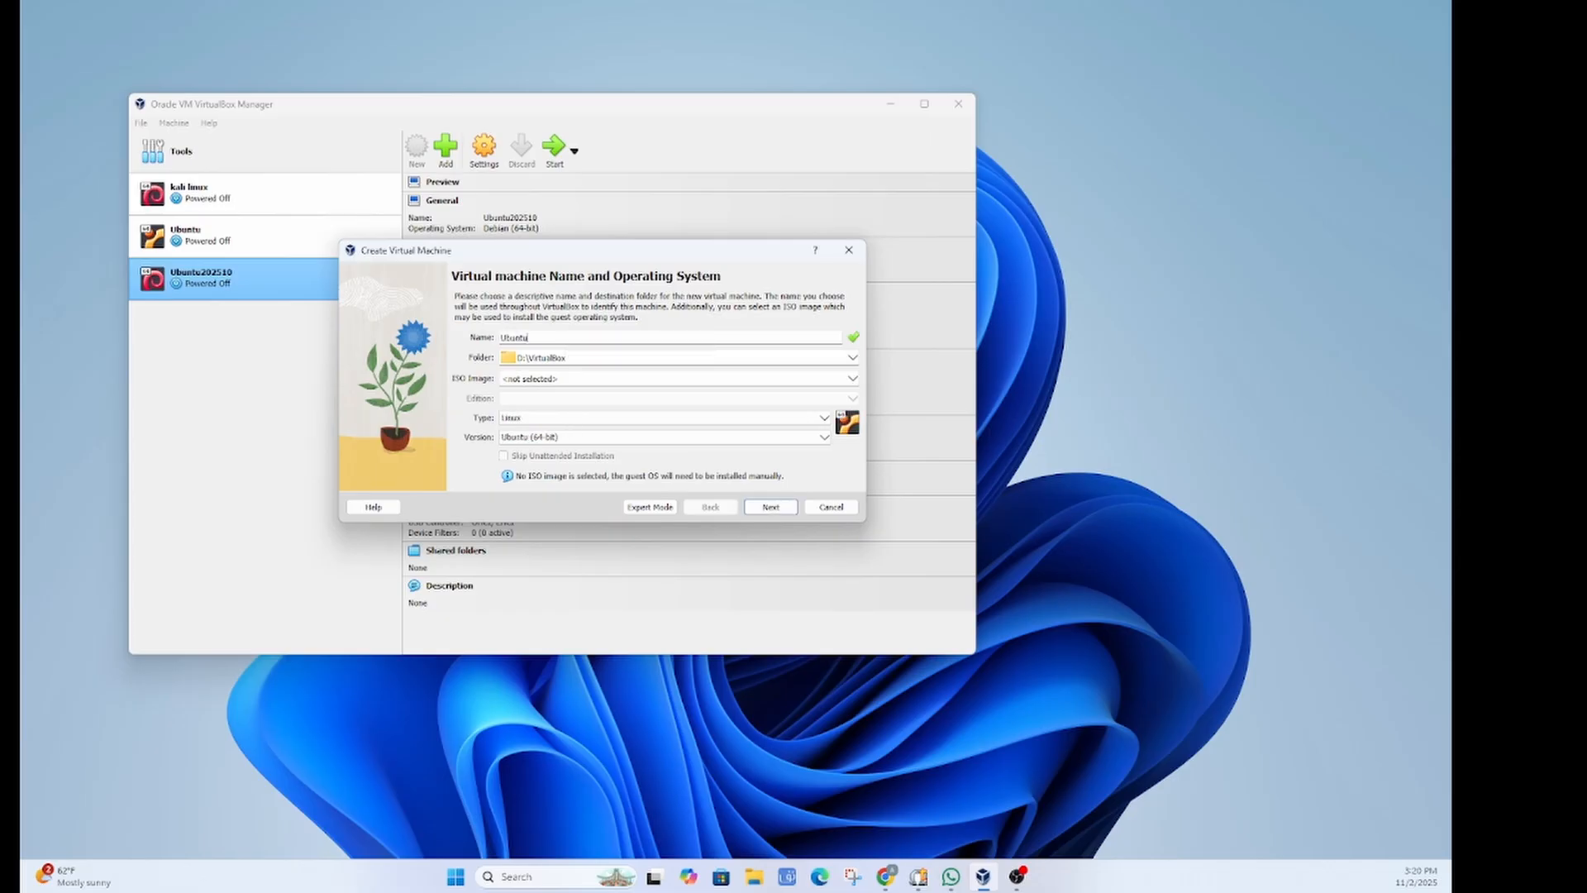
pyautogui.write('10')
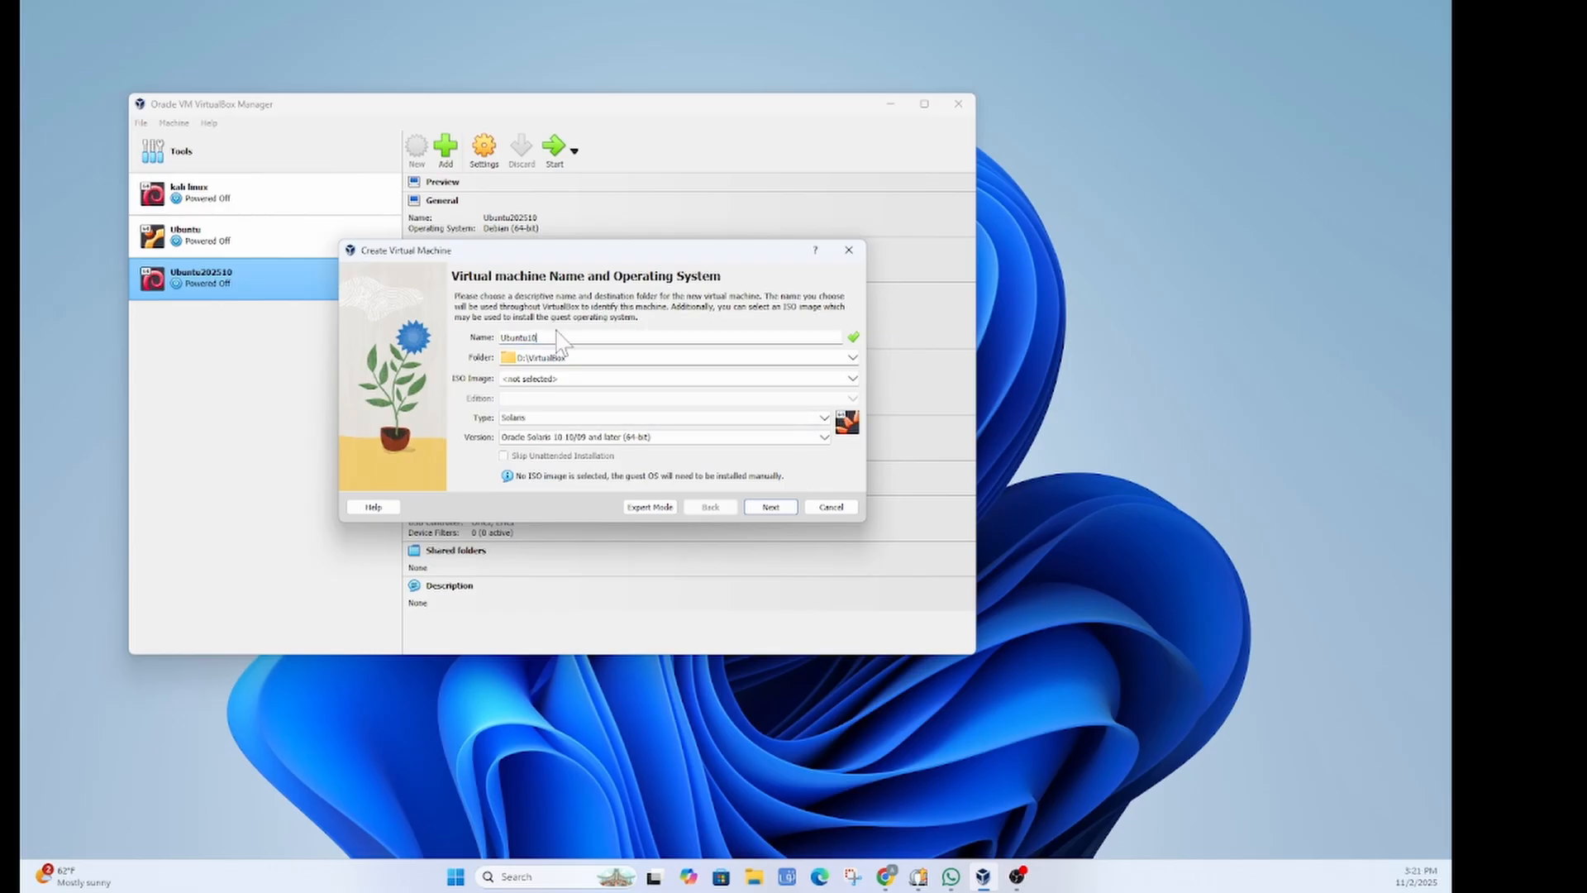
pyautogui.hotkey('ctrl', 'a')
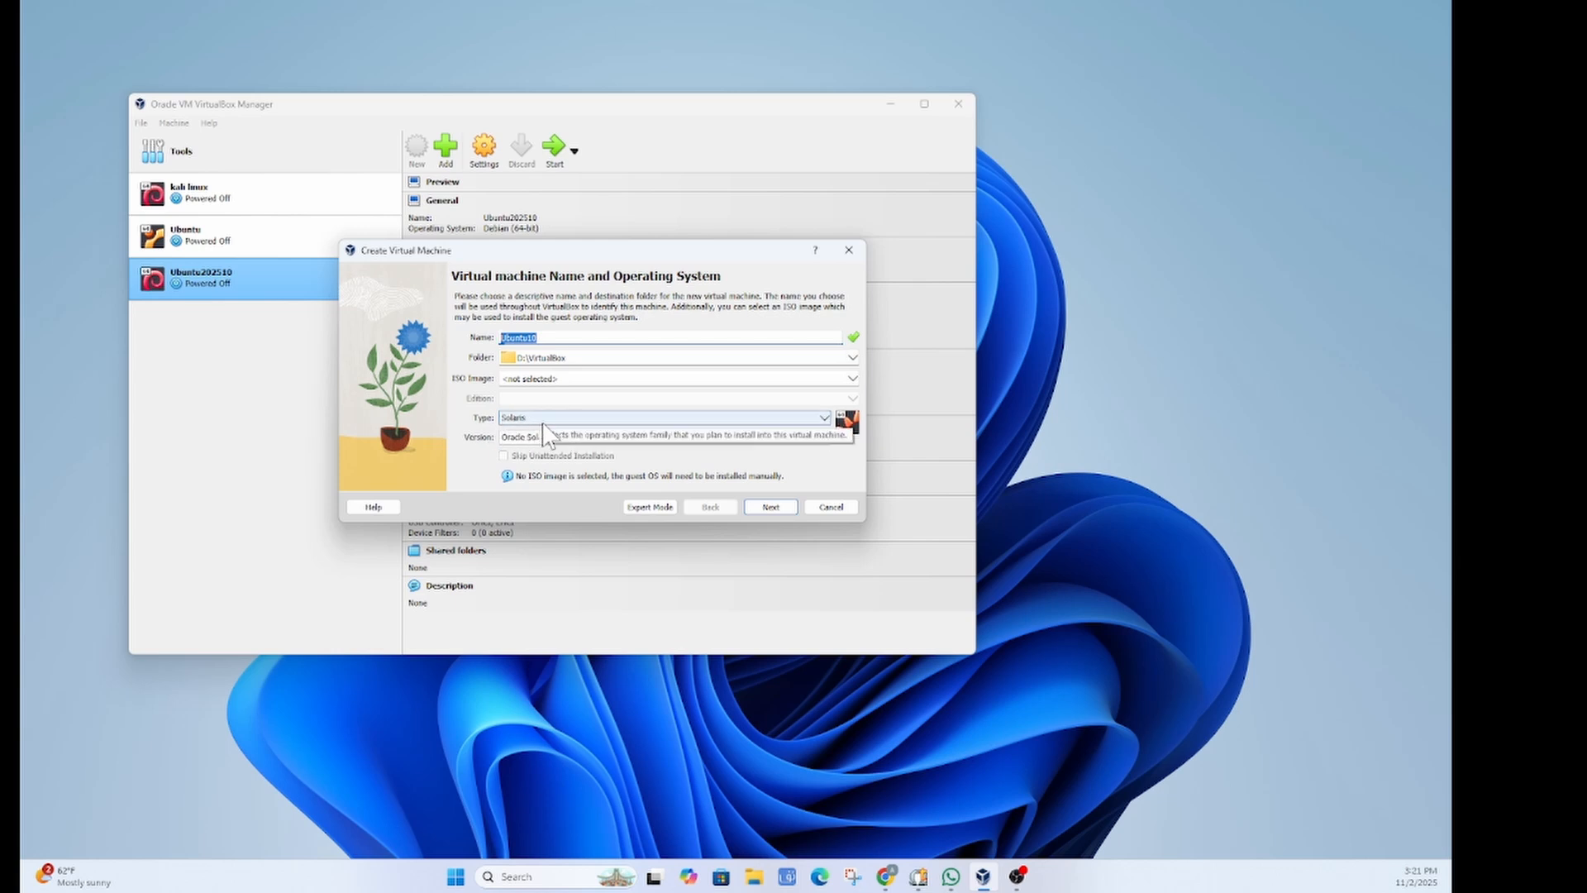
pyautogui.click(825, 419)
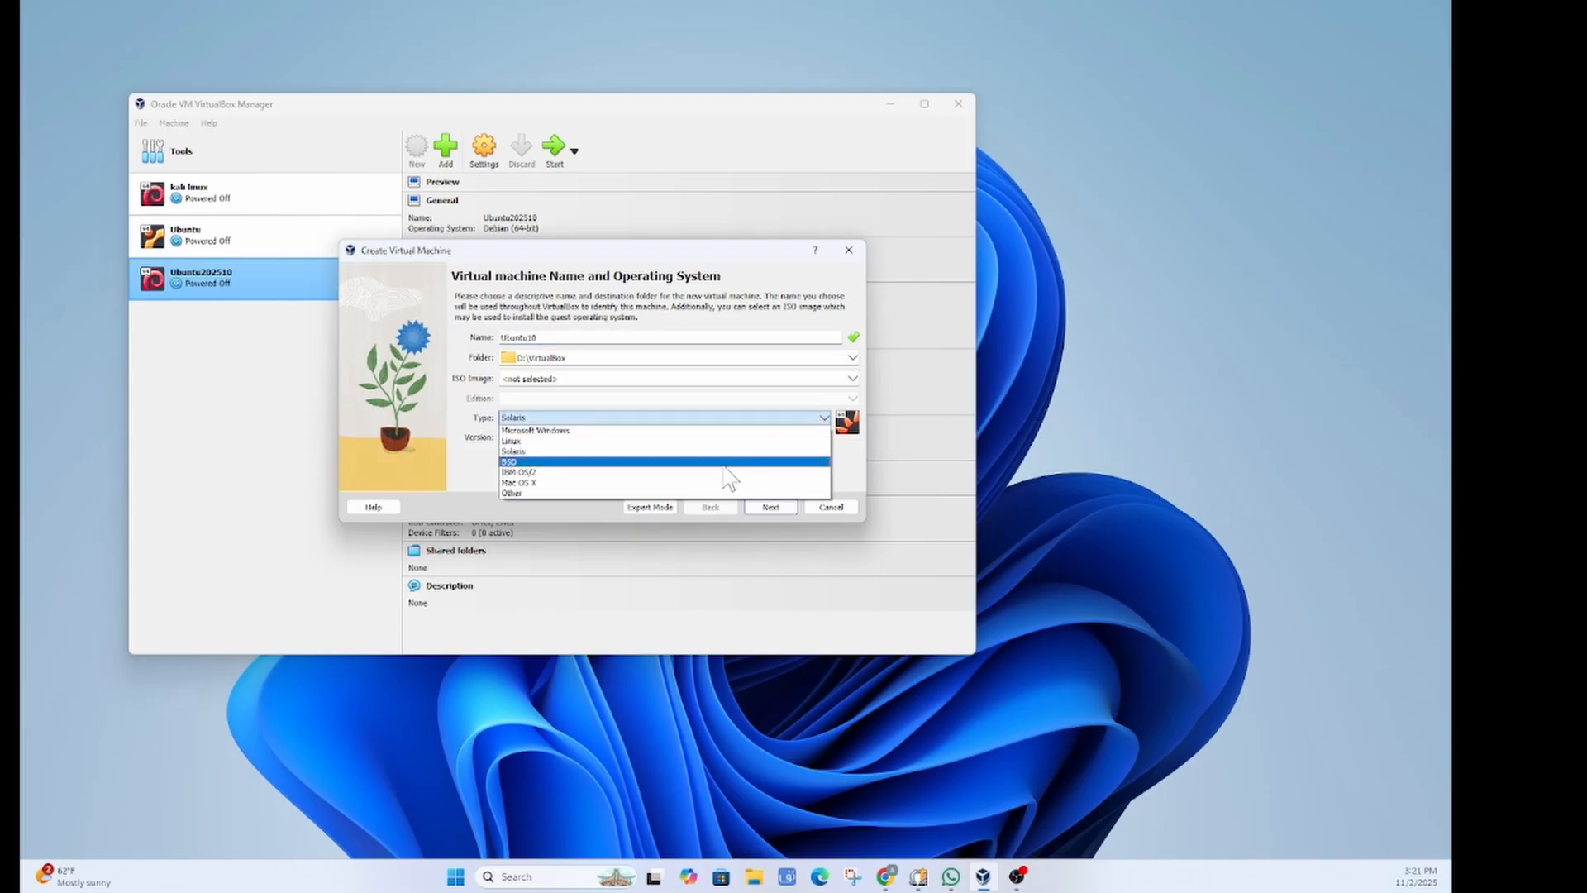
pyautogui.click(538, 444)
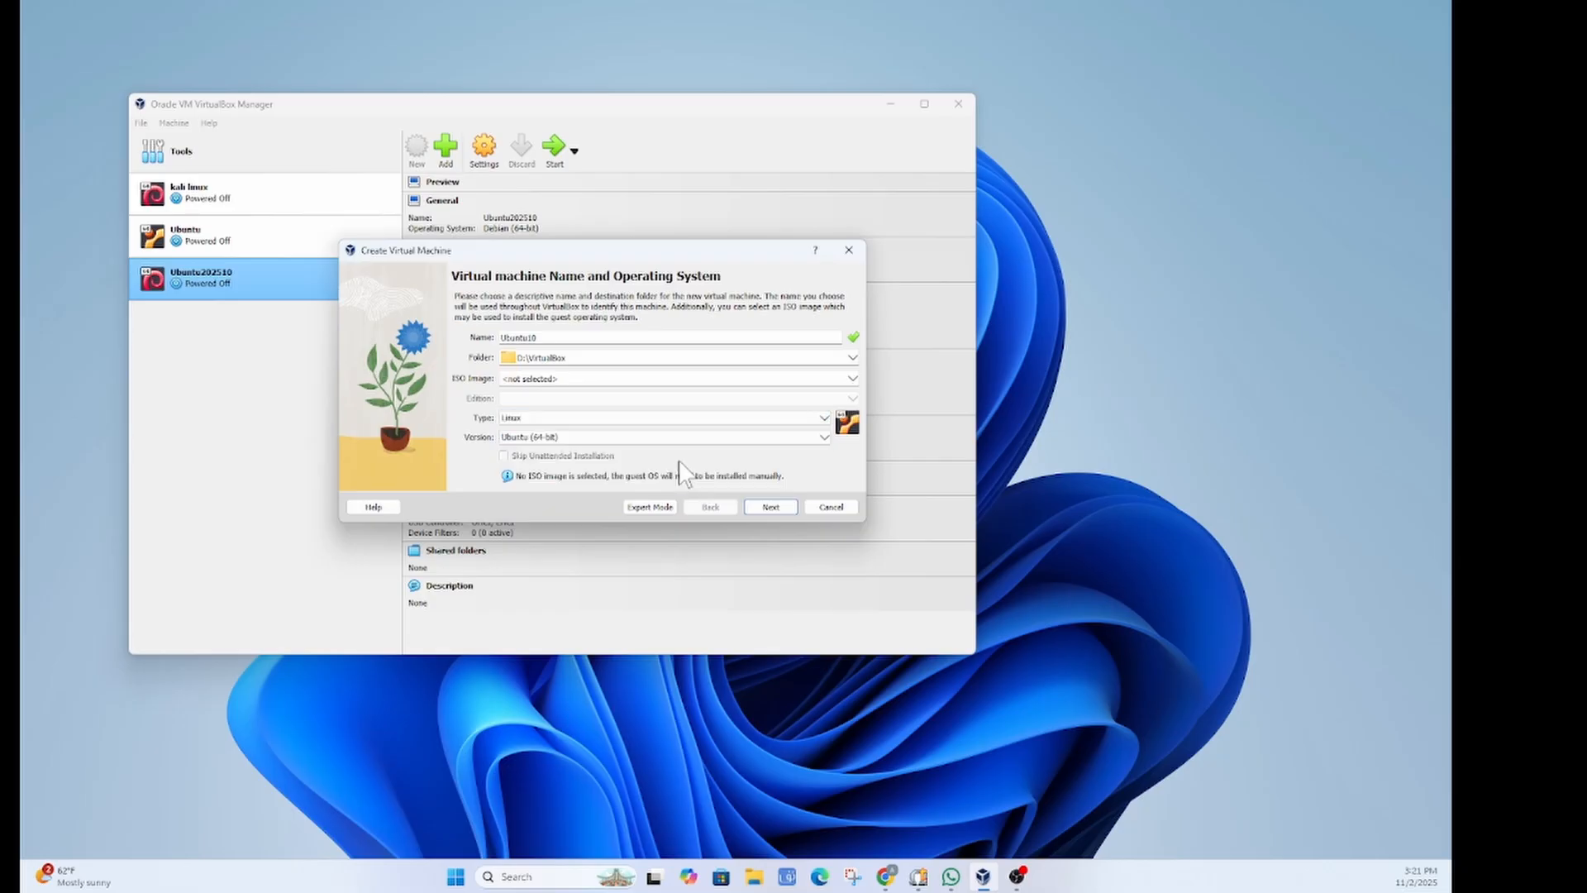
pyautogui.click(825, 438)
pyautogui.scroll(-4, 781, 517)
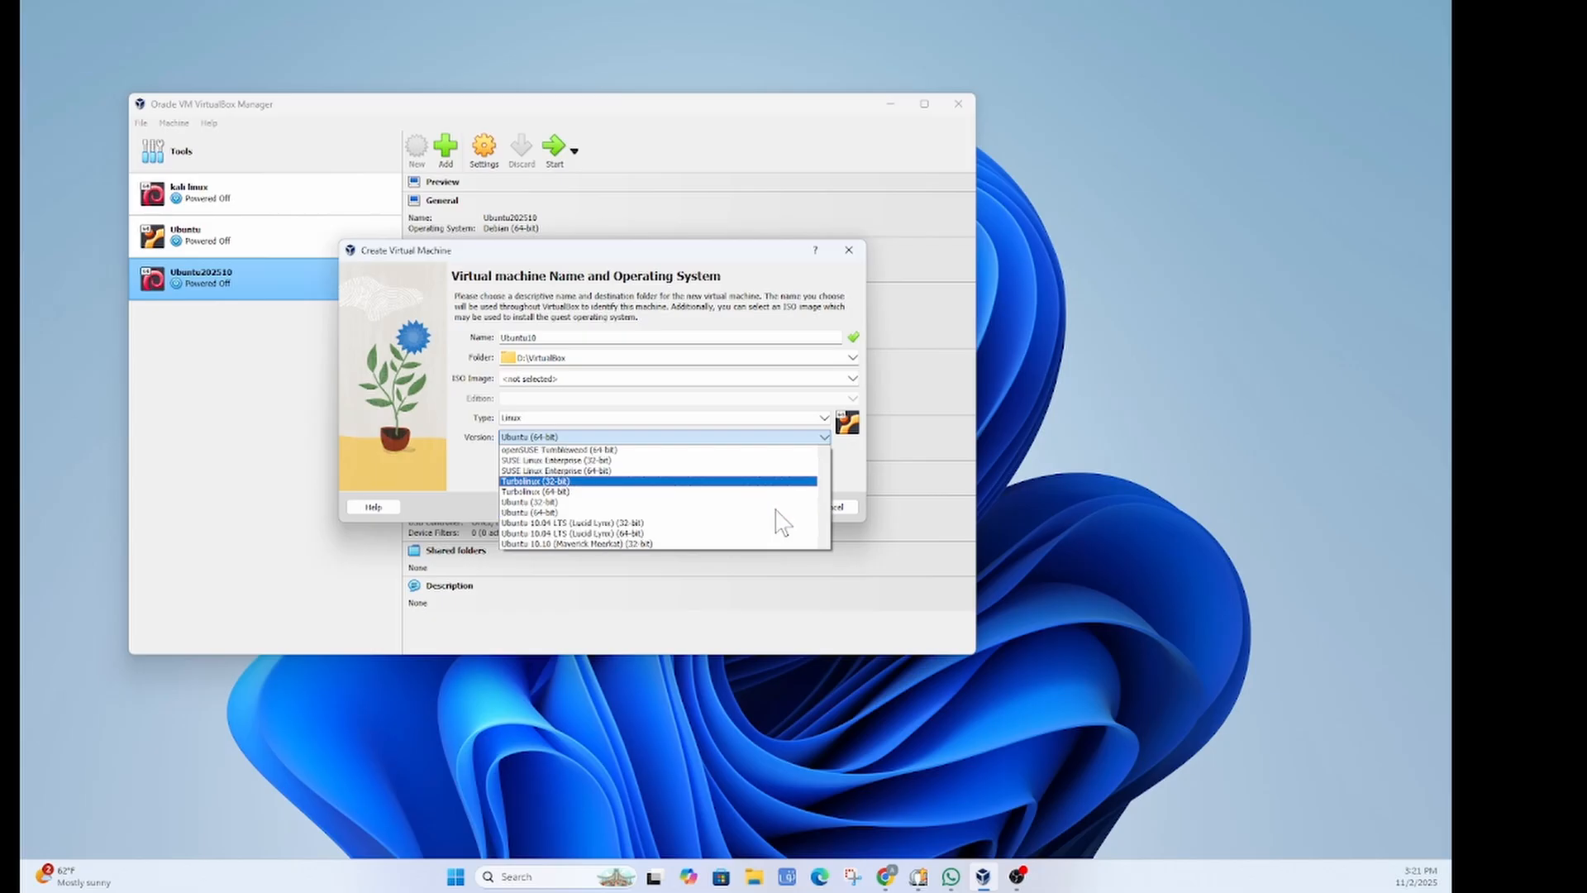
pyautogui.scroll(-8, 781, 522)
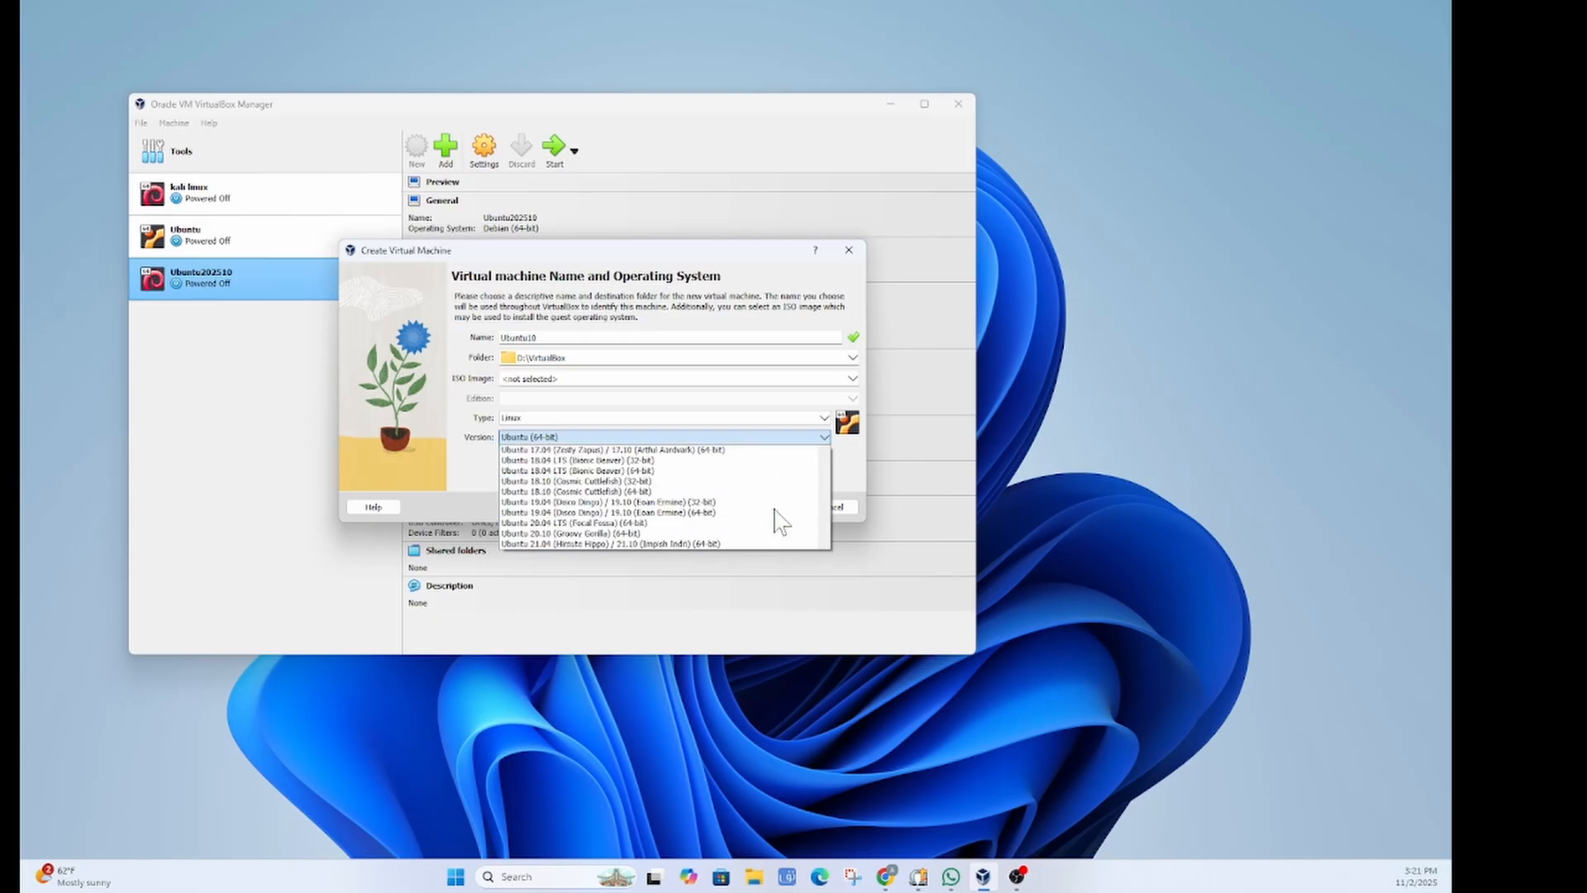
pyautogui.scroll(1, 781, 521)
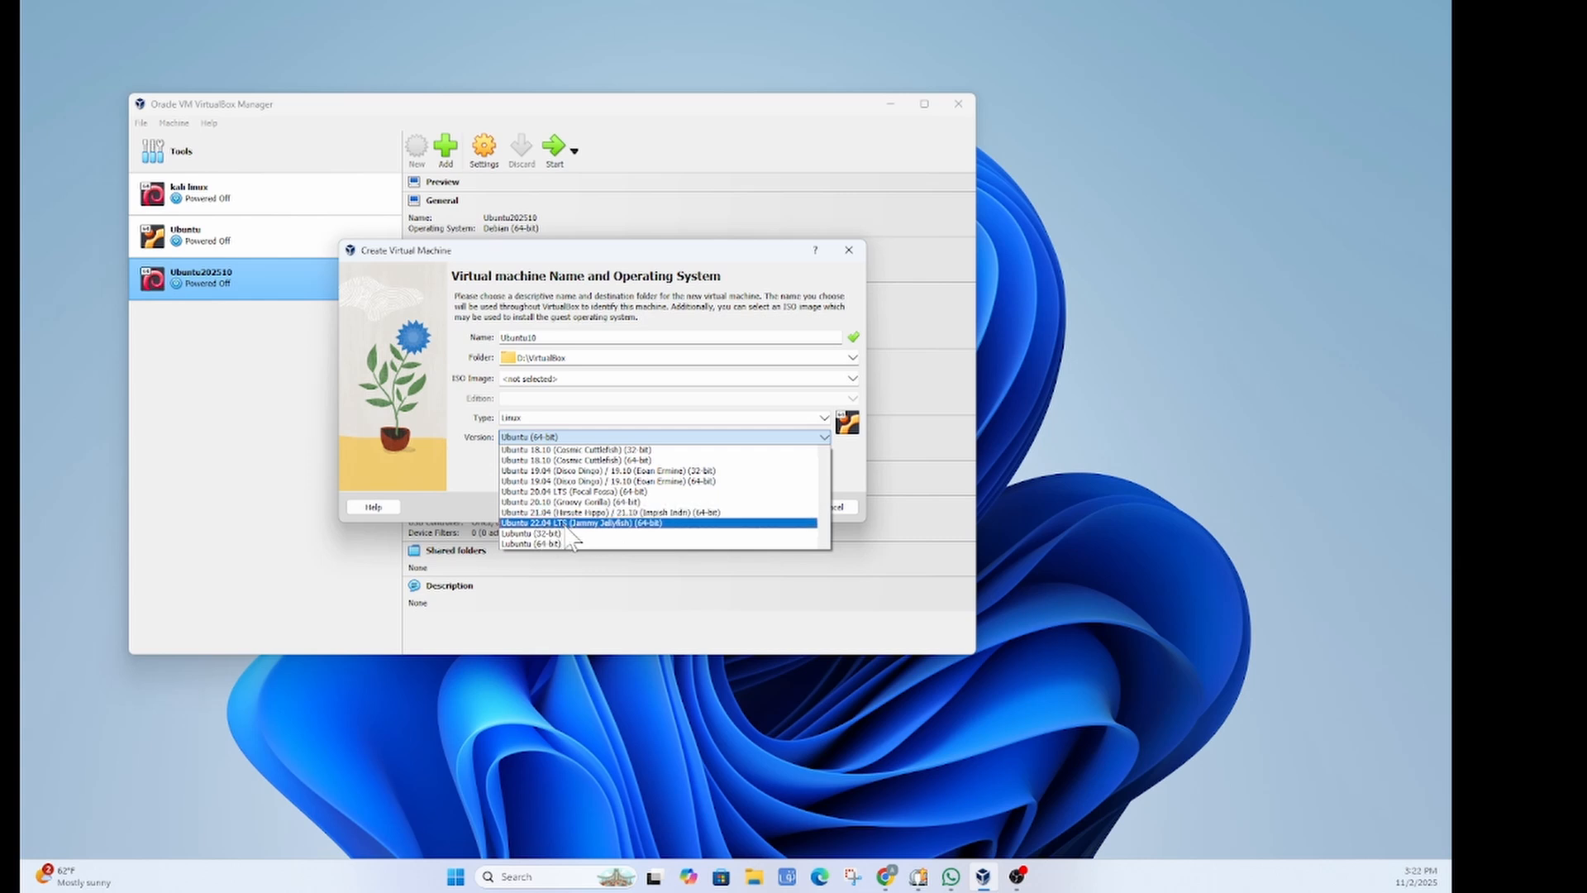
pyautogui.scroll(8, 573, 539)
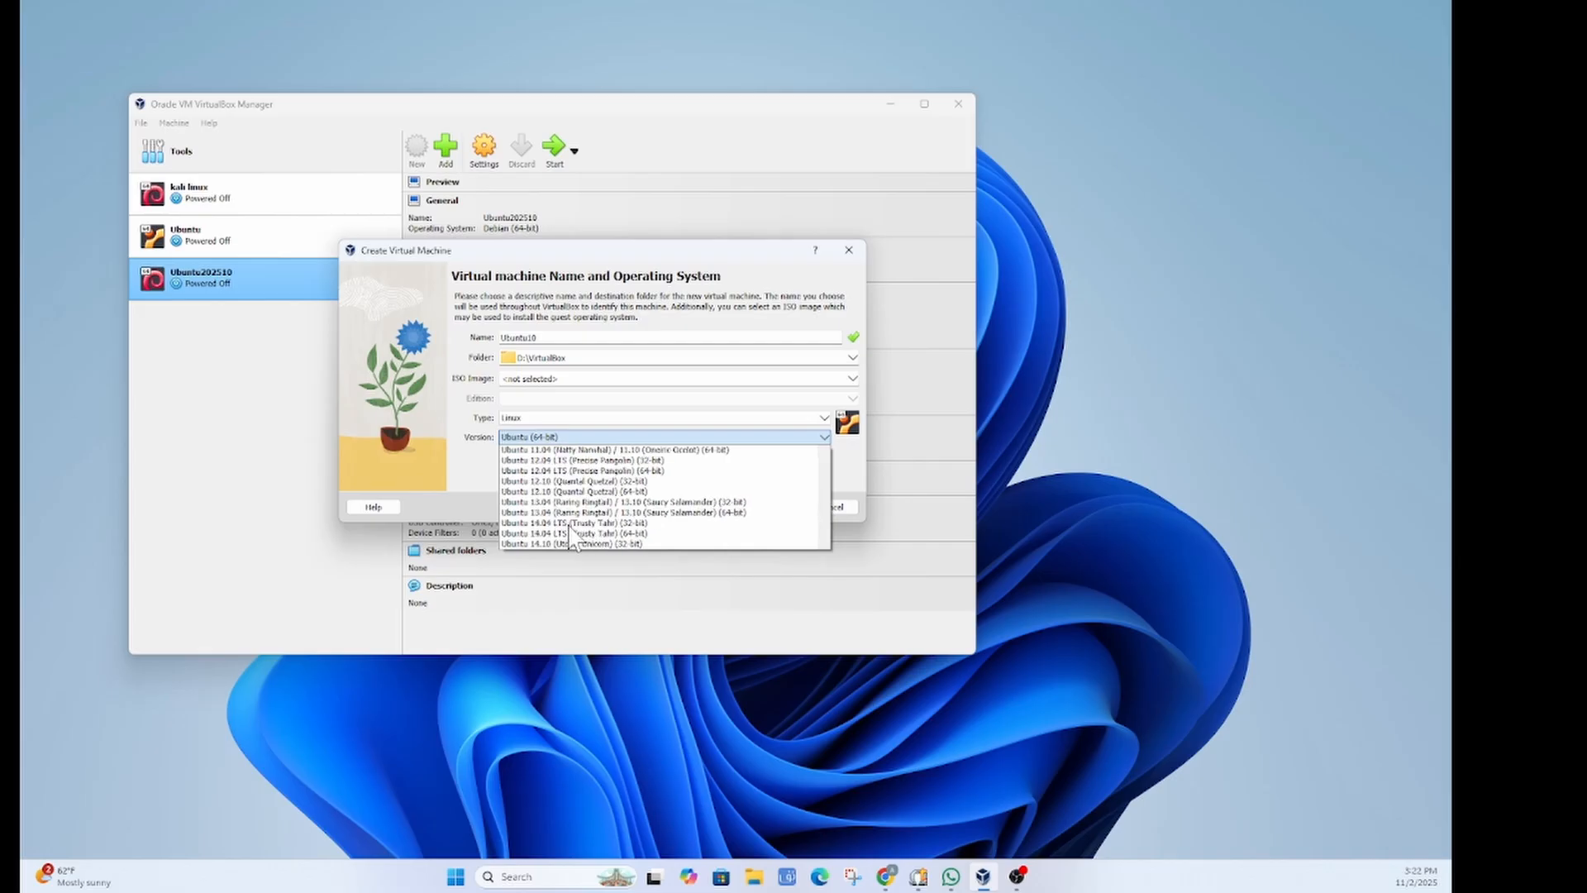
pyautogui.scroll(4, 573, 537)
pyautogui.scroll(-12, 573, 539)
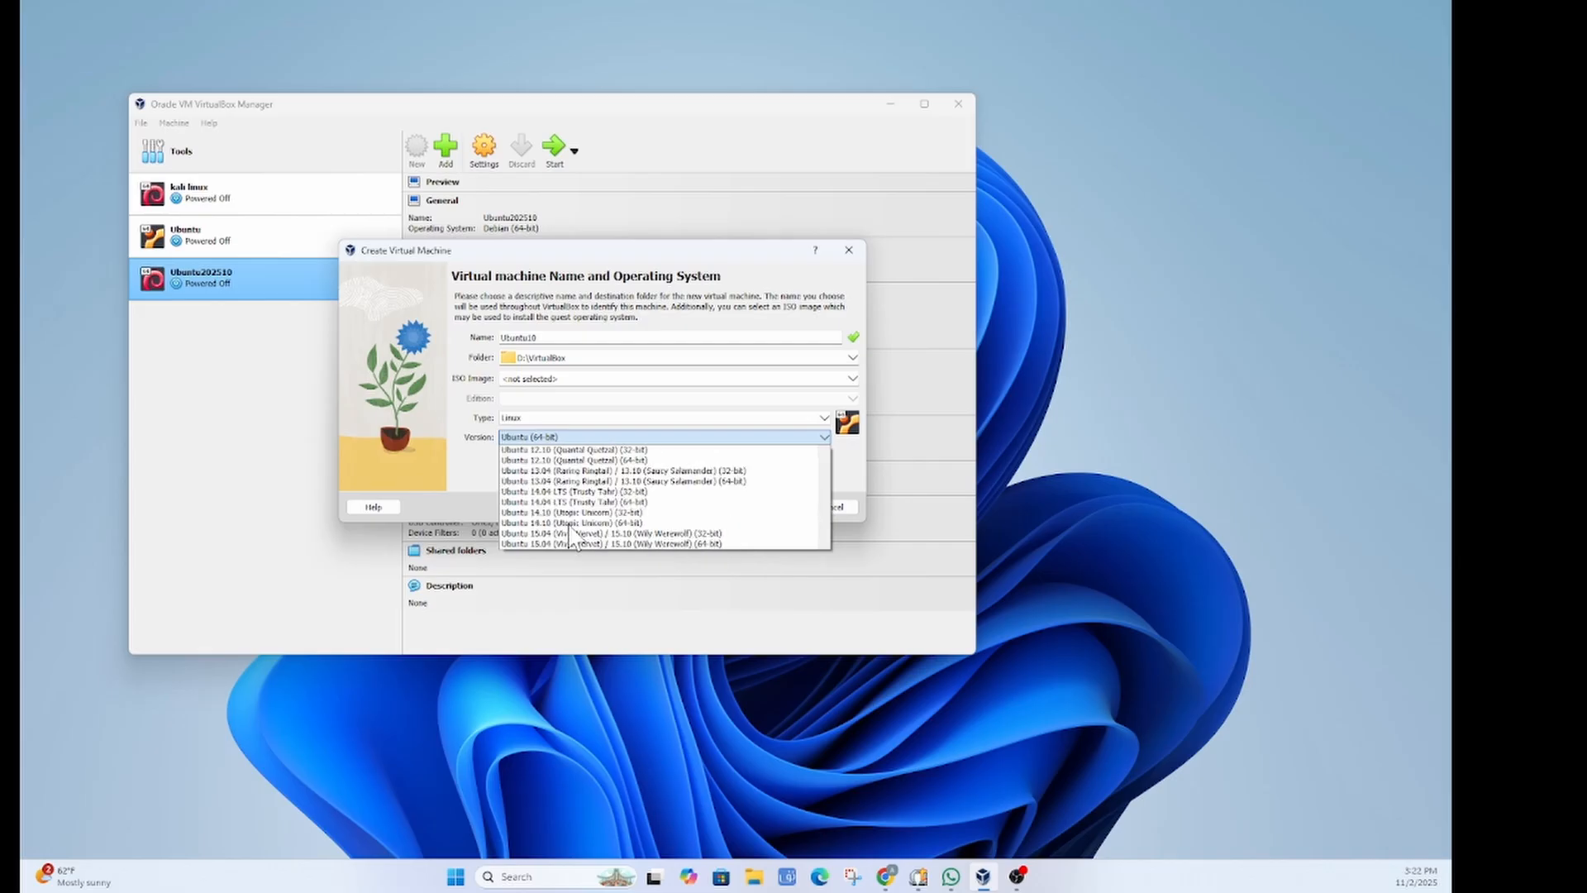
pyautogui.scroll(4, 573, 540)
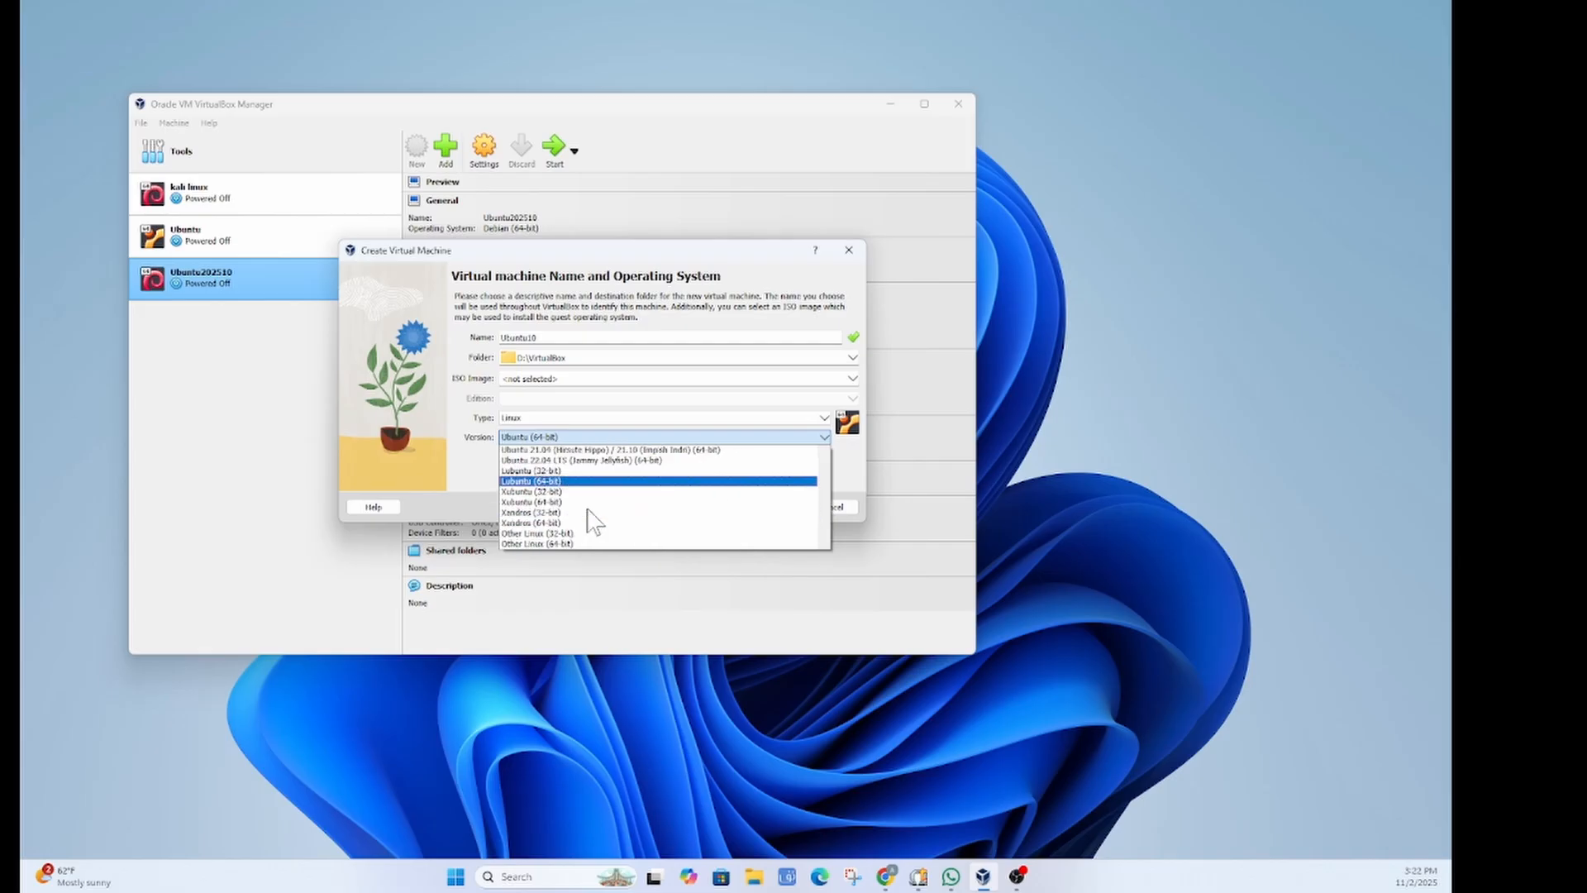
pyautogui.scroll(15, 620, 500)
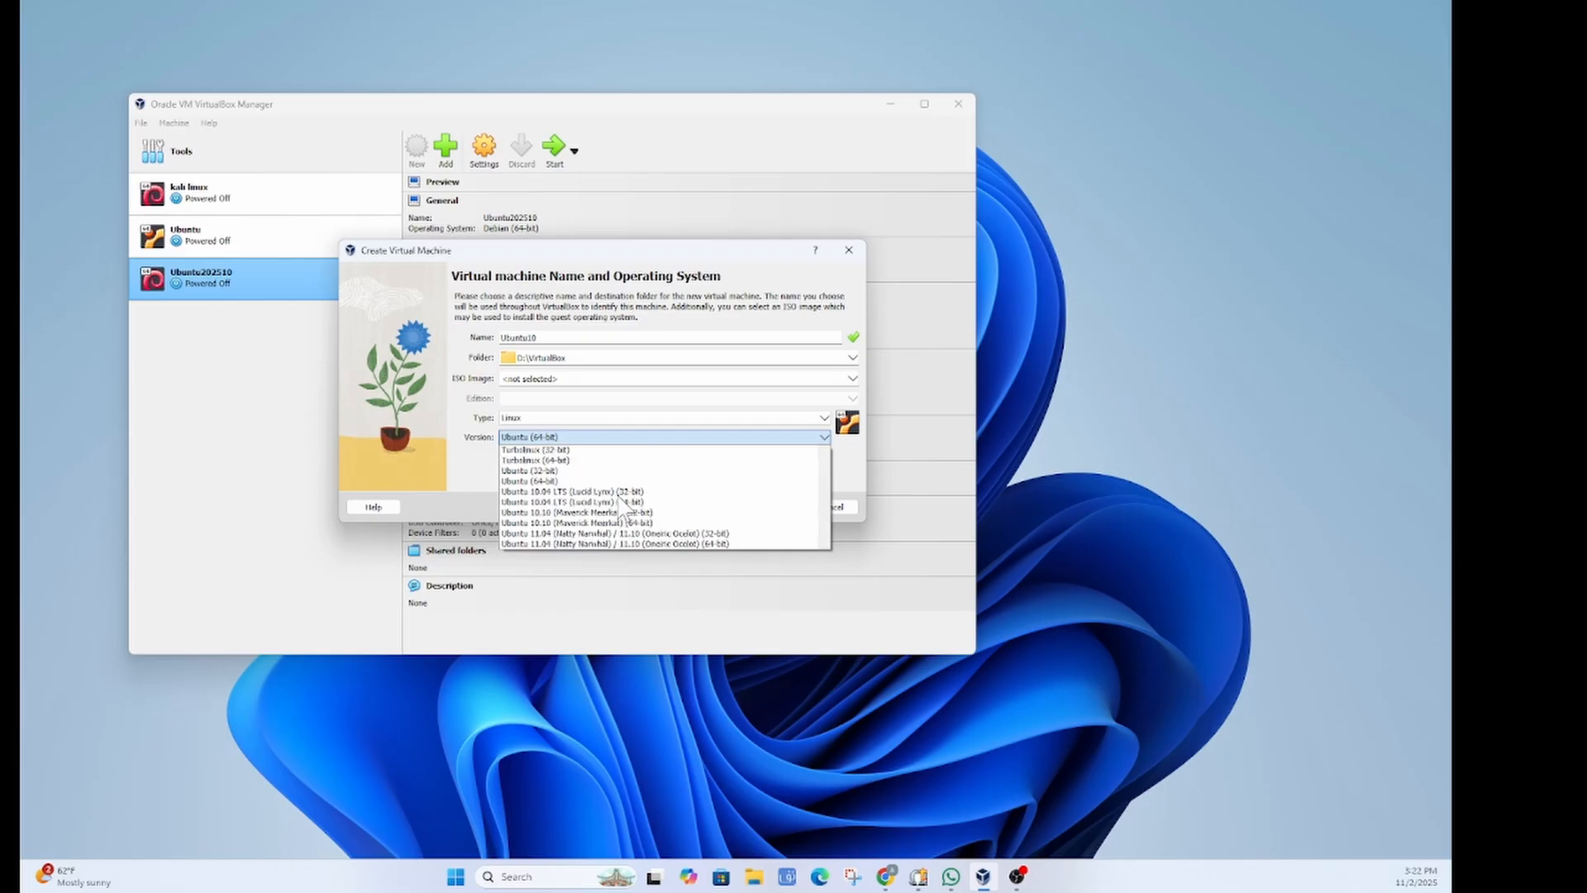
pyautogui.scroll(-4, 624, 506)
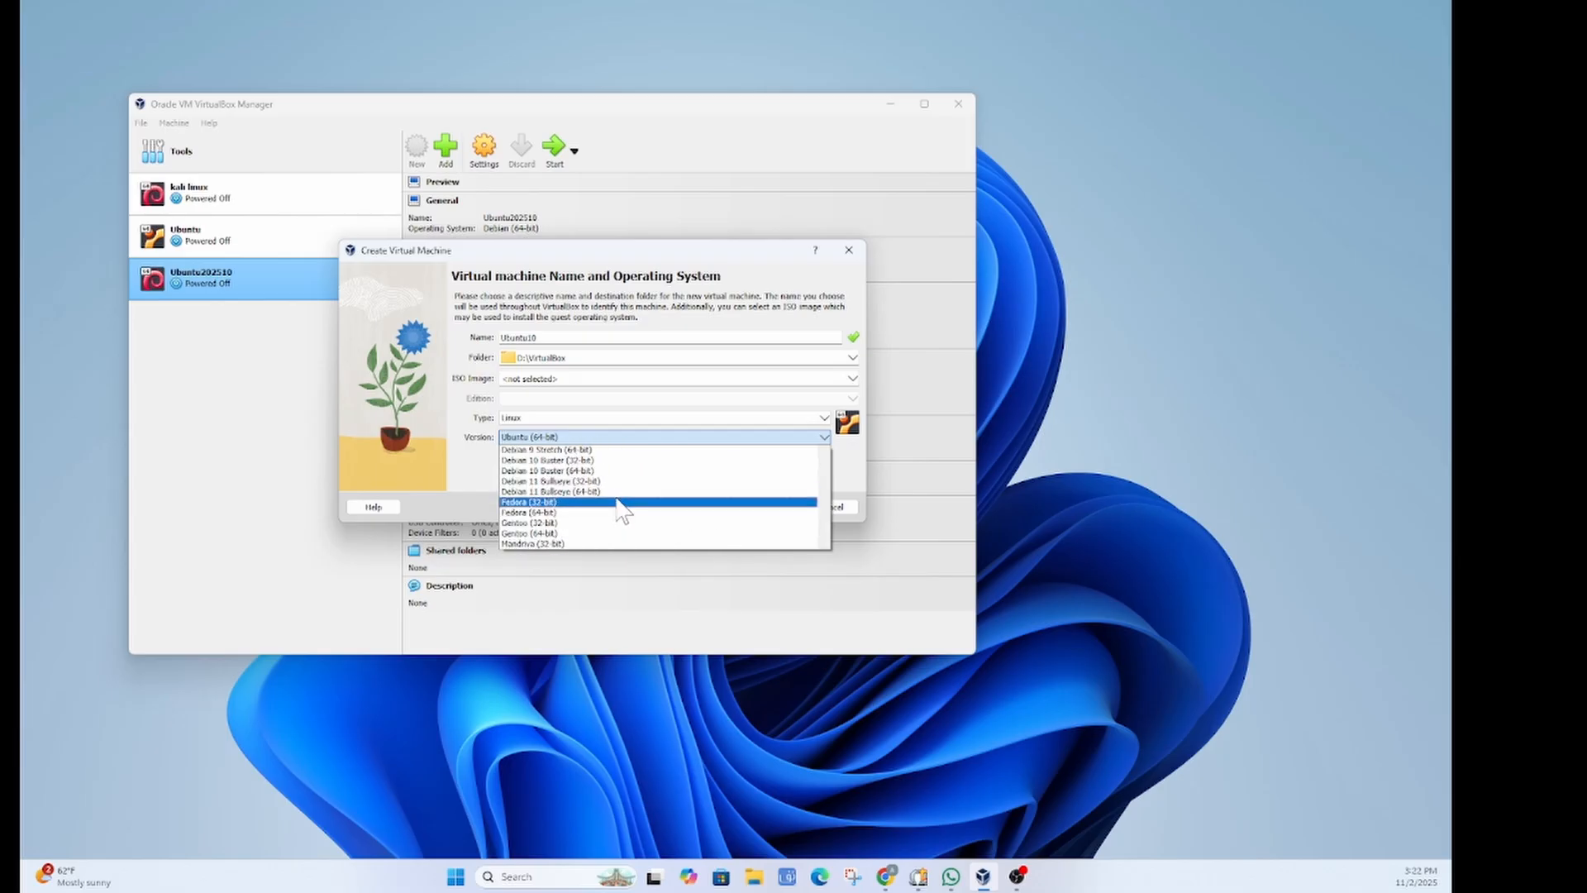
pyautogui.scroll(6, 622, 507)
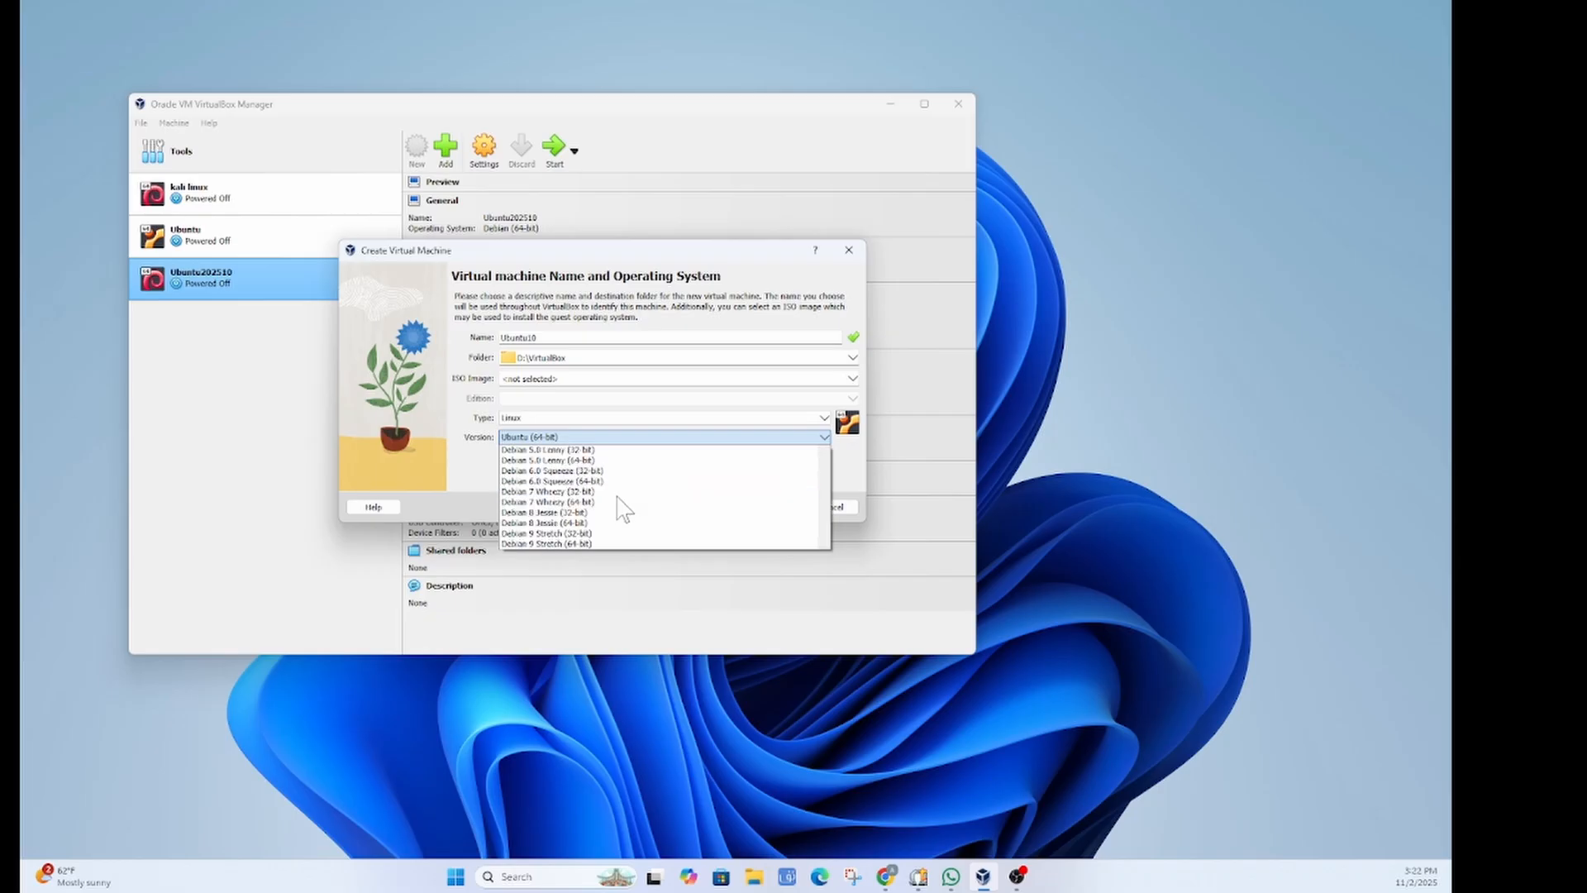
pyautogui.scroll(-1, 622, 507)
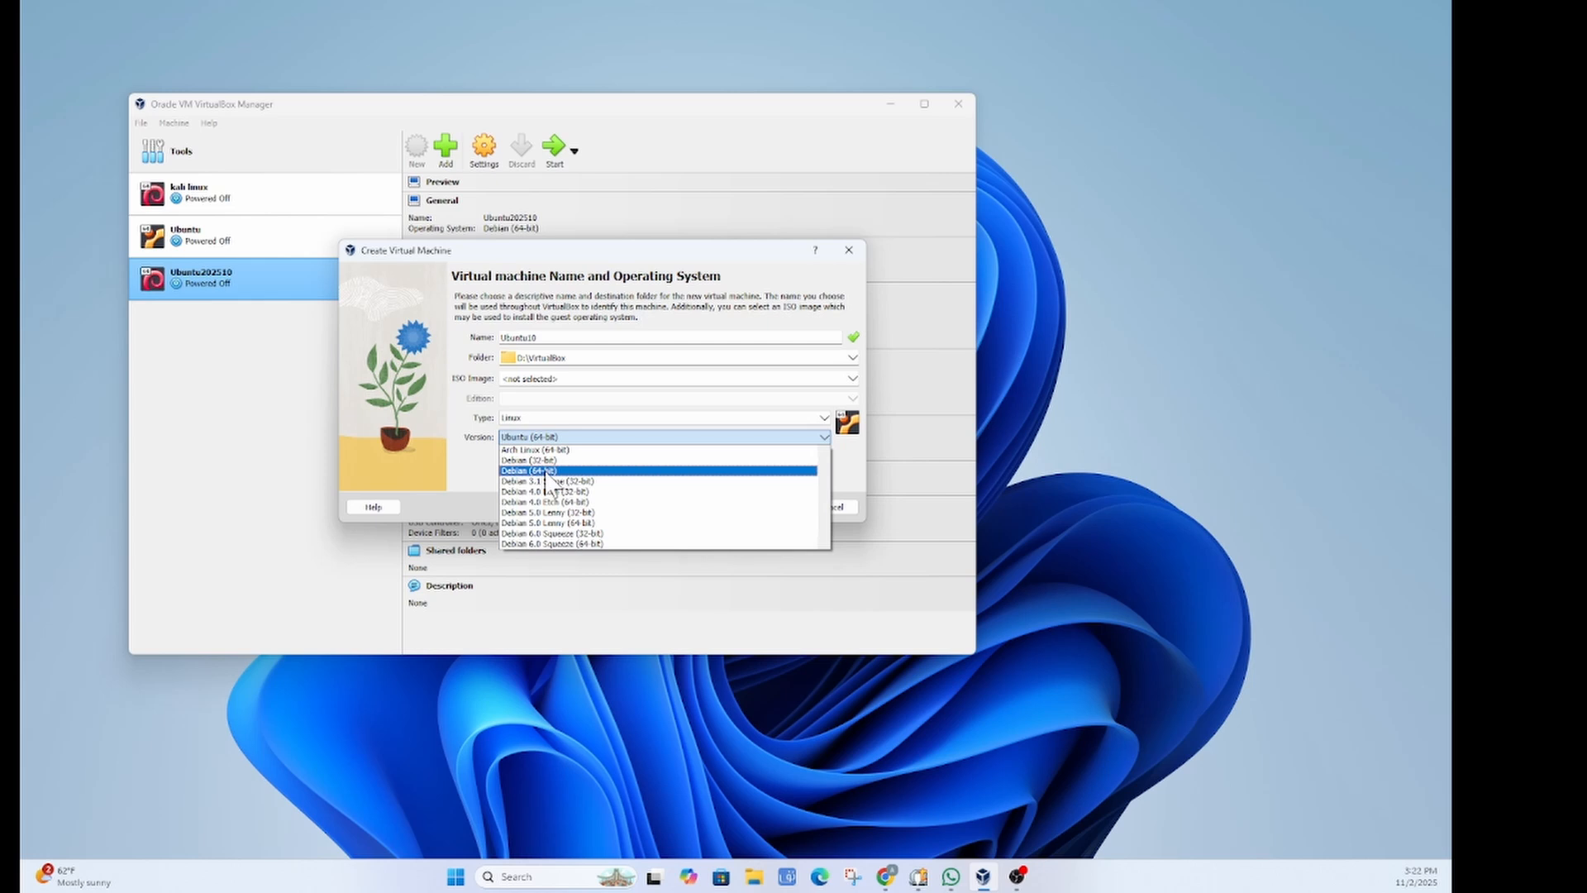
pyautogui.scroll(-15, 628, 496)
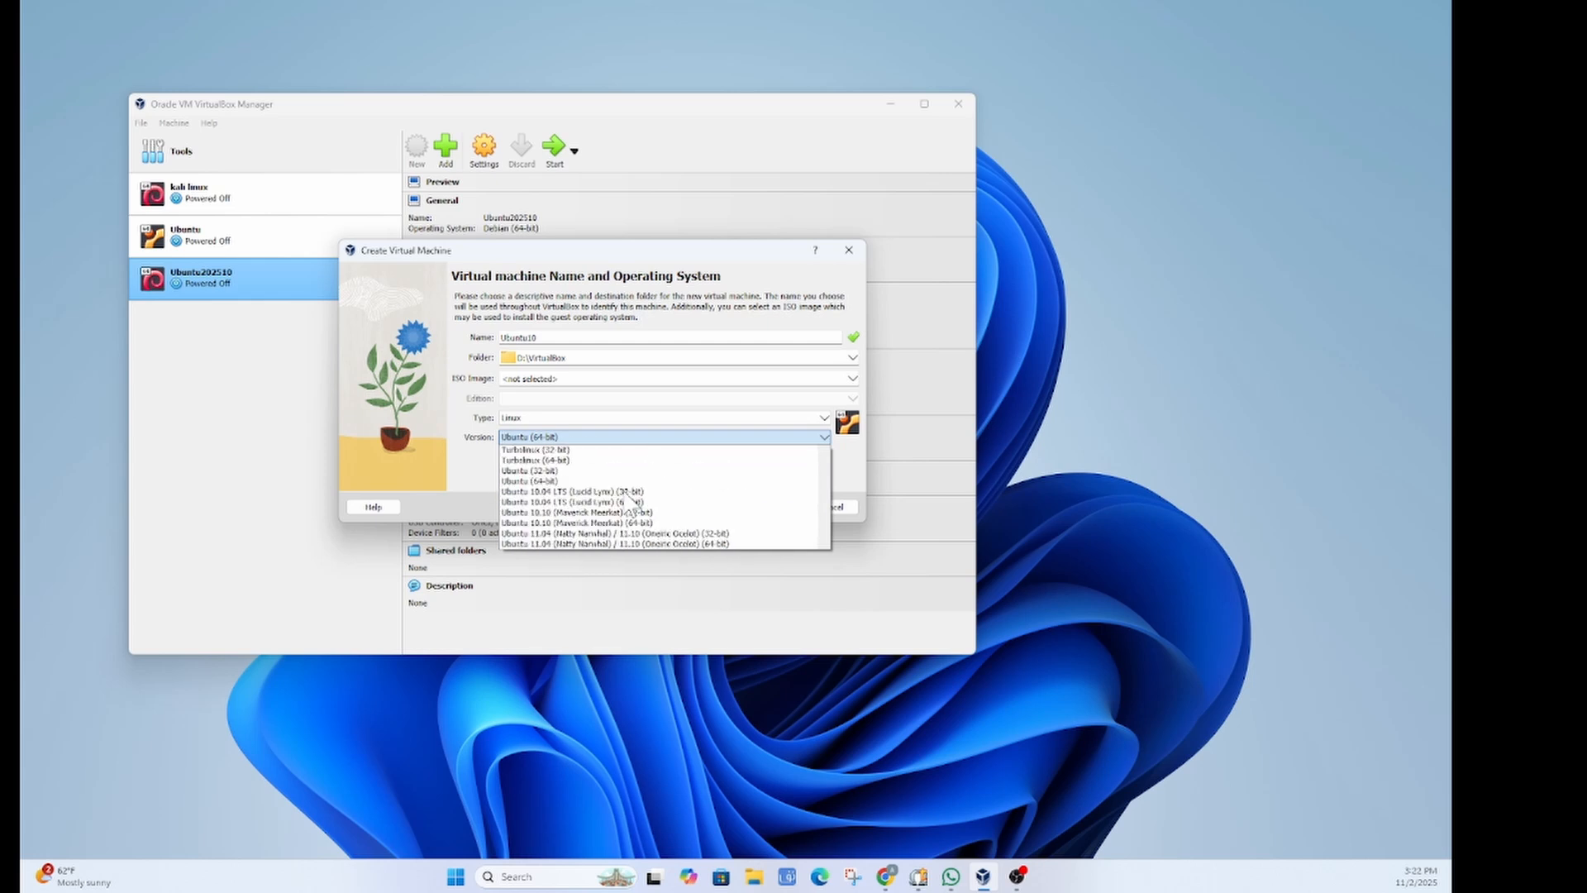
pyautogui.scroll(7, 597, 481)
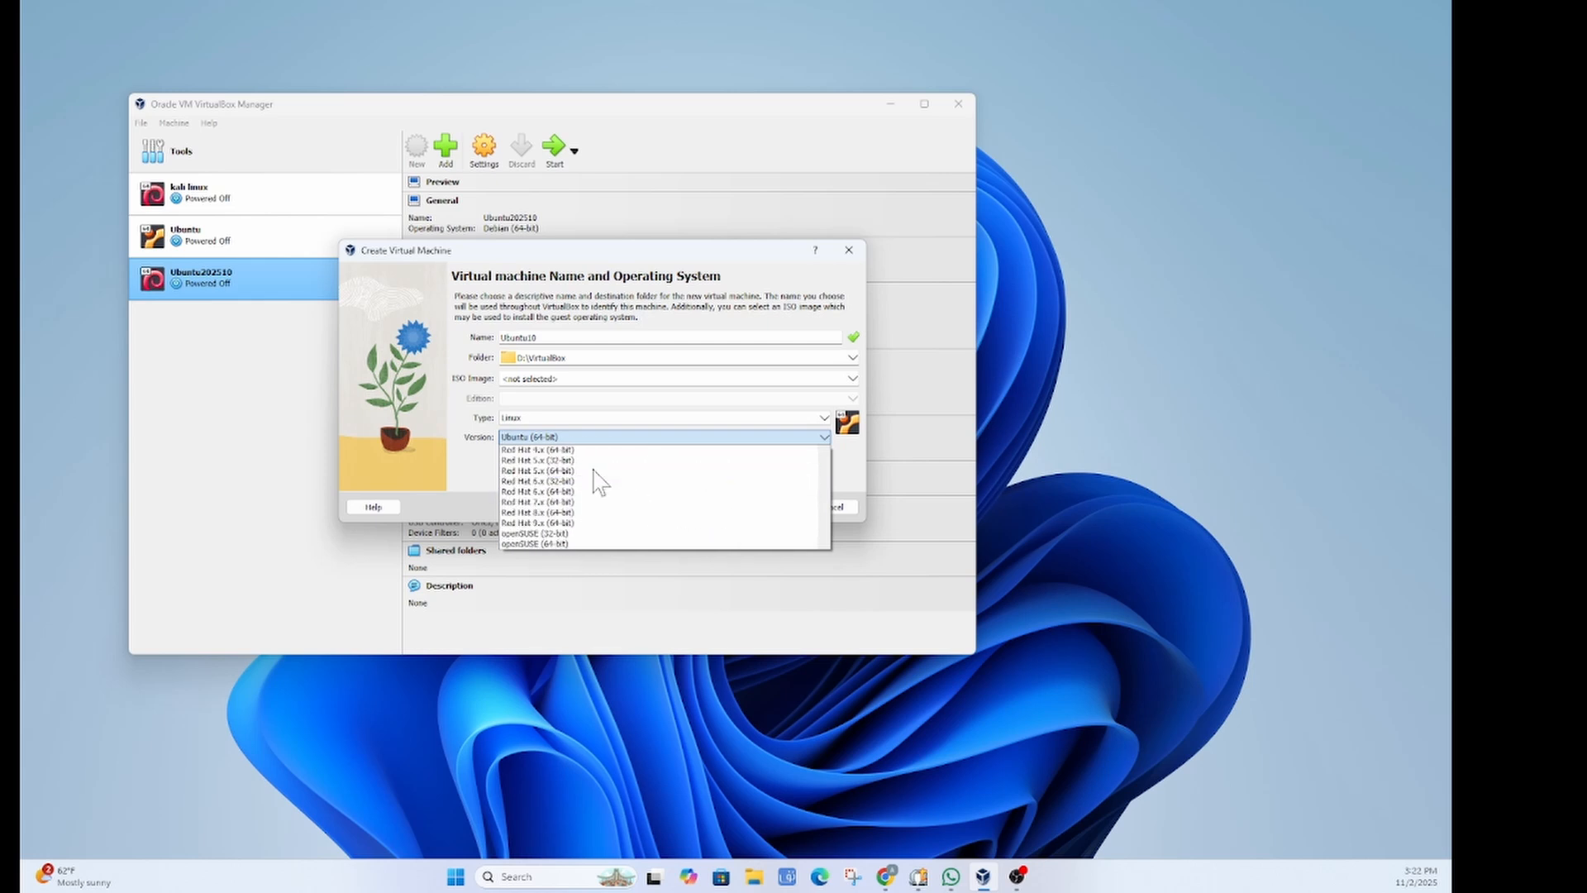
pyautogui.scroll(-6, 597, 481)
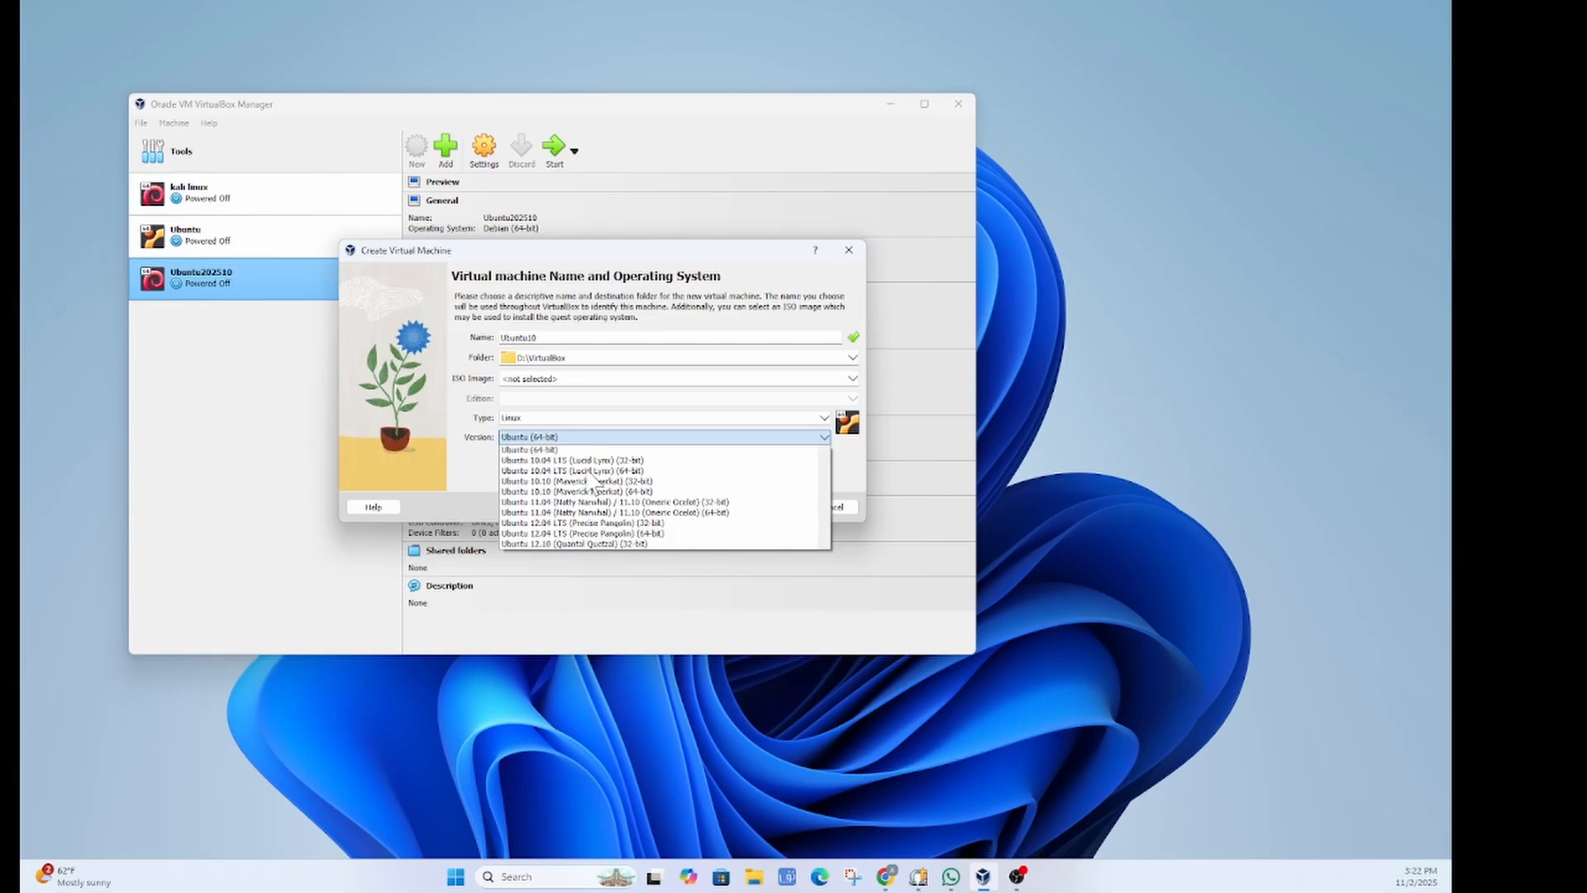
pyautogui.click(546, 450)
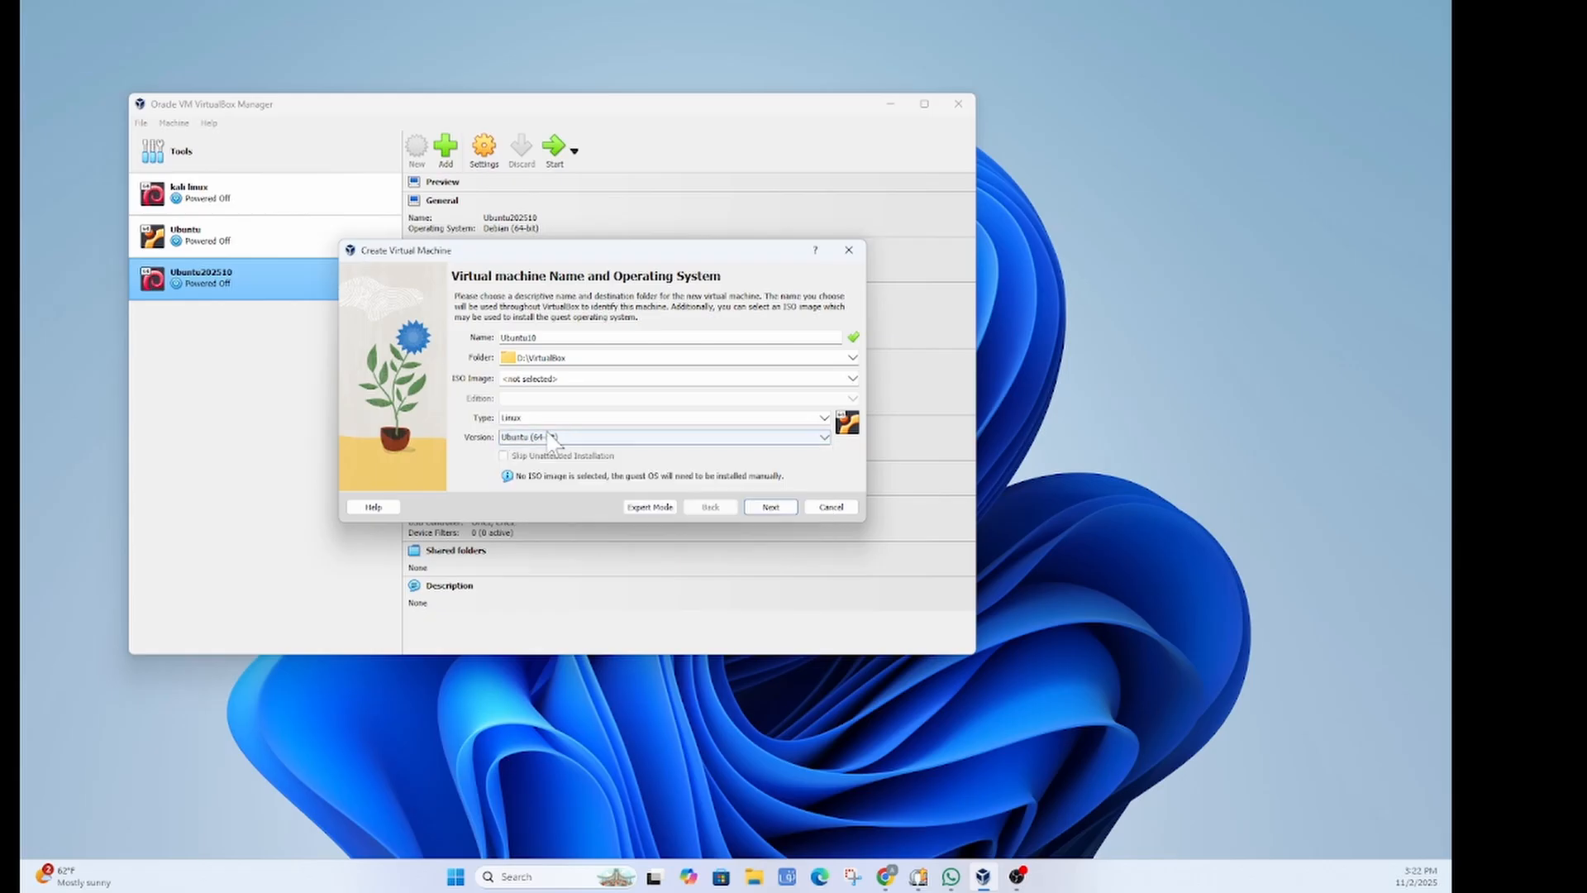
# Step: Set the new machine's base memory to 4096 MB with 1 processor
pyautogui.click(771, 508)
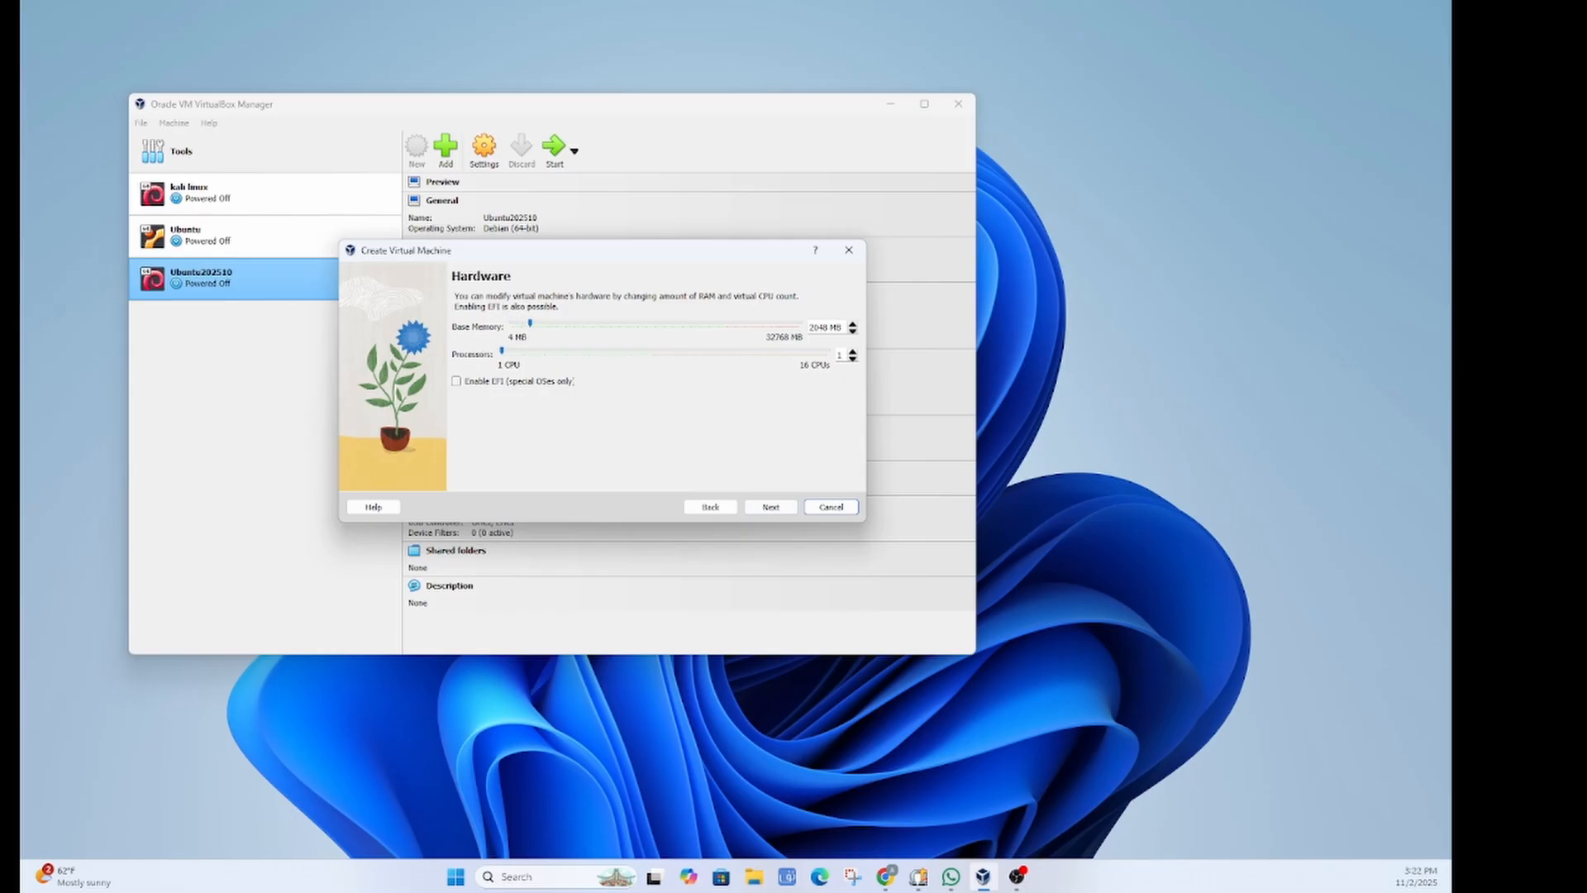
pyautogui.click(811, 328)
pyautogui.write('6')
# Step: Size the new virtual hard disk at 30 GB
pyautogui.click(754, 508)
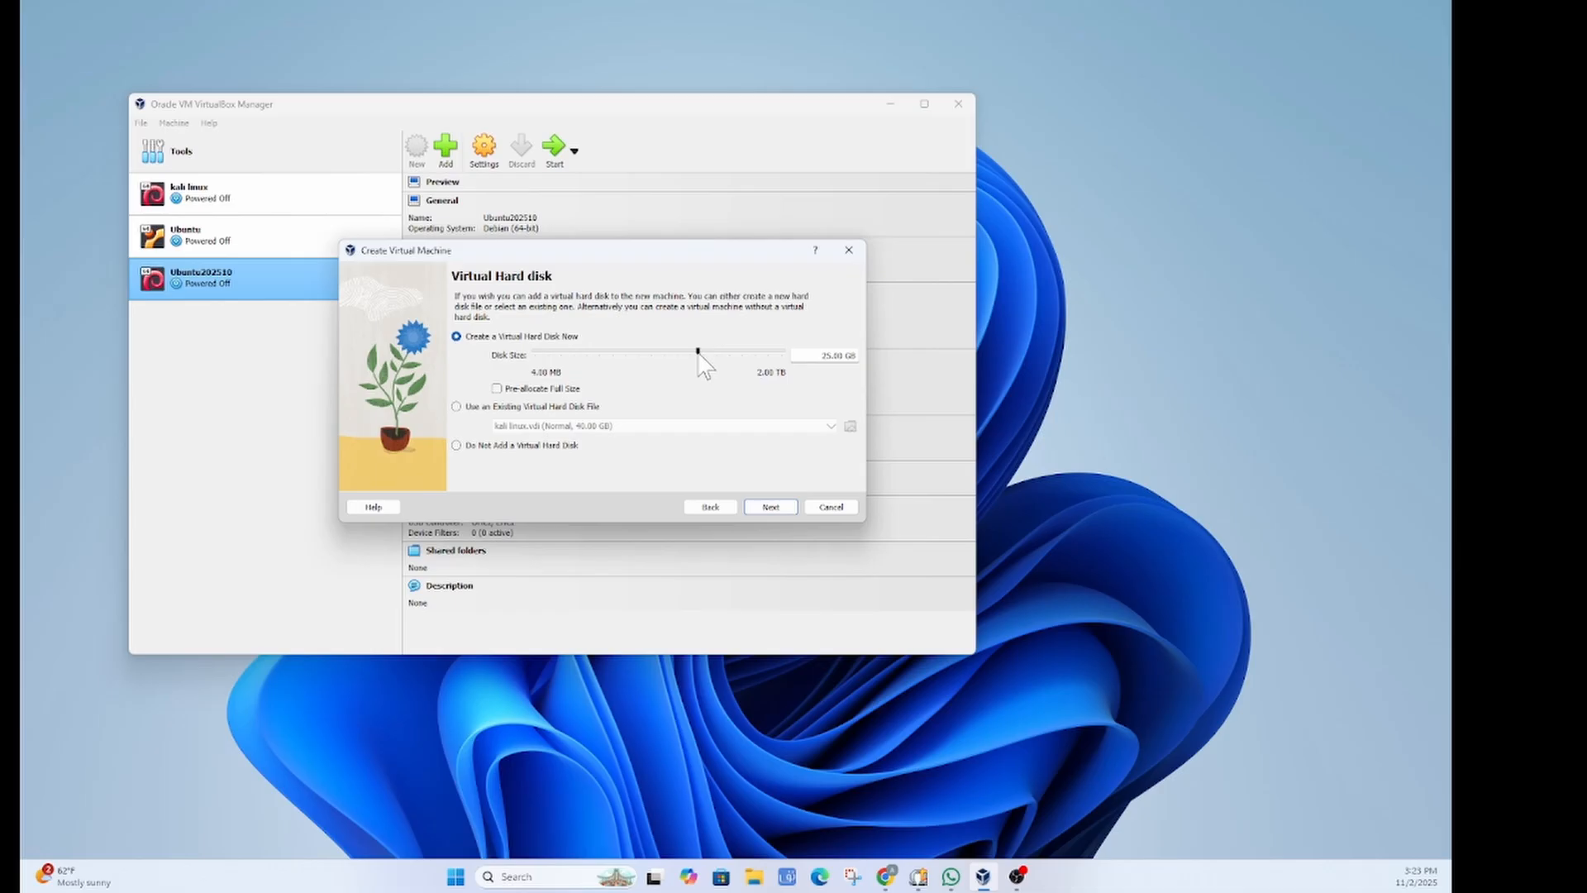
pyautogui.moveTo(699, 352); pyautogui.dragTo(702, 353)
pyautogui.press('Home')
pyautogui.press('BackSpace')
pyautogui.click(815, 395)
# Step: Review the Ubuntu10 summary and finish creating the machine
pyautogui.click(771, 507)
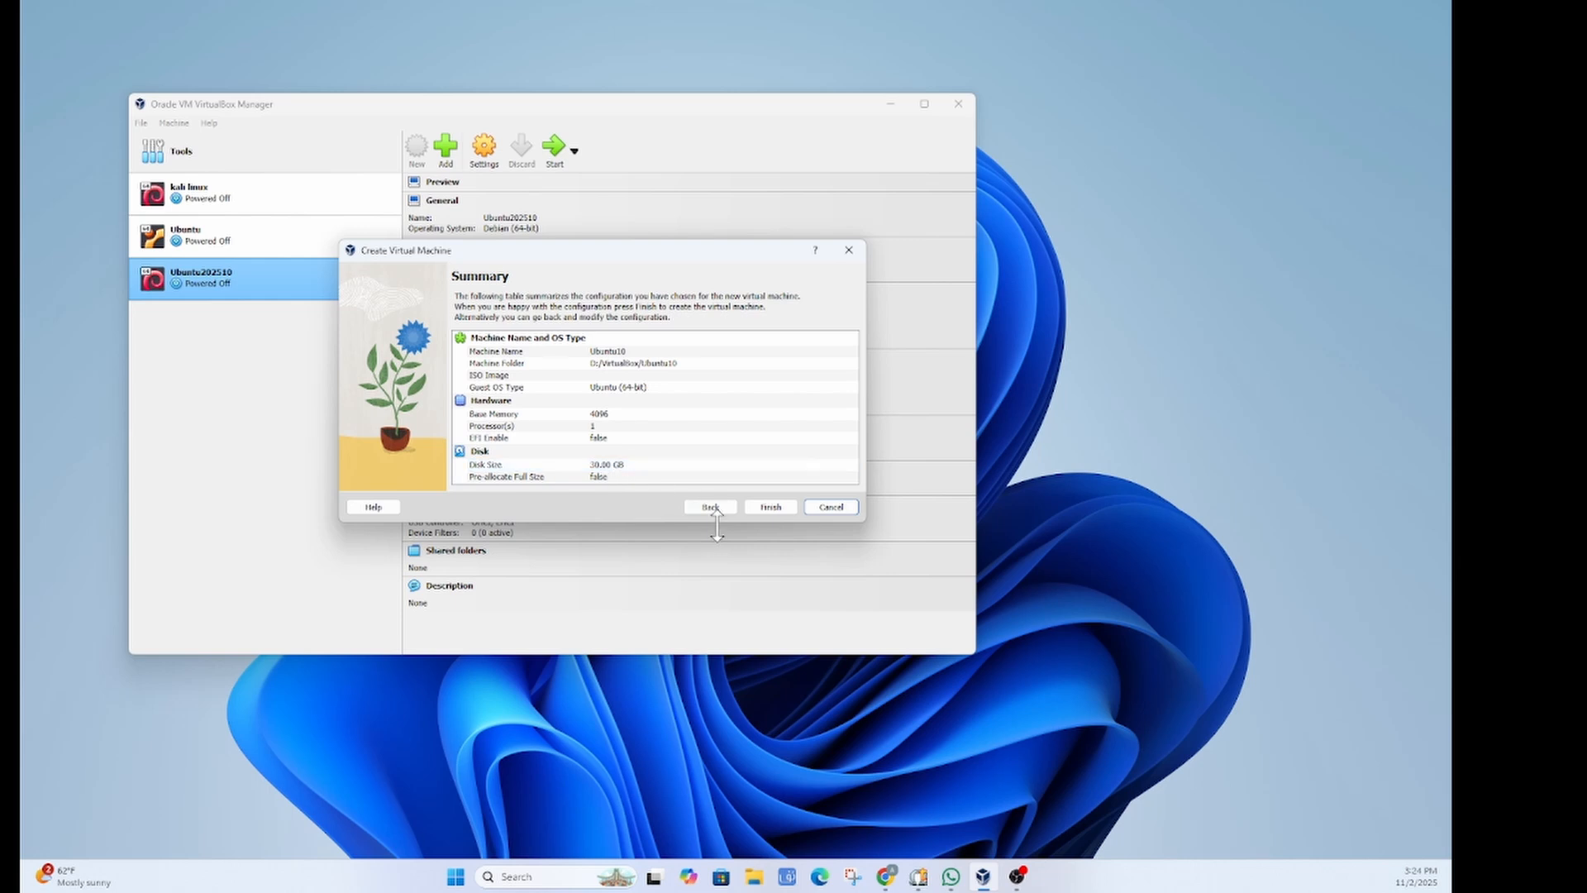
pyautogui.click(770, 507)
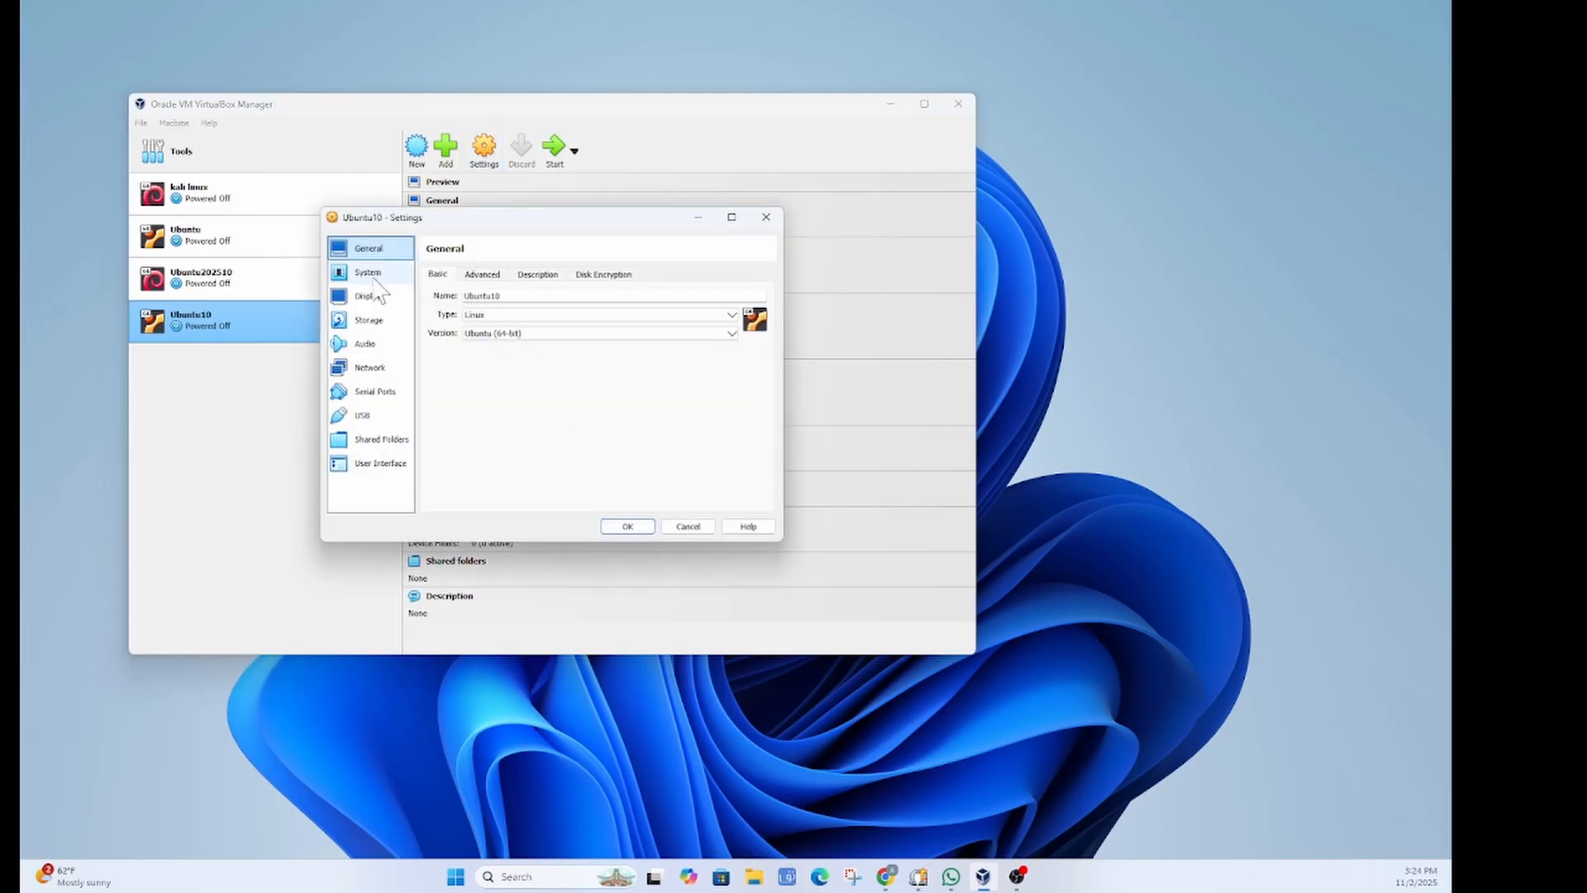
# Step: Set Shared Clipboard and Drag'n'Drop to Bidirectional under General > Advanced
pyautogui.click(539, 273)
pyautogui.click(482, 274)
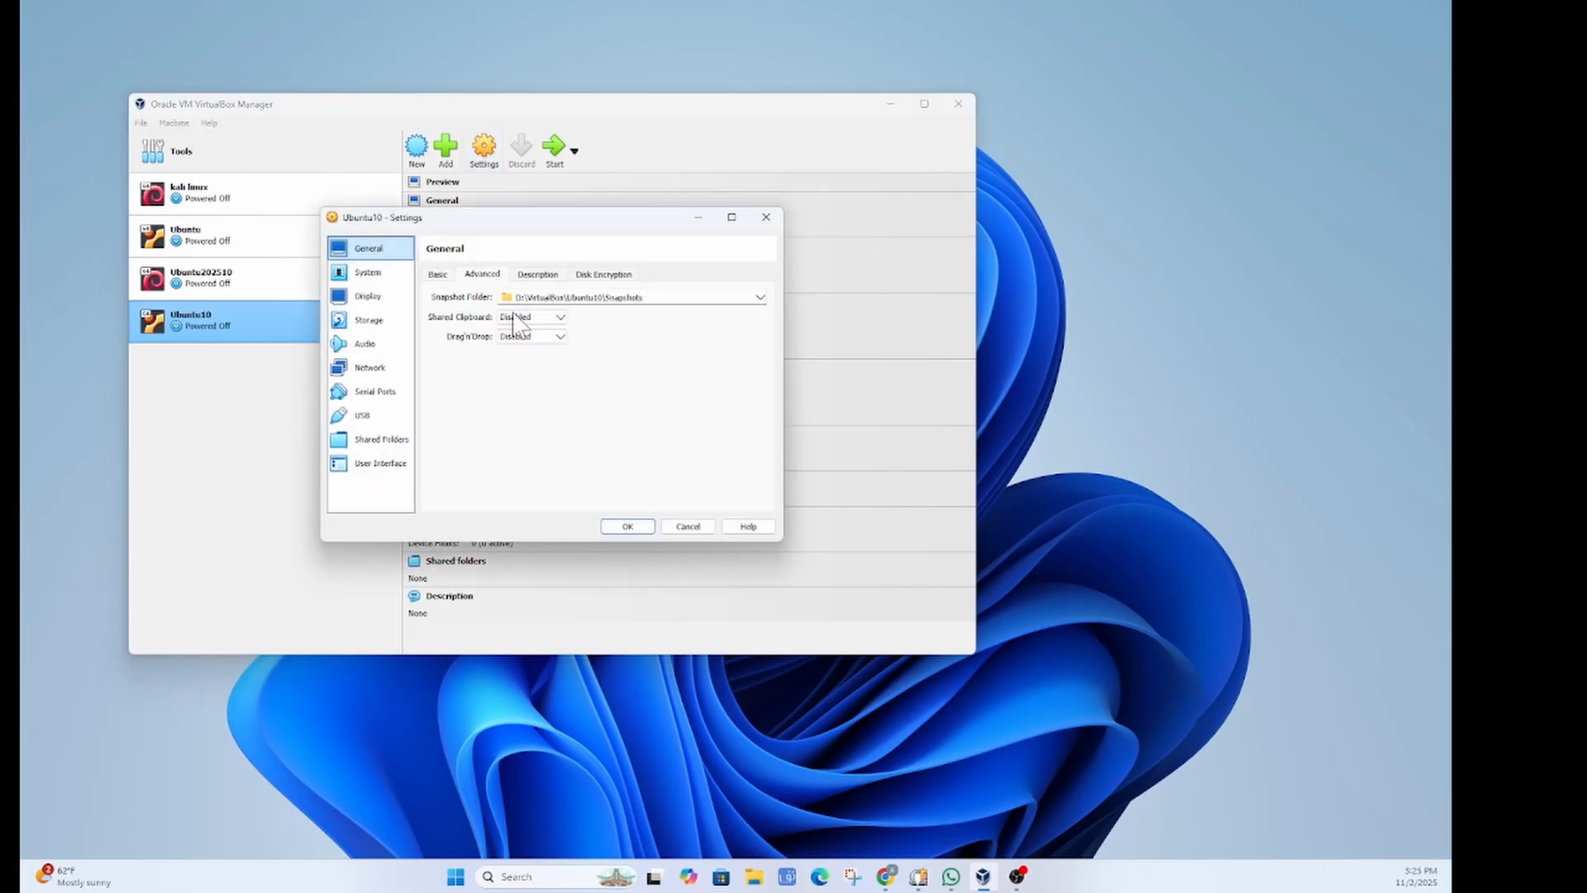
pyautogui.click(559, 317)
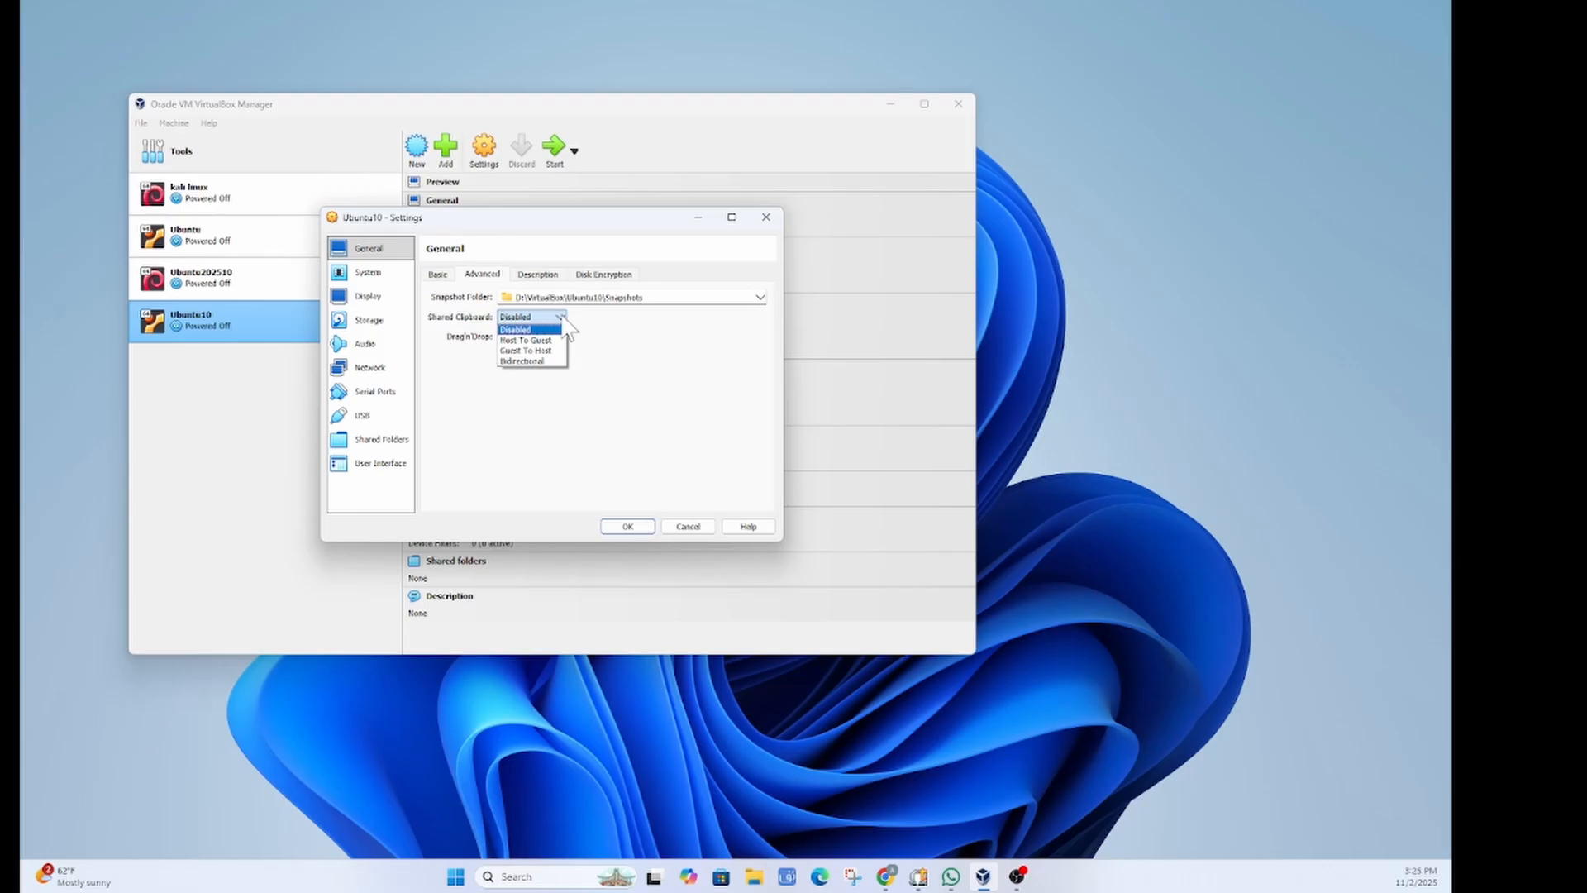
pyautogui.click(540, 363)
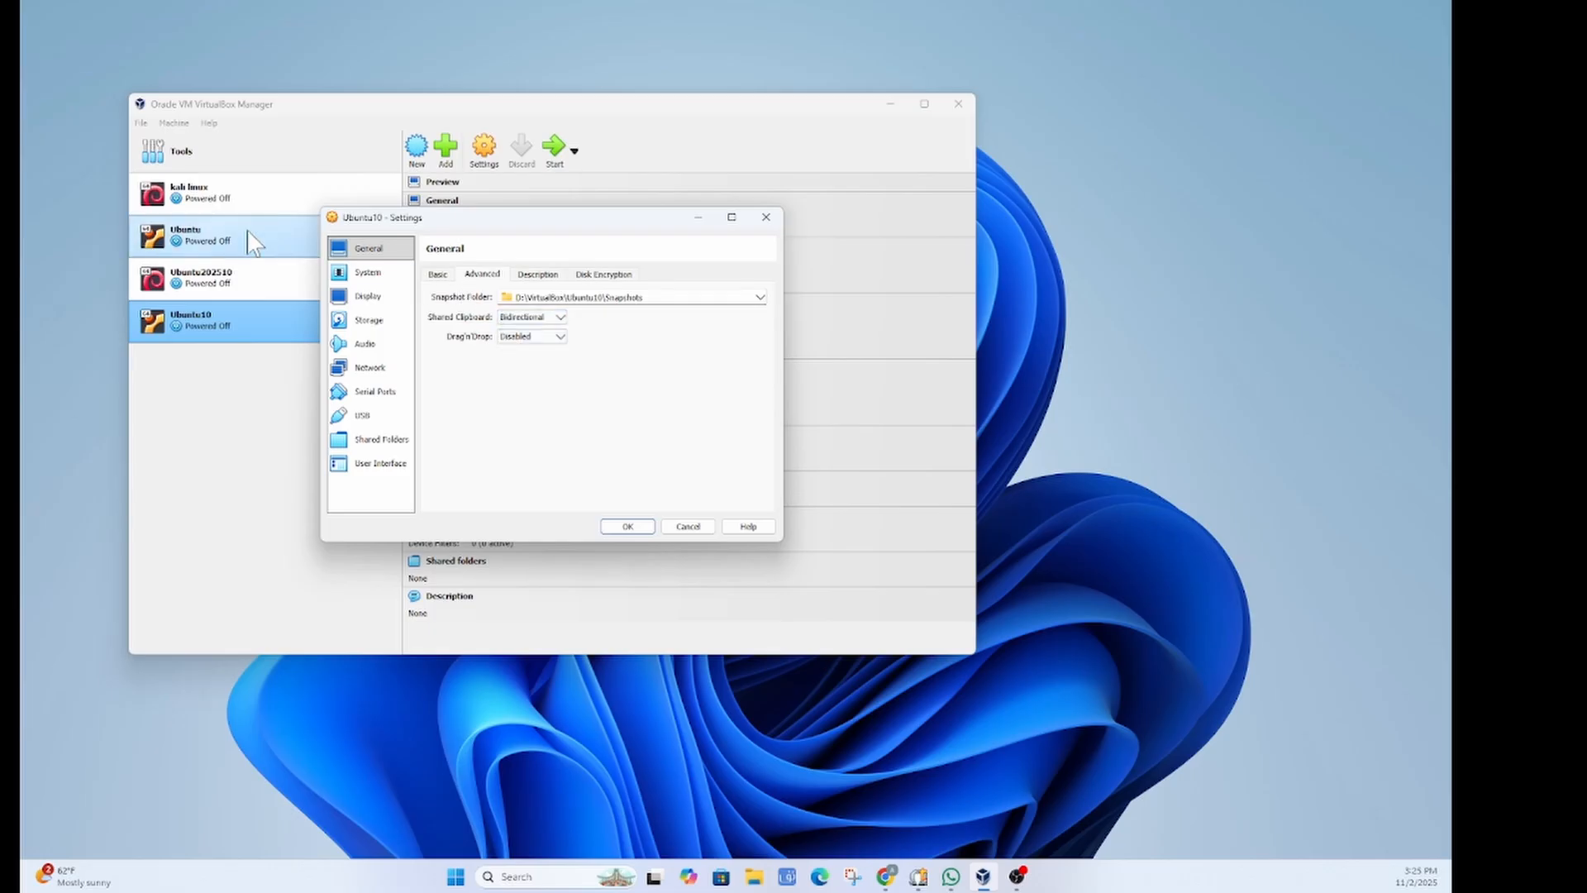
pyautogui.click(561, 338)
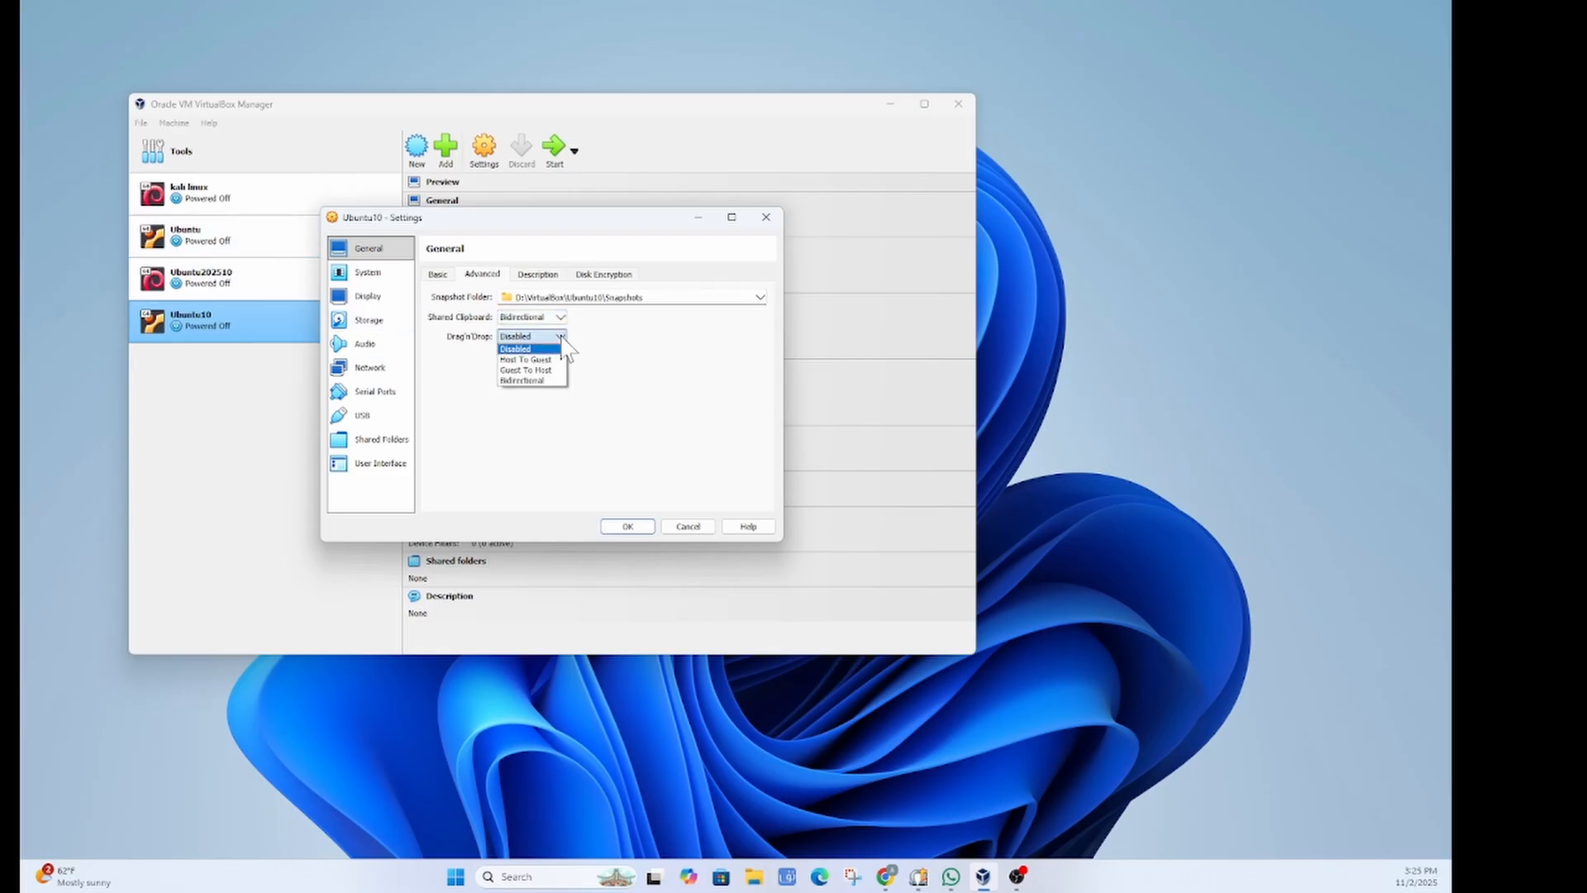
pyautogui.click(536, 381)
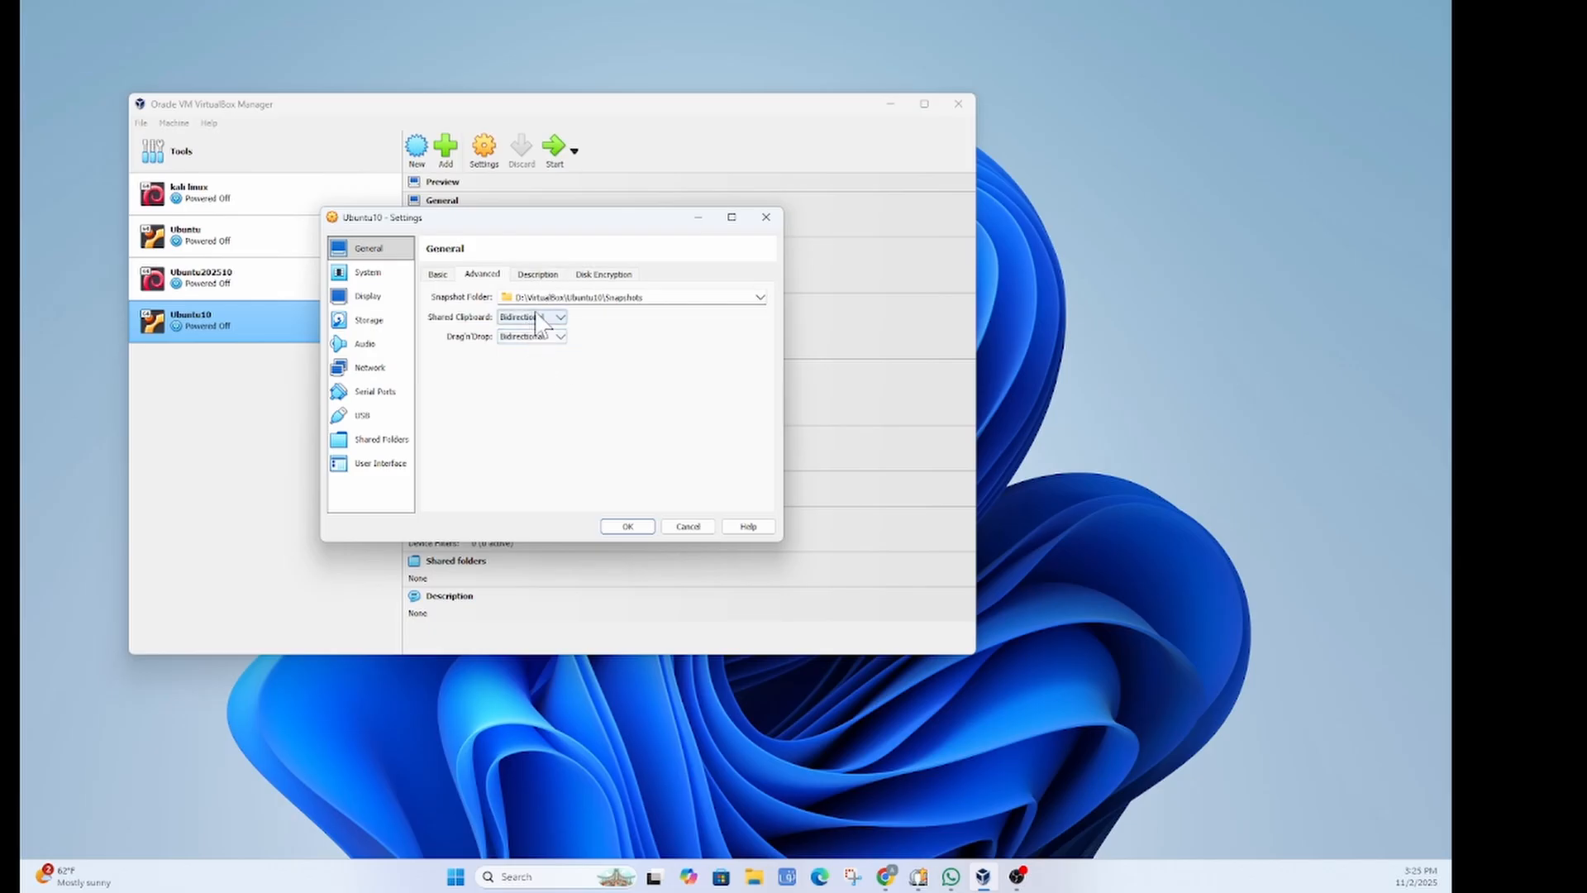
# Step: Look over the Description, Disk Encryption and System processor and acceleration settings, ending on Display
pyautogui.click(537, 275)
pyautogui.click(514, 302)
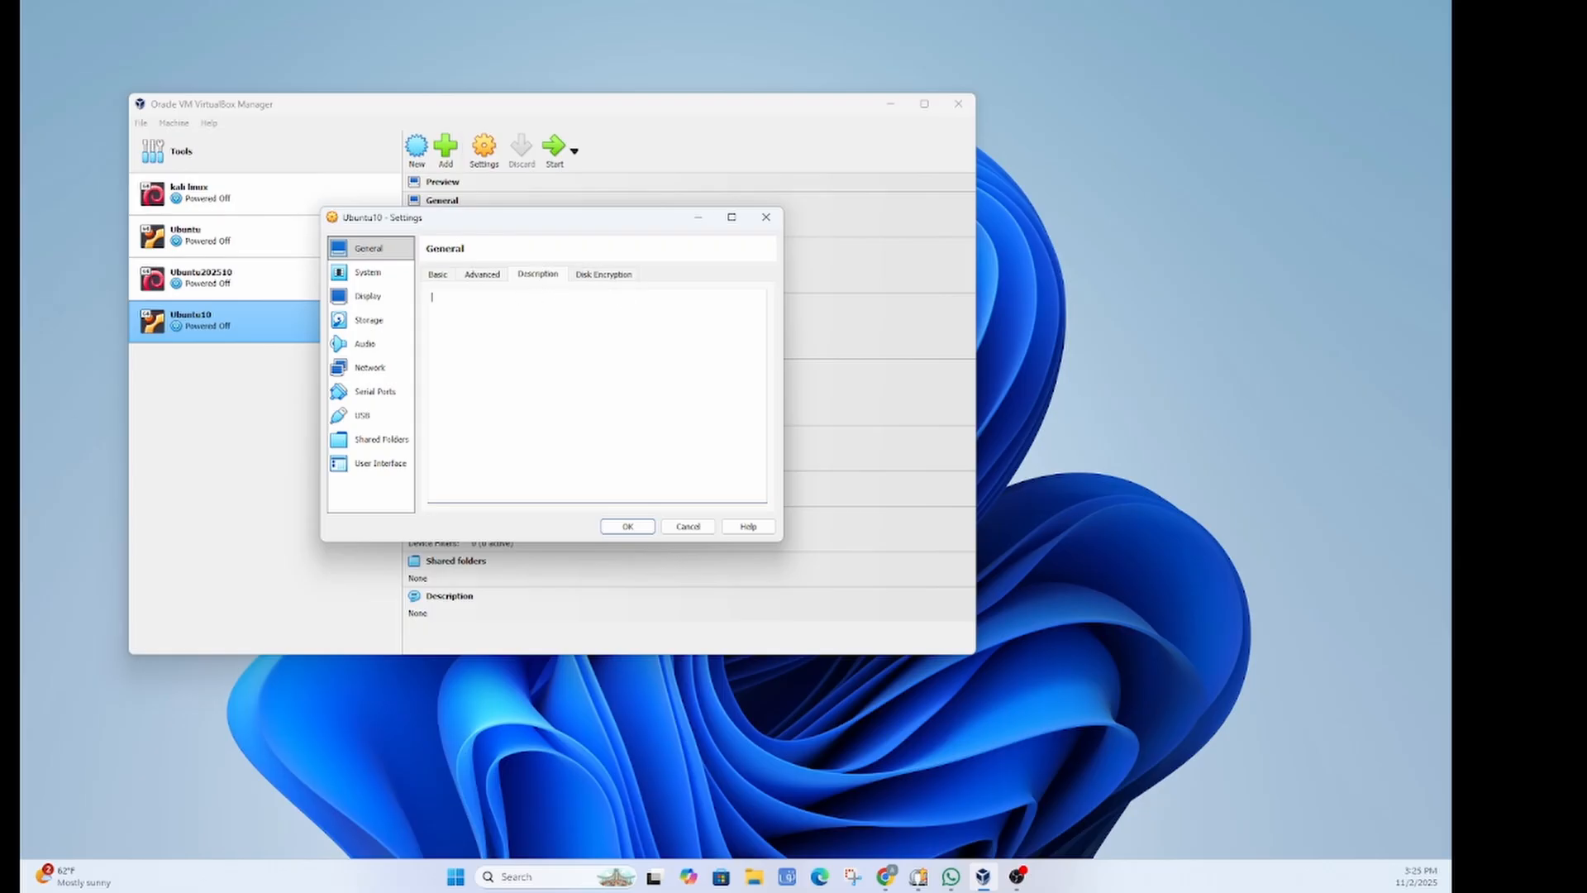
pyautogui.click(599, 277)
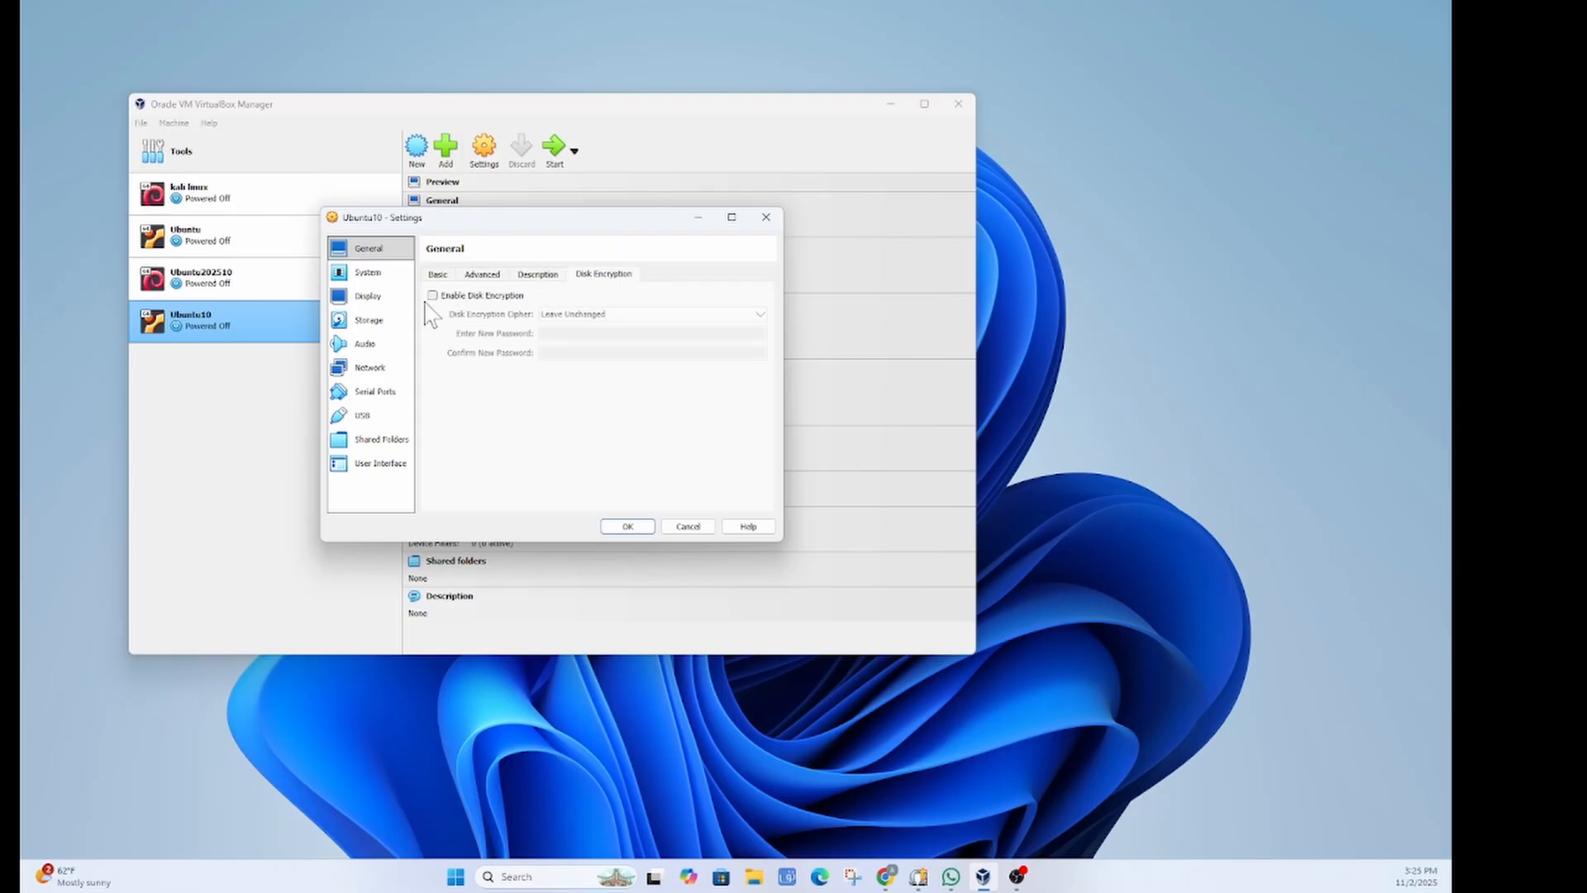
pyautogui.click(368, 272)
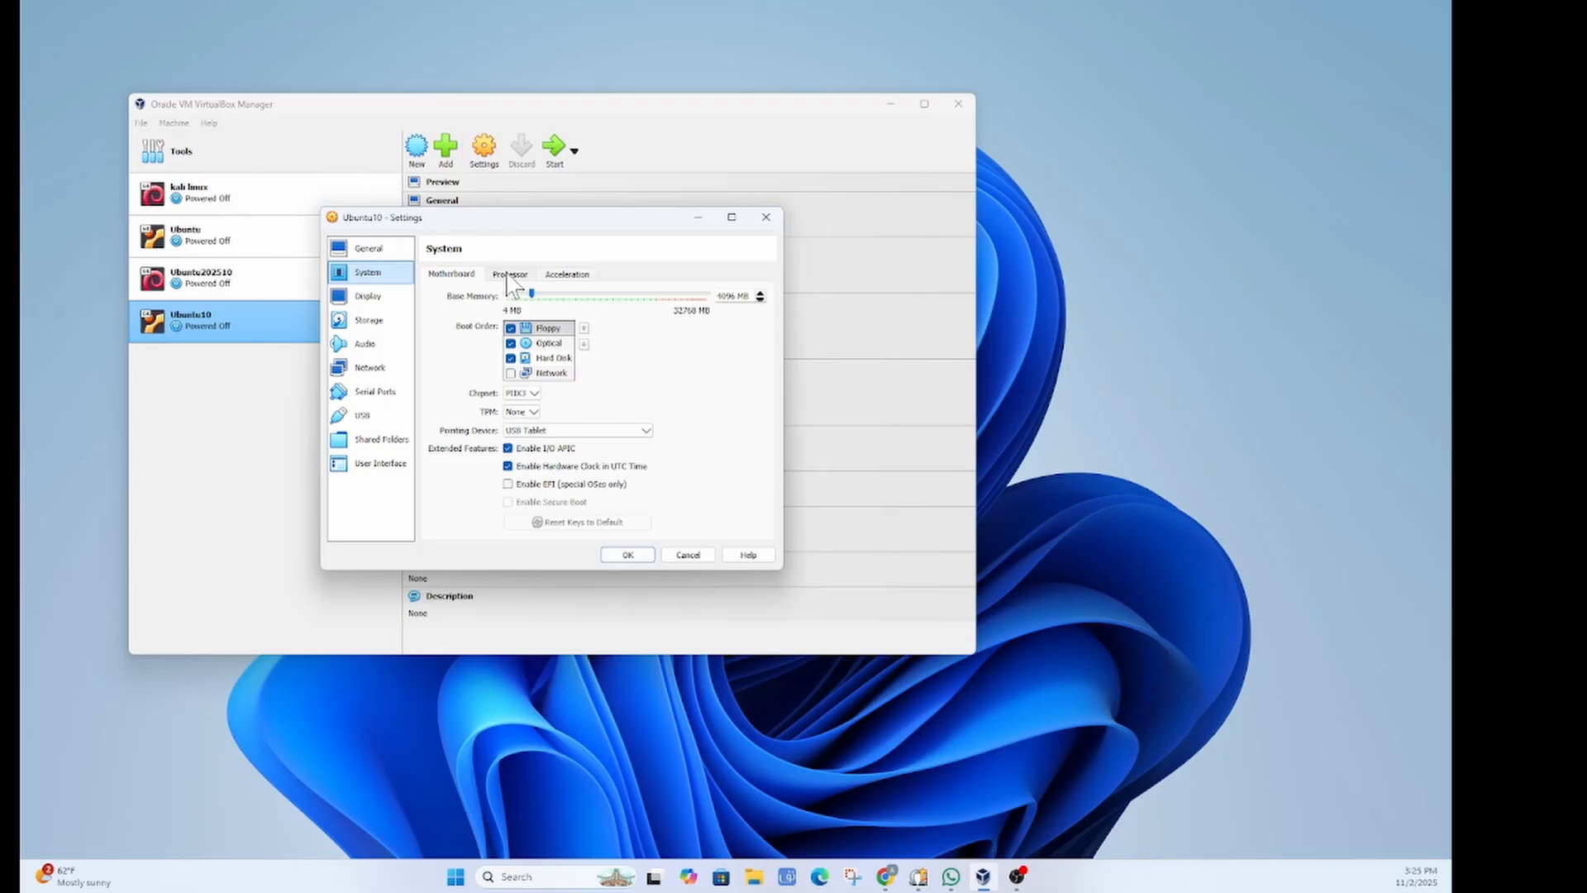
pyautogui.click(511, 276)
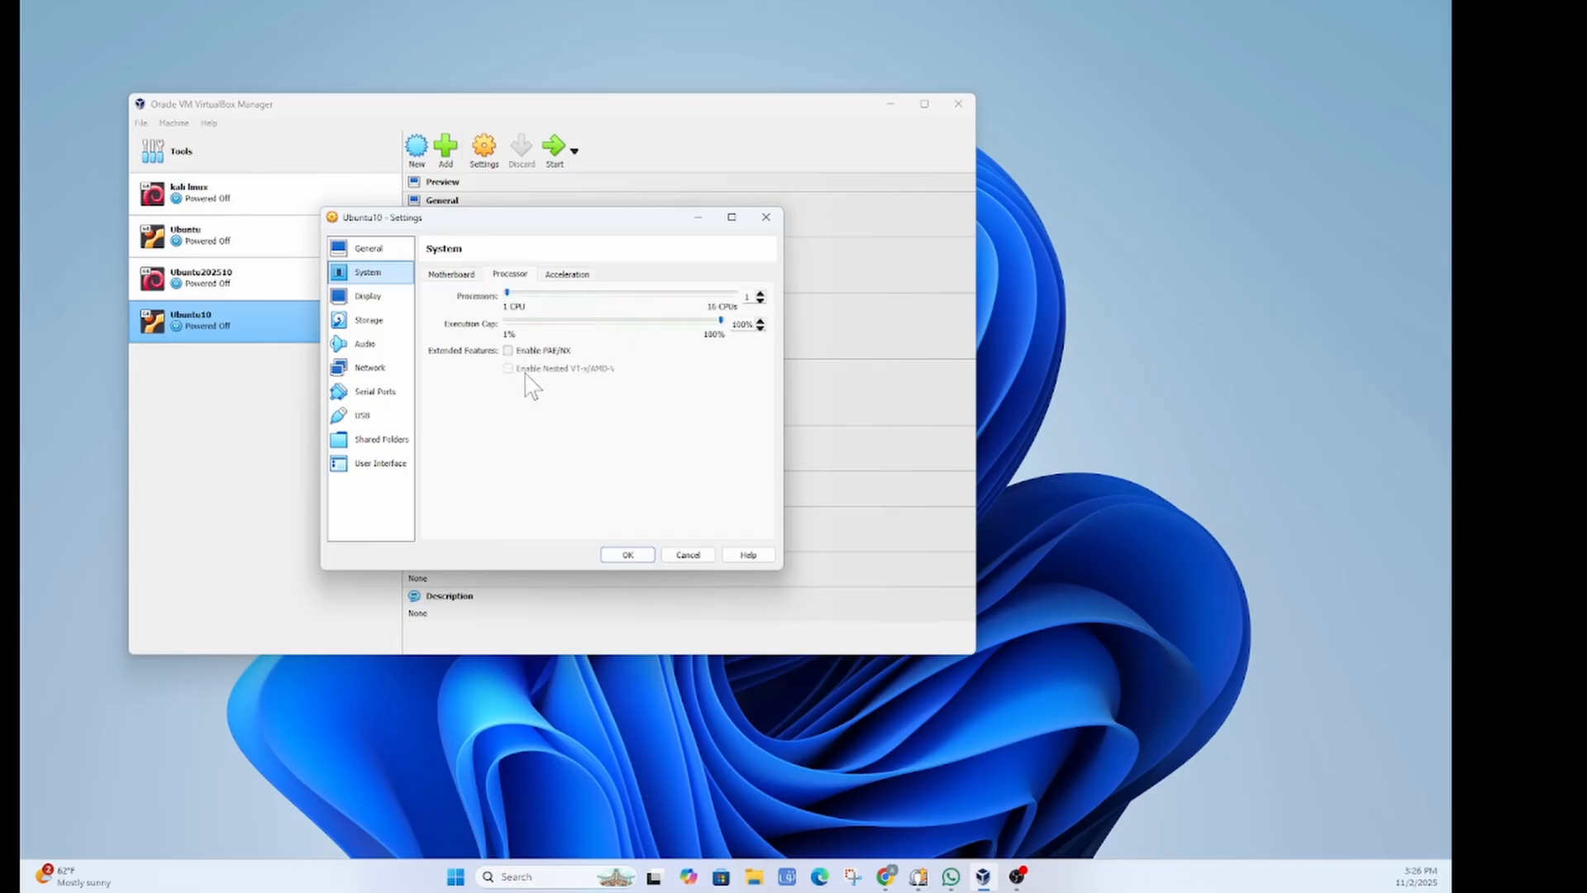
pyautogui.click(567, 275)
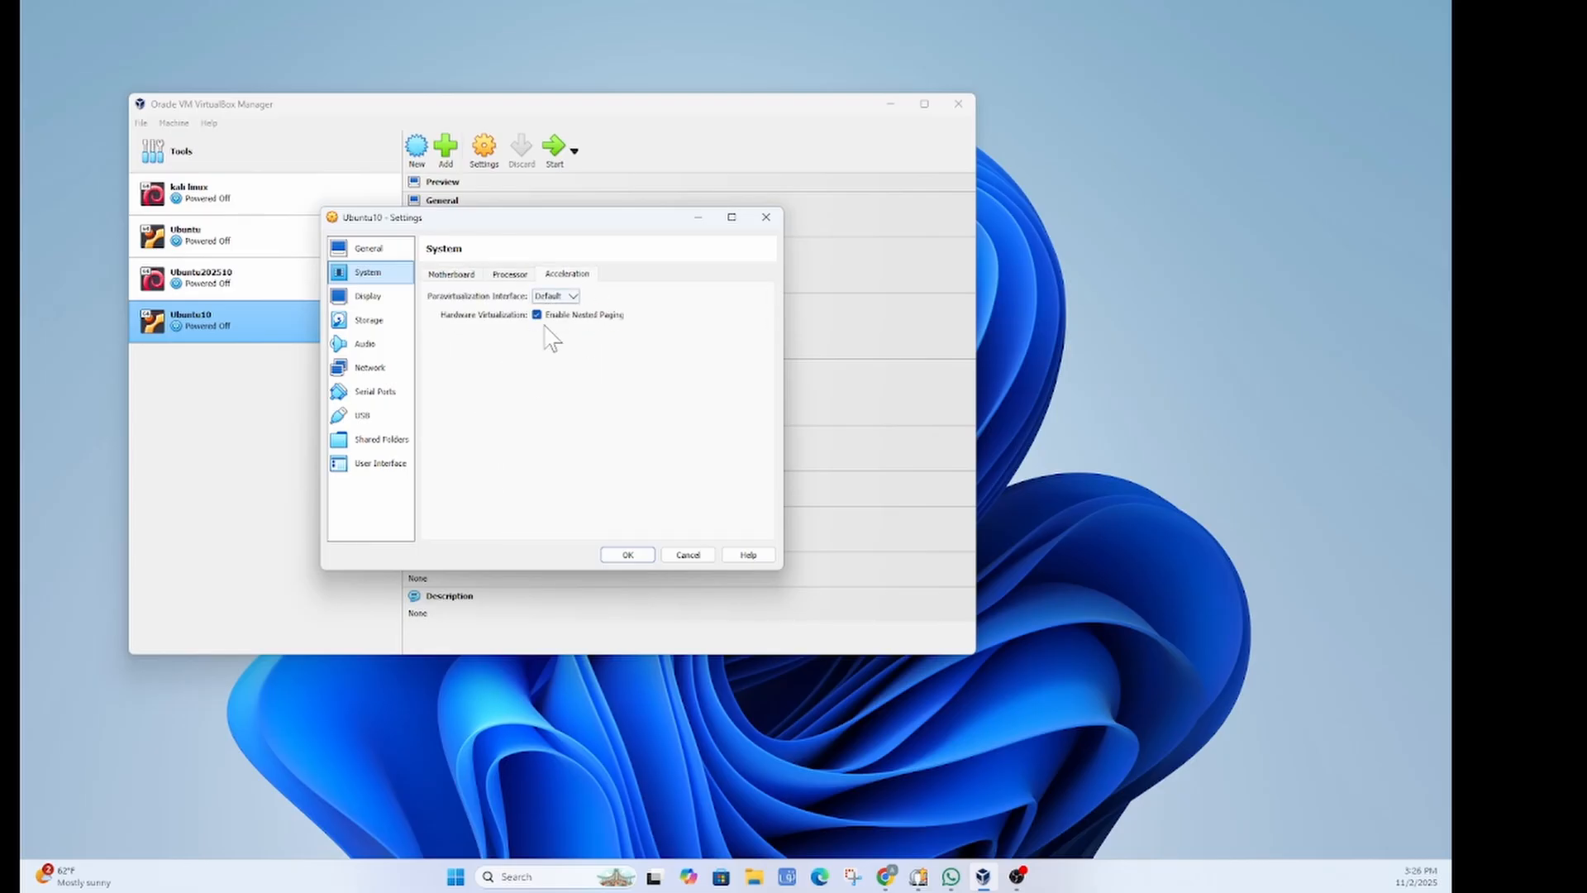
pyautogui.click(451, 275)
pyautogui.click(368, 296)
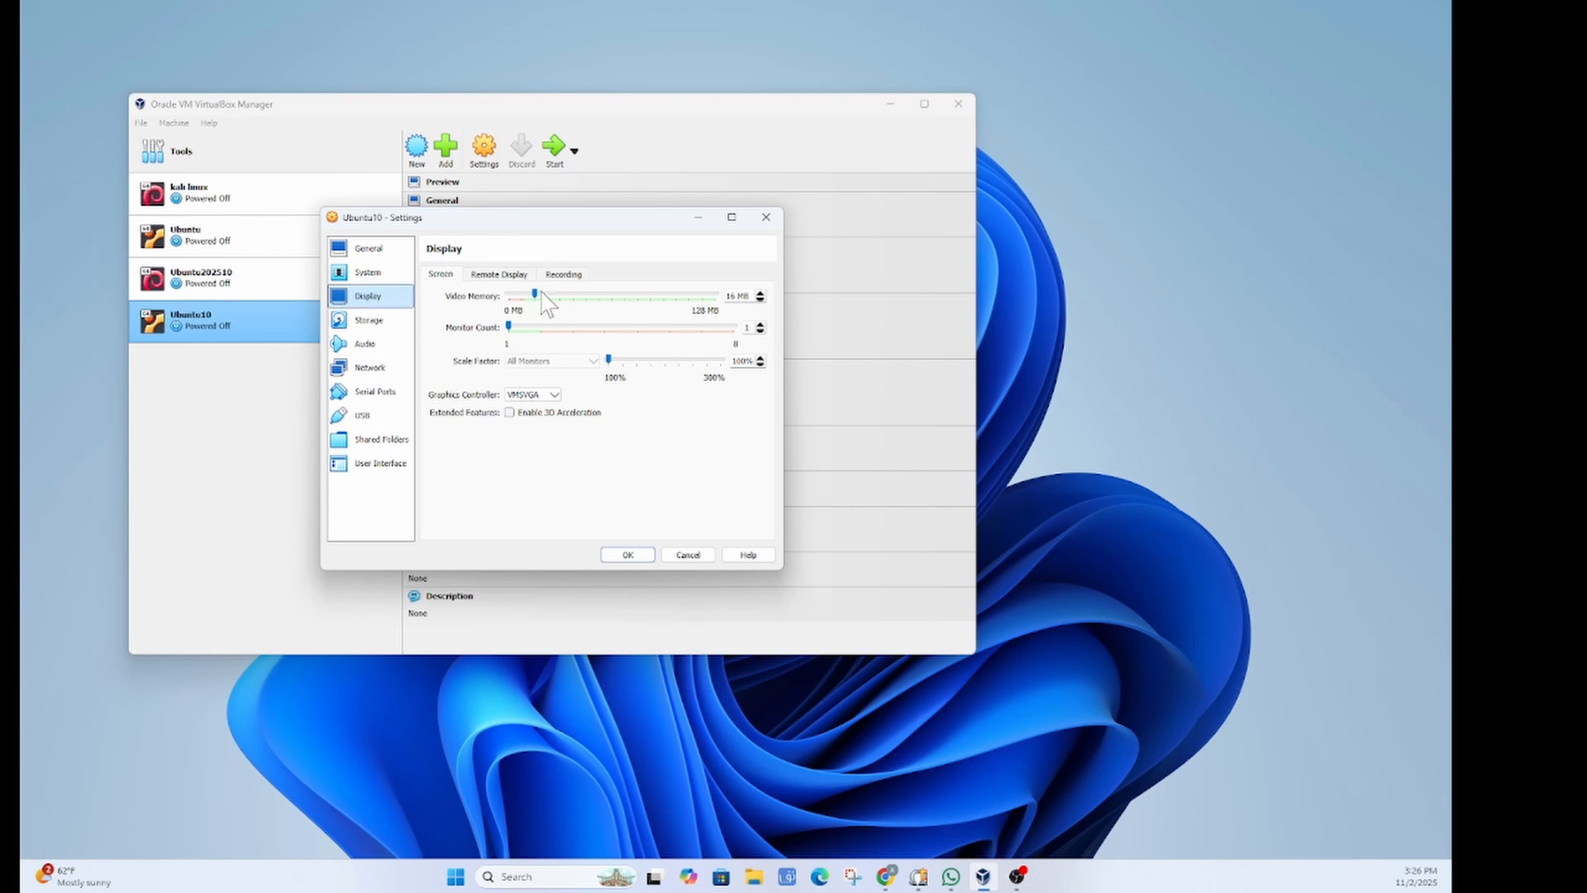
# Step: Raise video memory to 128 MB, settle on the VBoxVGA graphics controller, and save
pyautogui.moveTo(536, 295); pyautogui.dragTo(754, 314)
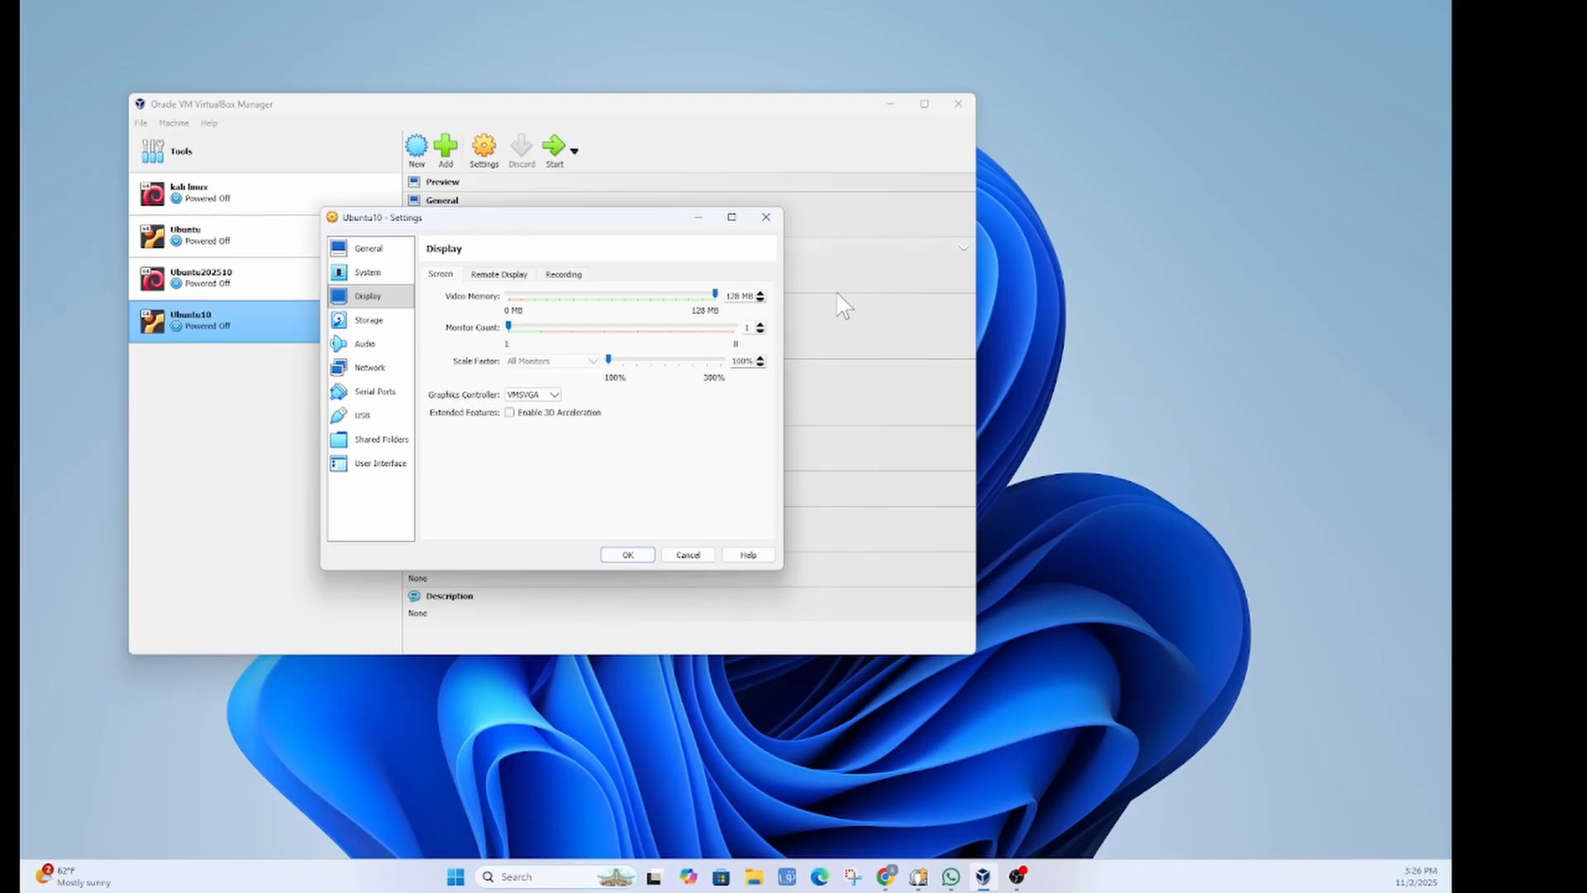
pyautogui.click(555, 396)
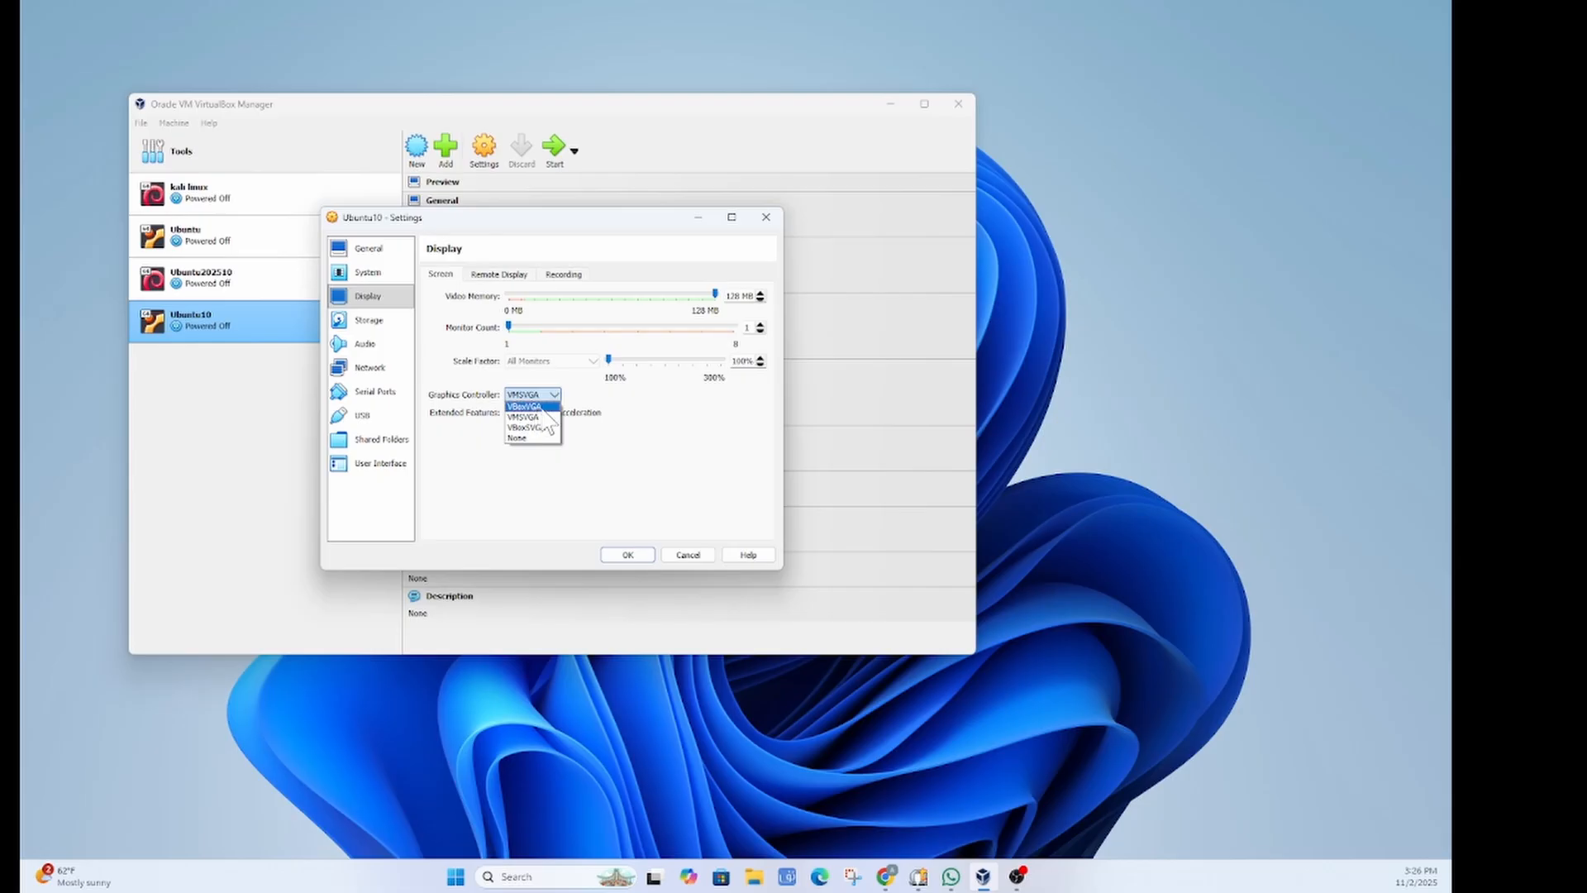
pyautogui.click(542, 406)
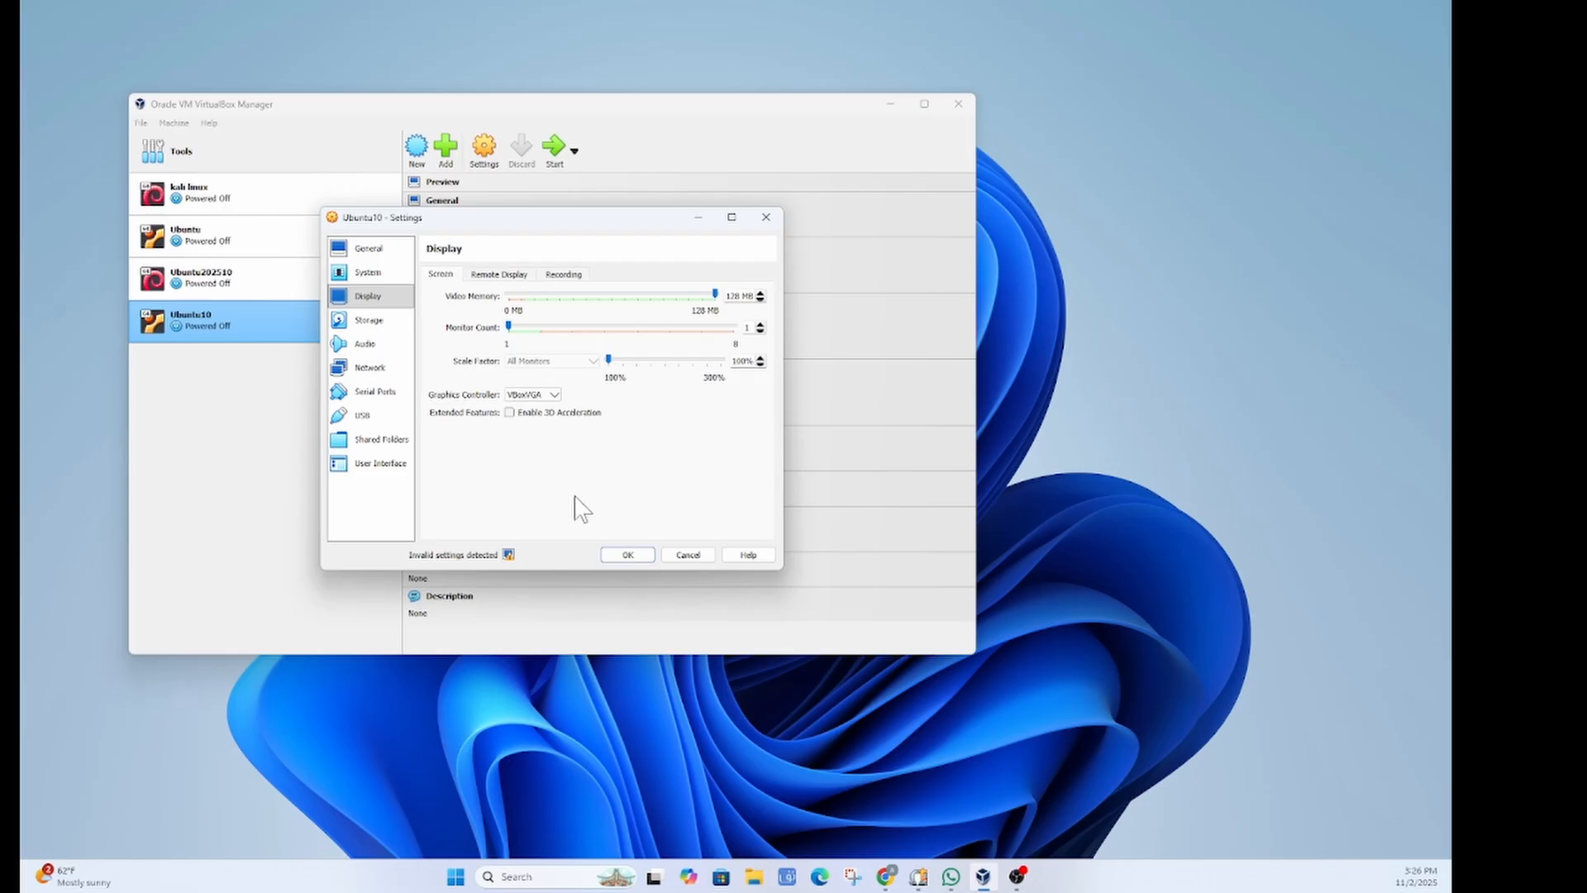
pyautogui.click(548, 395)
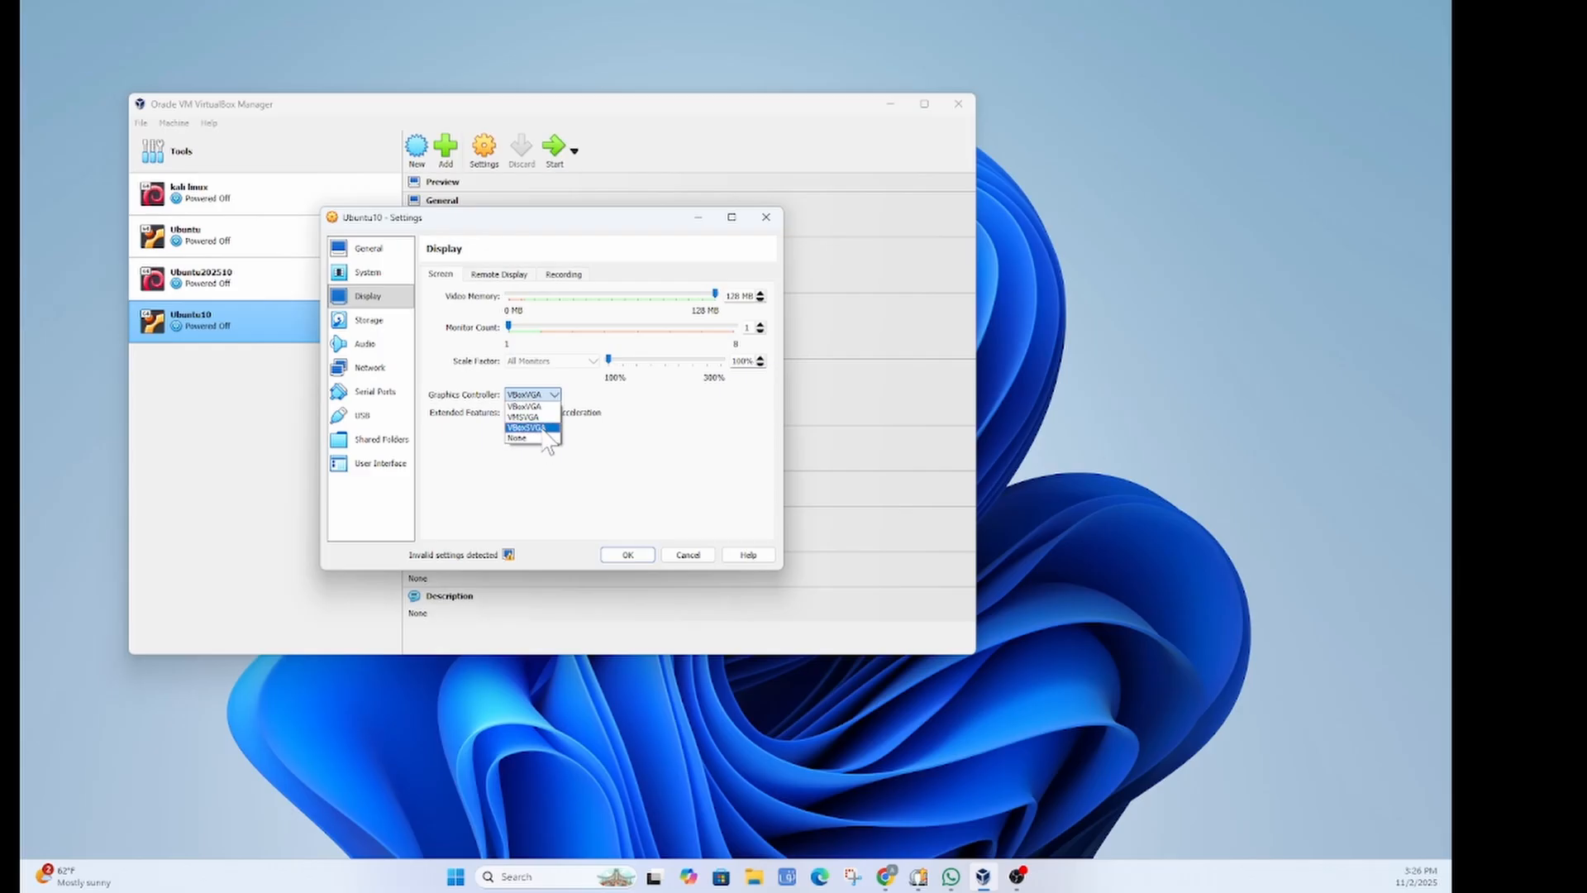
pyautogui.press('Up')
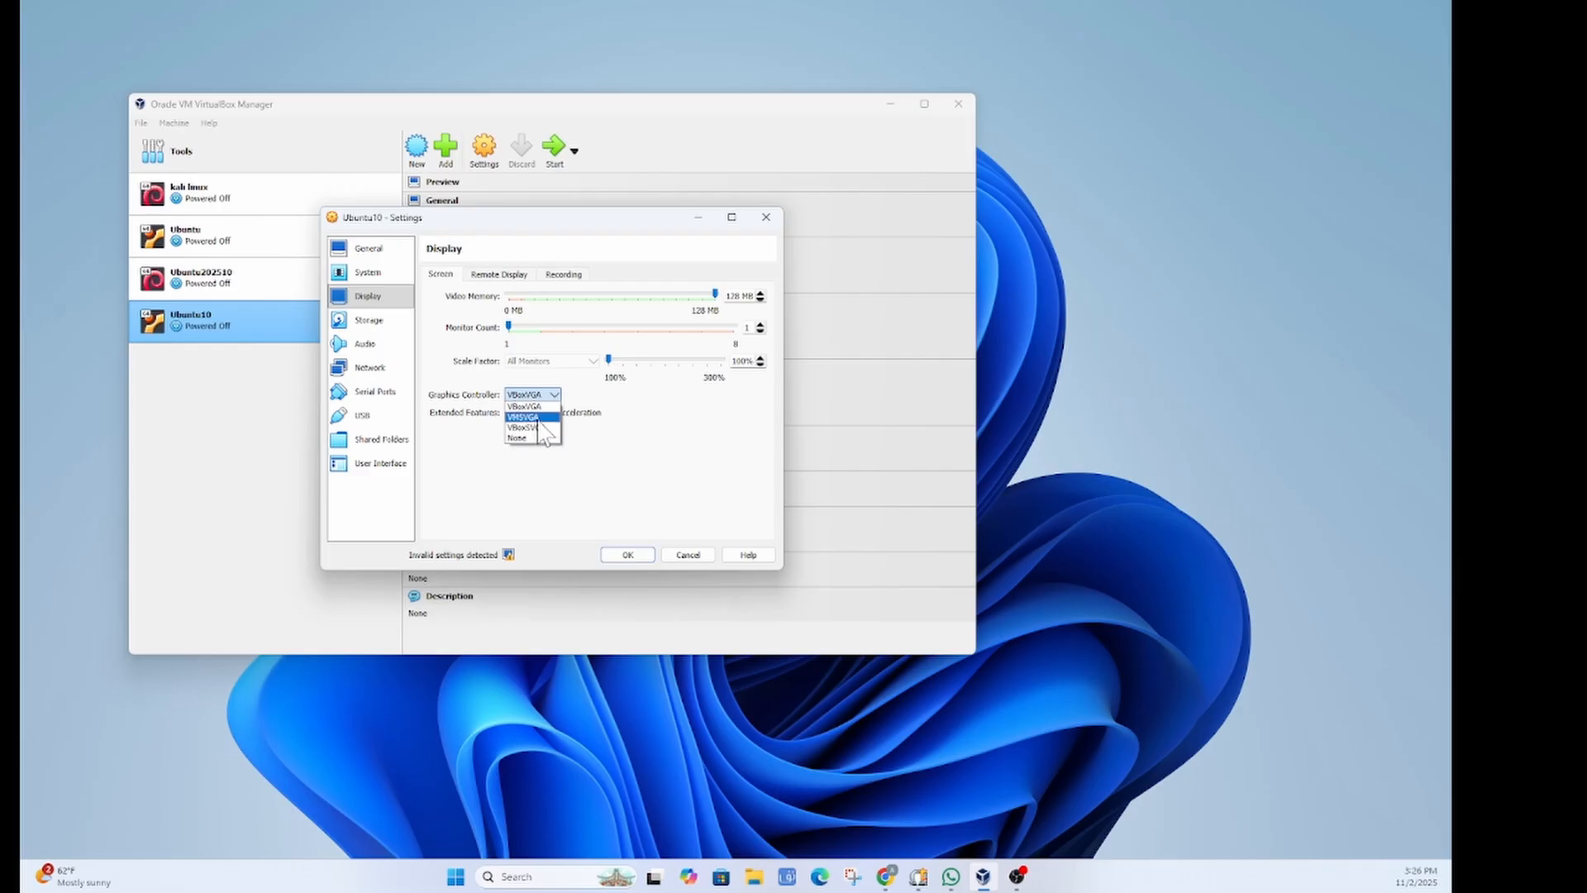
pyautogui.press('Return')
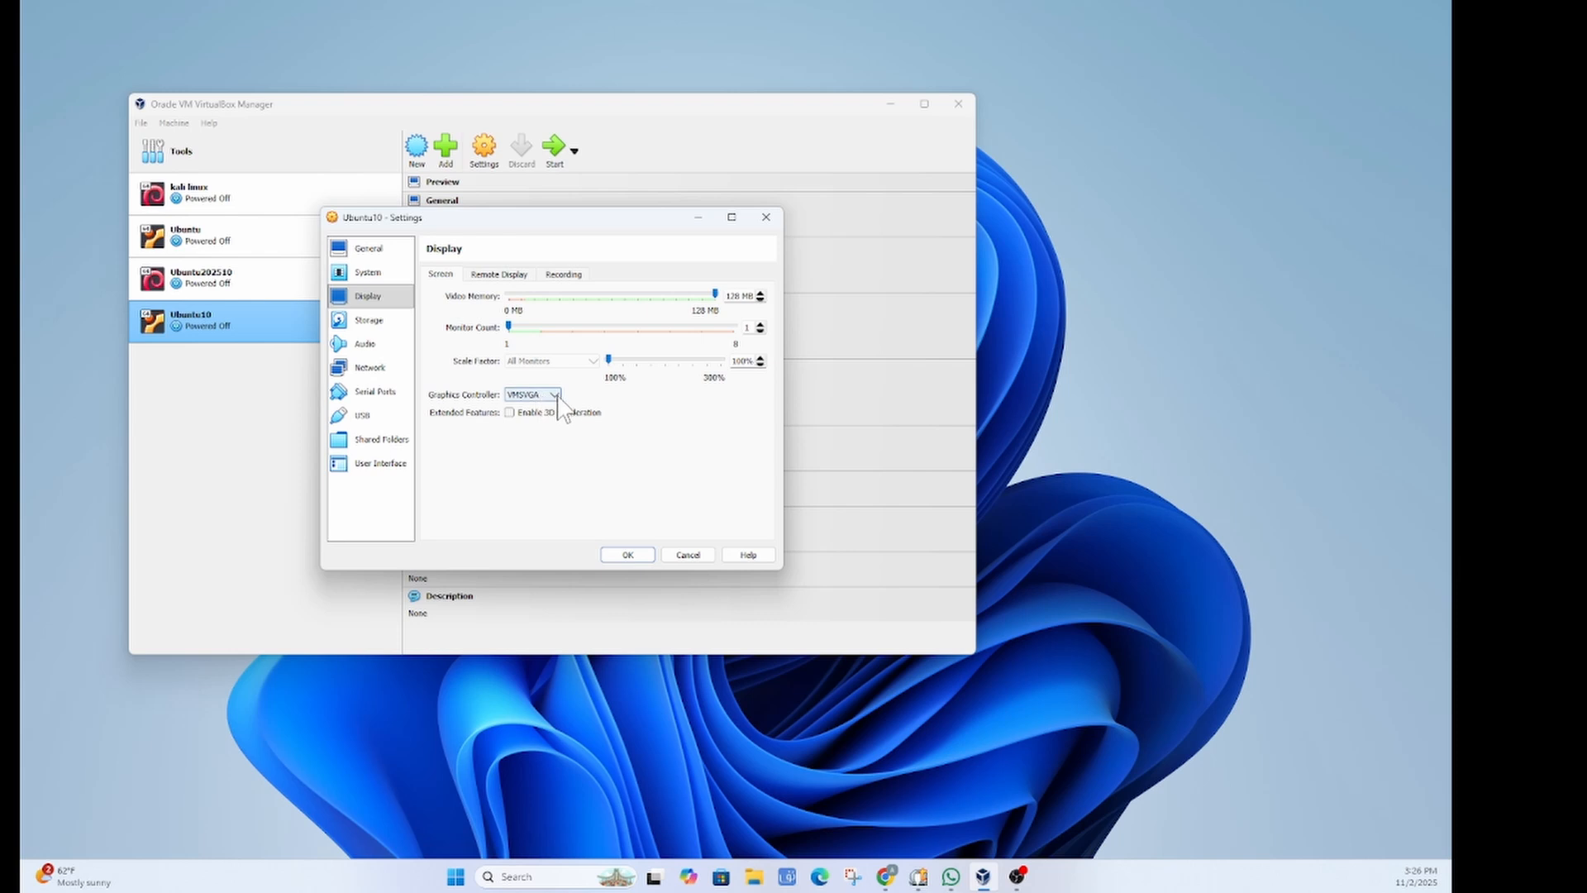
pyautogui.click(553, 396)
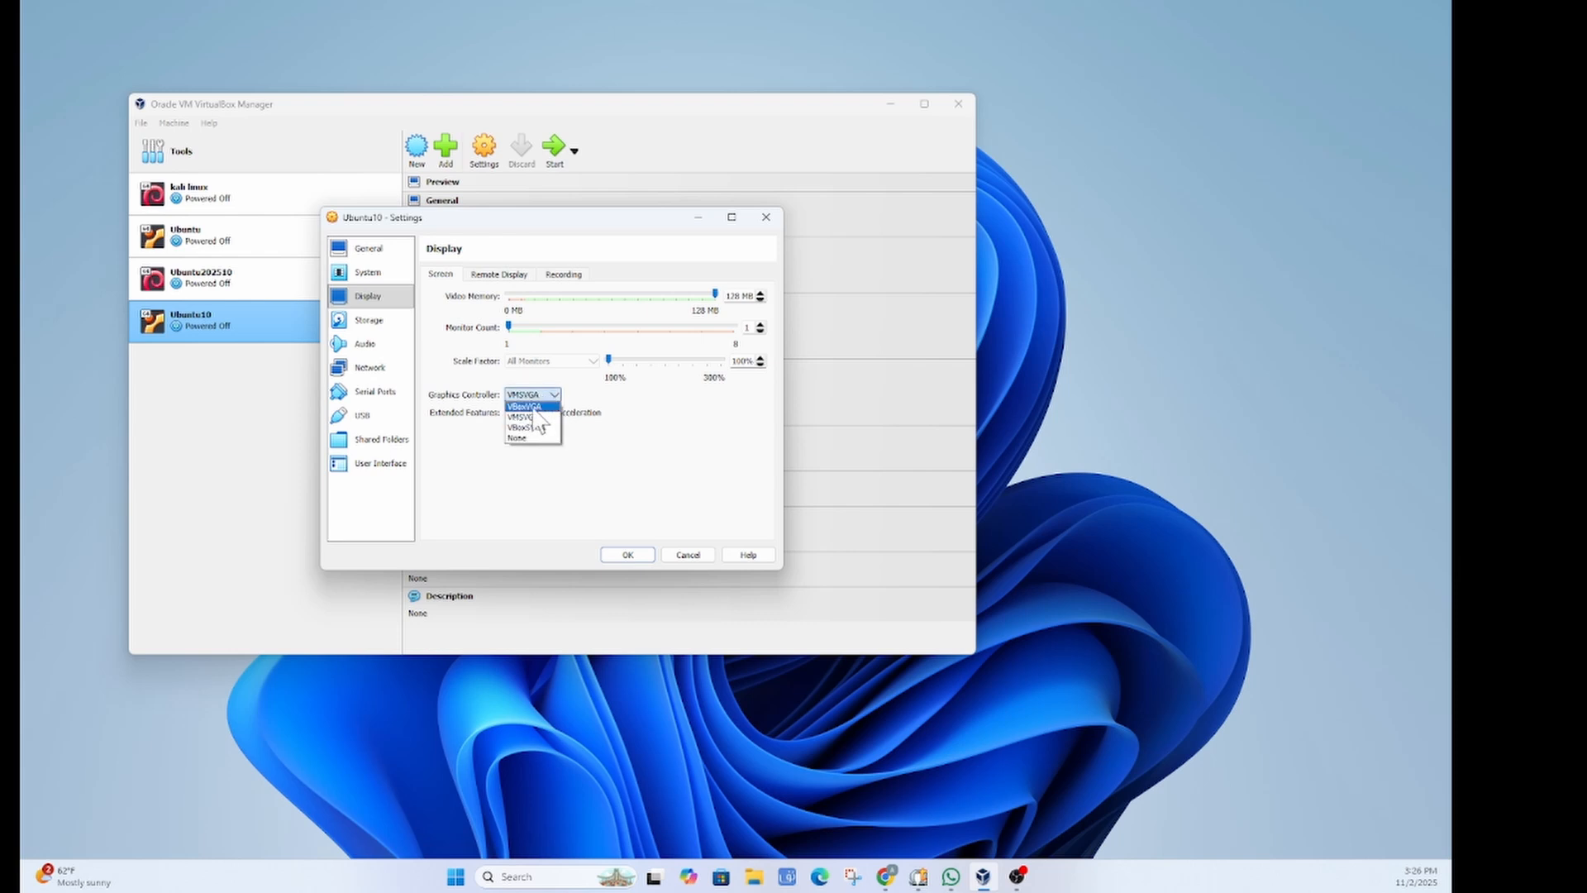
pyautogui.click(535, 407)
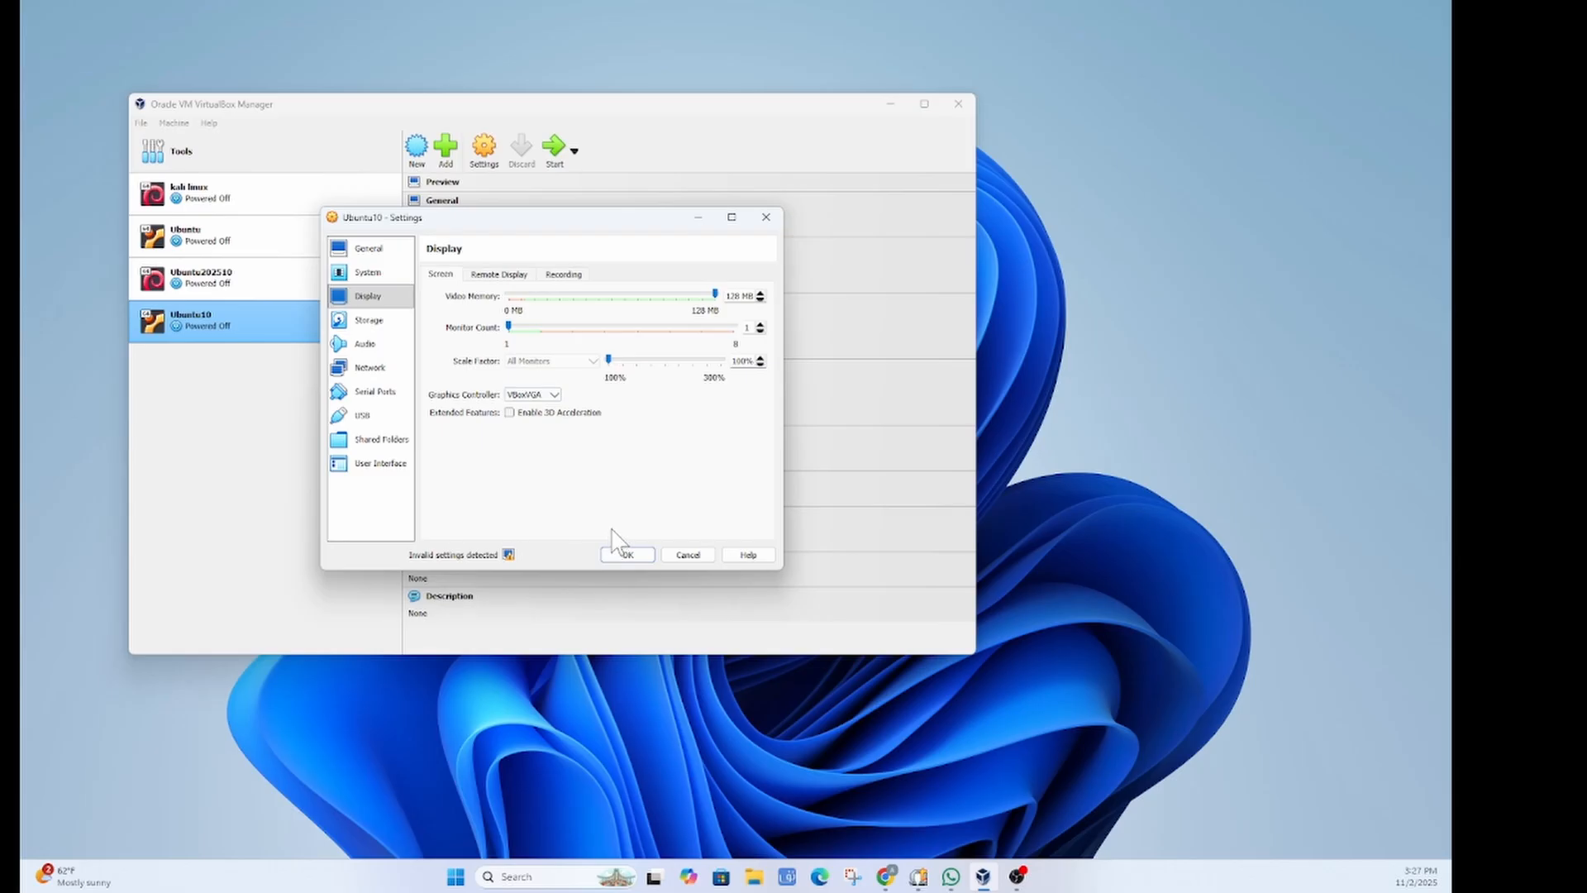
pyautogui.click(547, 395)
pyautogui.click(549, 419)
pyautogui.click(544, 397)
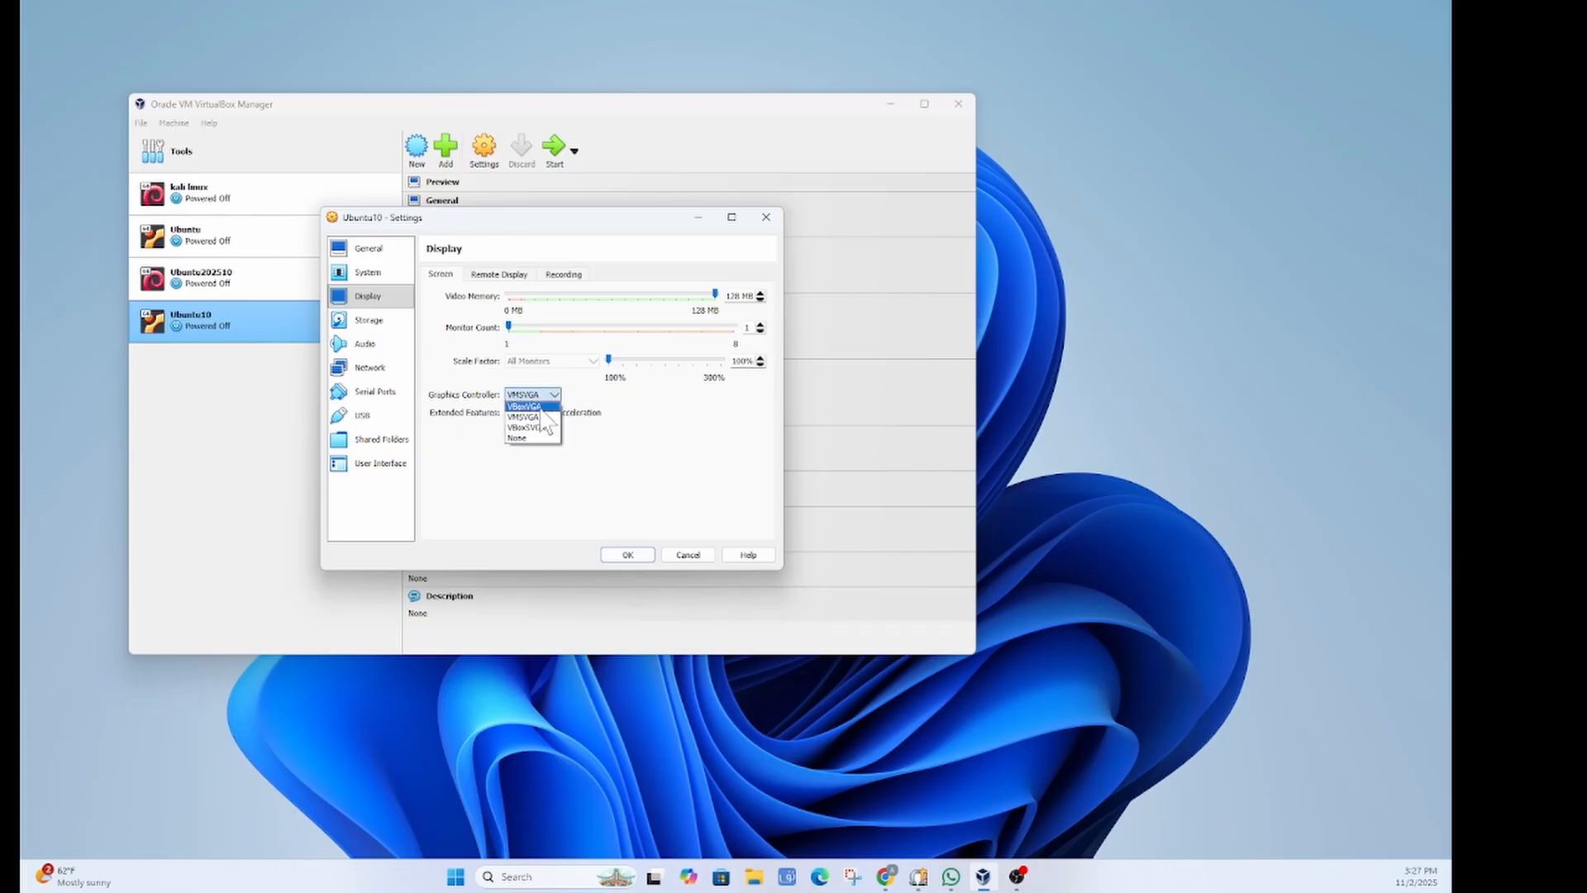
pyautogui.click(536, 407)
pyautogui.click(628, 555)
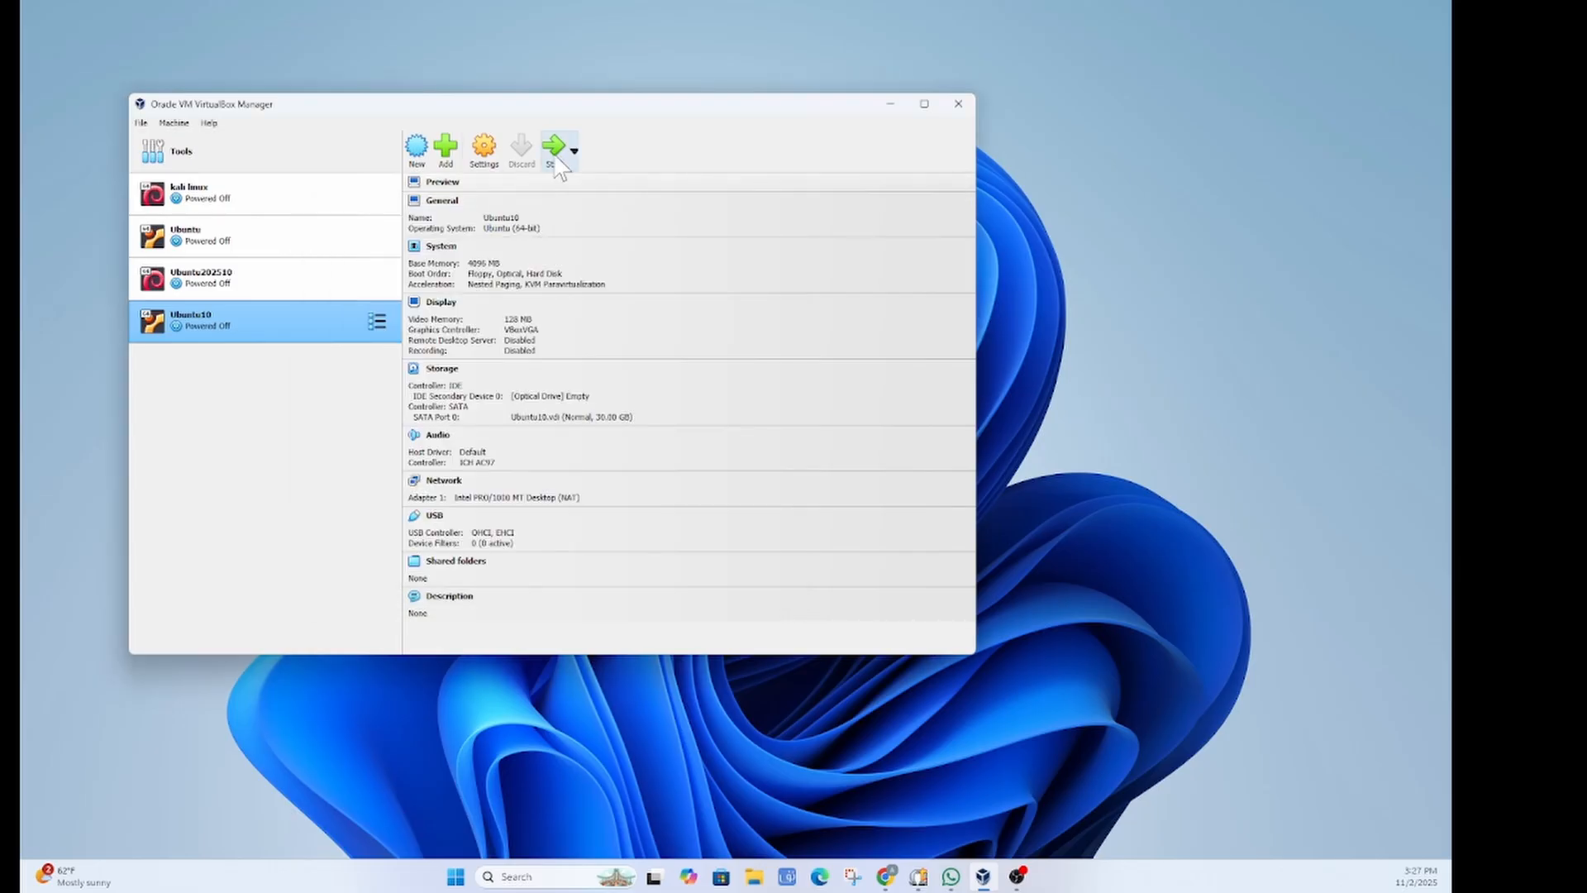
# Step: Attach ubuntu-25.10-desktop-amd64.iso to Ubuntu10's empty IDE optical drive in Storage settings
pyautogui.click(484, 149)
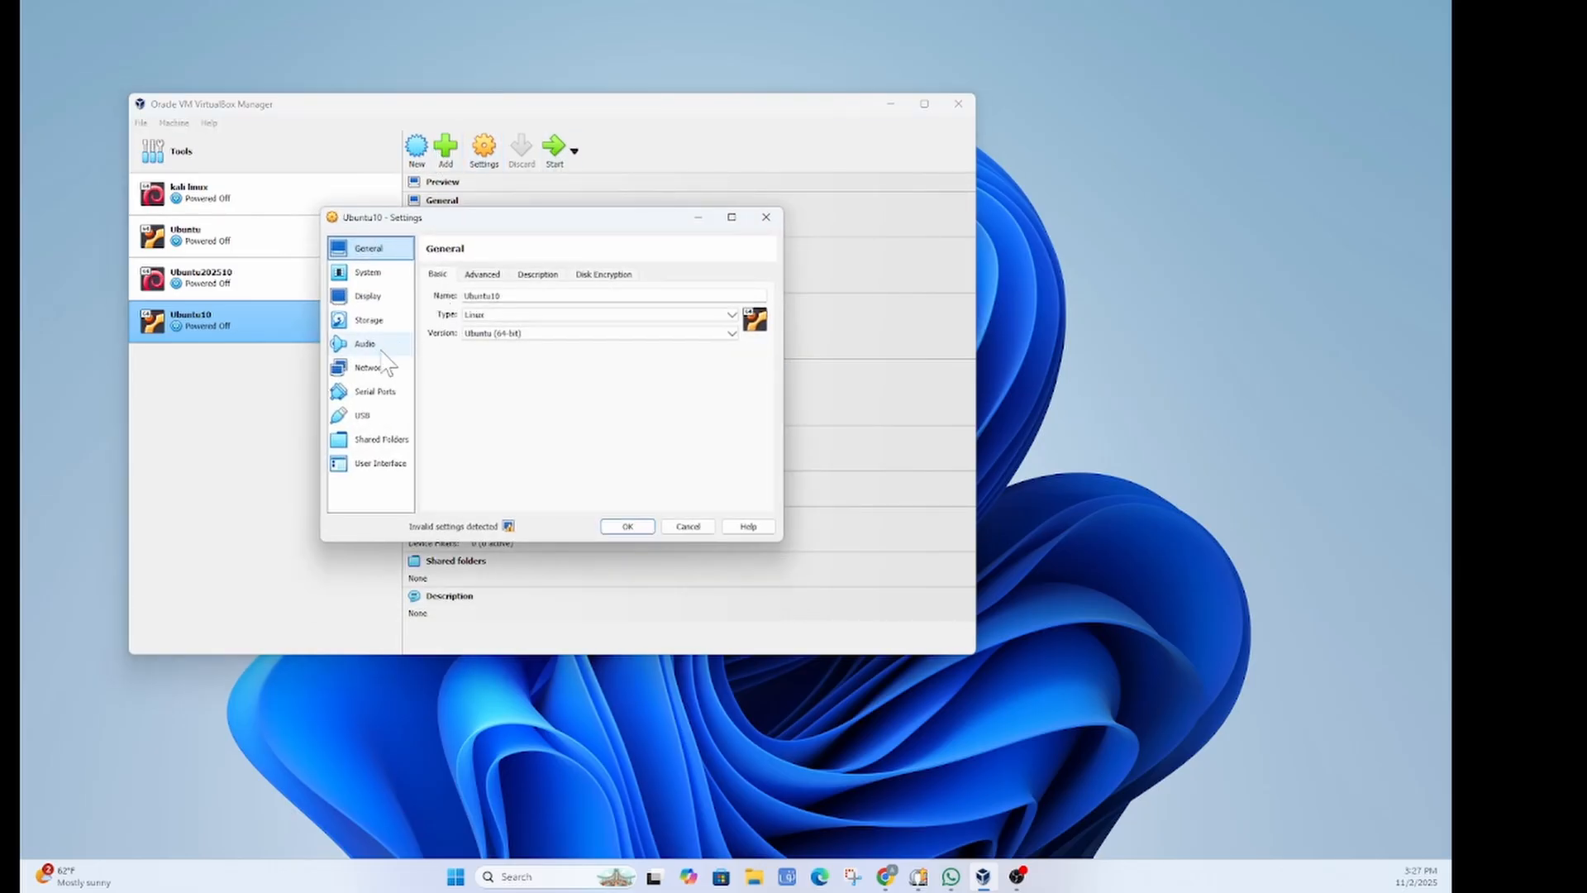
pyautogui.click(369, 320)
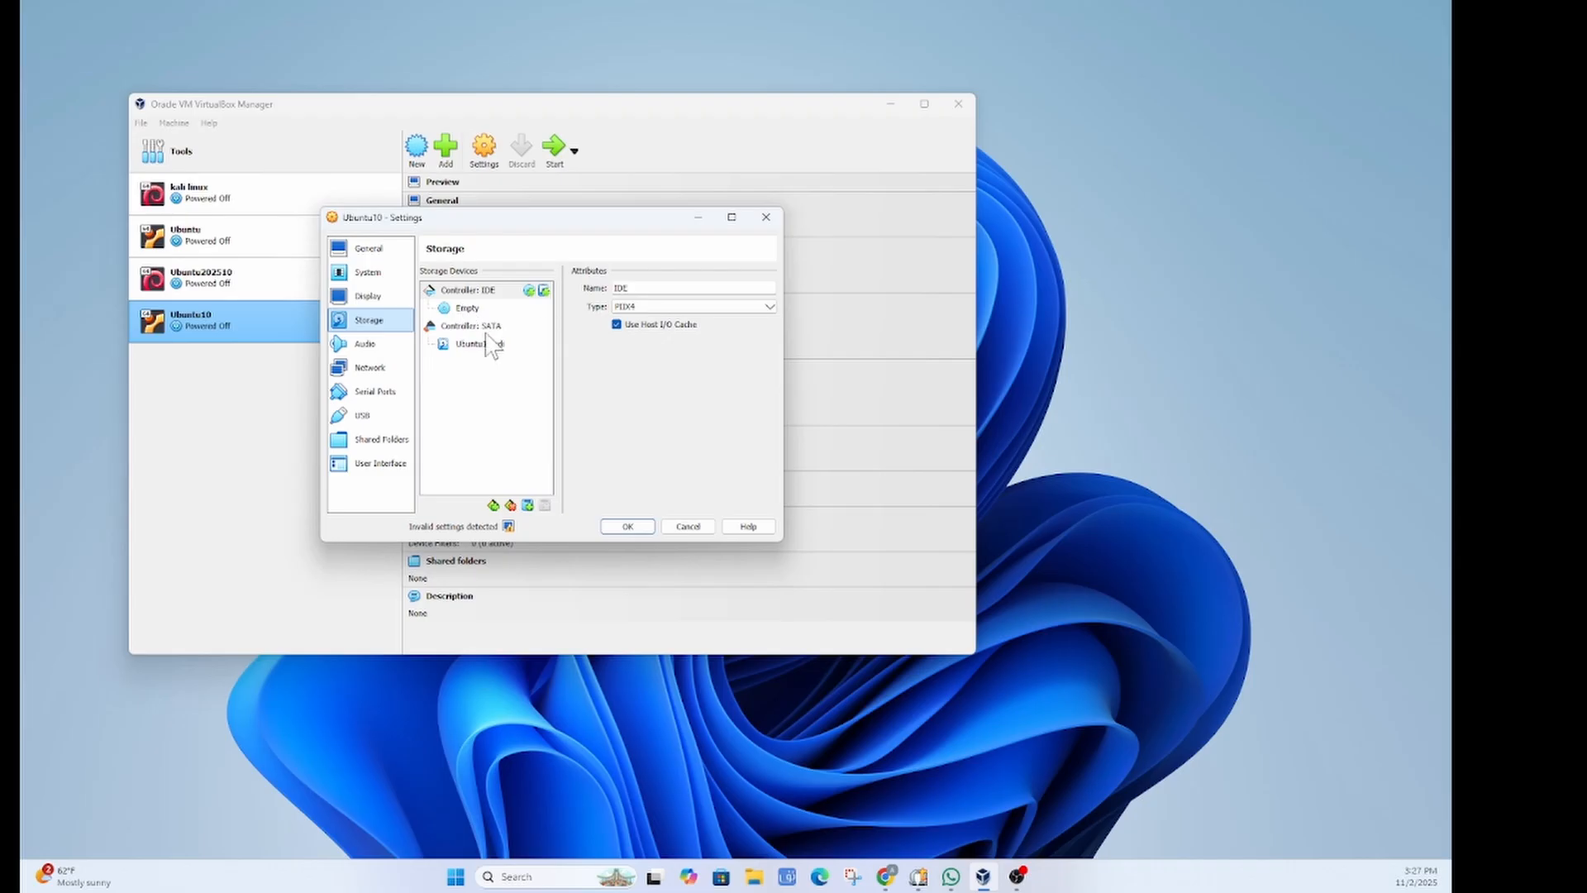
pyautogui.click(469, 309)
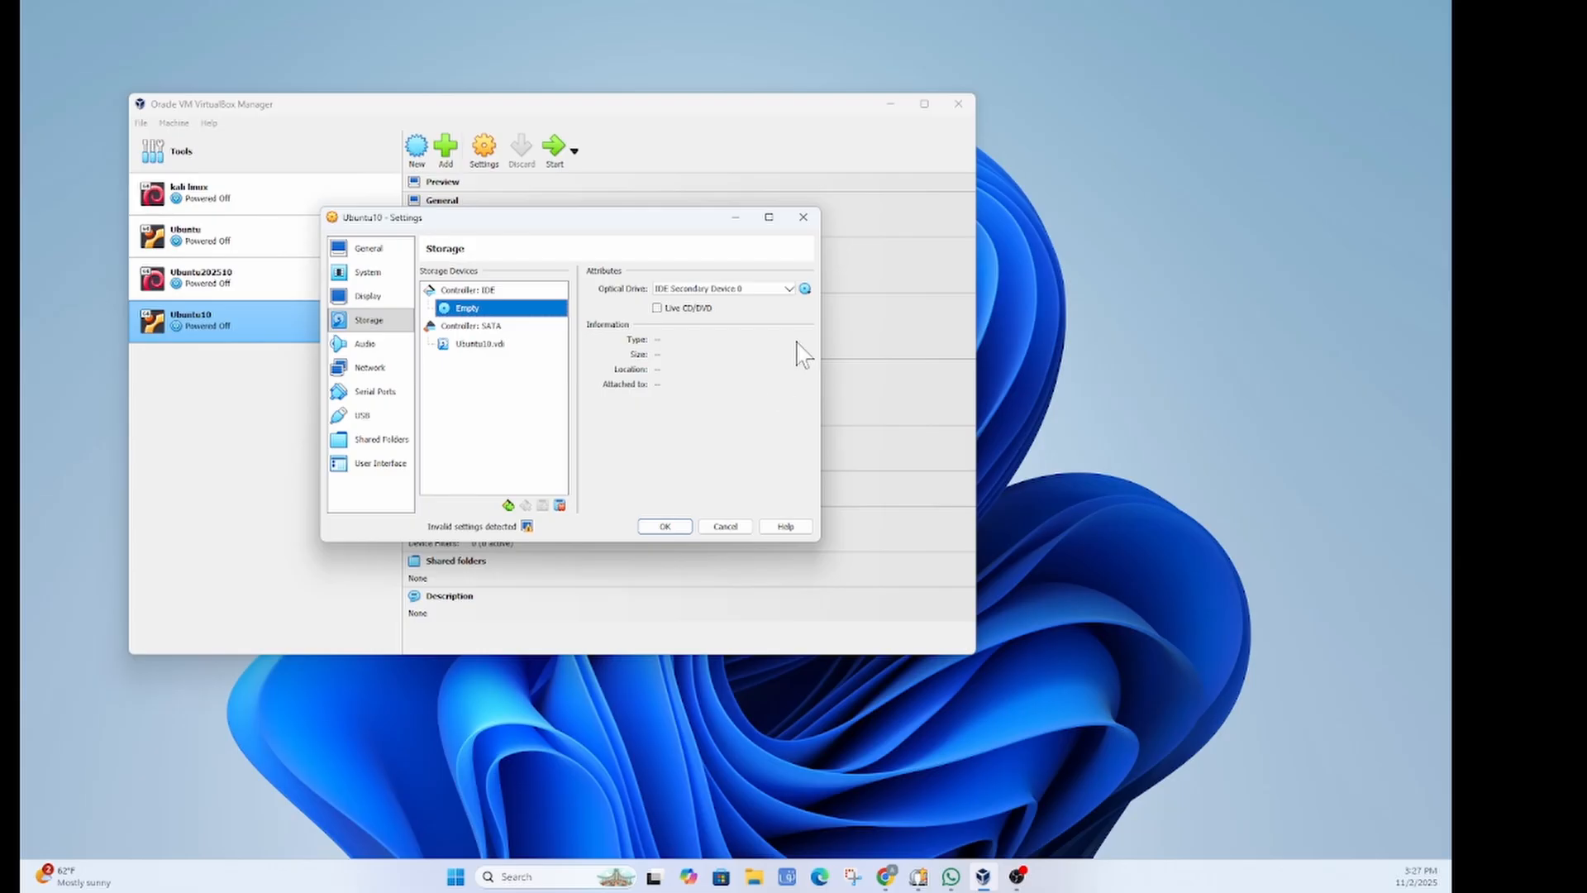
pyautogui.click(805, 290)
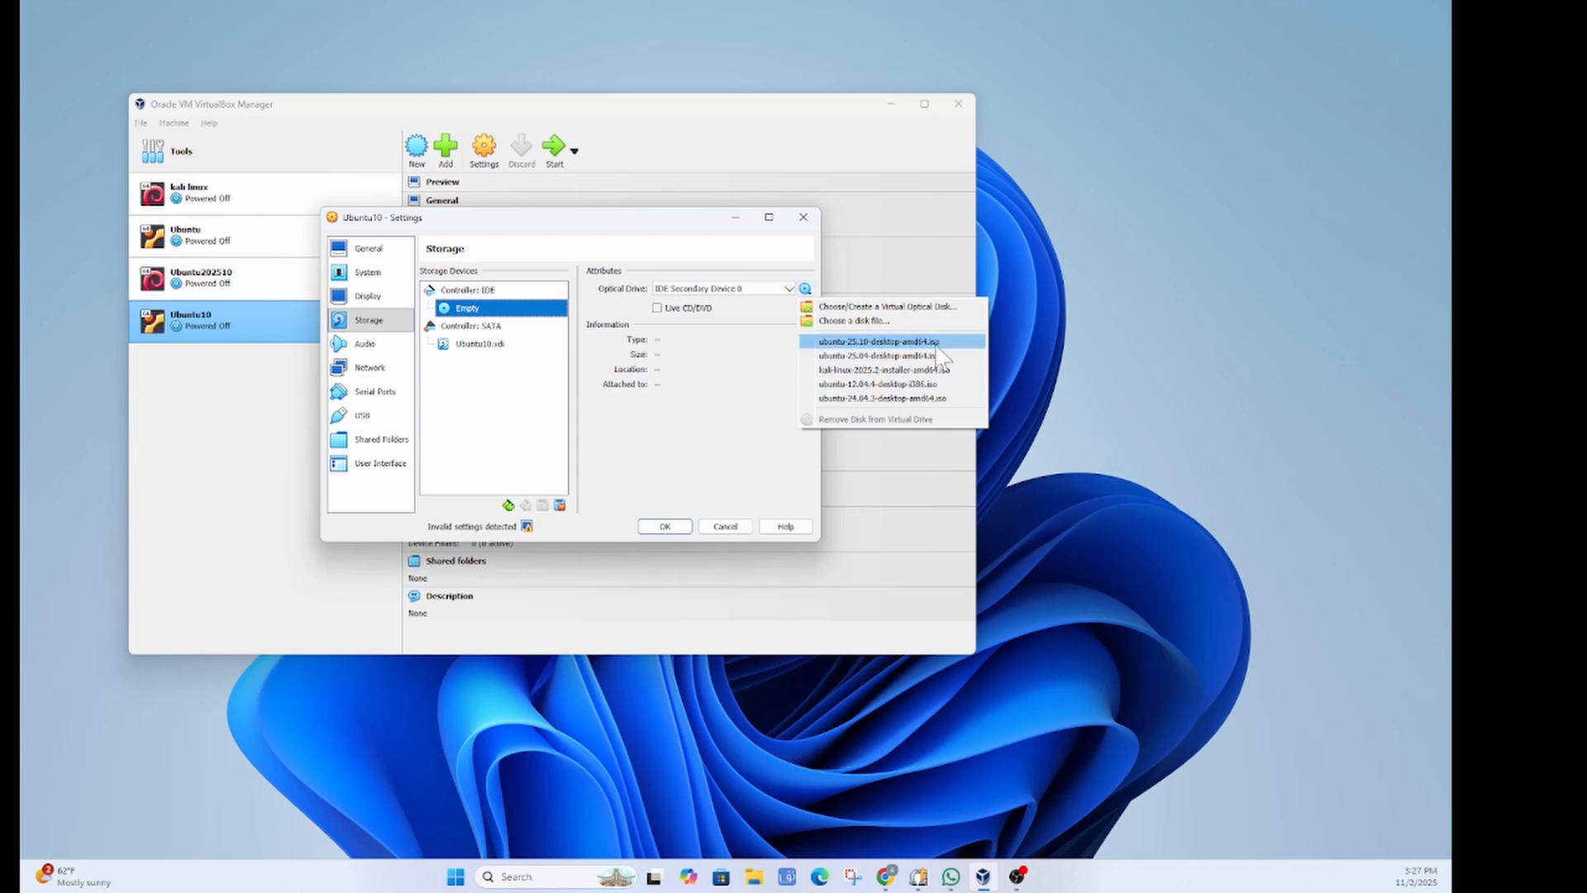
pyautogui.click(895, 320)
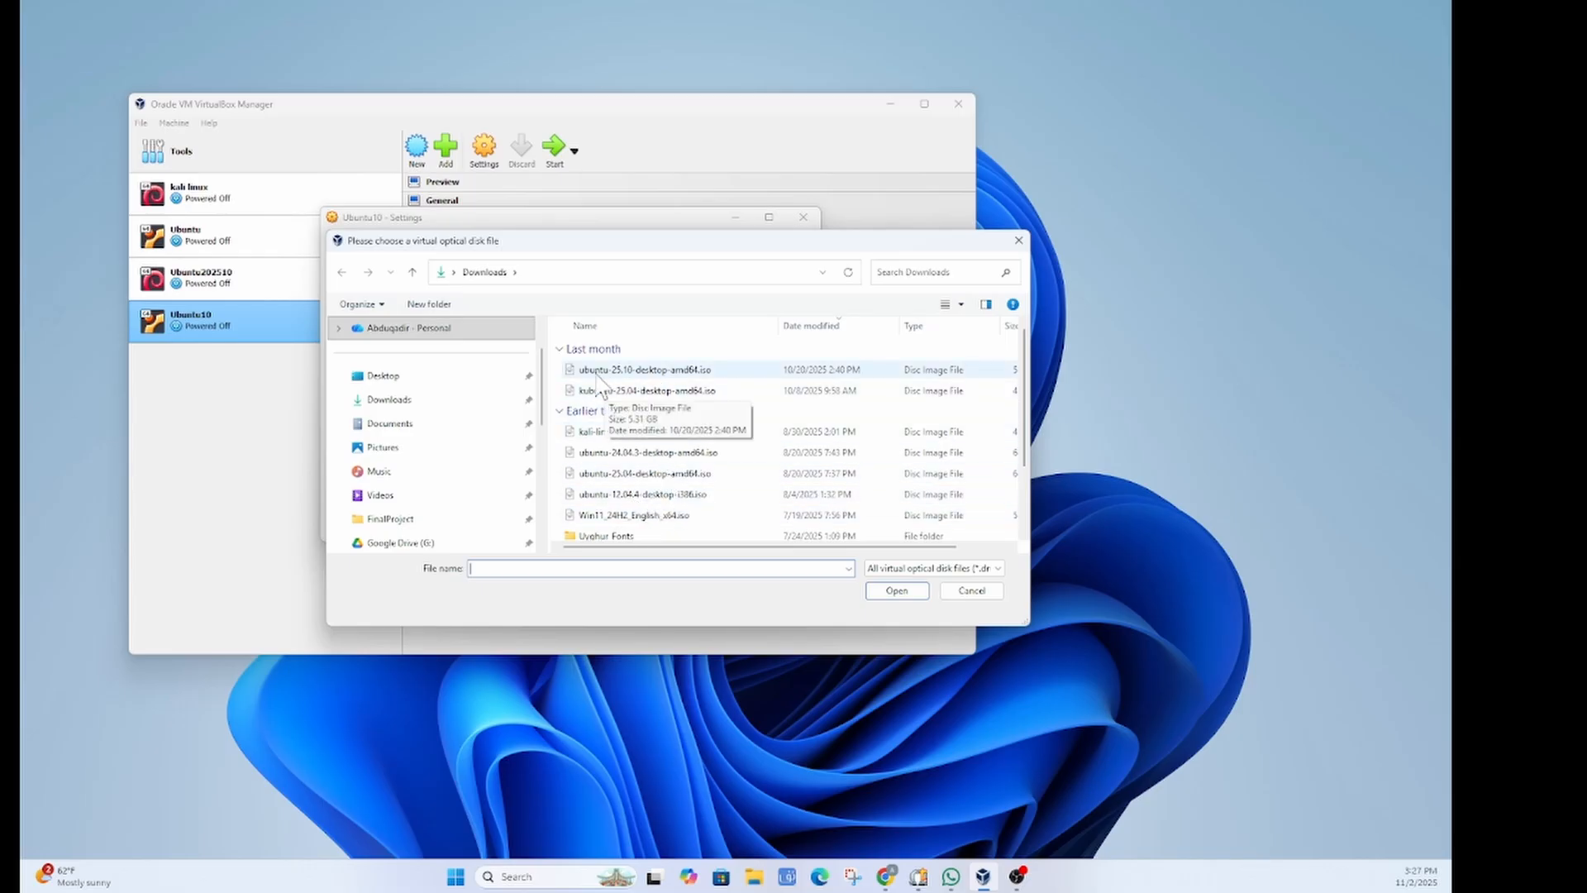
pyautogui.click(647, 372)
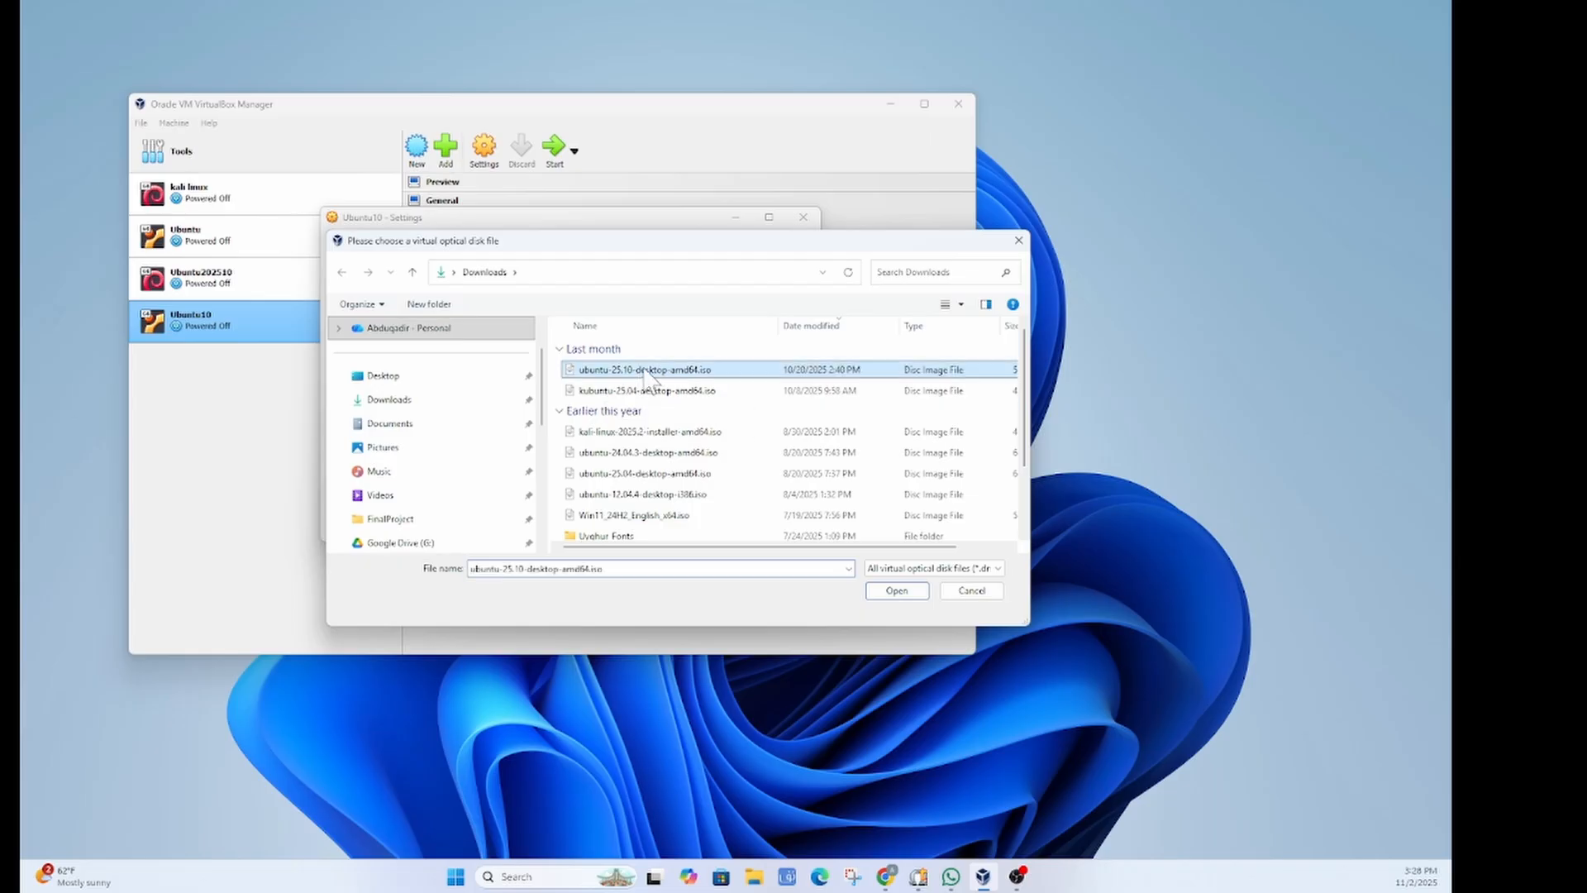
pyautogui.click(897, 592)
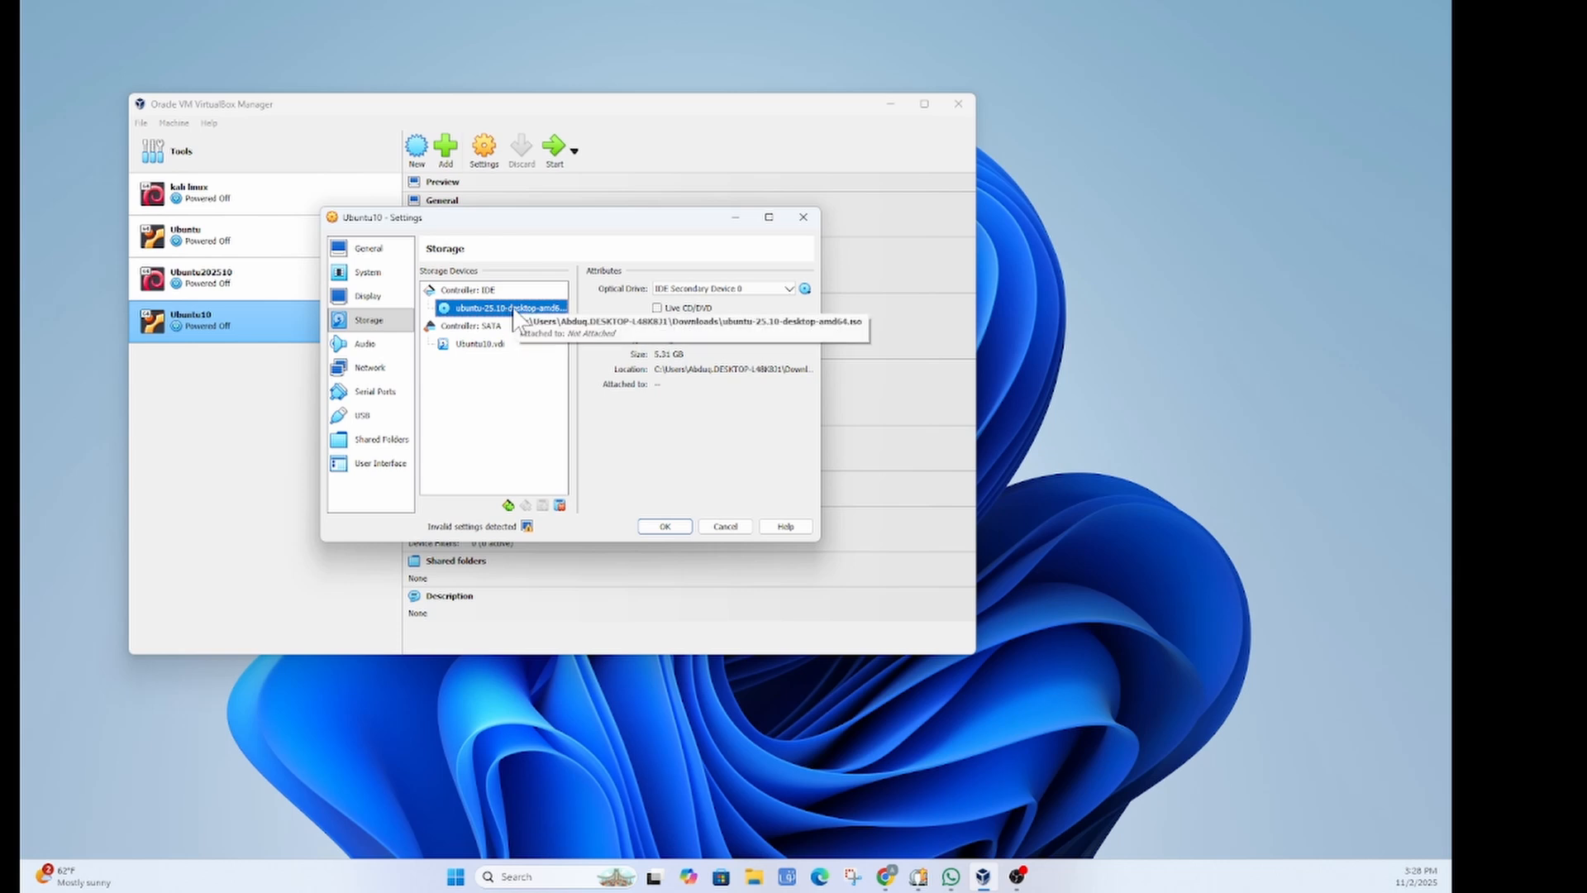
# Step: Save settings, start Ubuntu10 maximized, and boot the Try or Install Ubuntu entry
pyautogui.click(670, 529)
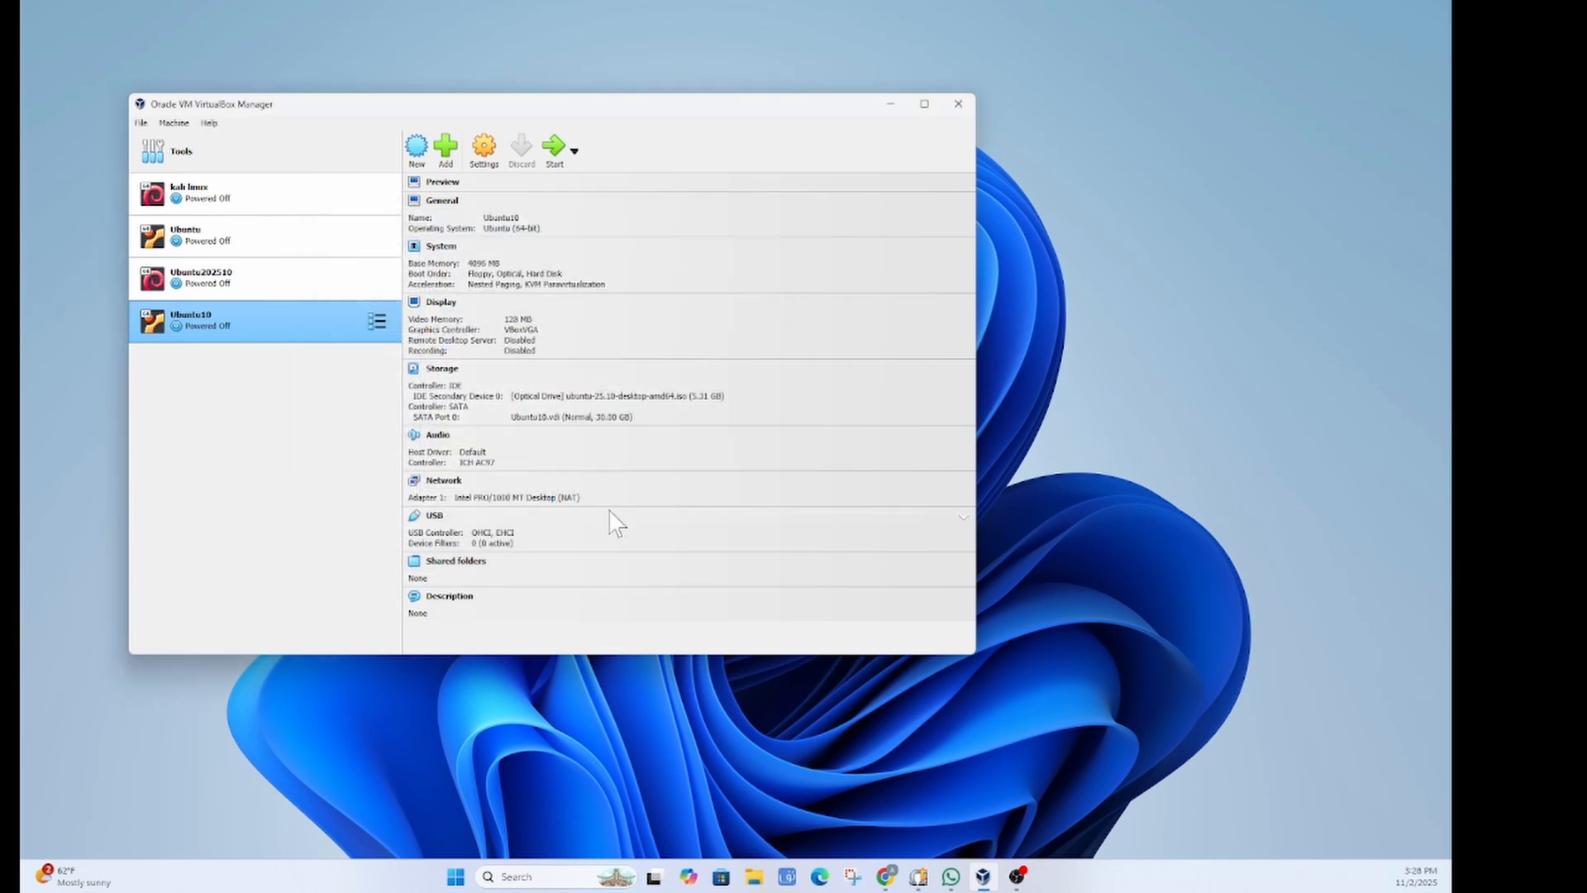
pyautogui.click(556, 150)
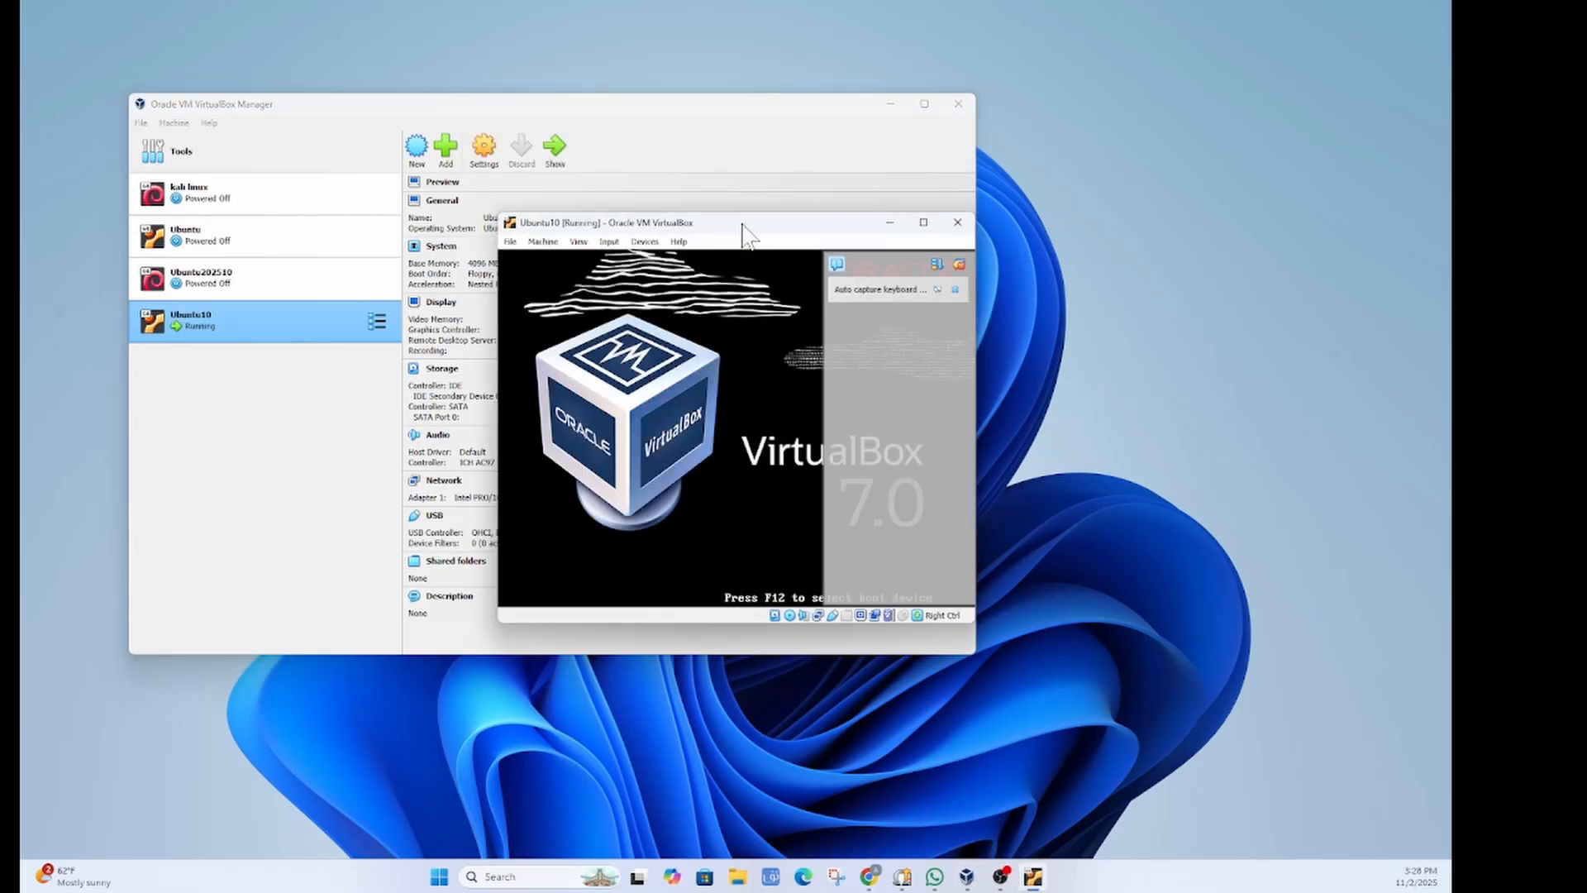
pyautogui.moveTo(743, 224); pyautogui.dragTo(692, 244)
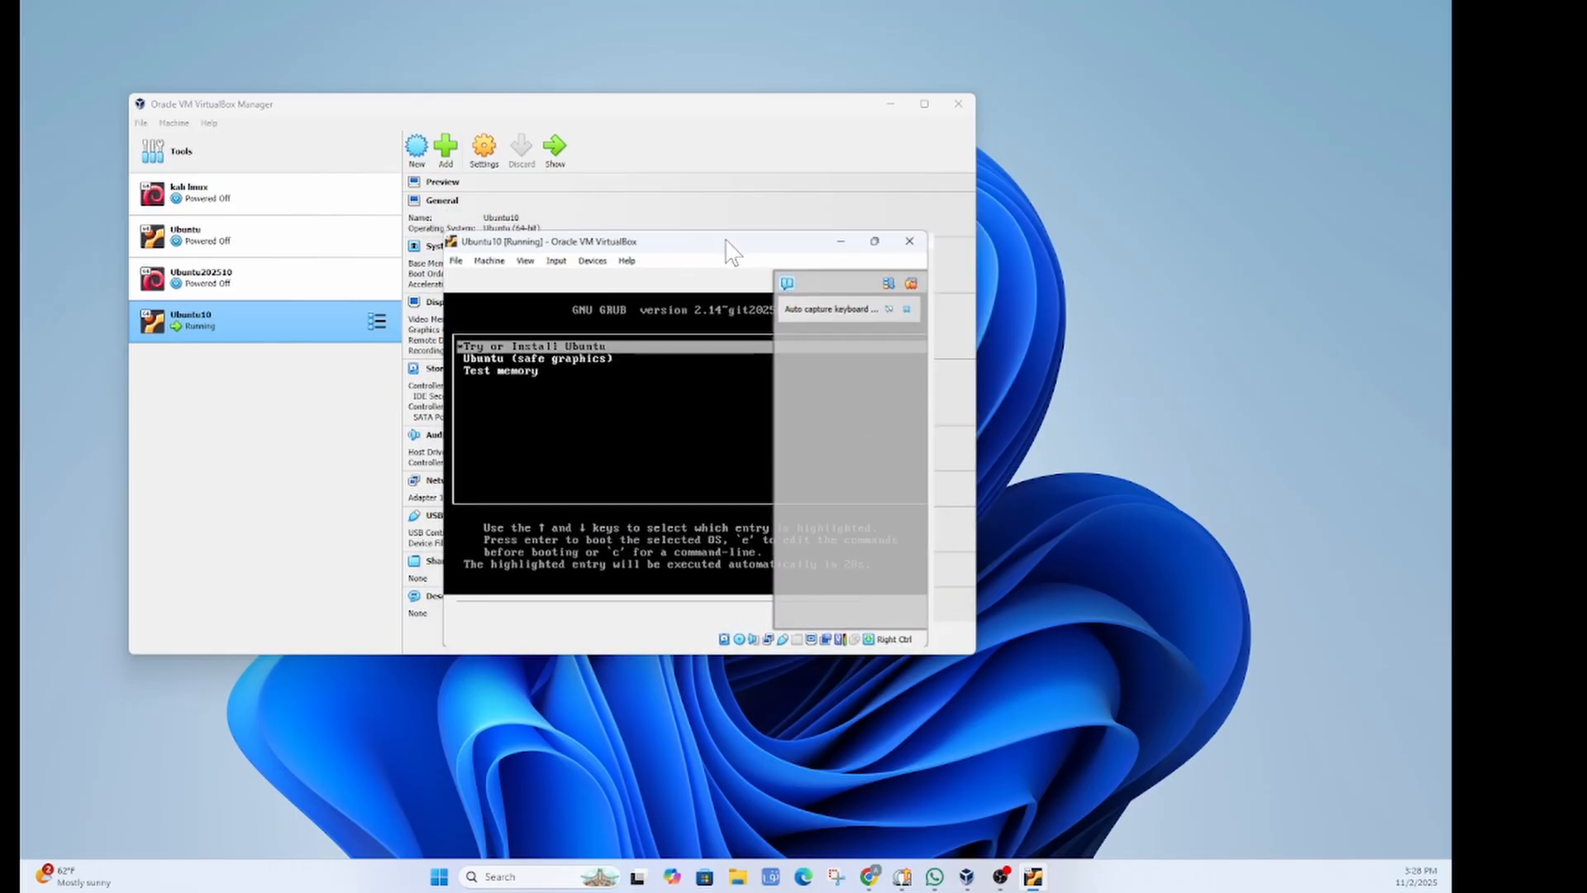
pyautogui.doubleClick(728, 249)
pyautogui.click(1437, 48)
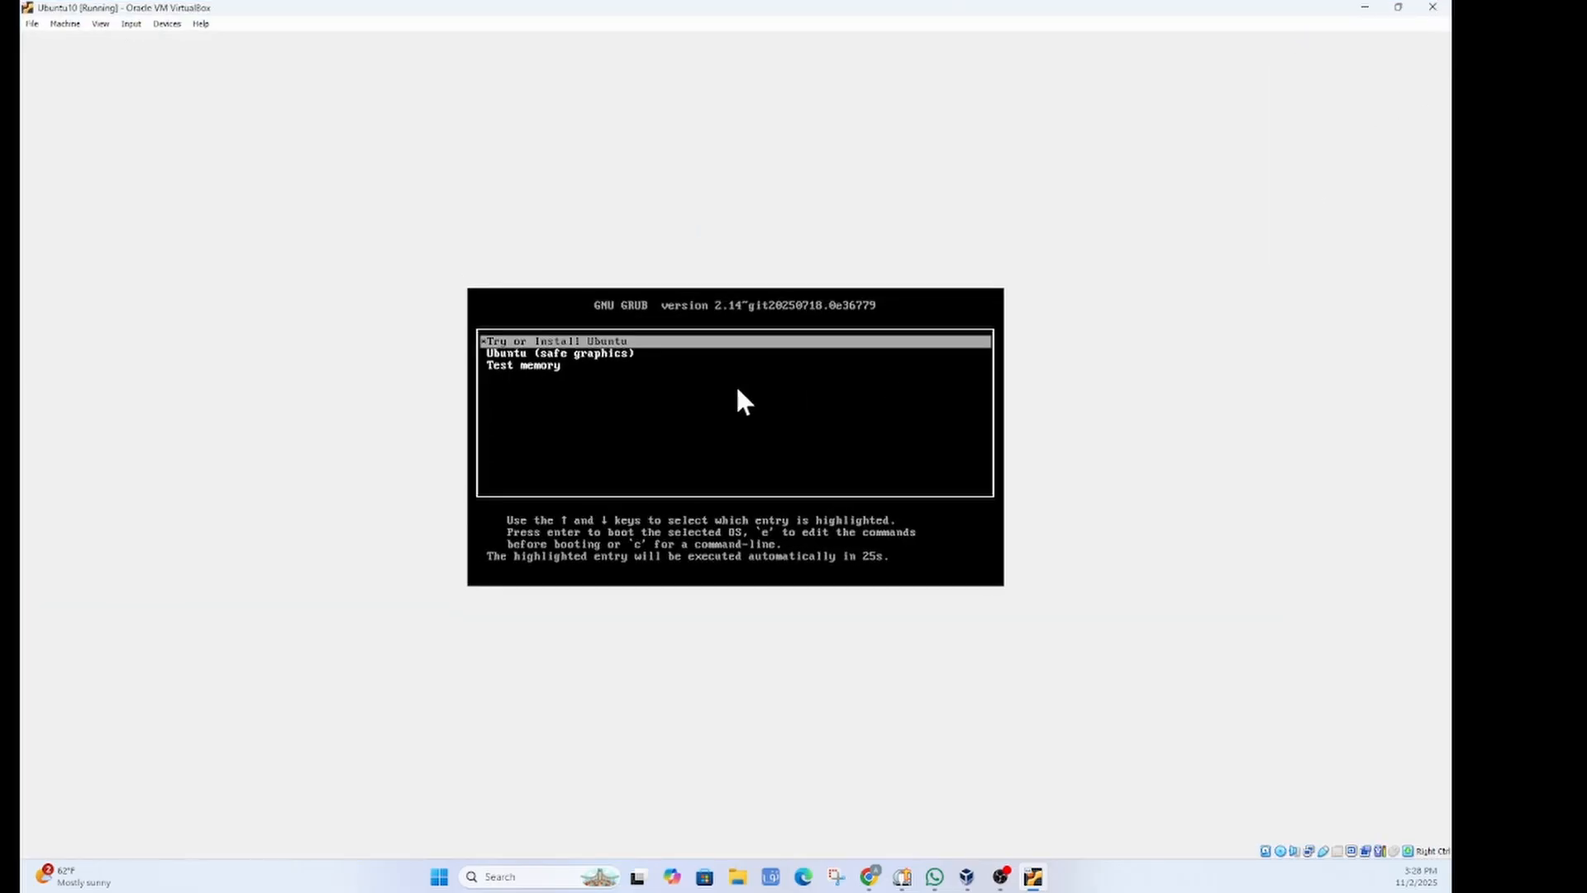
pyautogui.click(533, 342)
pyautogui.press('Return')
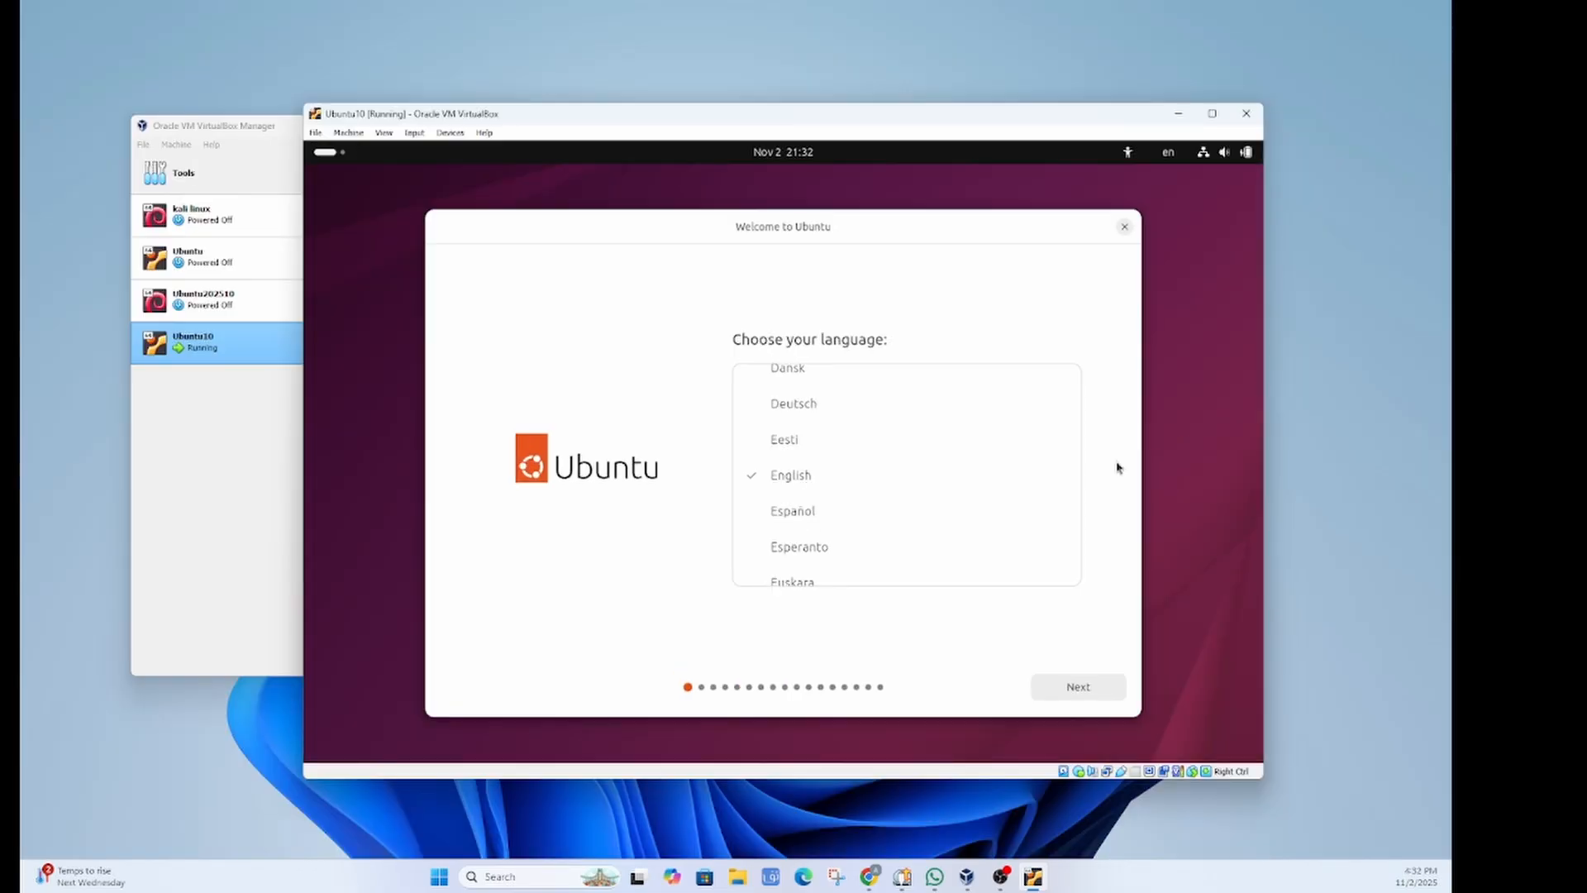
# Step: Keep English as the installer language and continue to the Accessibility page
pyautogui.scroll(-10, 1025, 430)
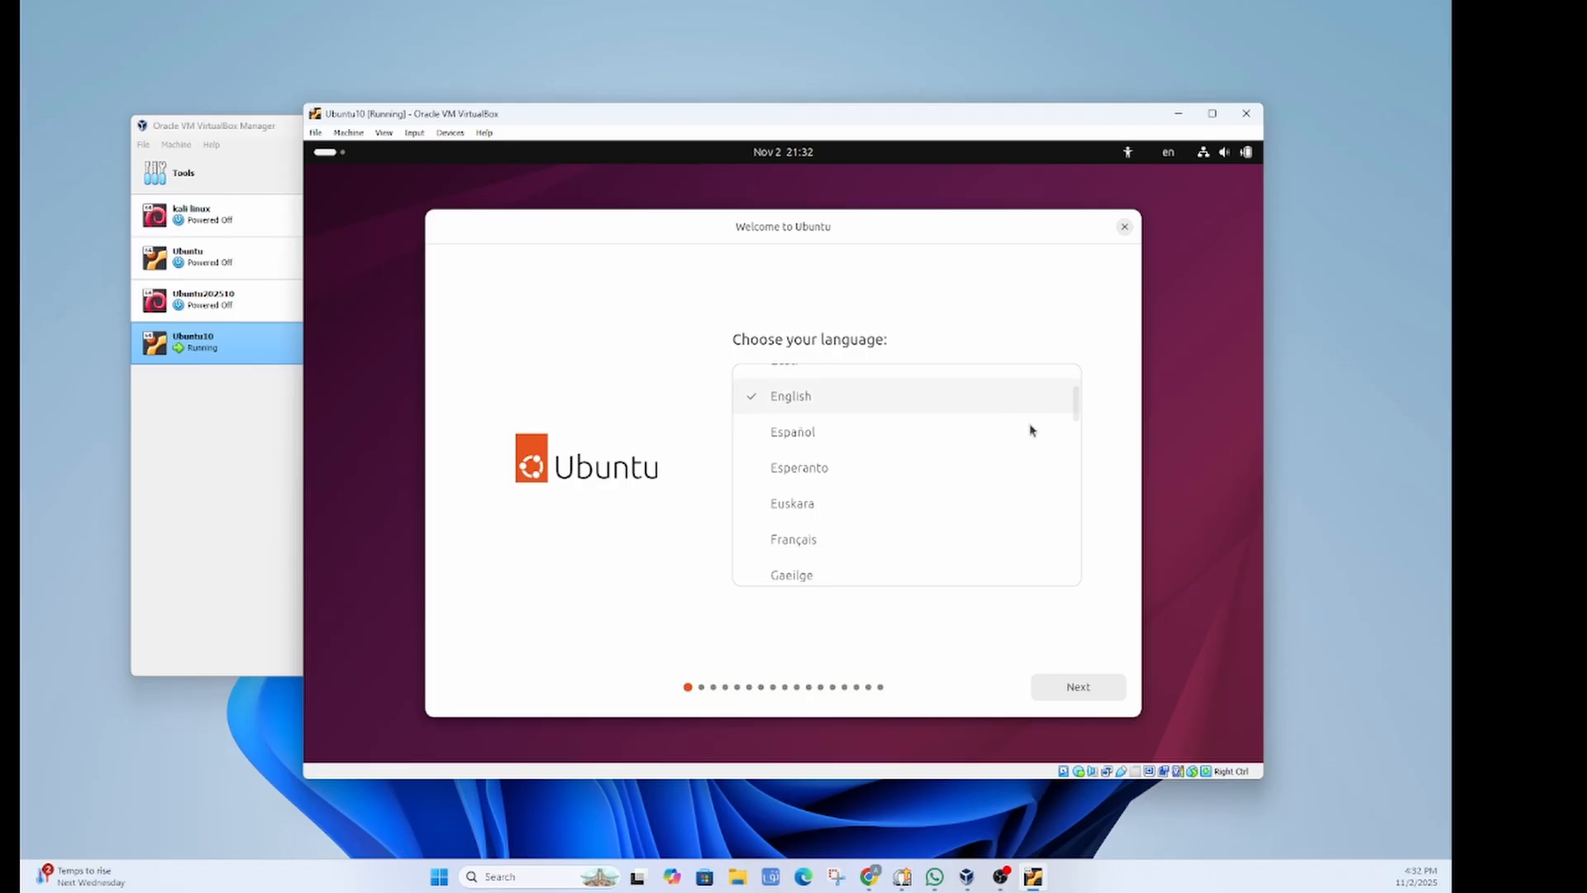
pyautogui.scroll(5, 1010, 447)
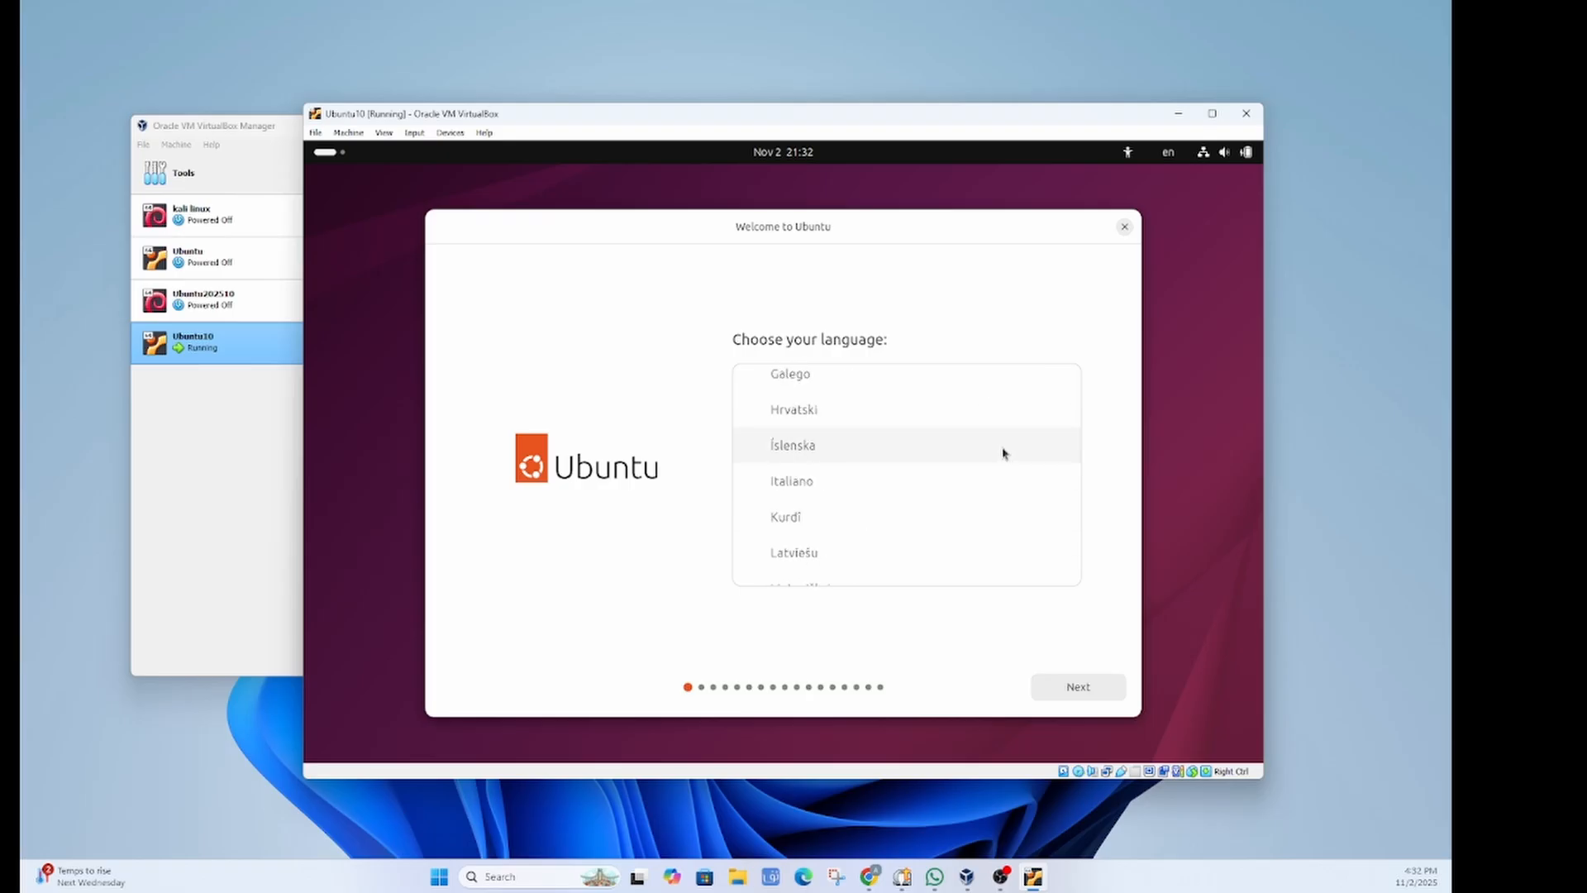
pyautogui.scroll(8, 803, 518)
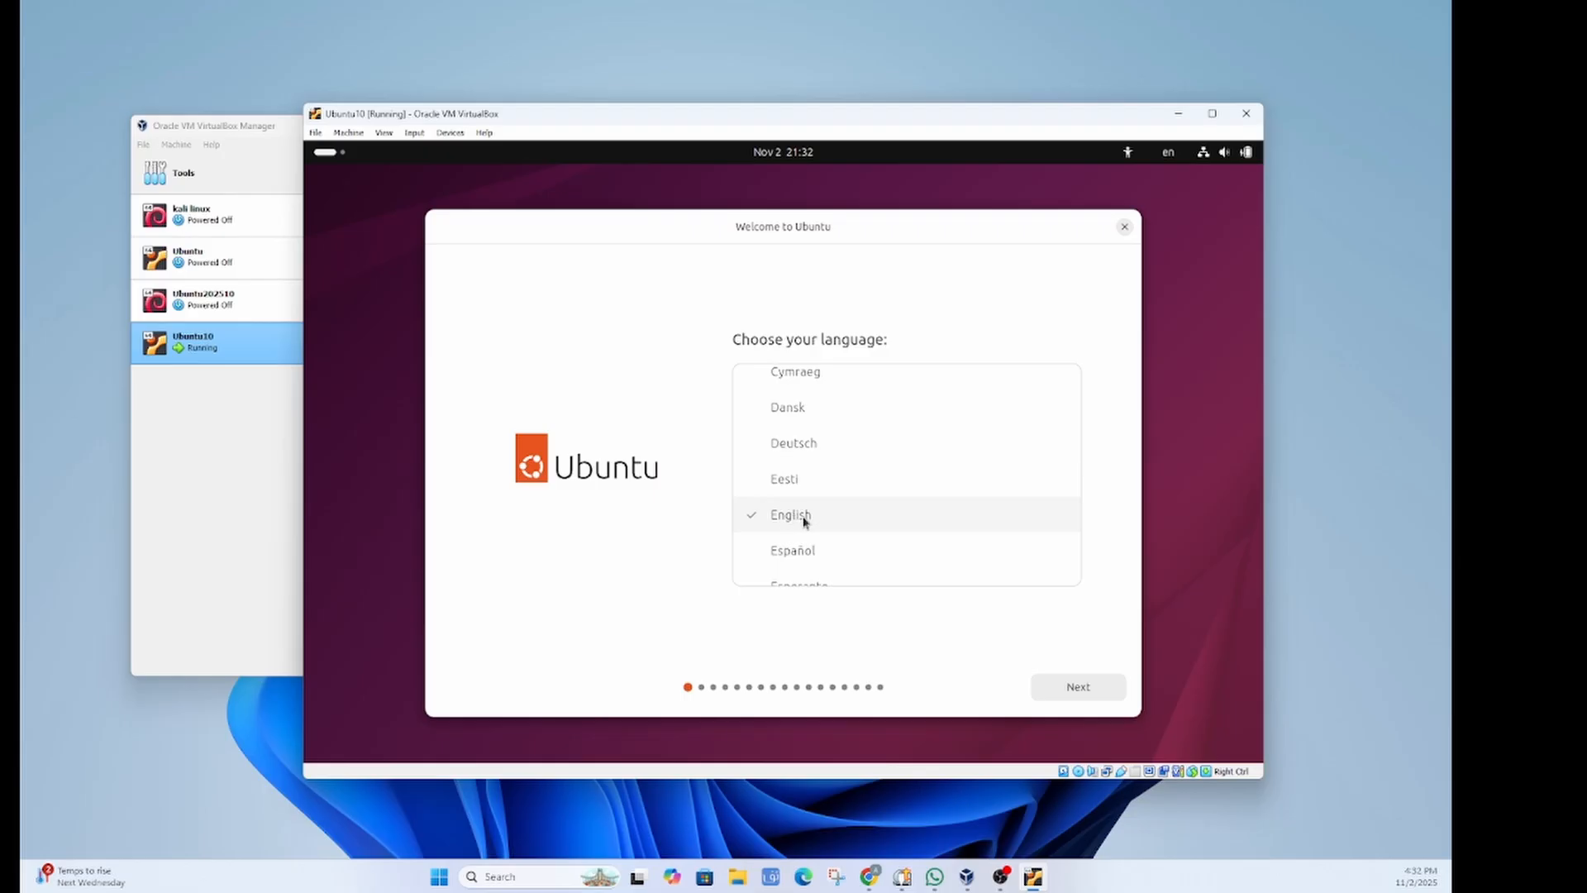
pyautogui.click(1087, 693)
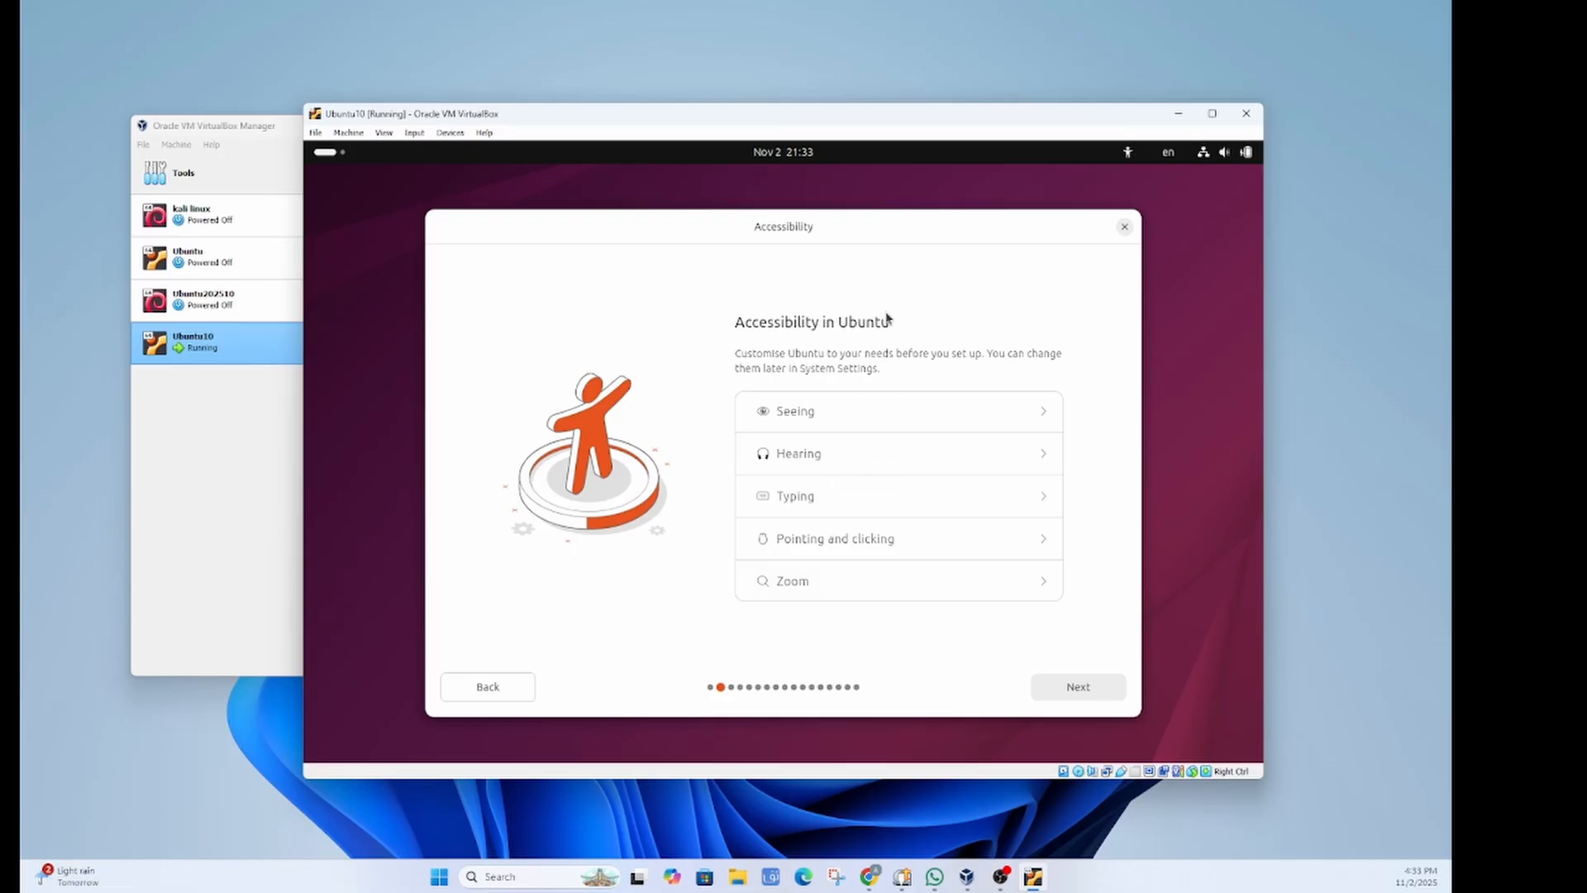
# Step: Keep default accessibility, English (US) keyboard and wired connection, and choose Install Ubuntu
pyautogui.click(1063, 697)
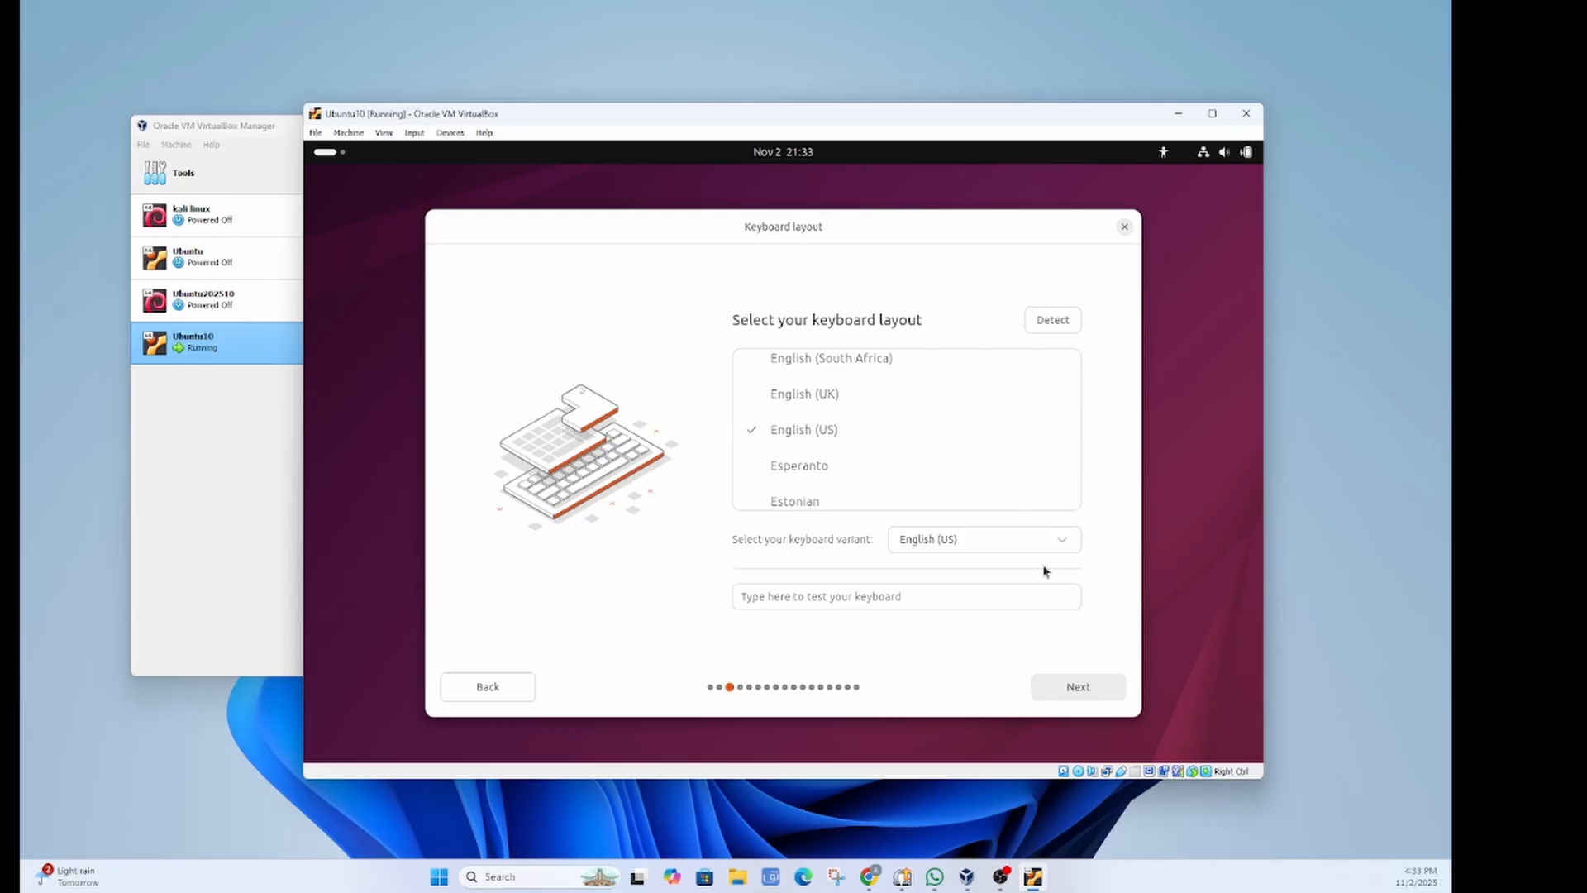
pyautogui.click(1070, 693)
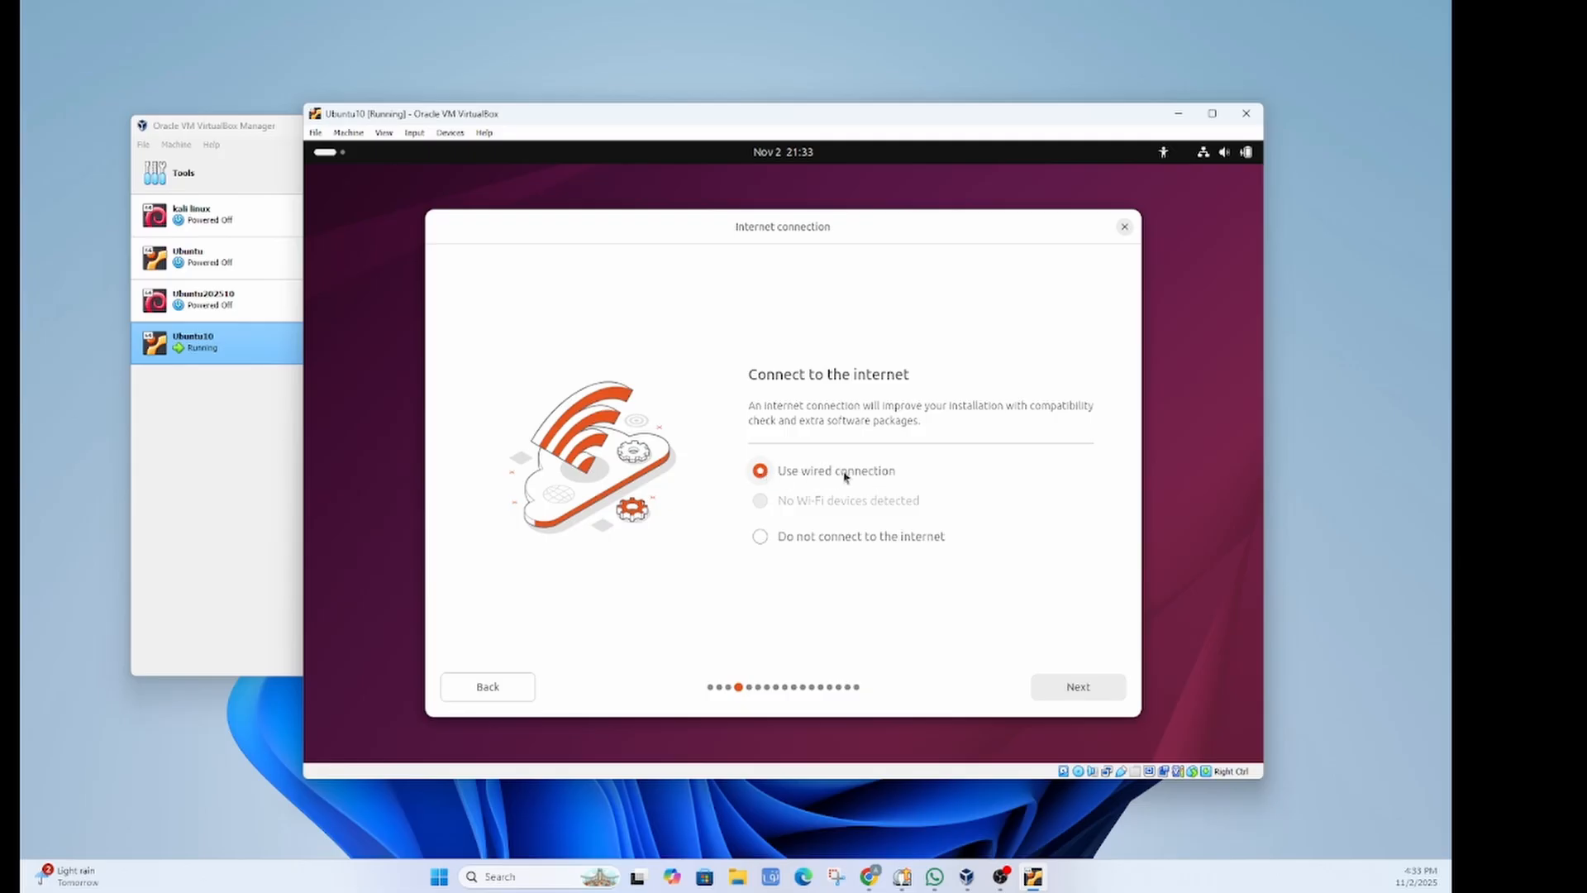
pyautogui.press('Return')
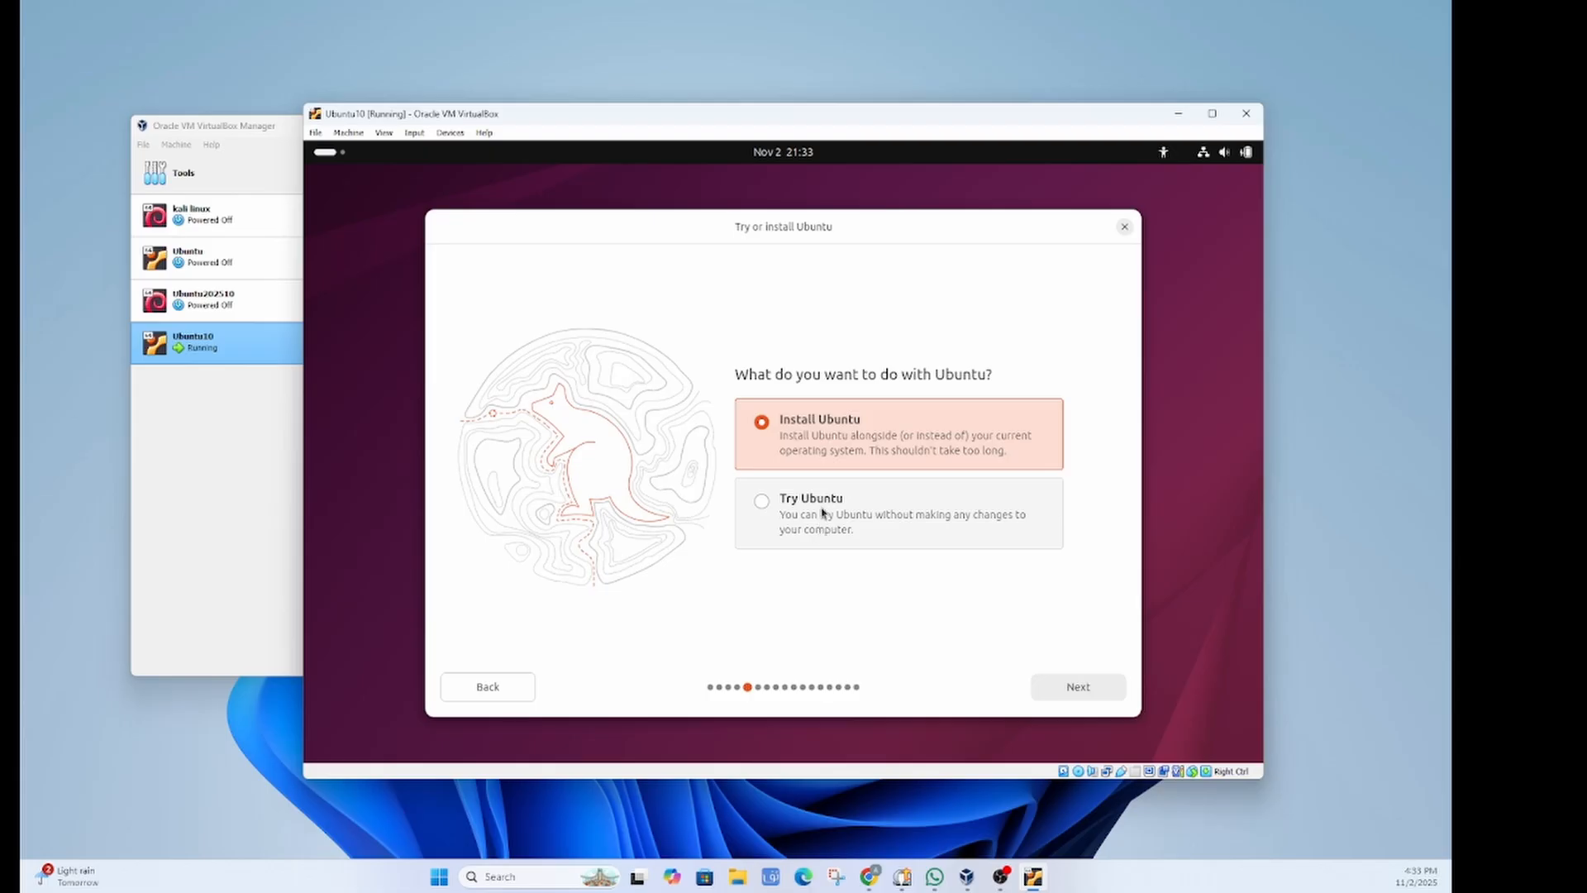
pyautogui.click(1090, 691)
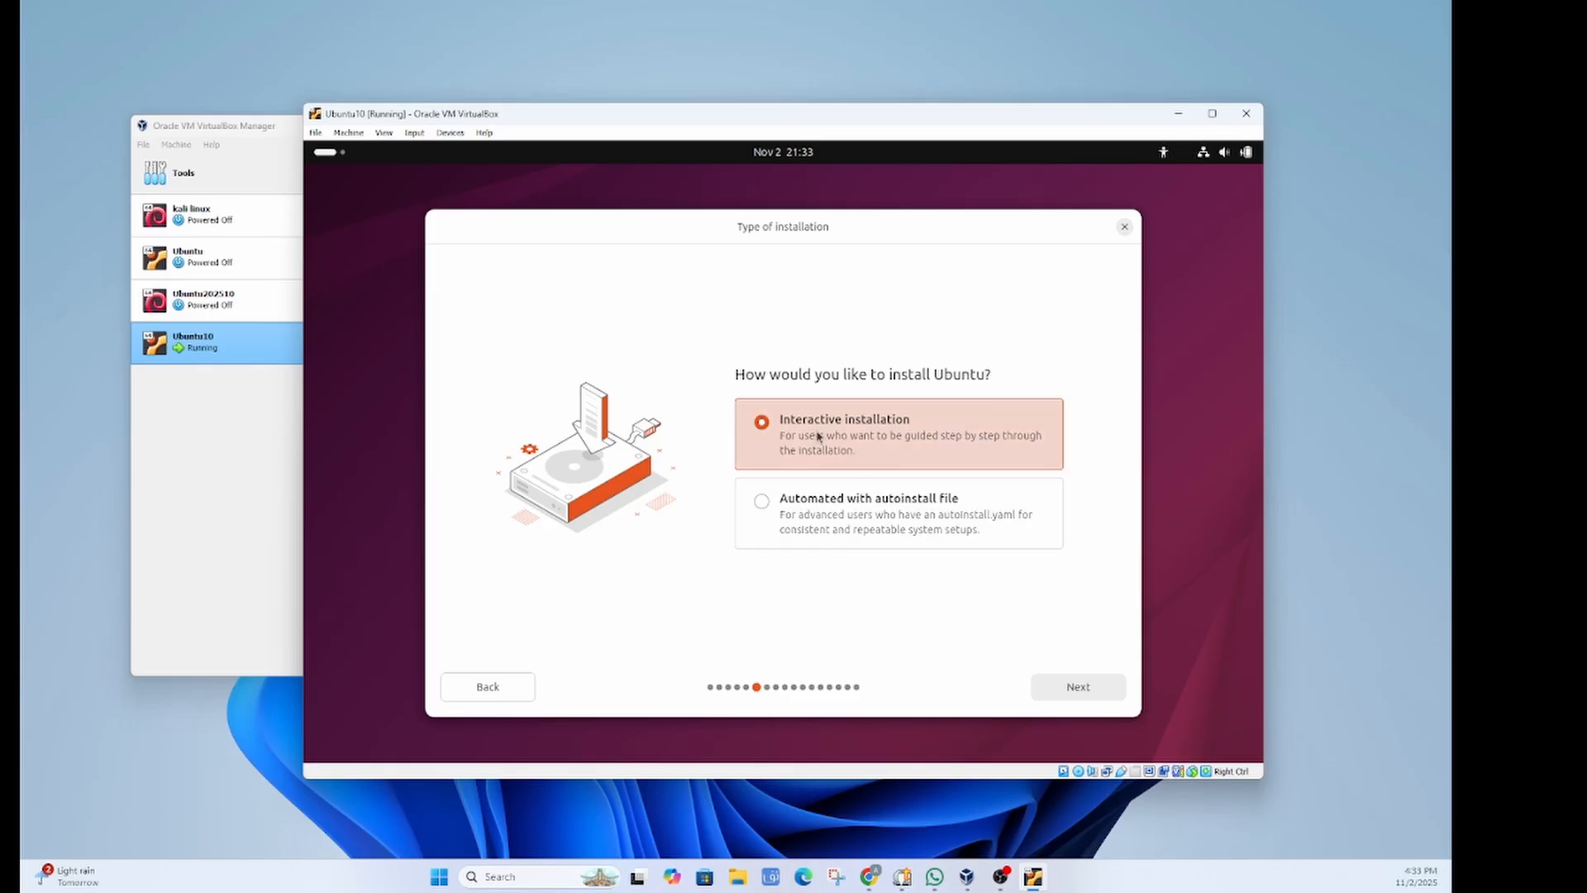
# Step: Keep Interactive installation and the Default app selection
pyautogui.click(1077, 687)
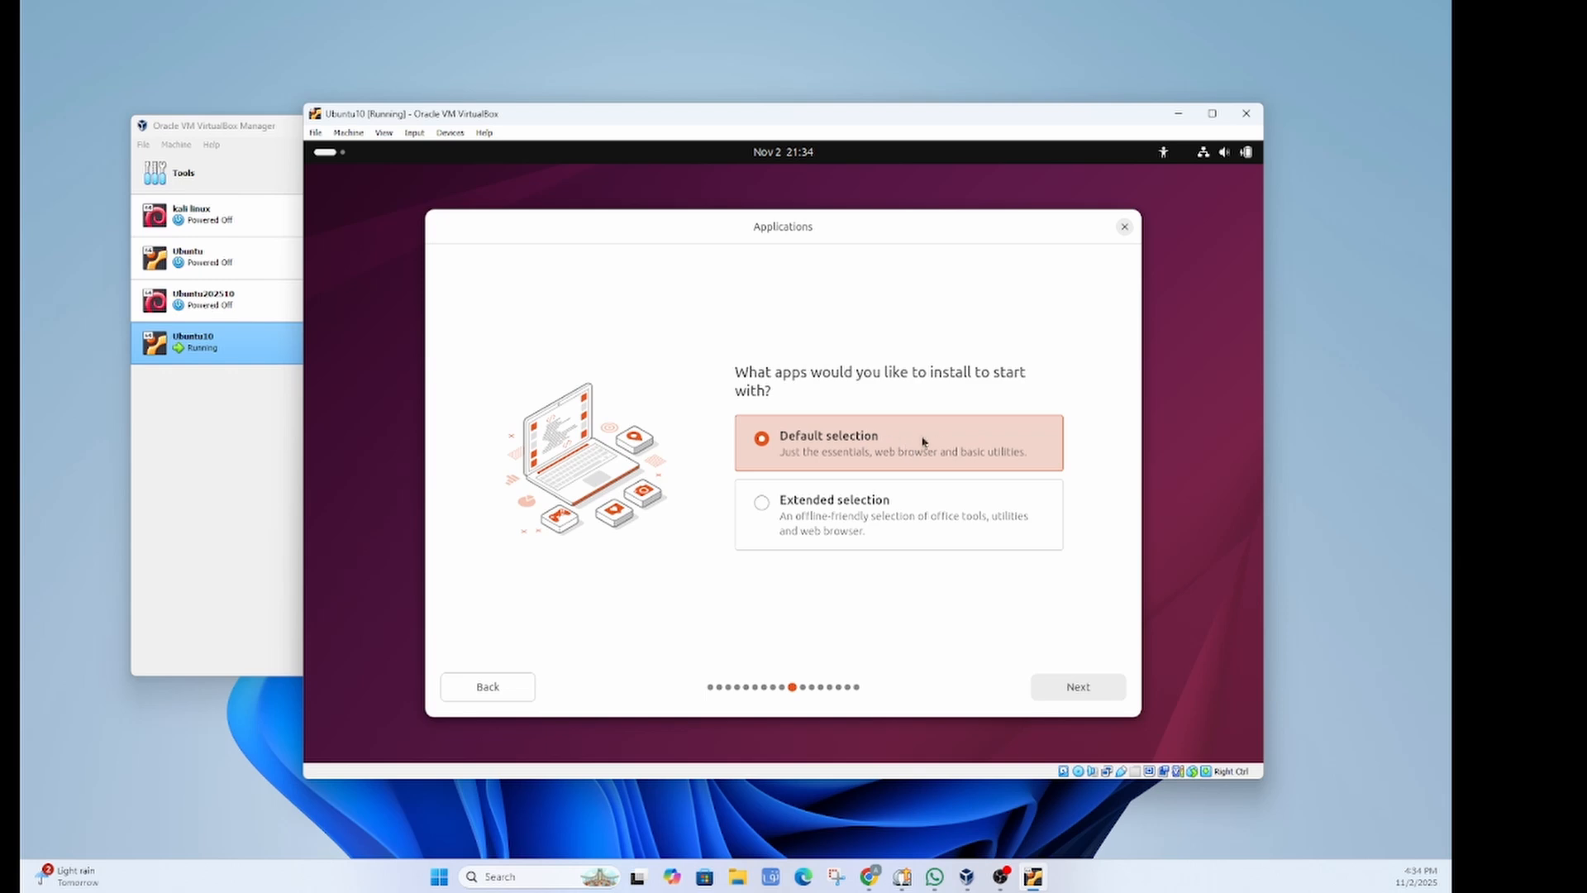
pyautogui.click(1079, 689)
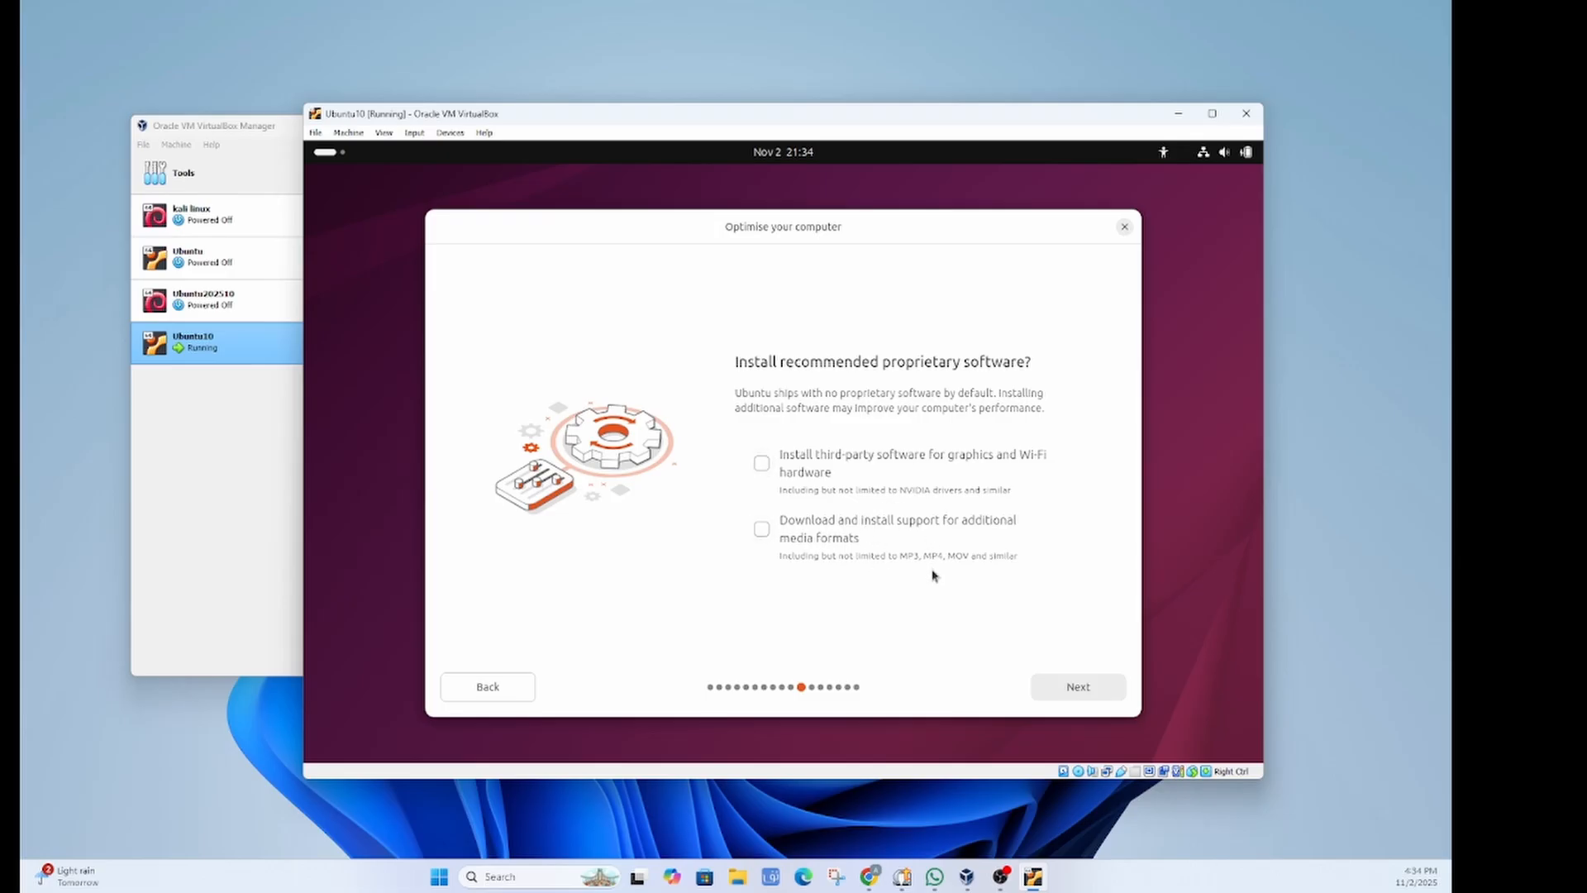
# Step: Skip proprietary software and pick Erase disk and install Ubuntu instead of installing alongside
pyautogui.click(1080, 697)
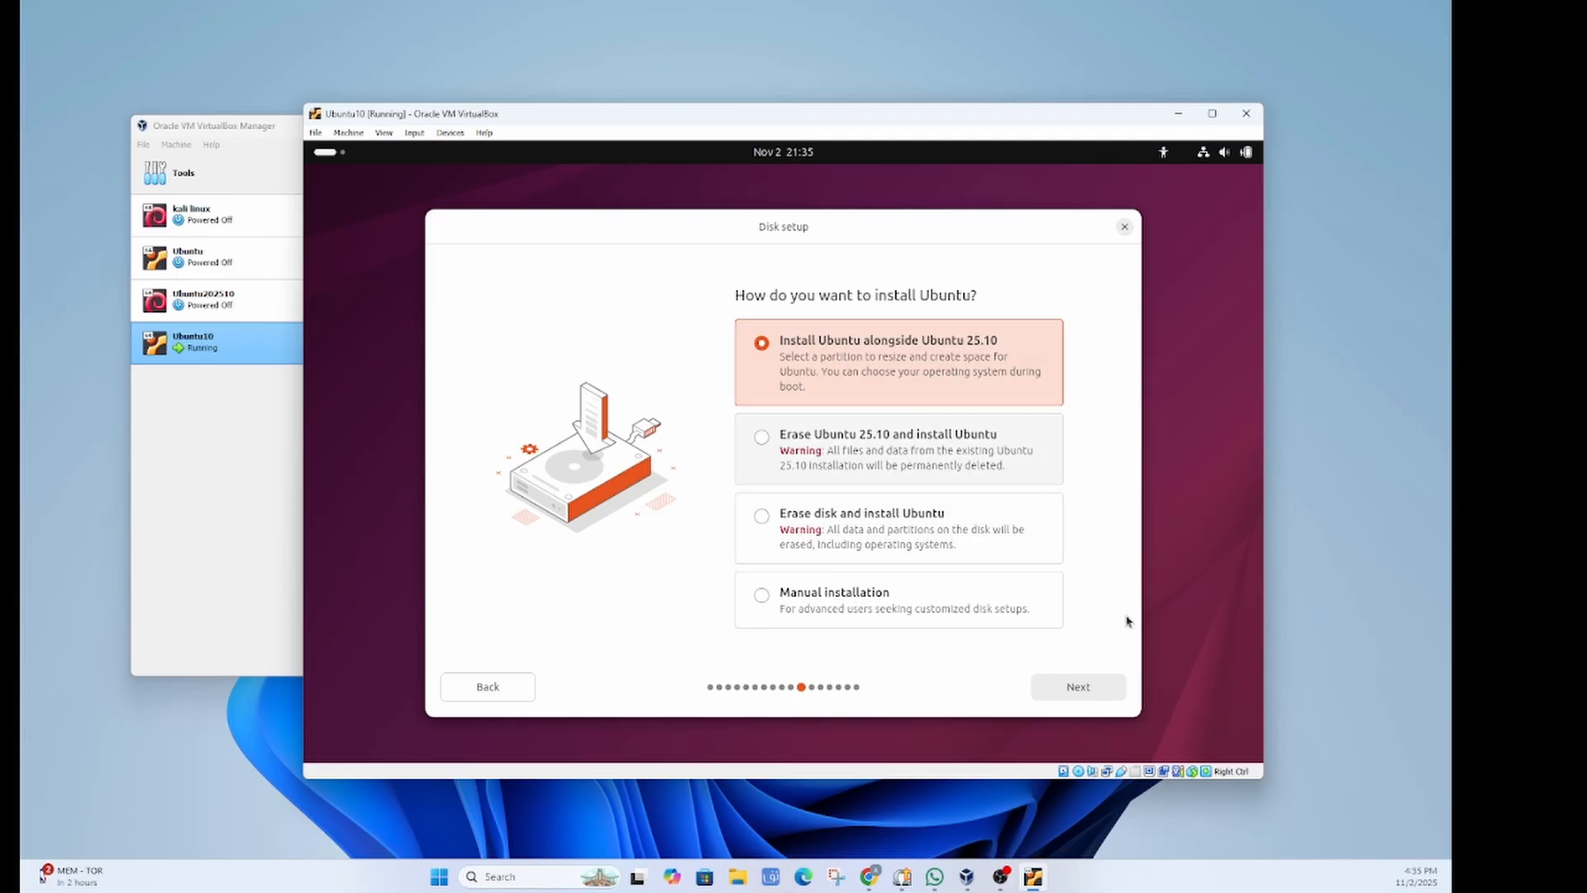
pyautogui.click(1081, 691)
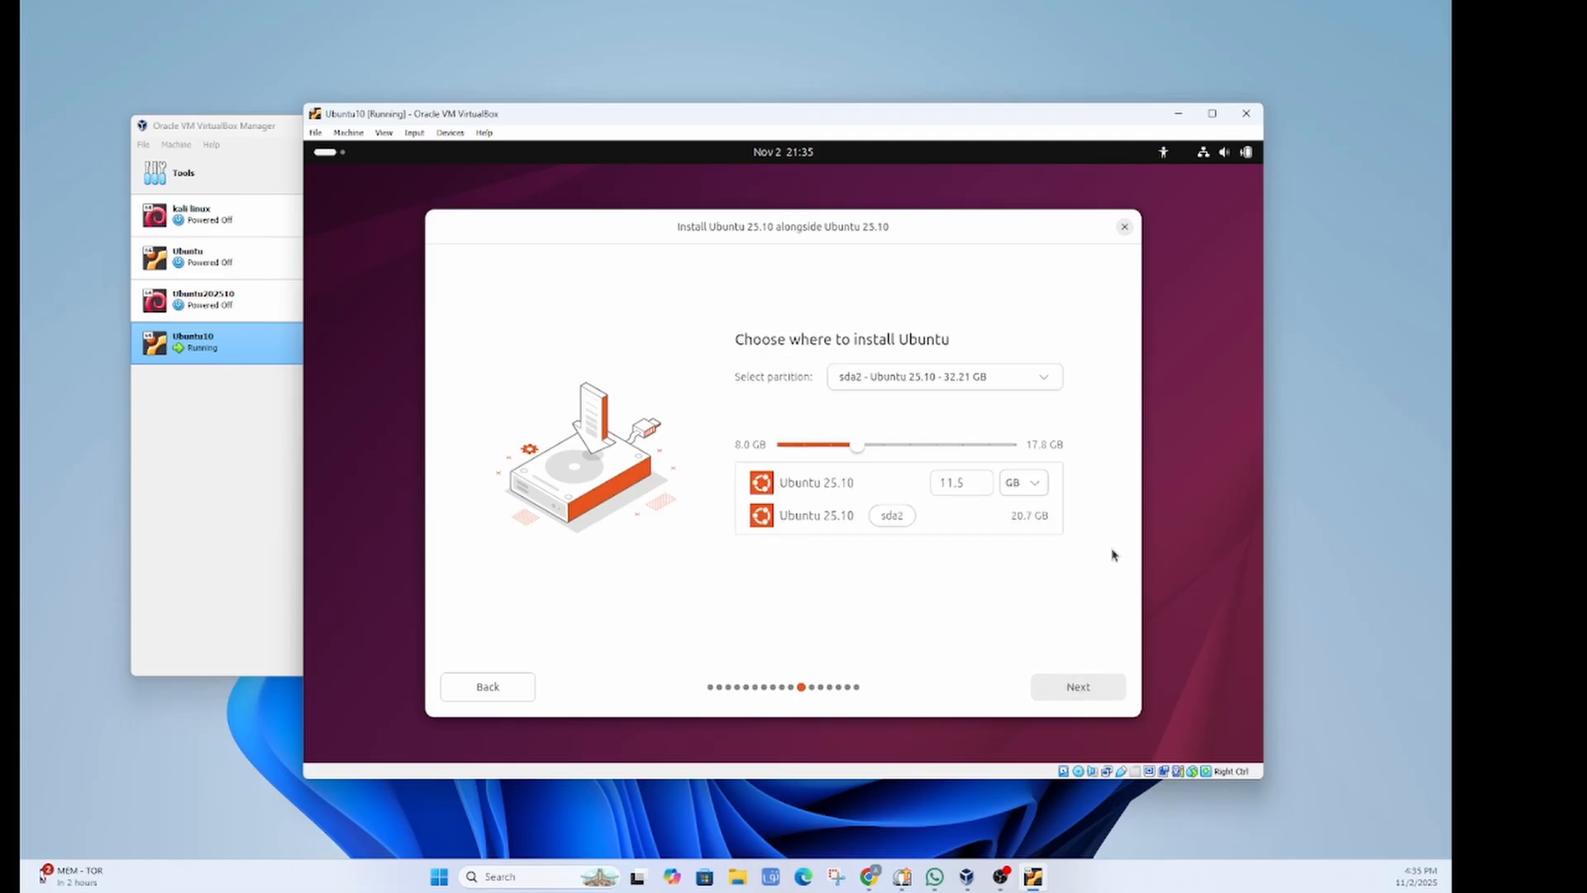
pyautogui.click(487, 690)
pyautogui.click(878, 525)
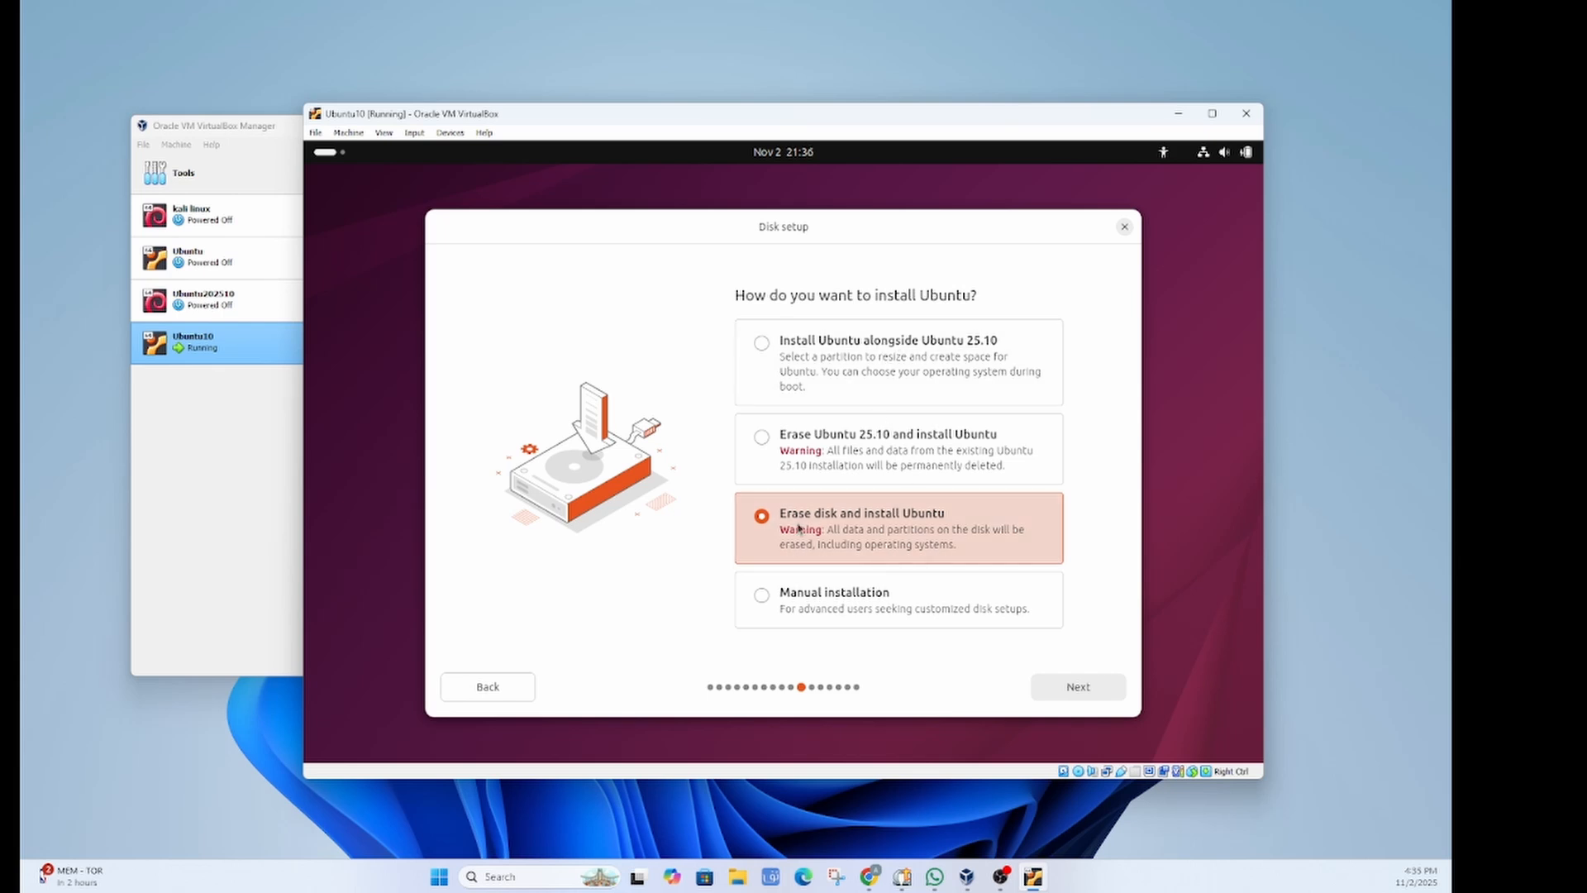
pyautogui.click(1082, 692)
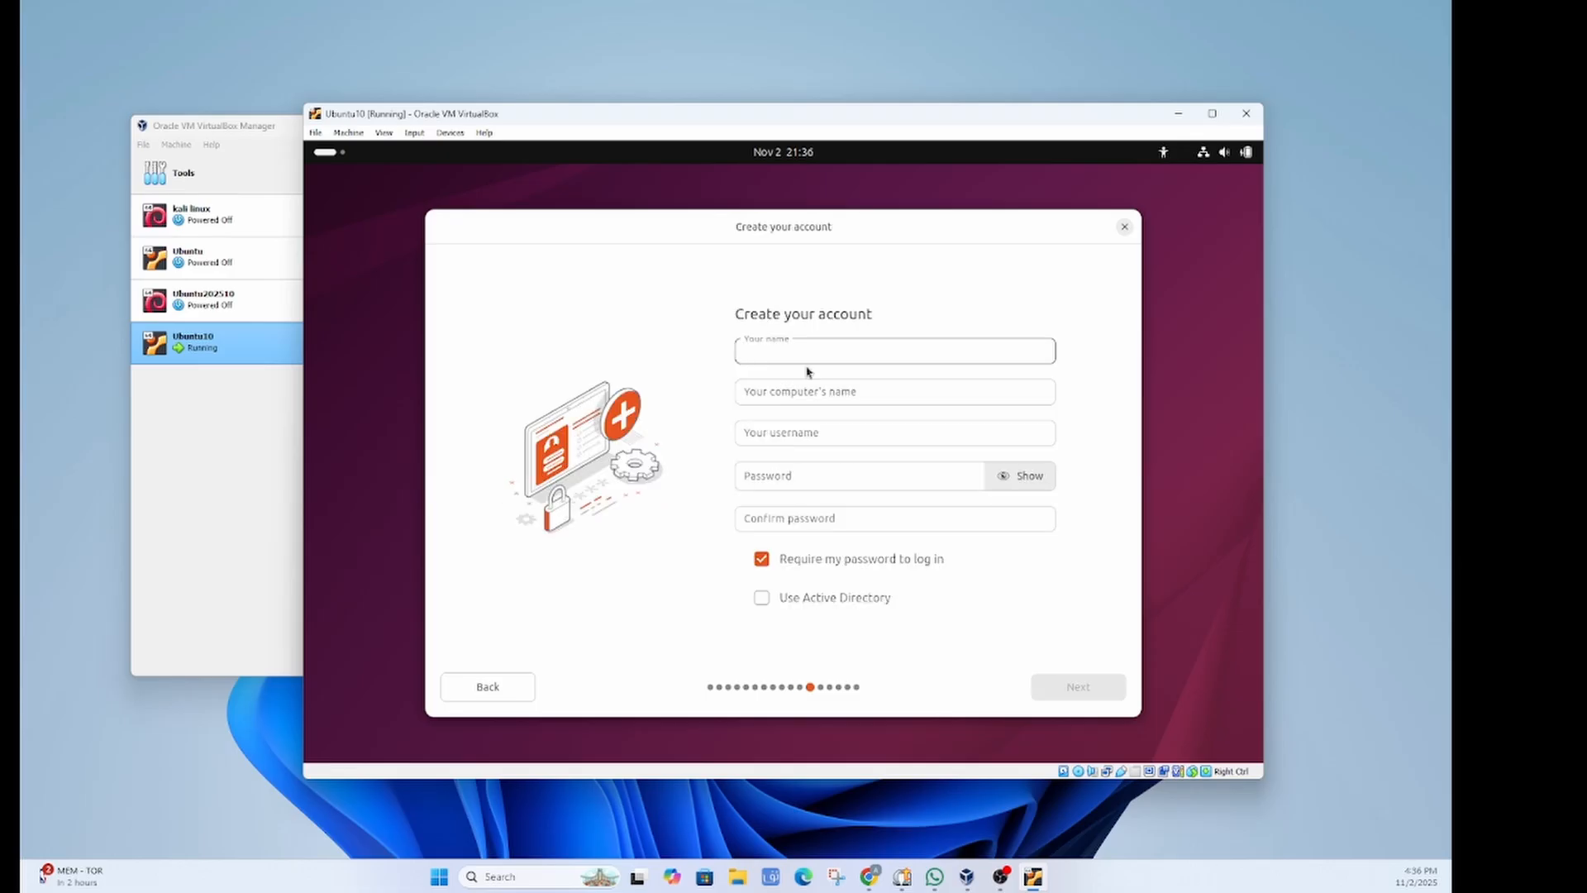
# Step: Enter the user's name and the account password in both password fields
pyautogui.write('Tarim')
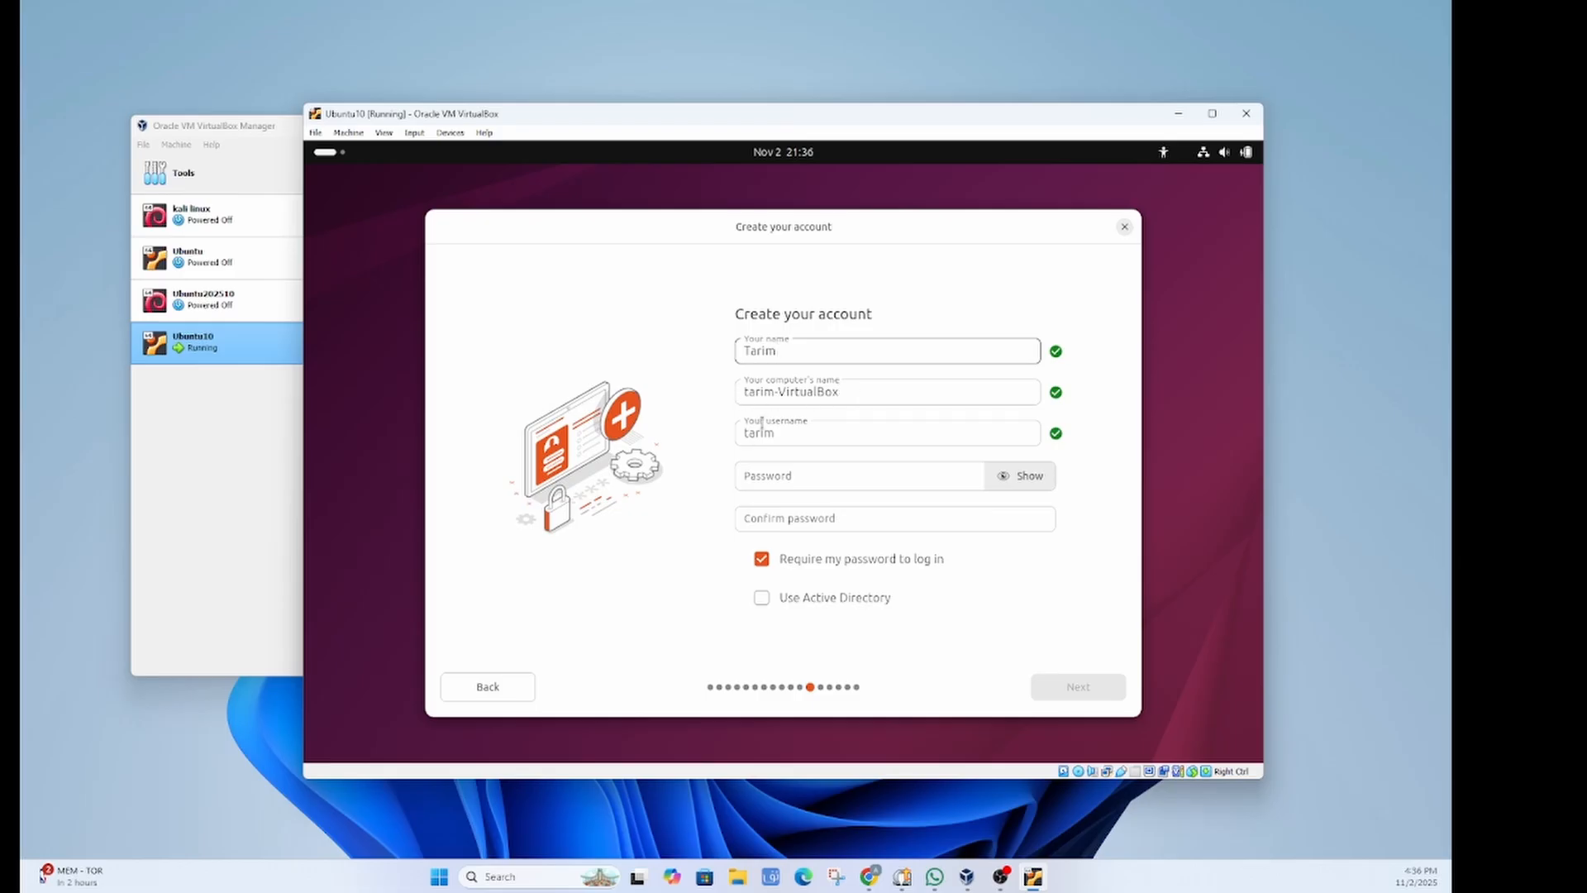
pyautogui.click(835, 476)
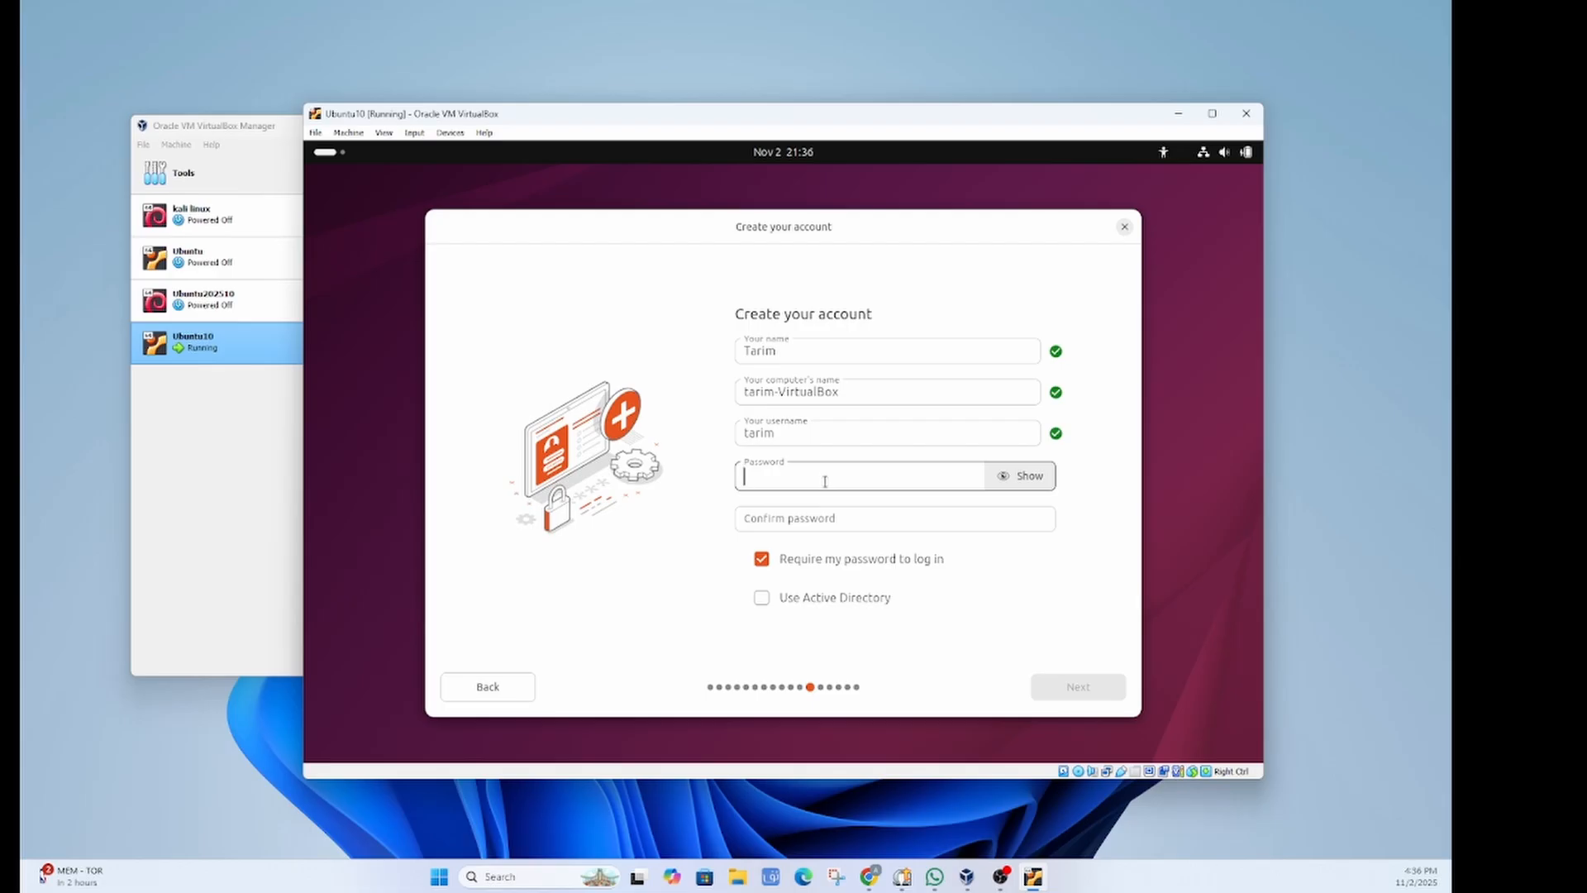
pyautogui.write('t')
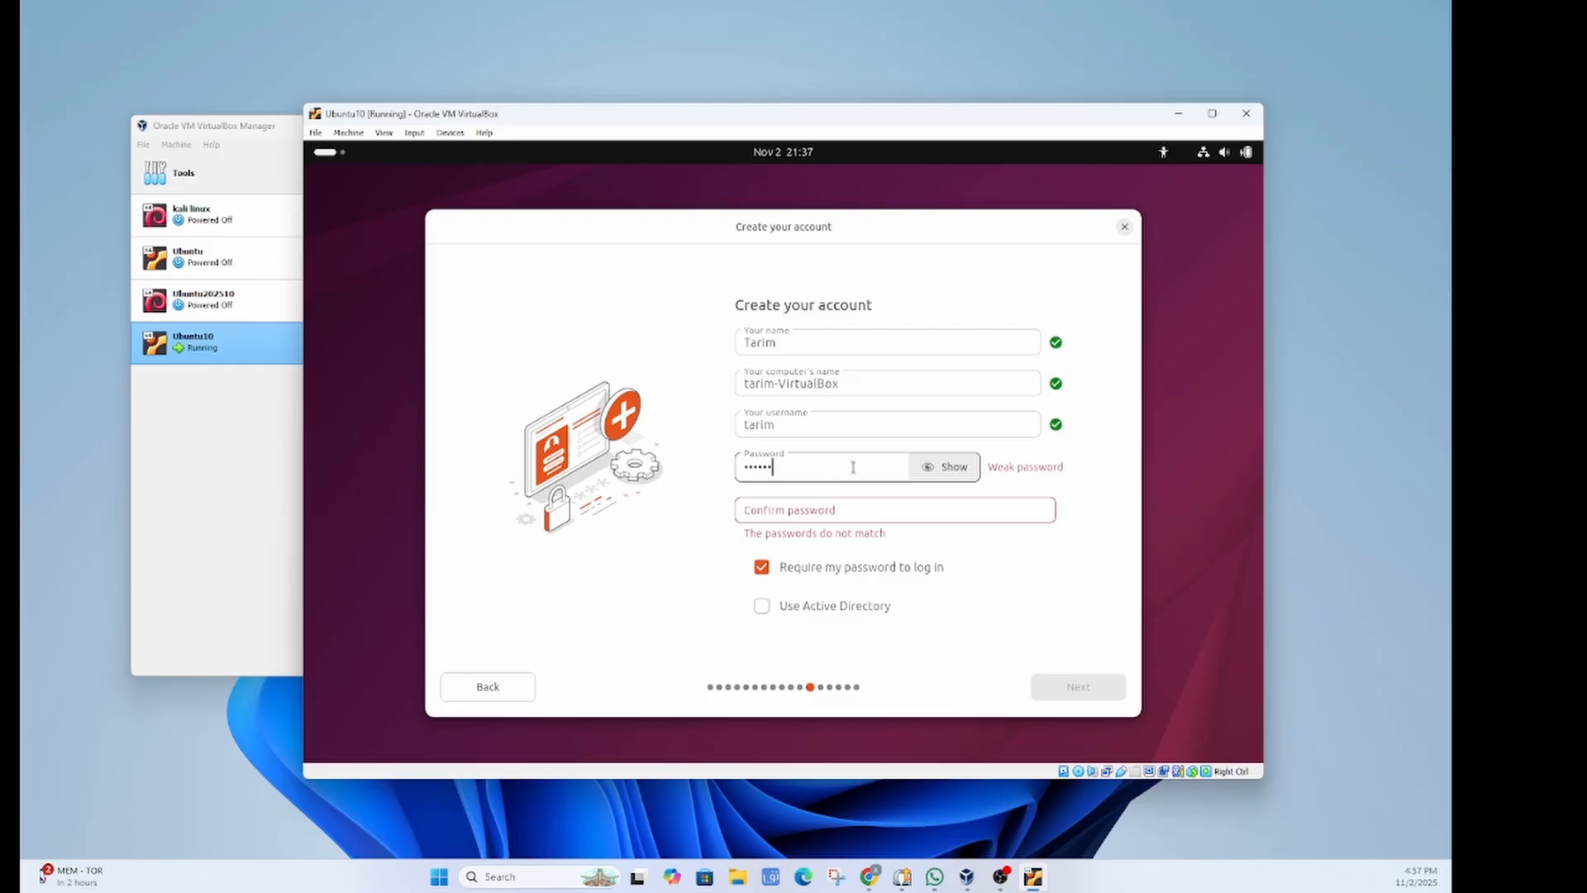
pyautogui.click(779, 506)
pyautogui.write('12')
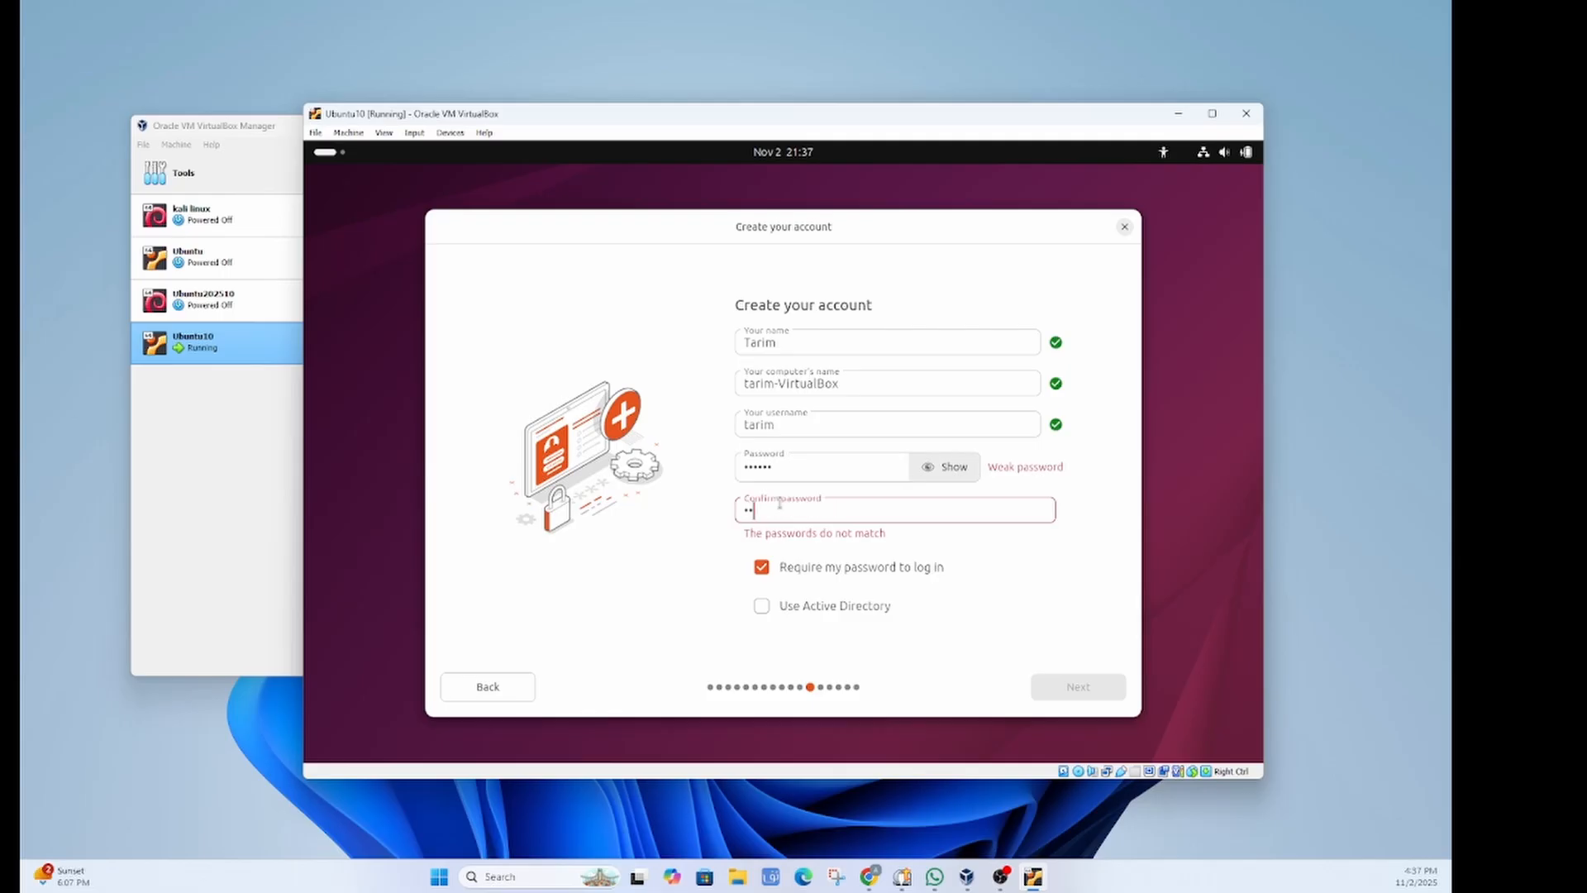
pyautogui.write('3456')
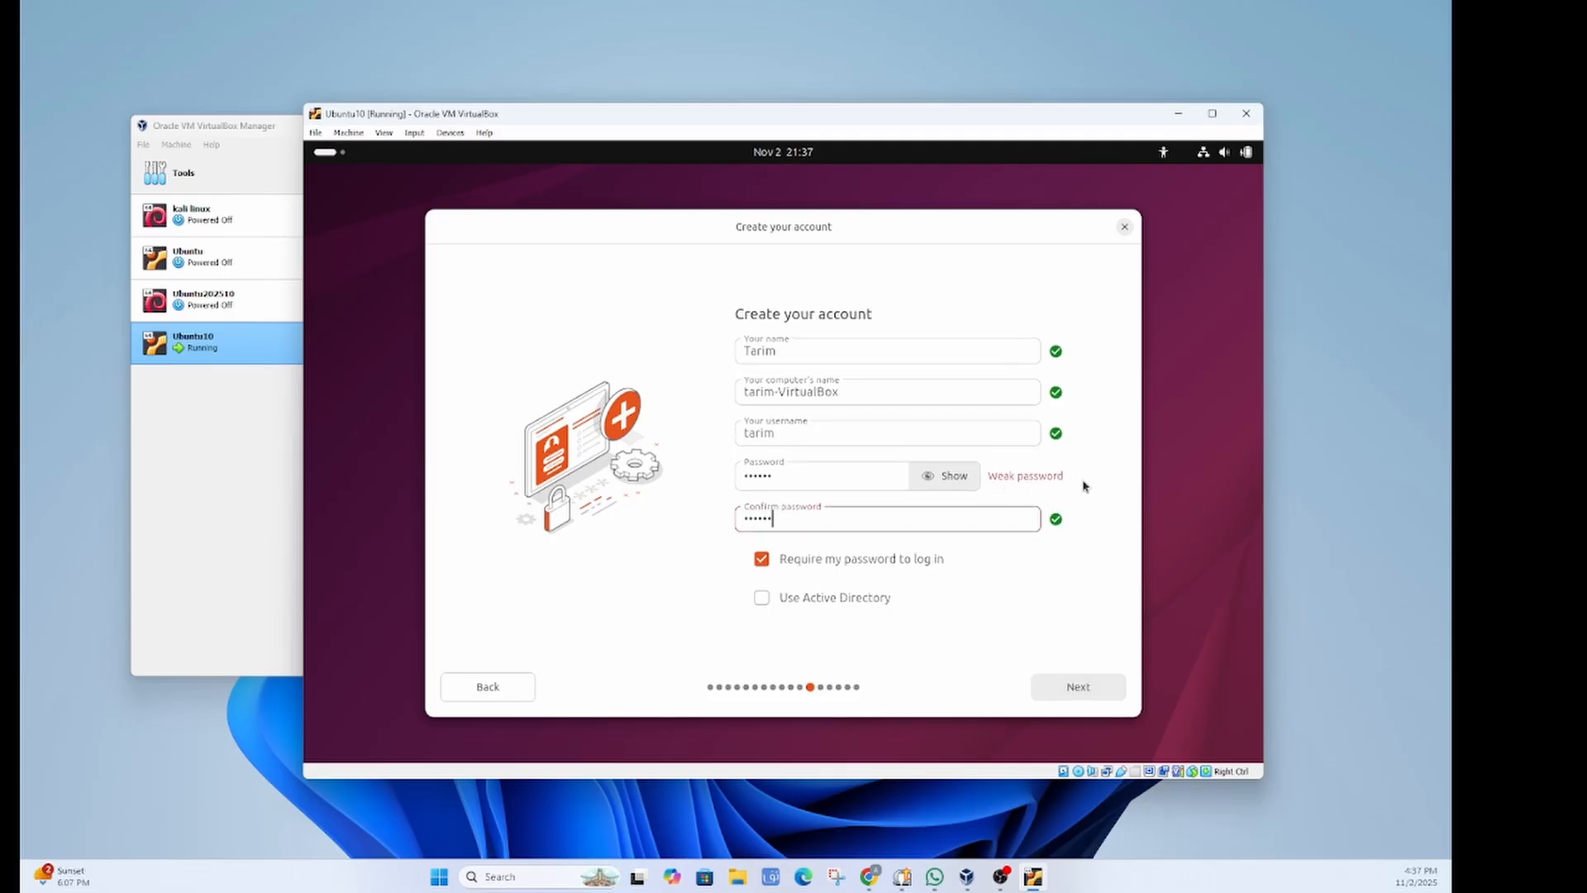
pyautogui.click(1077, 686)
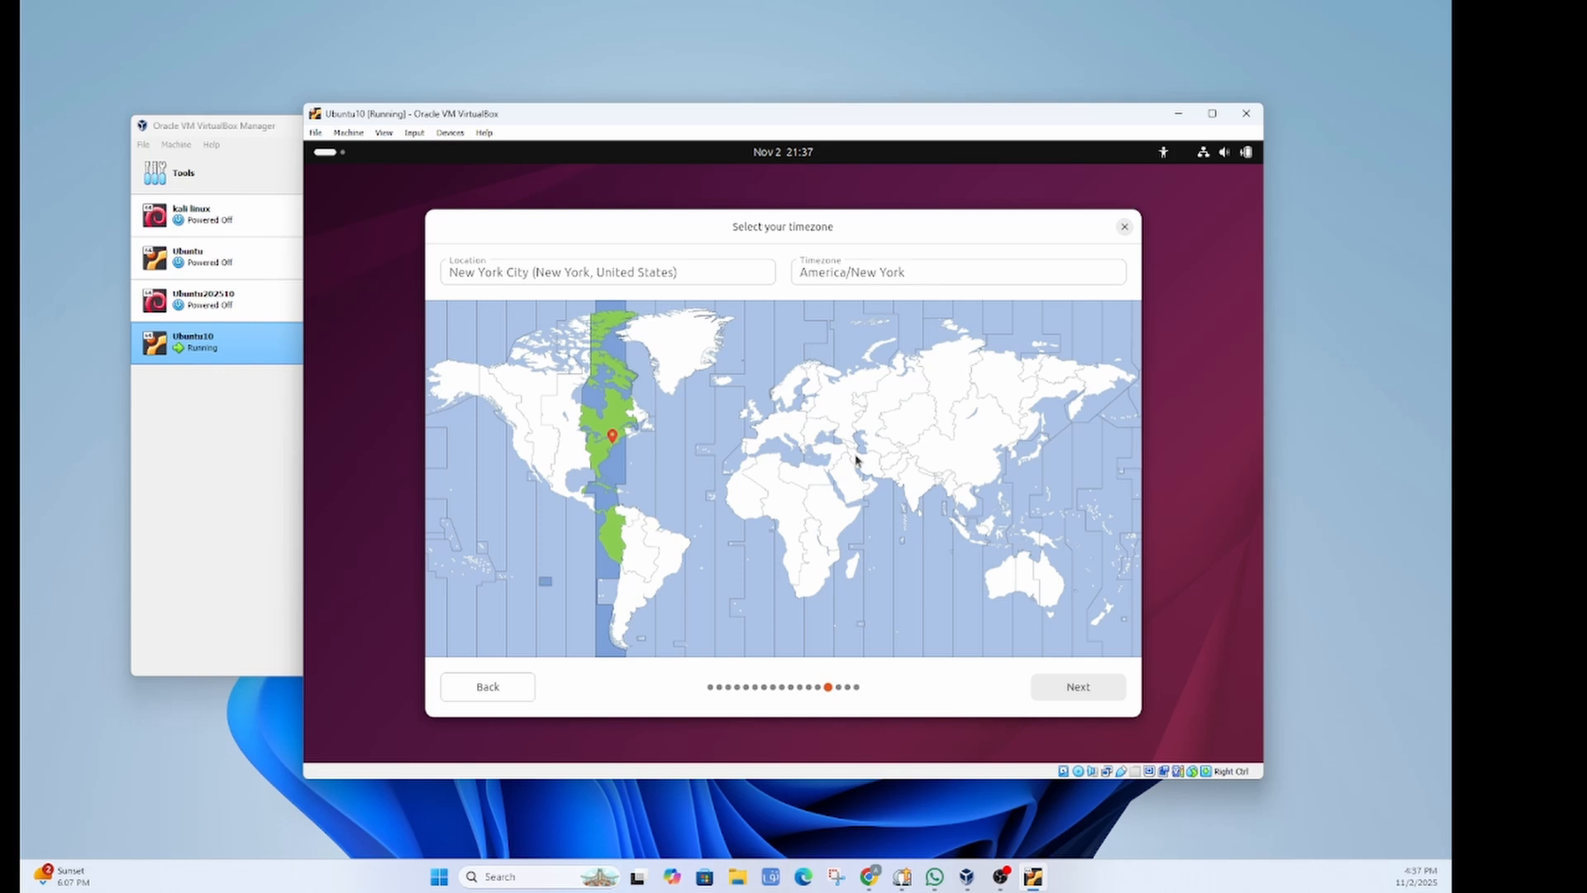
# Step: Keep the America/New York timezone and start installing after reviewing the summary
pyautogui.click(1076, 688)
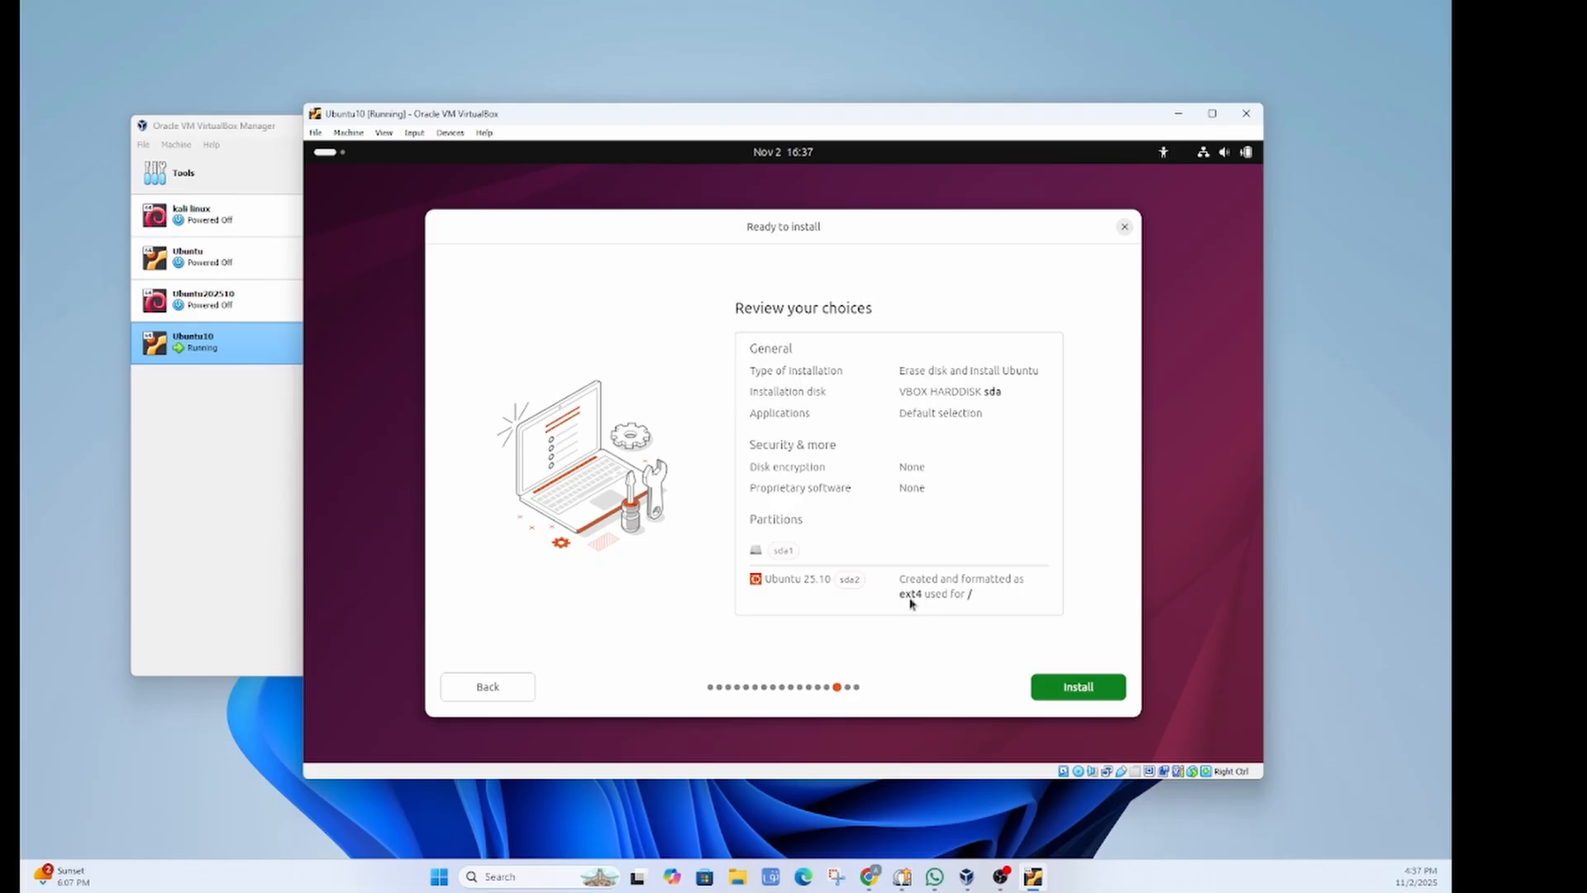
pyautogui.click(1075, 687)
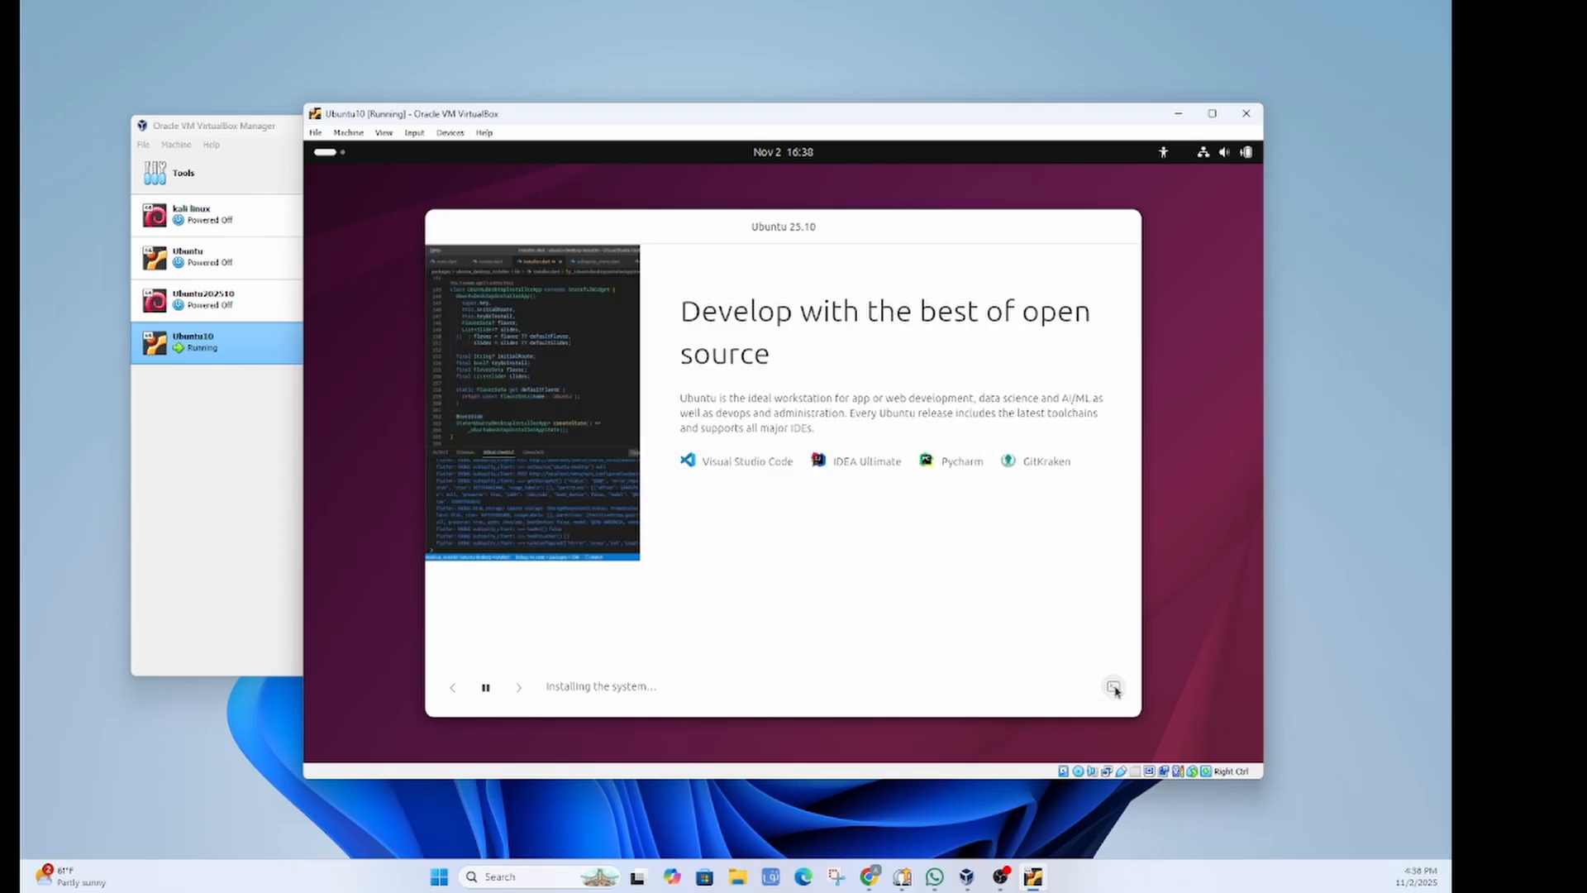
# Step: Toggle the installer log on and off while Ubuntu 25.10 finishes installing
pyautogui.click(1114, 688)
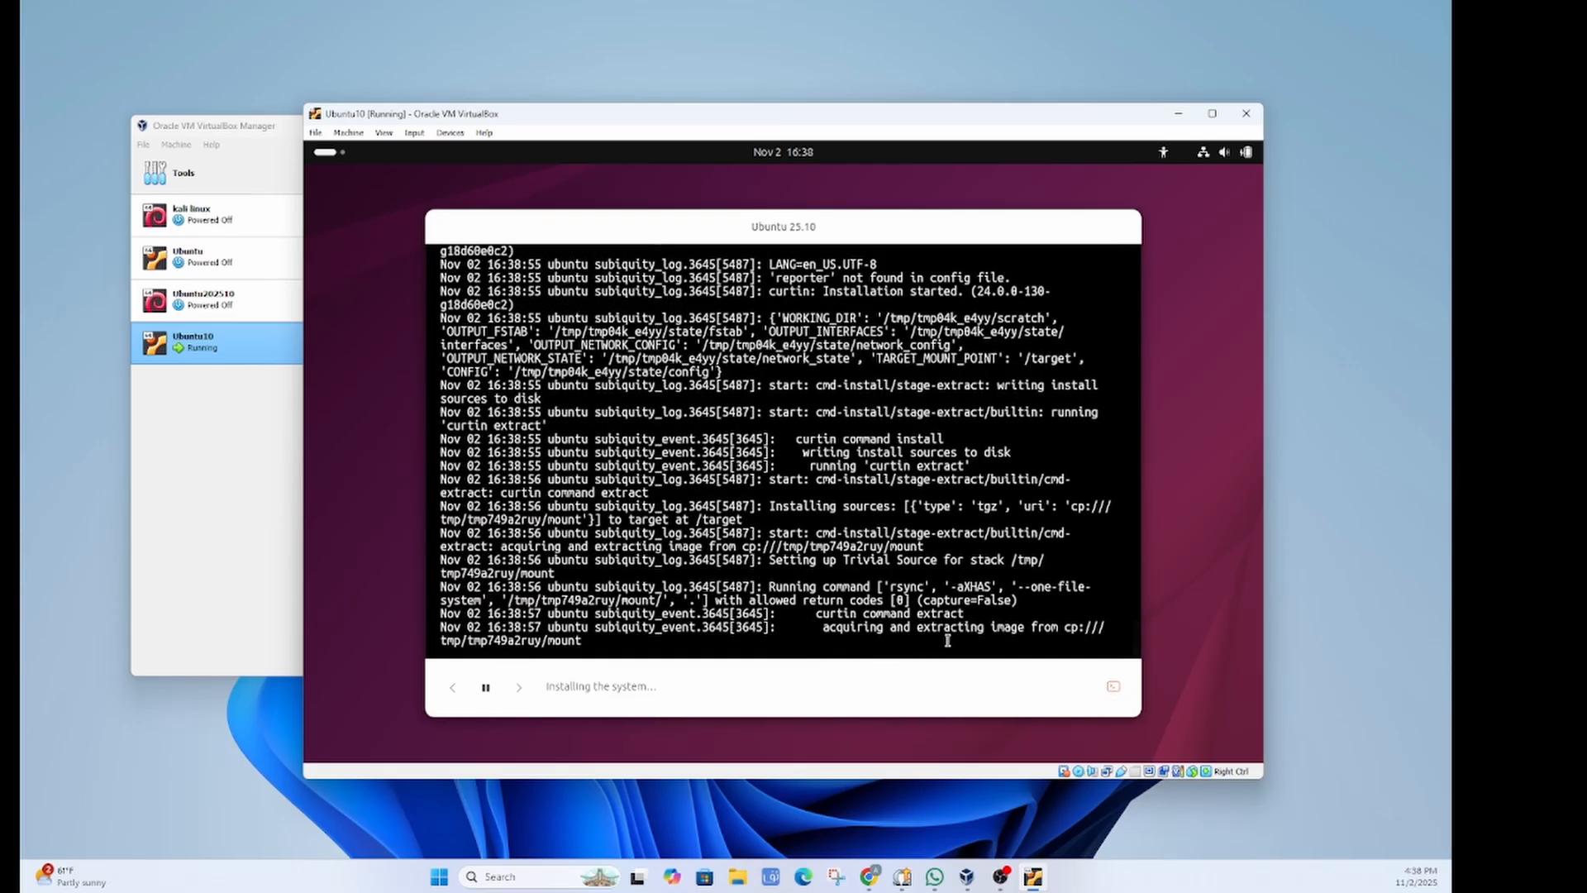
pyautogui.click(1115, 689)
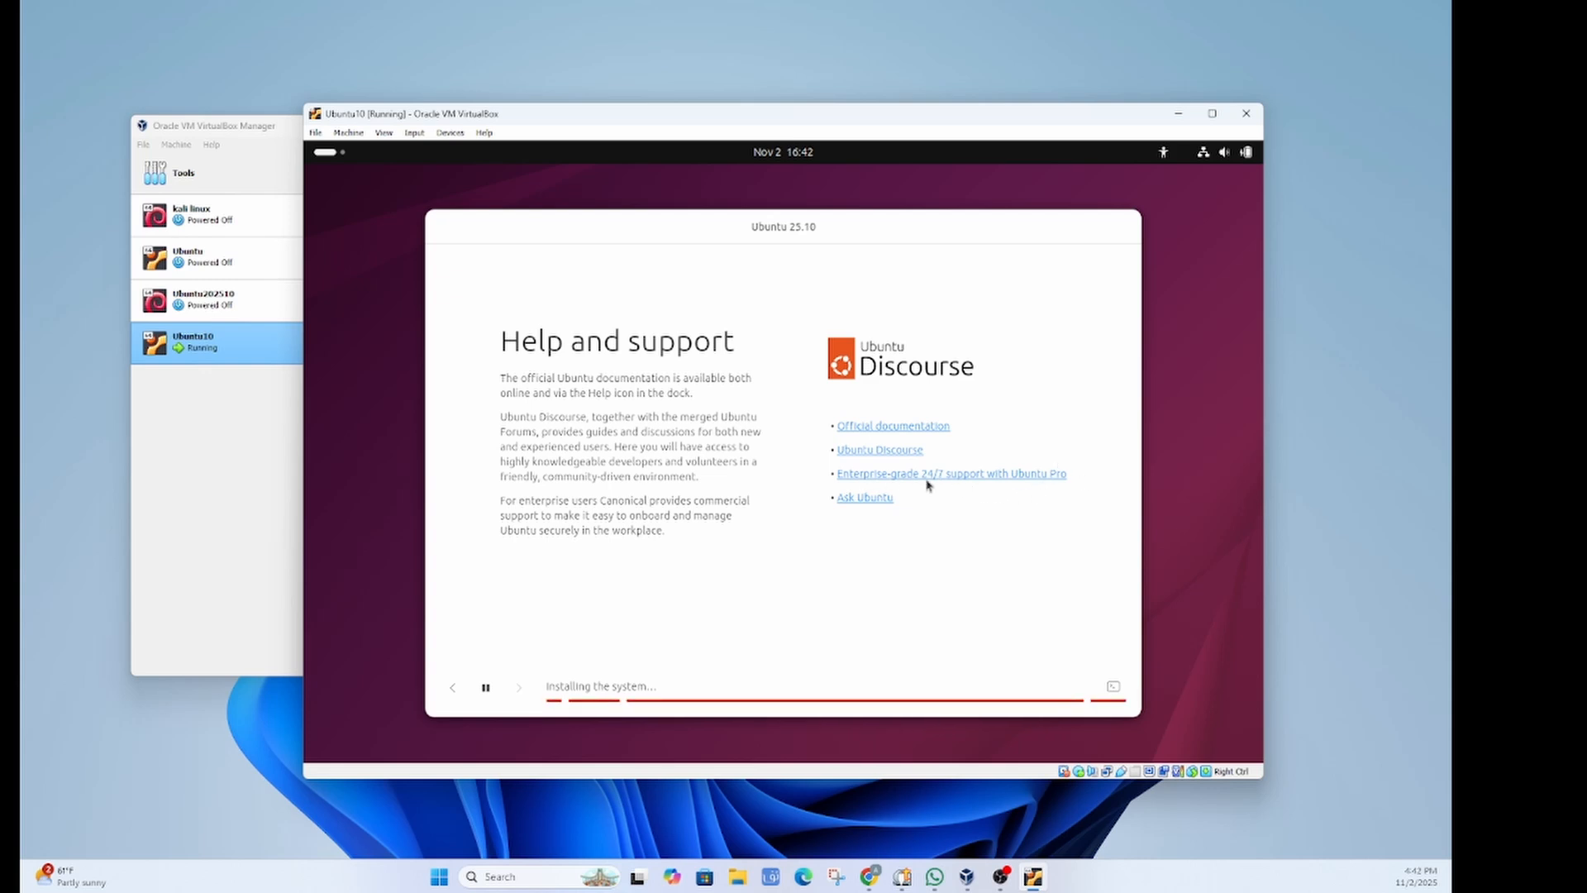
pyautogui.click(1114, 686)
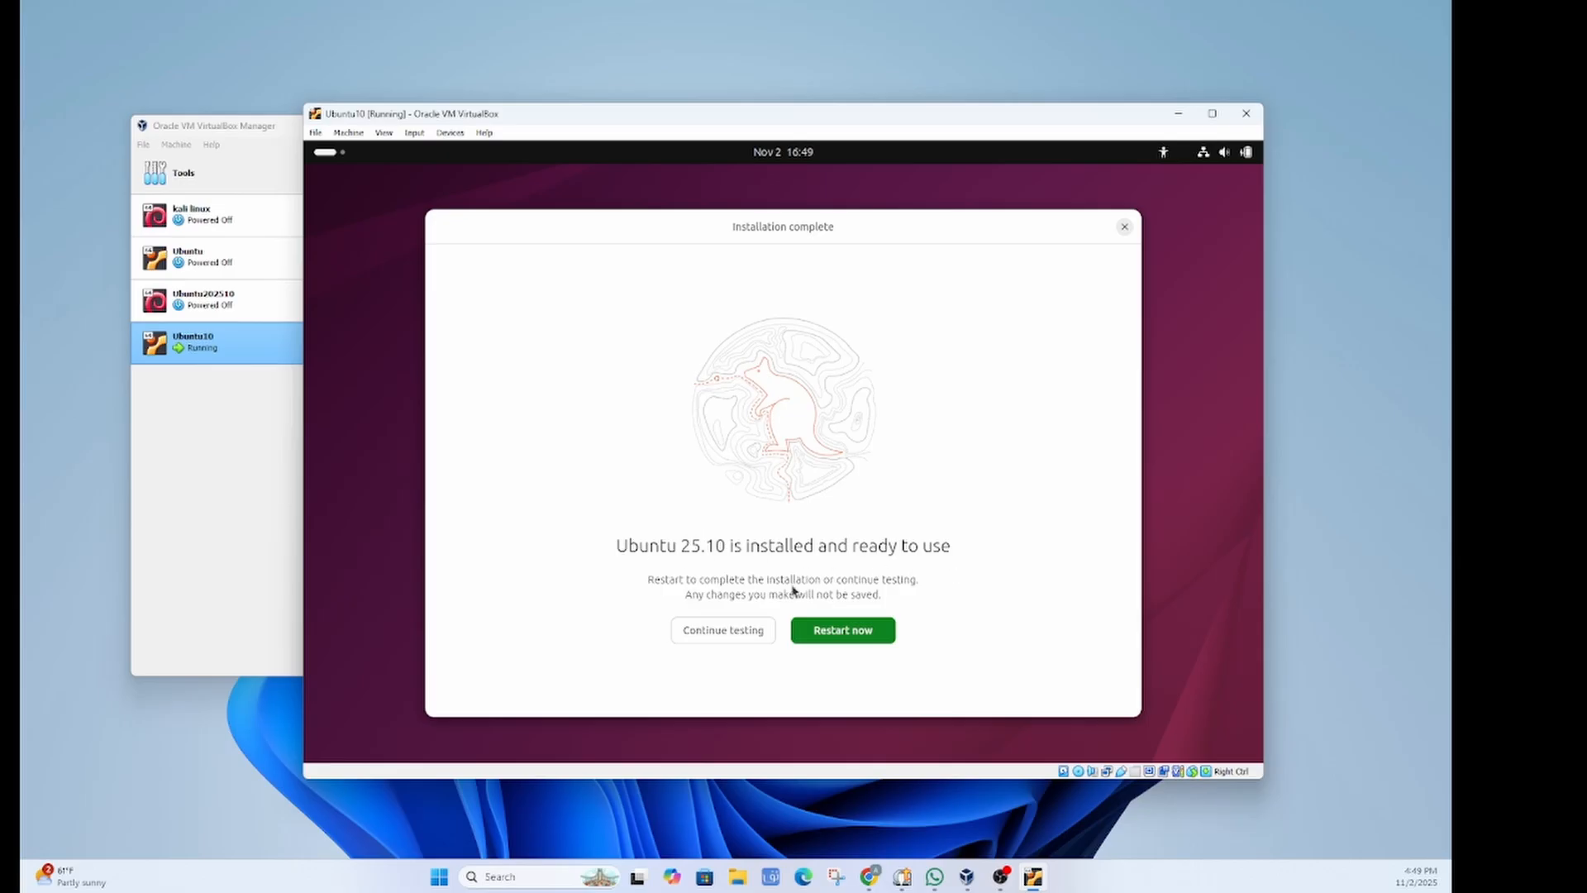
# Step: Reboot Ubuntu10 into the installed system via the default GRUB entry and enlarge its window
pyautogui.click(843, 632)
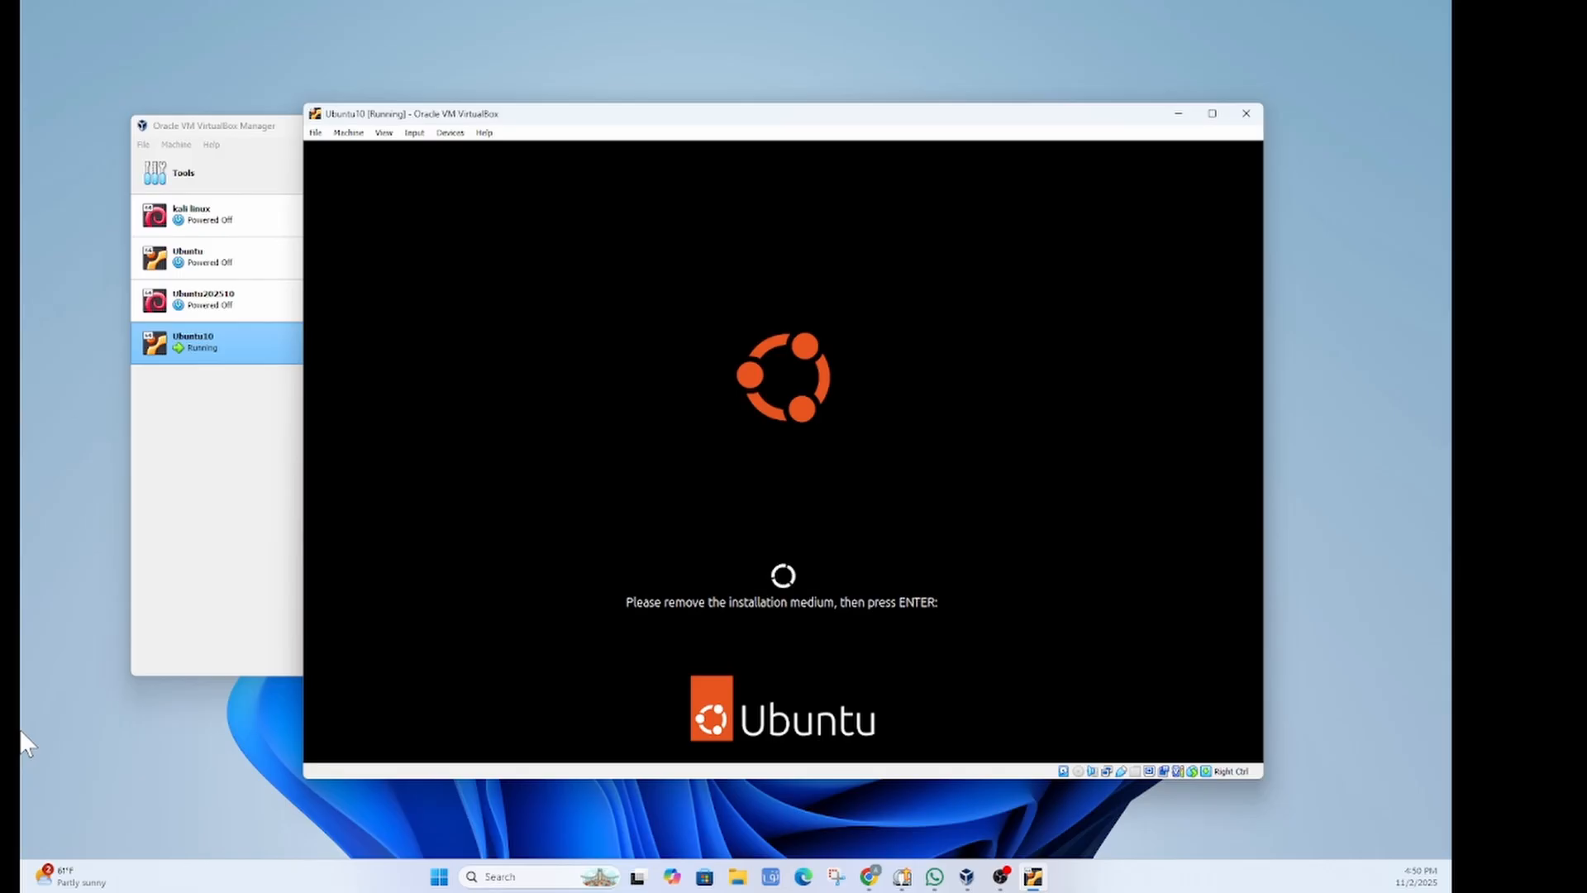
pyautogui.press('Return')
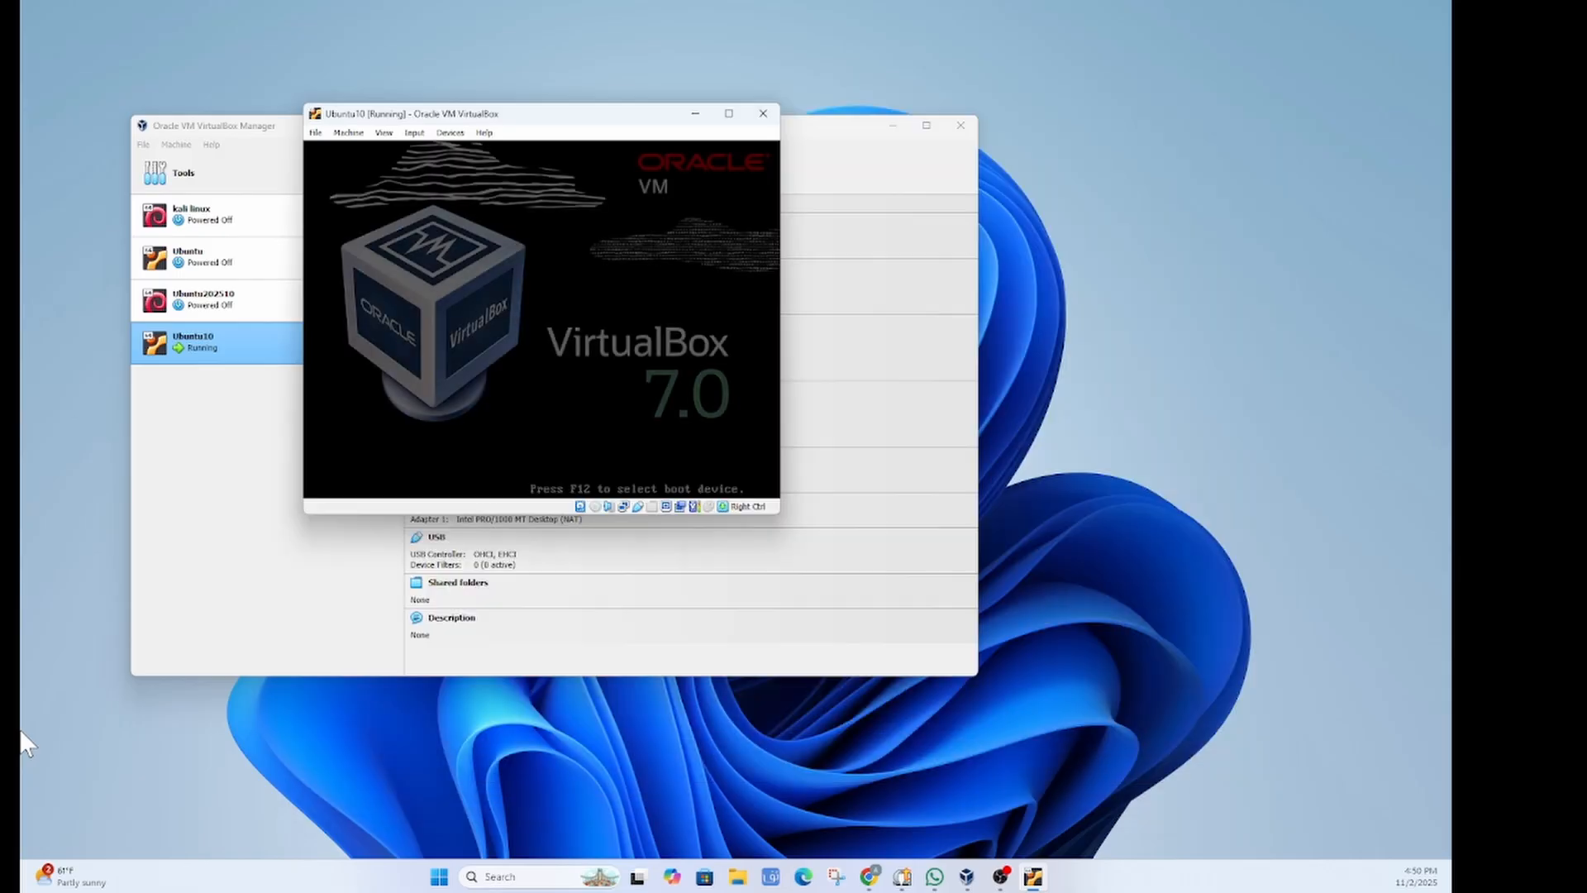
pyautogui.moveTo(637, 115); pyautogui.dragTo(762, 237)
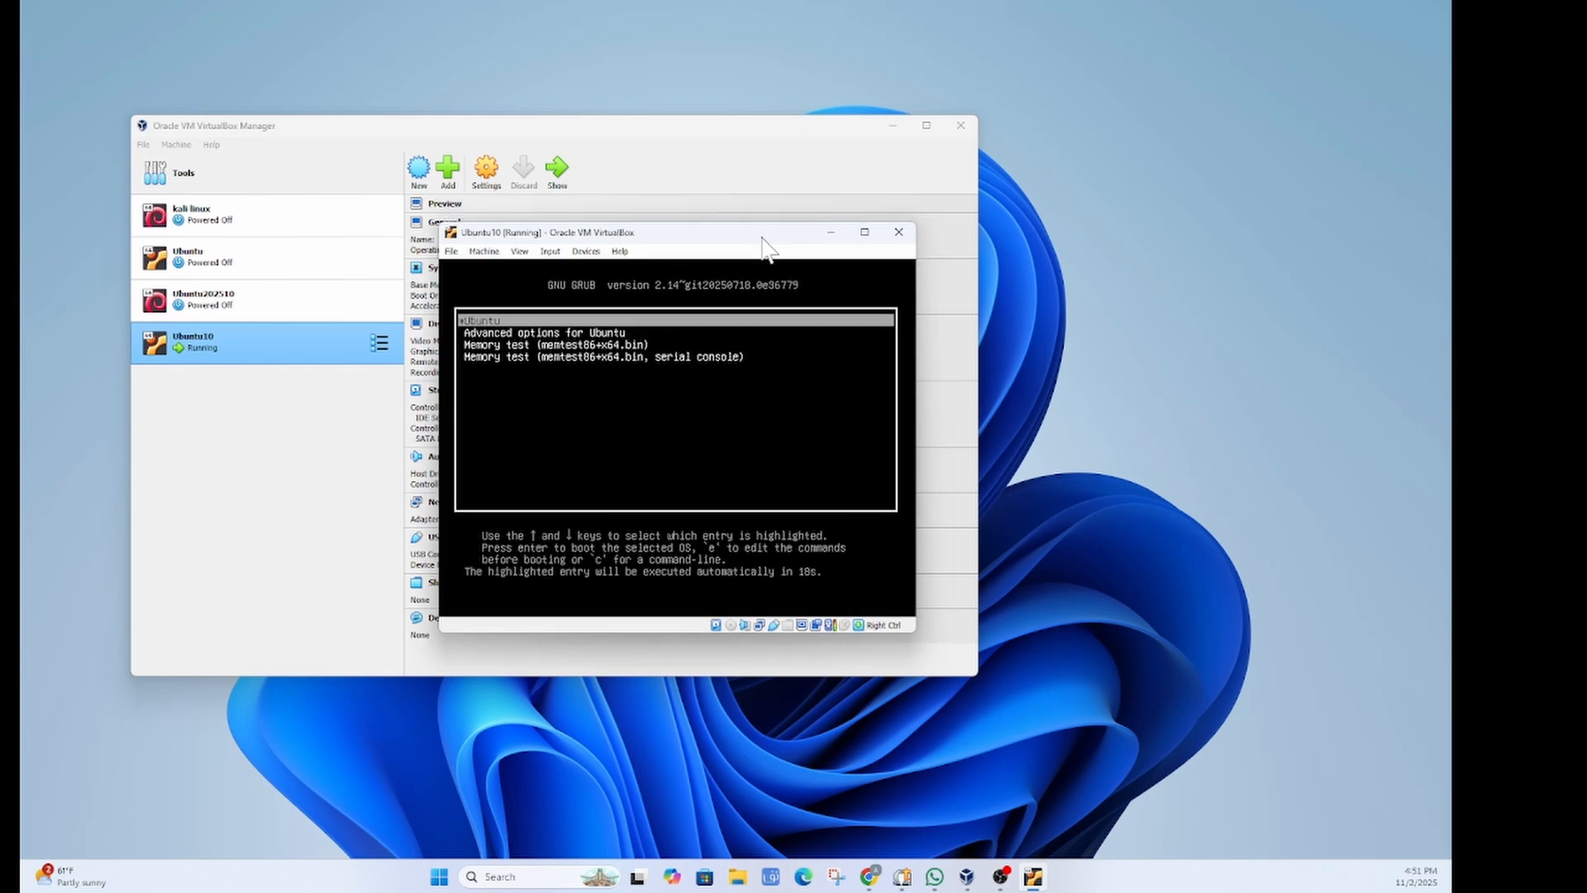
pyautogui.press('Return')
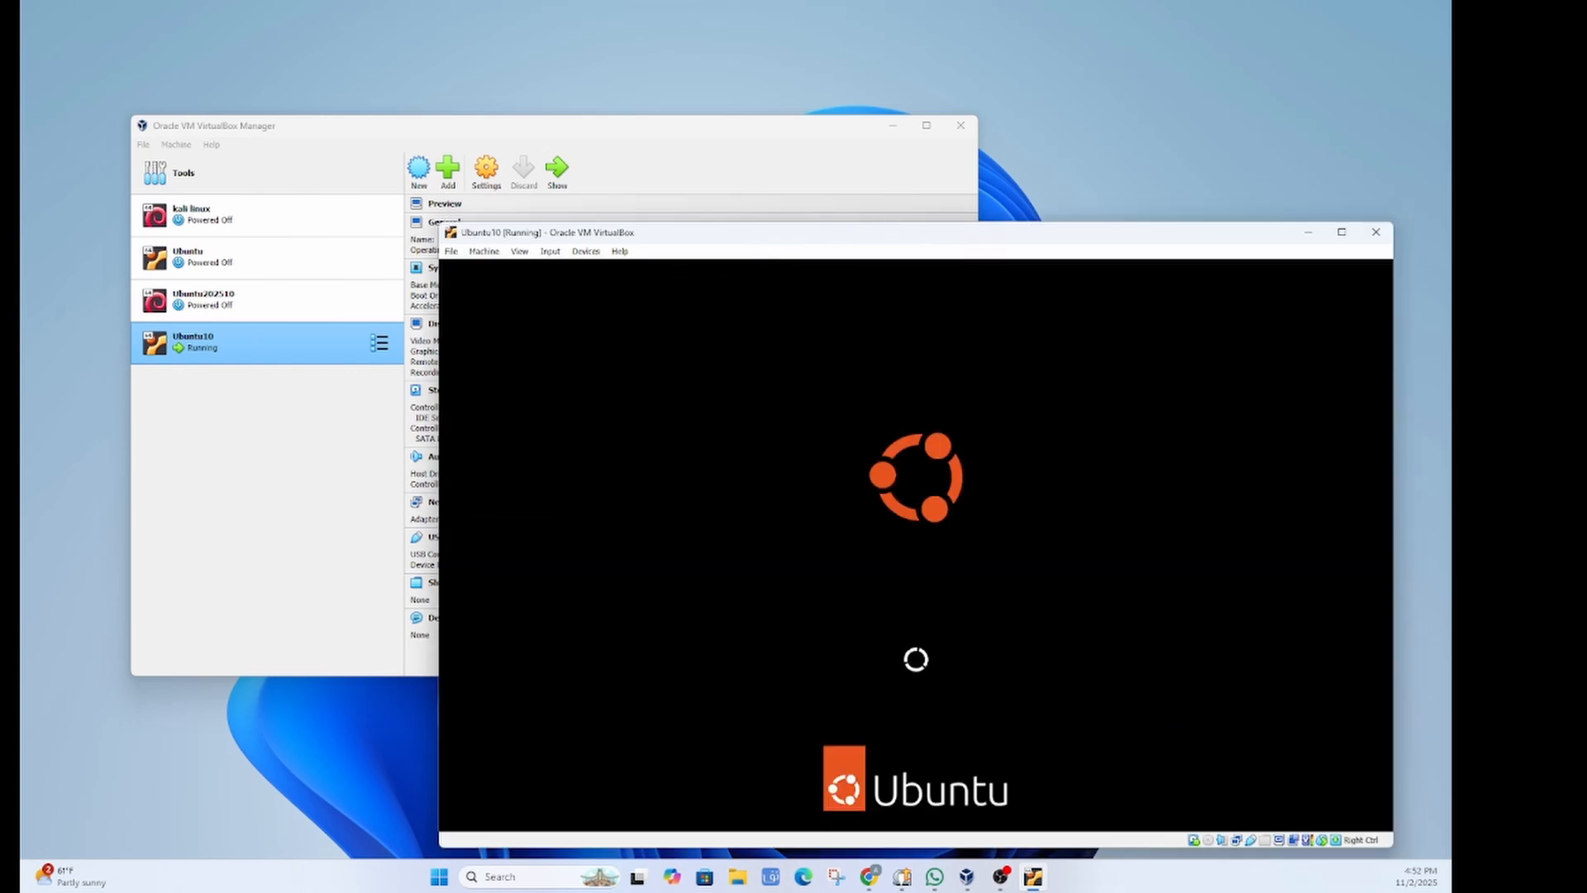
pyautogui.moveTo(1029, 246); pyautogui.dragTo(681, 61)
pyautogui.moveTo(1047, 673); pyautogui.dragTo(1353, 840)
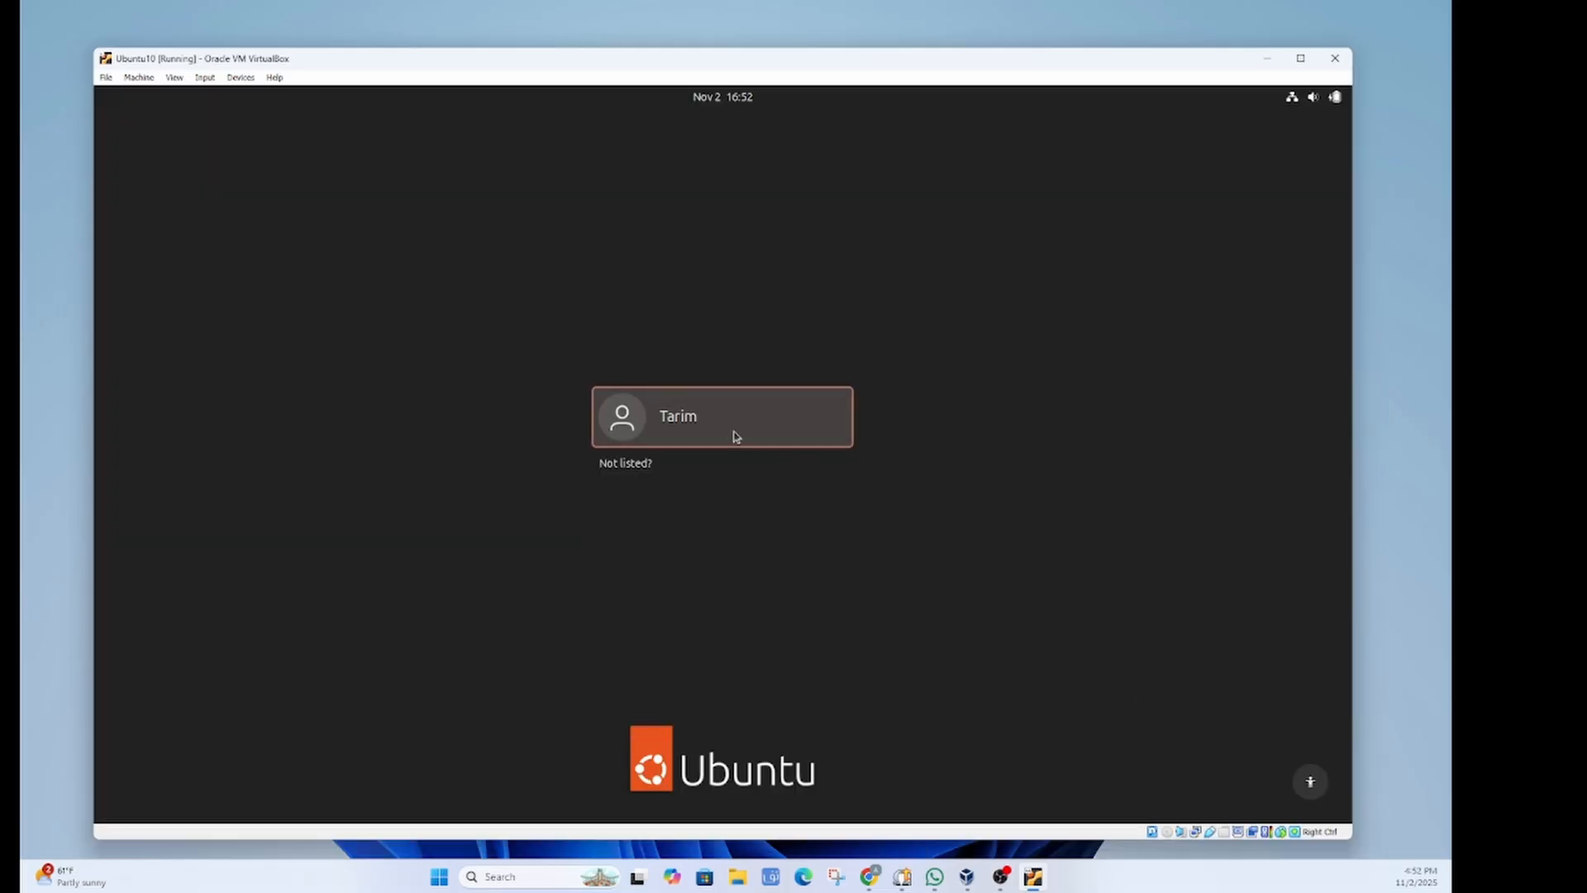
# Step: Select the created user and log in with the account password
pyautogui.click(736, 437)
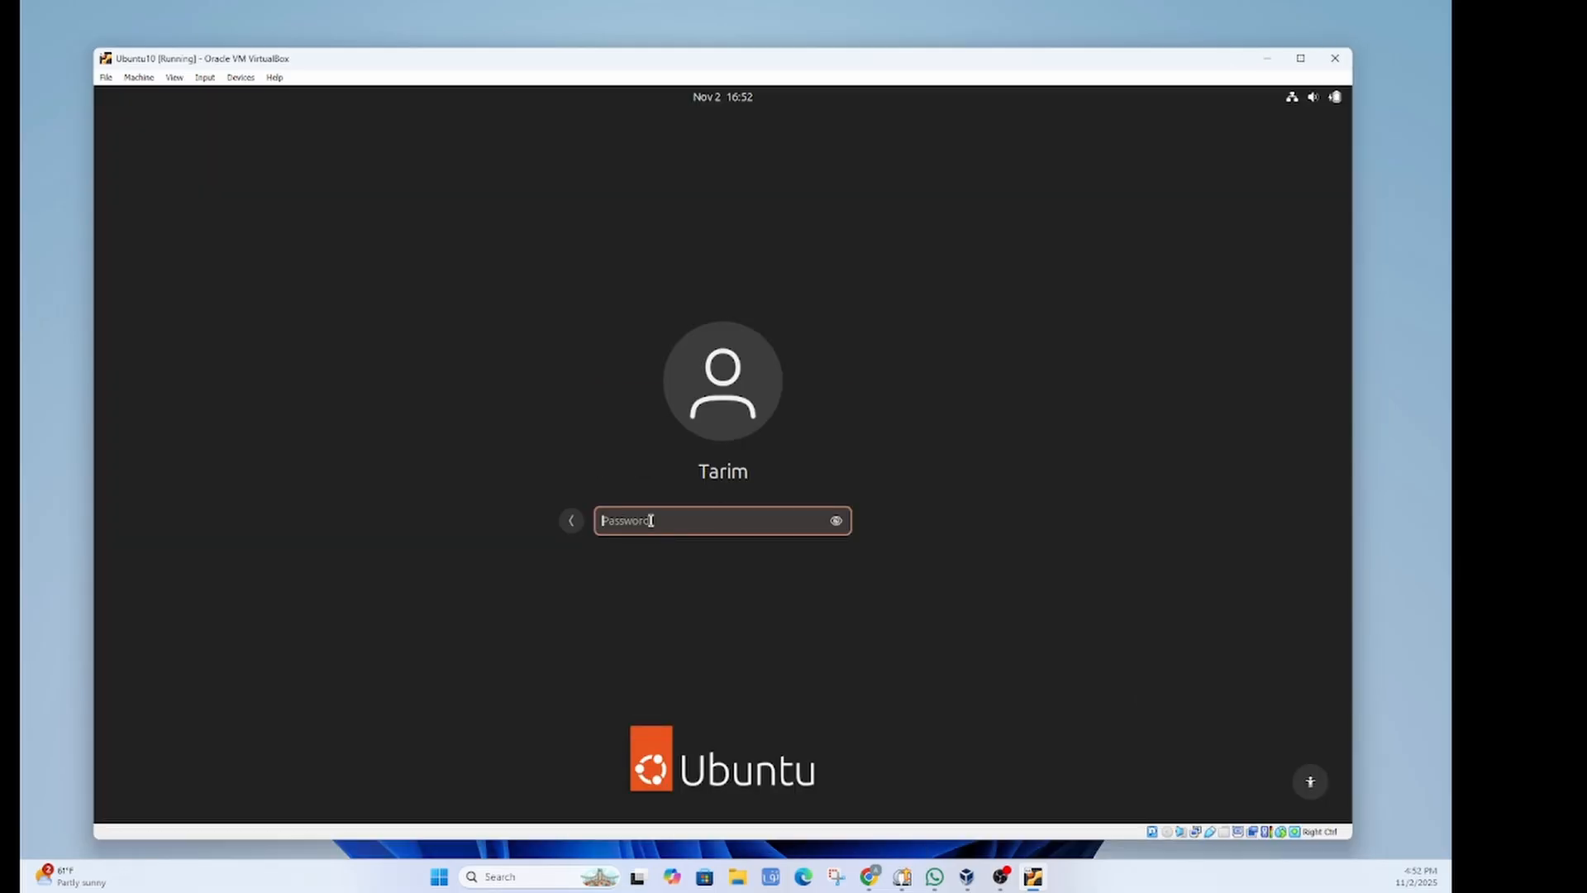
pyautogui.write('1')
pyautogui.press('Return')
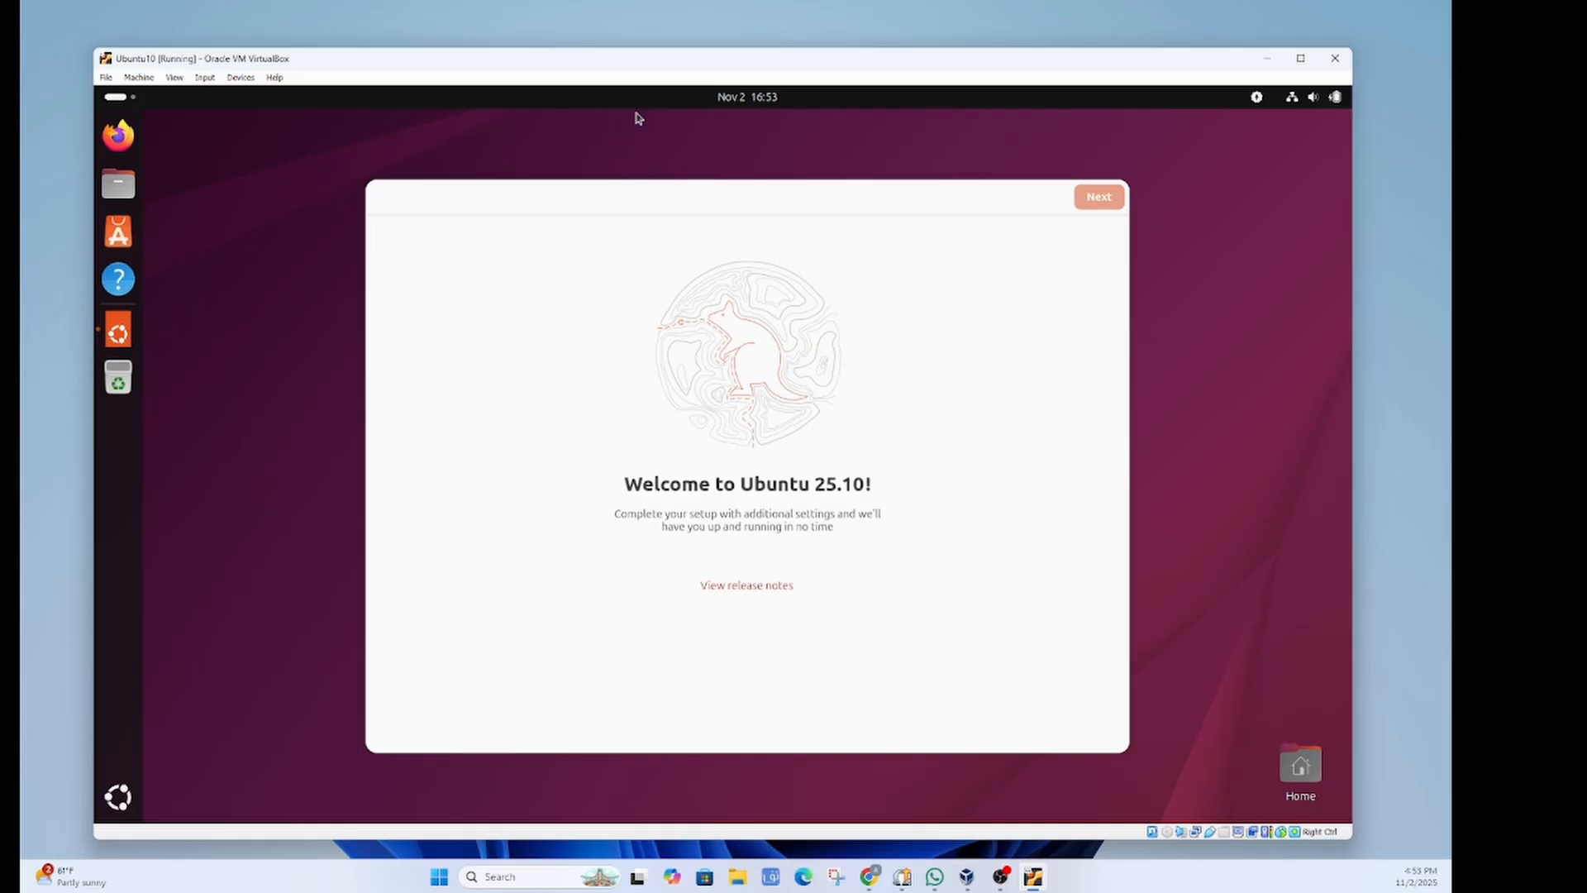
# Step: Complete the welcome wizard without sharing system data, then show the app grid
pyautogui.click(1096, 198)
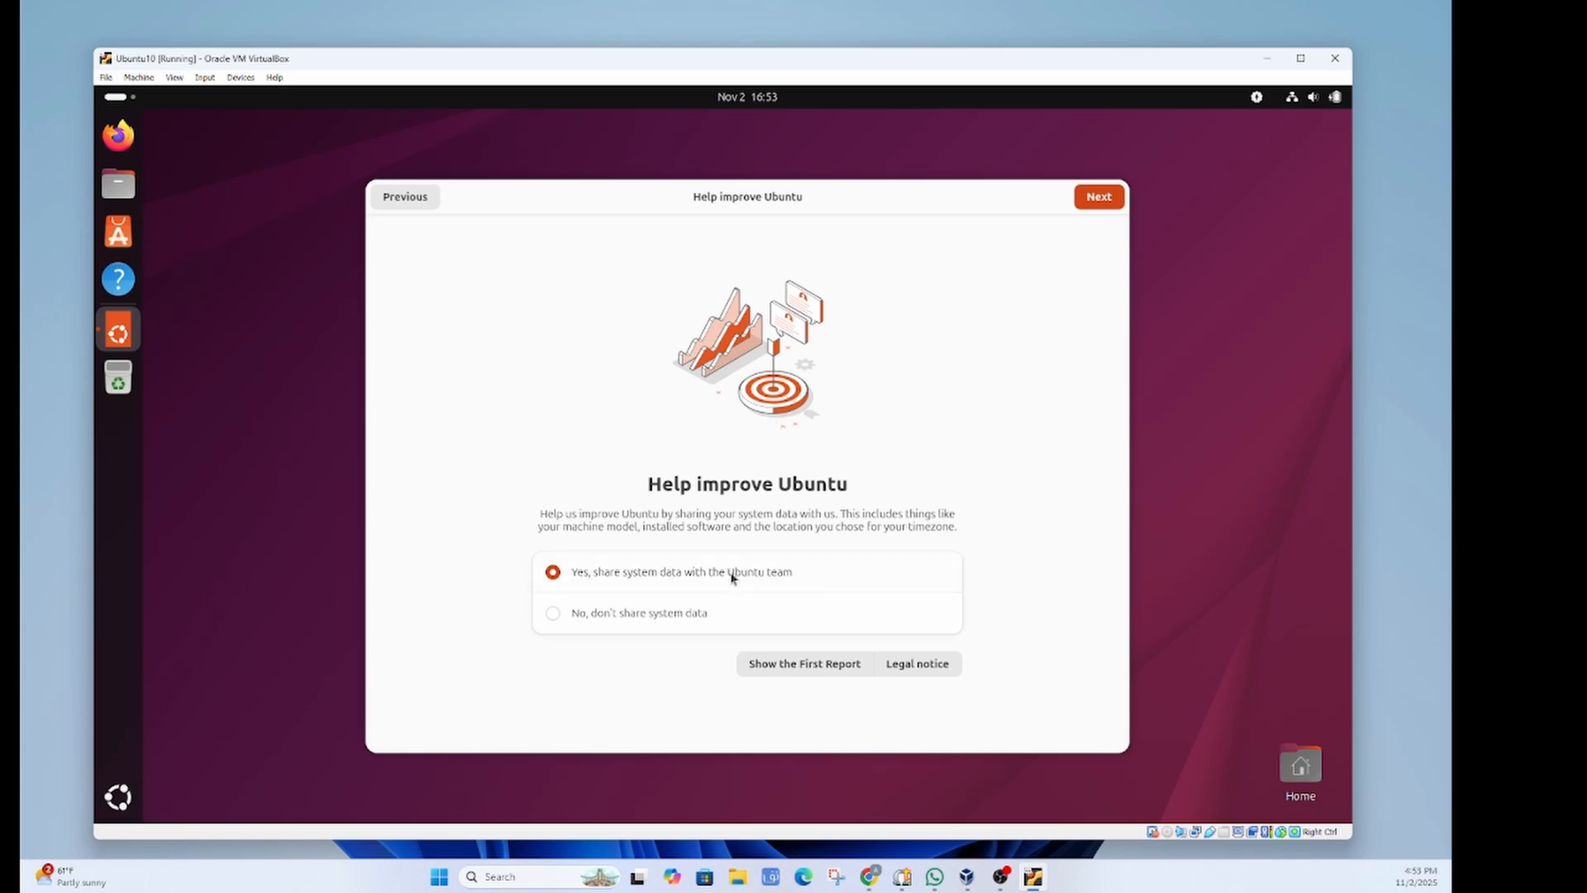
pyautogui.click(567, 617)
pyautogui.click(1099, 197)
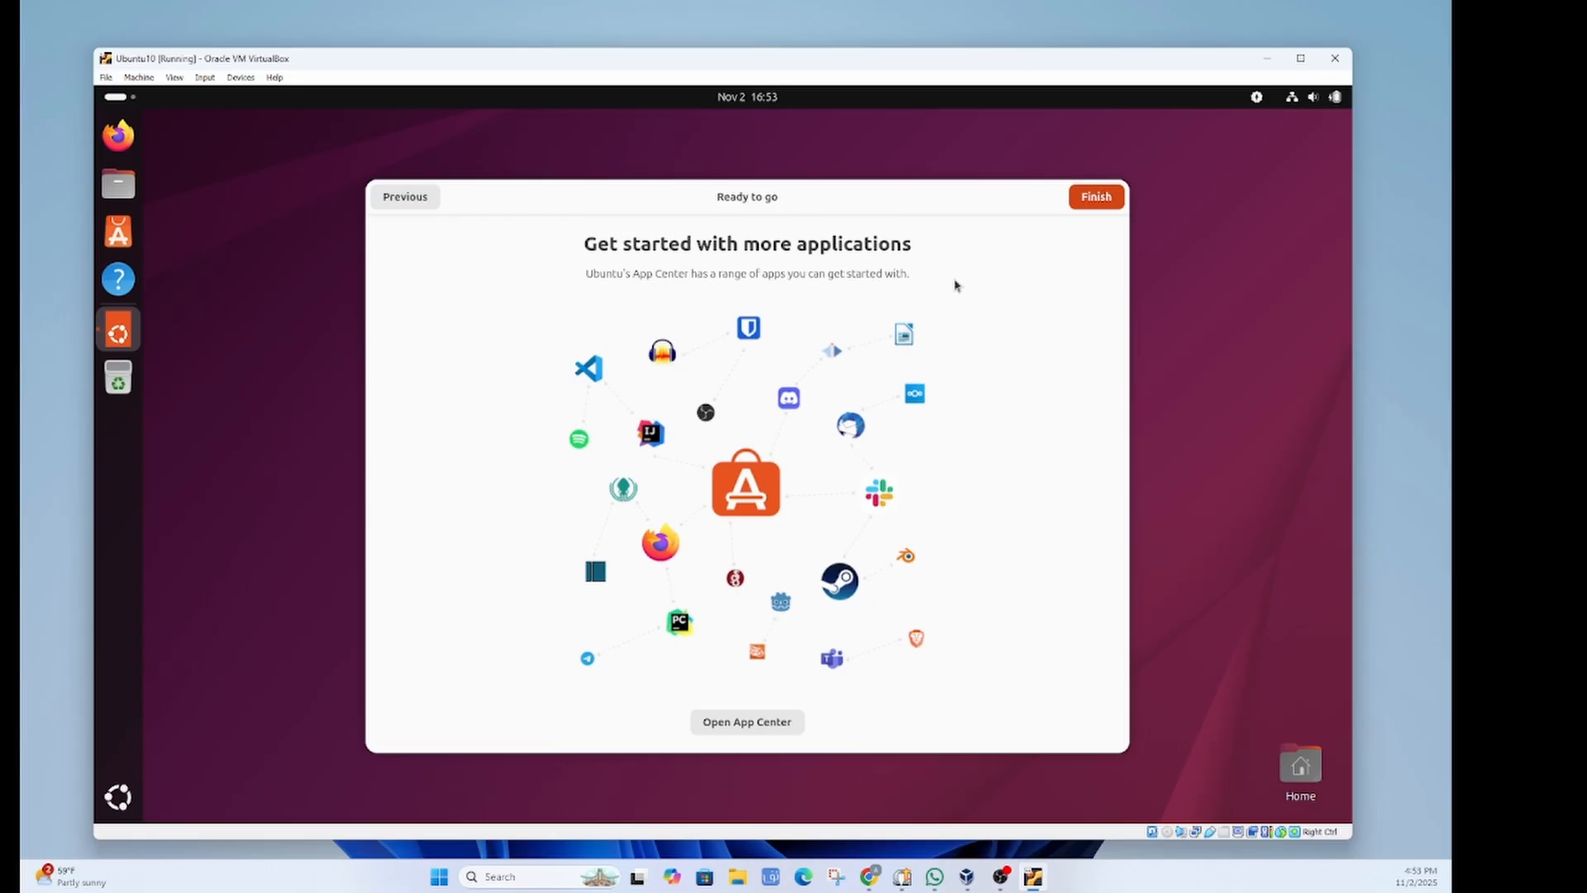
pyautogui.click(1103, 202)
pyautogui.click(113, 802)
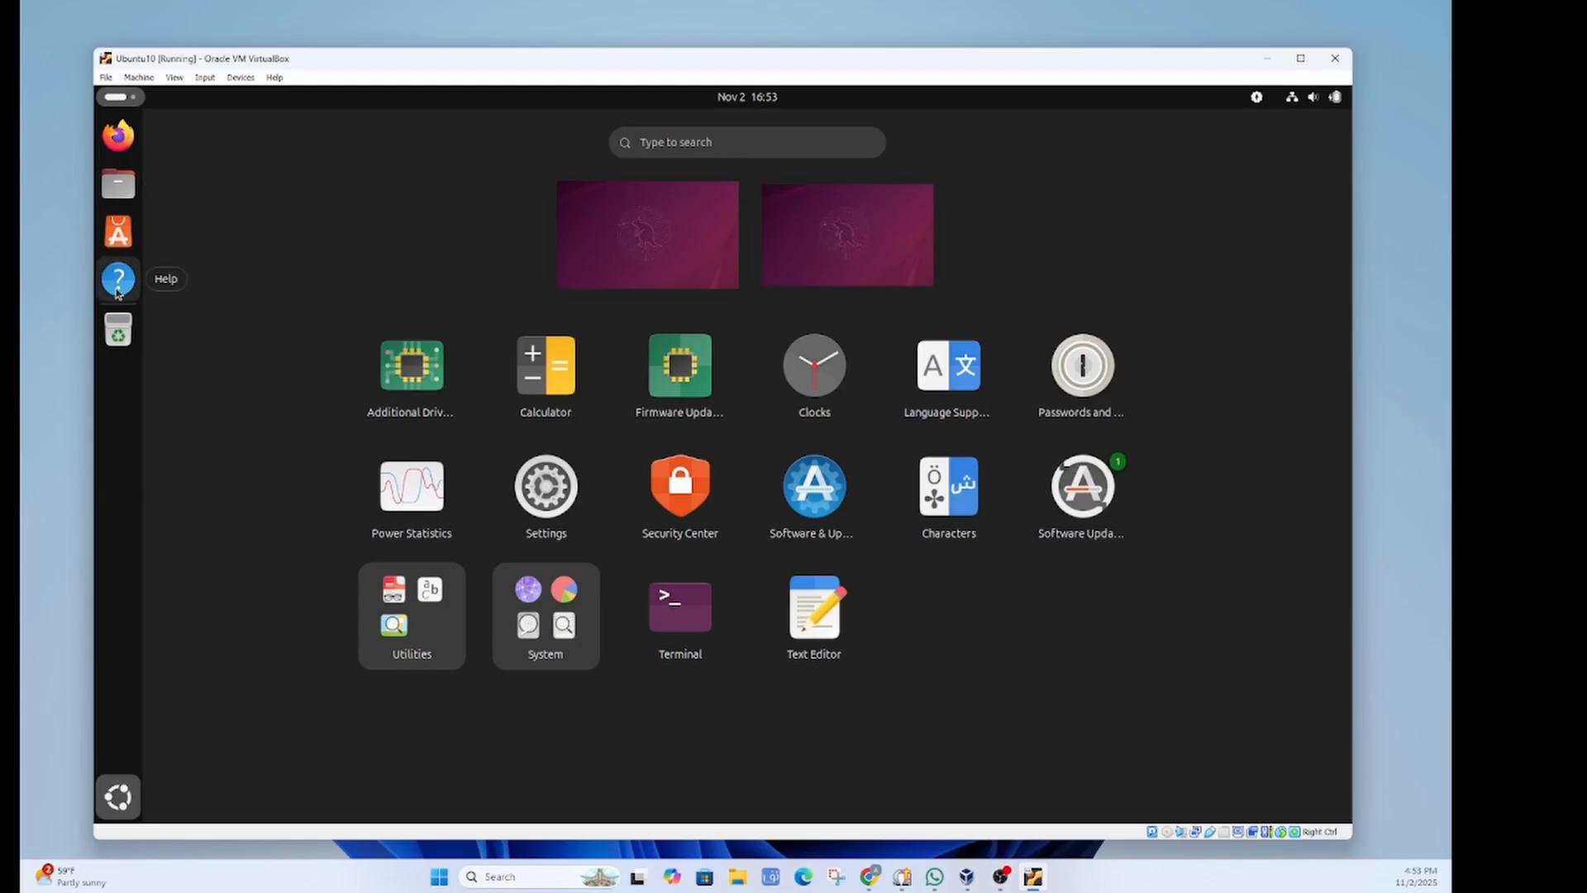
# Step: Open Ubuntu Settings on the Keyboard page
pyautogui.click(548, 499)
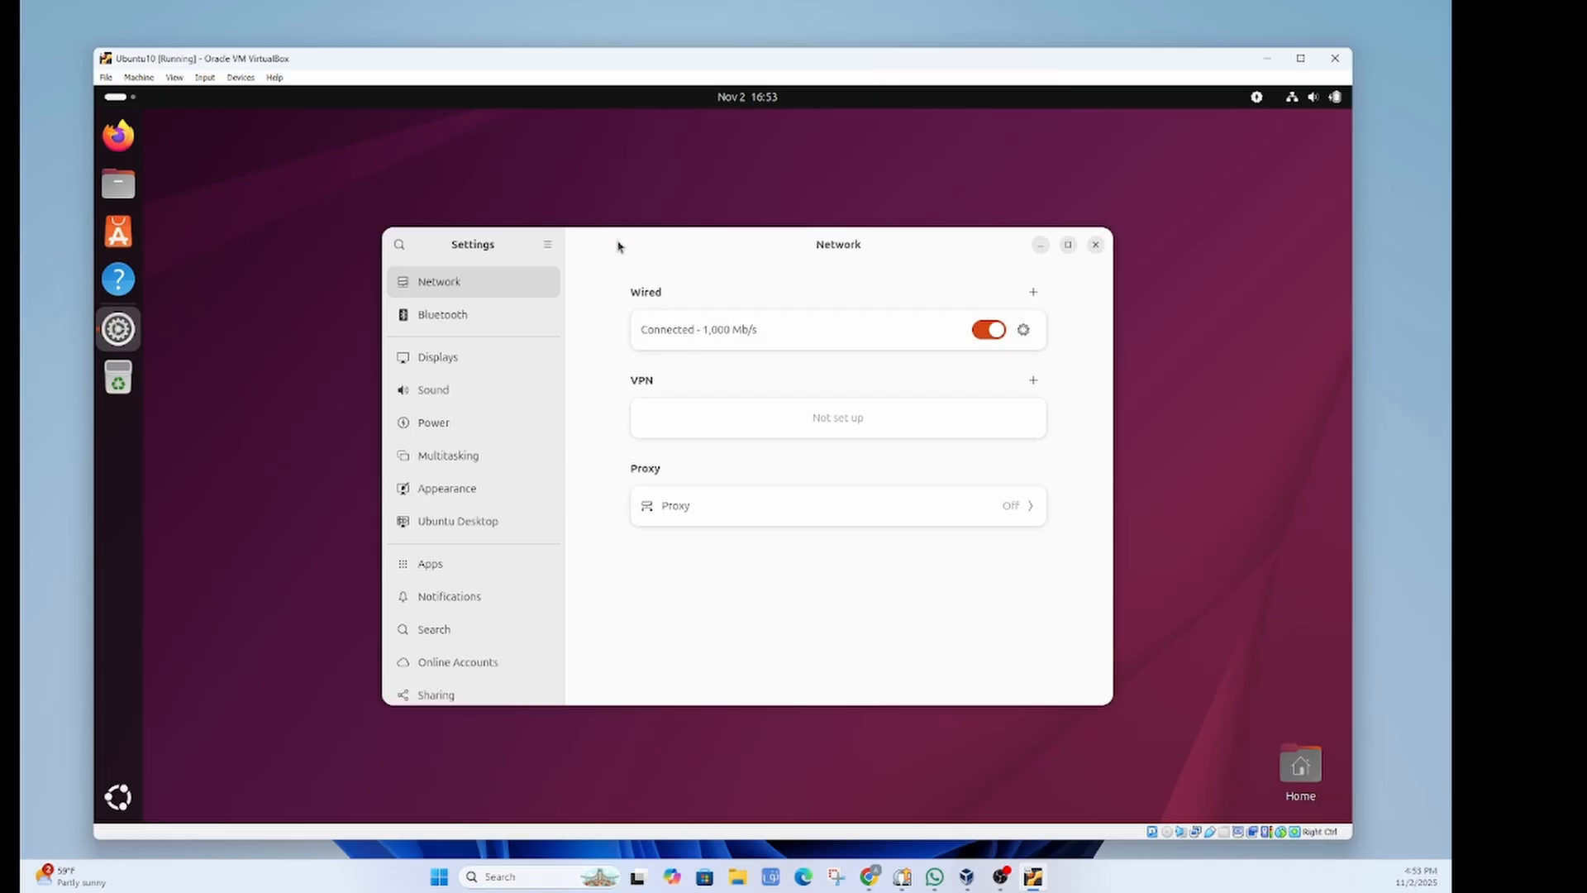
pyautogui.moveTo(617, 246); pyautogui.dragTo(646, 204)
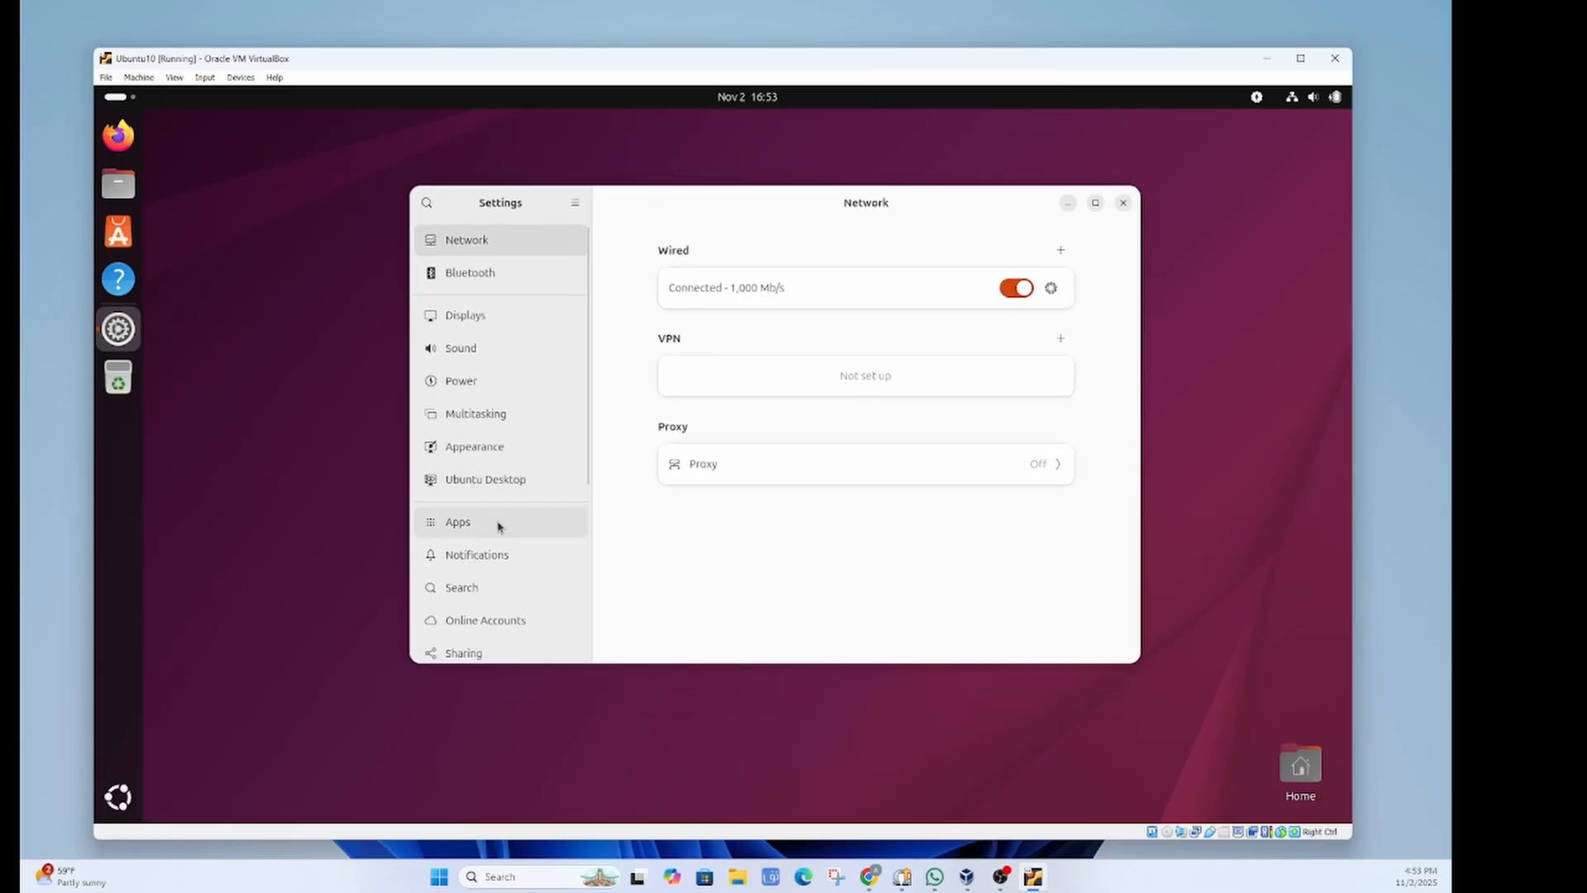
pyautogui.scroll(-4, 490, 558)
pyautogui.click(497, 610)
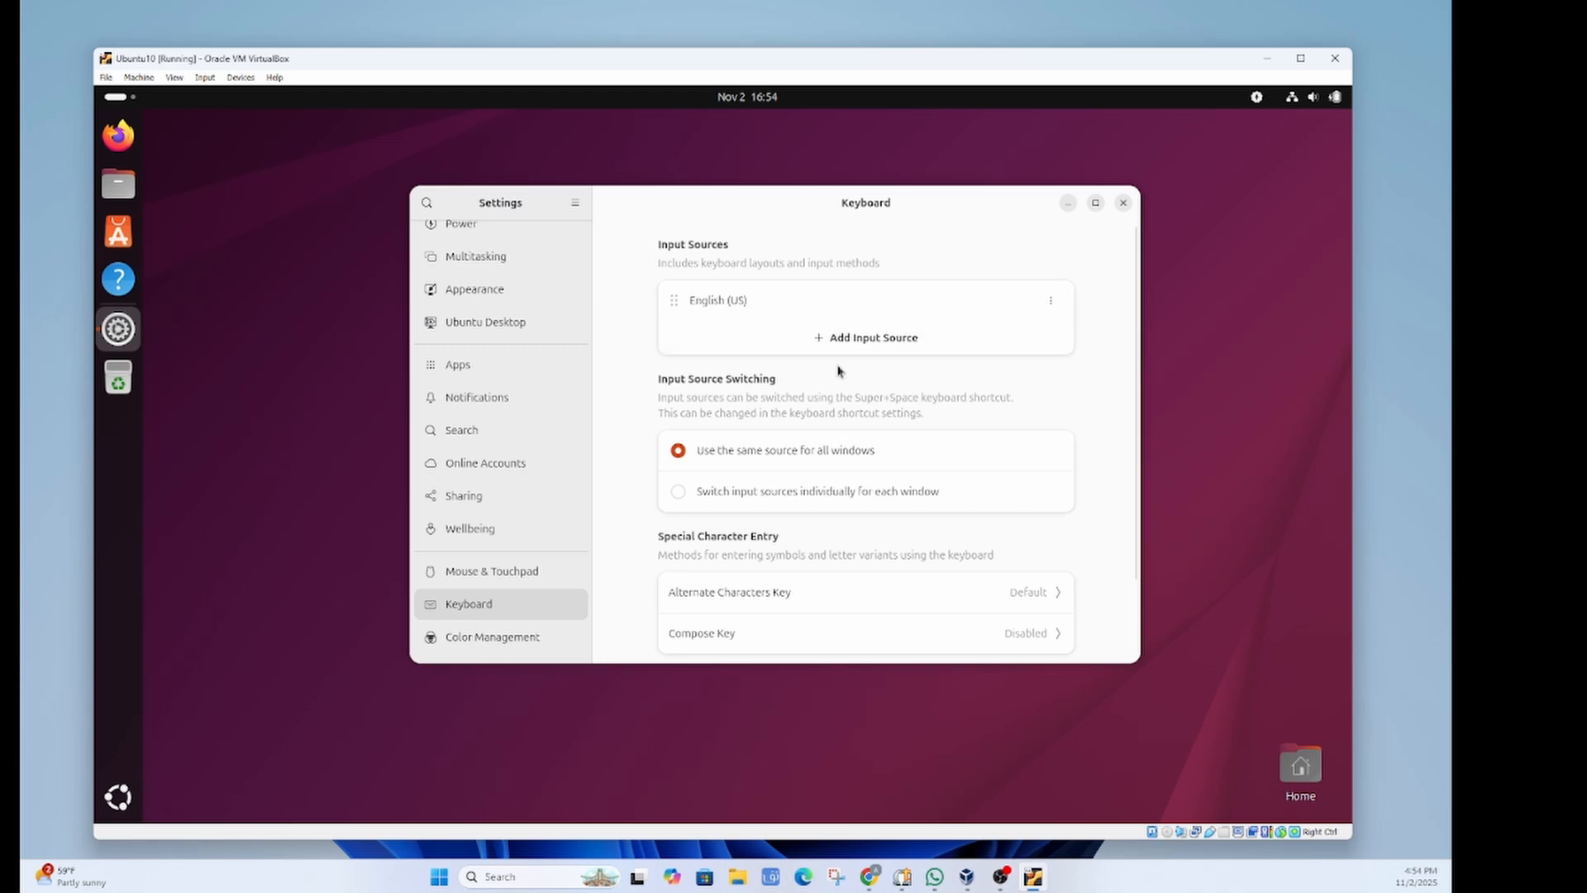
# Step: Add Uyghur from Other languages as an input source, searching 'uy'
pyautogui.click(915, 338)
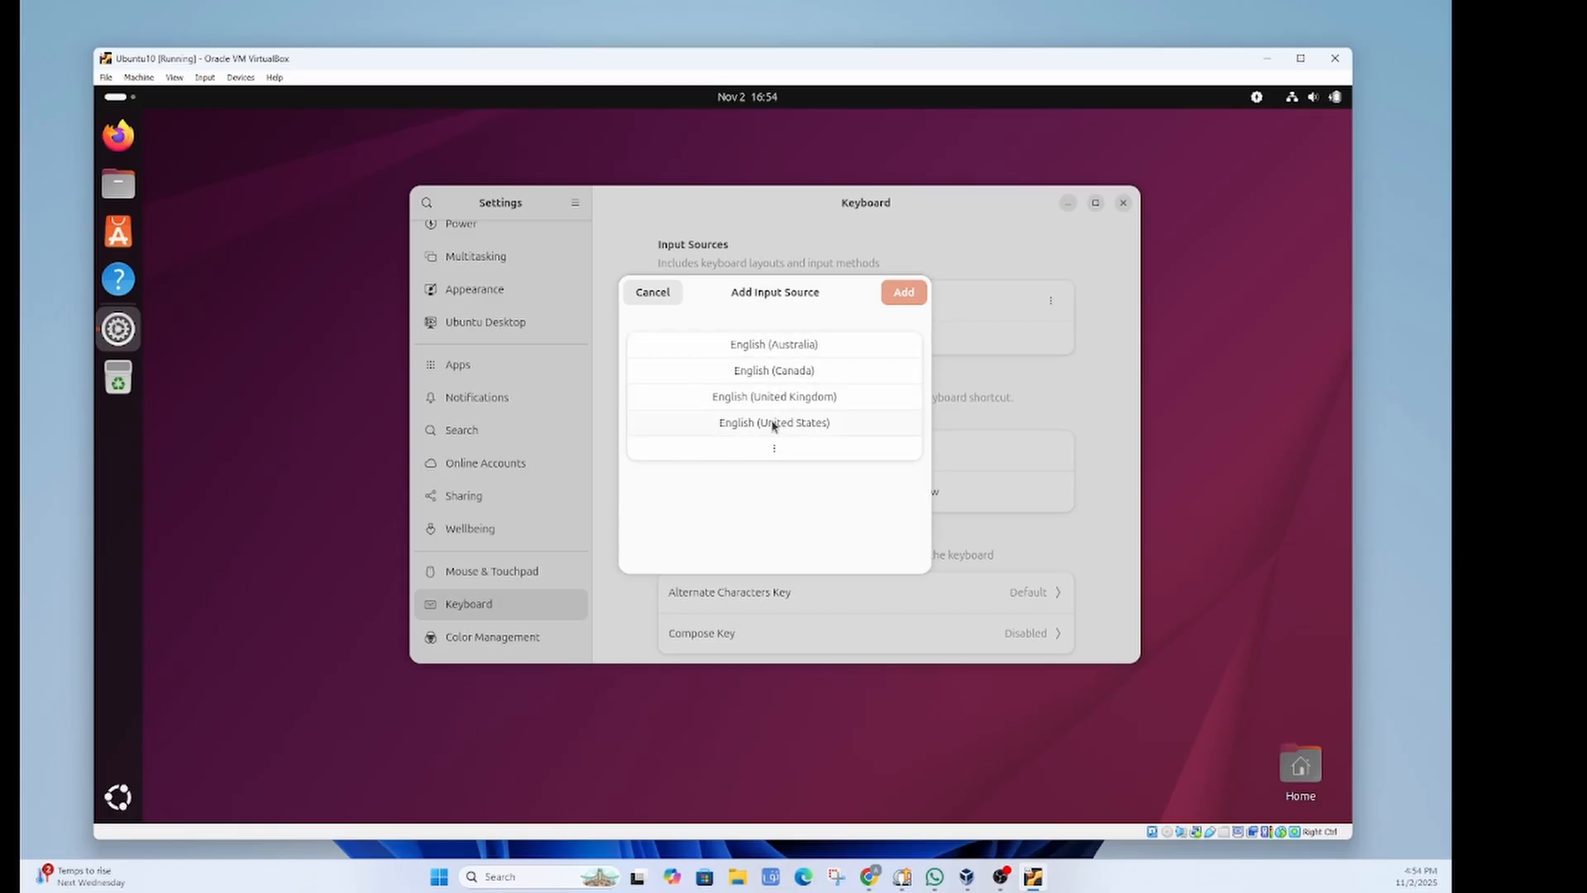
pyautogui.click(774, 451)
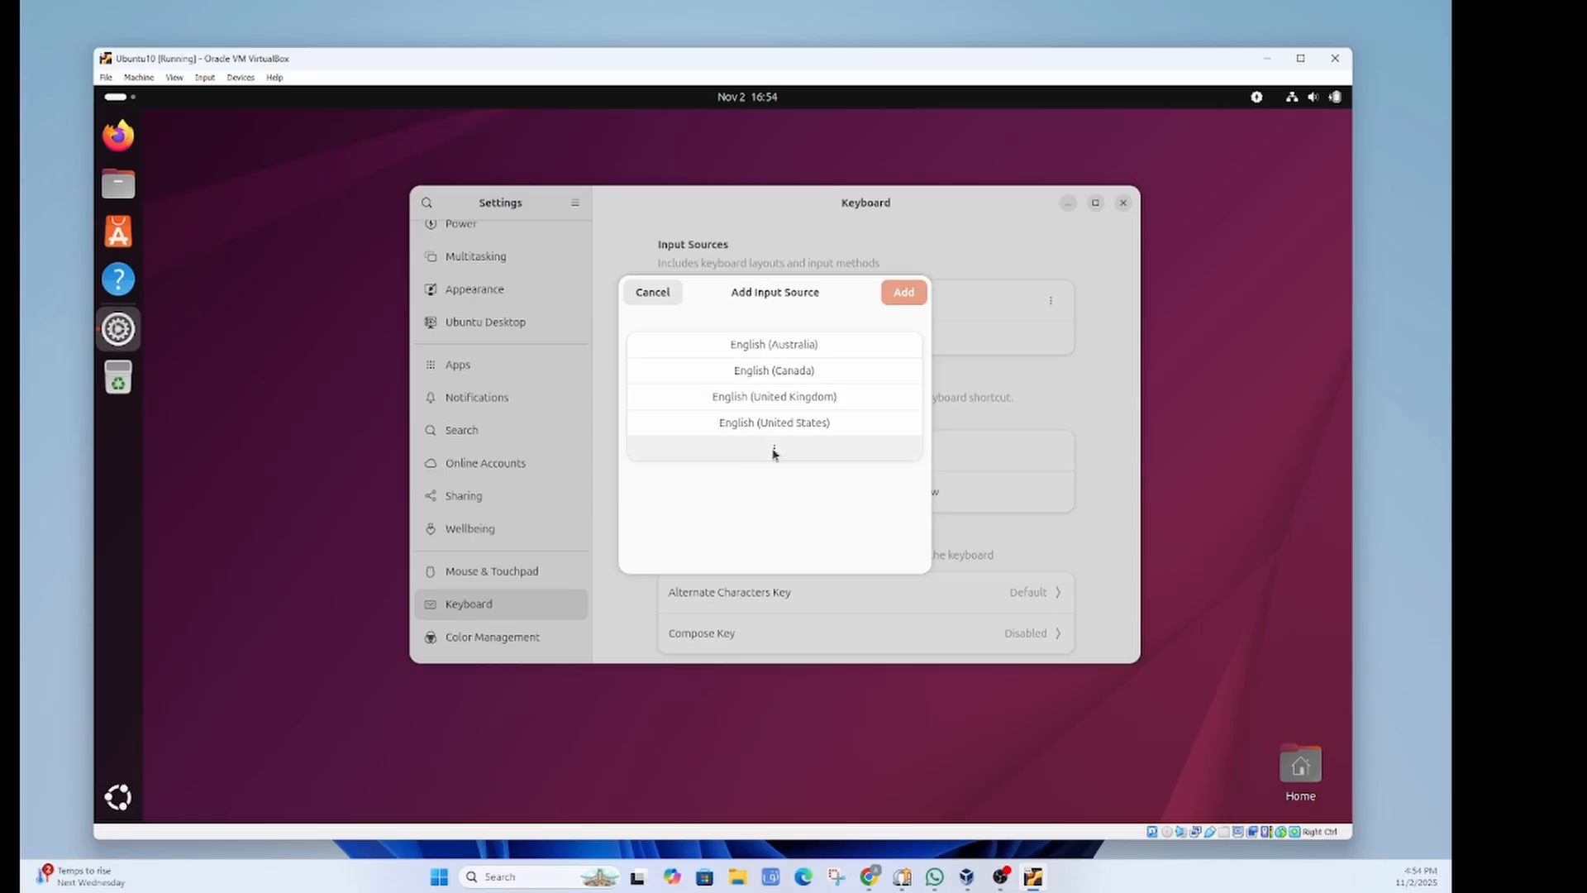
pyautogui.scroll(-2, 831, 376)
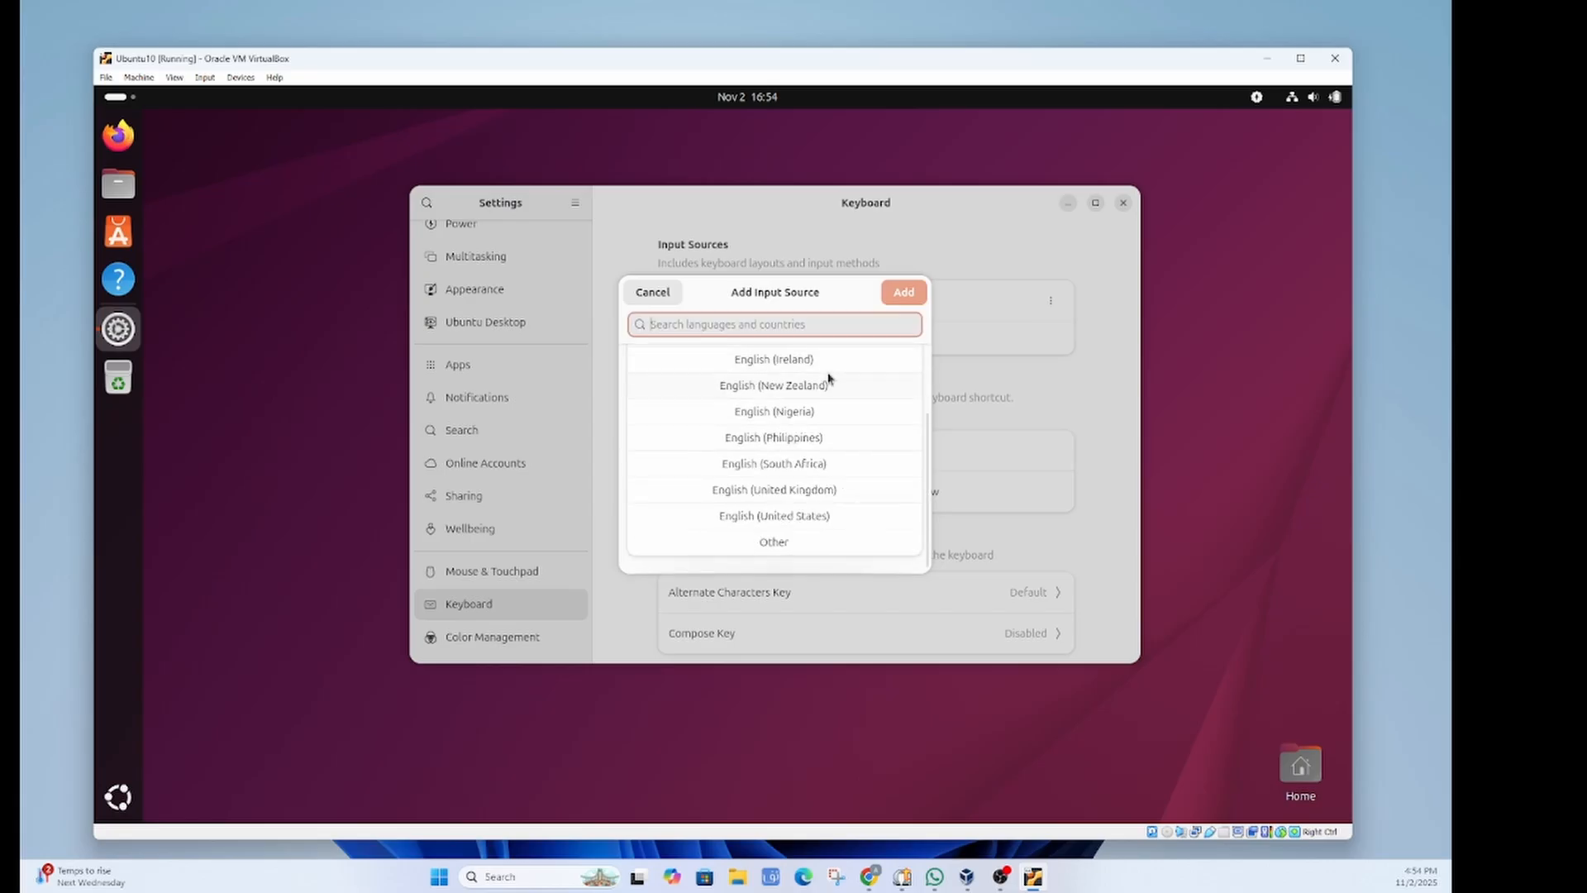
pyautogui.scroll(2, 827, 376)
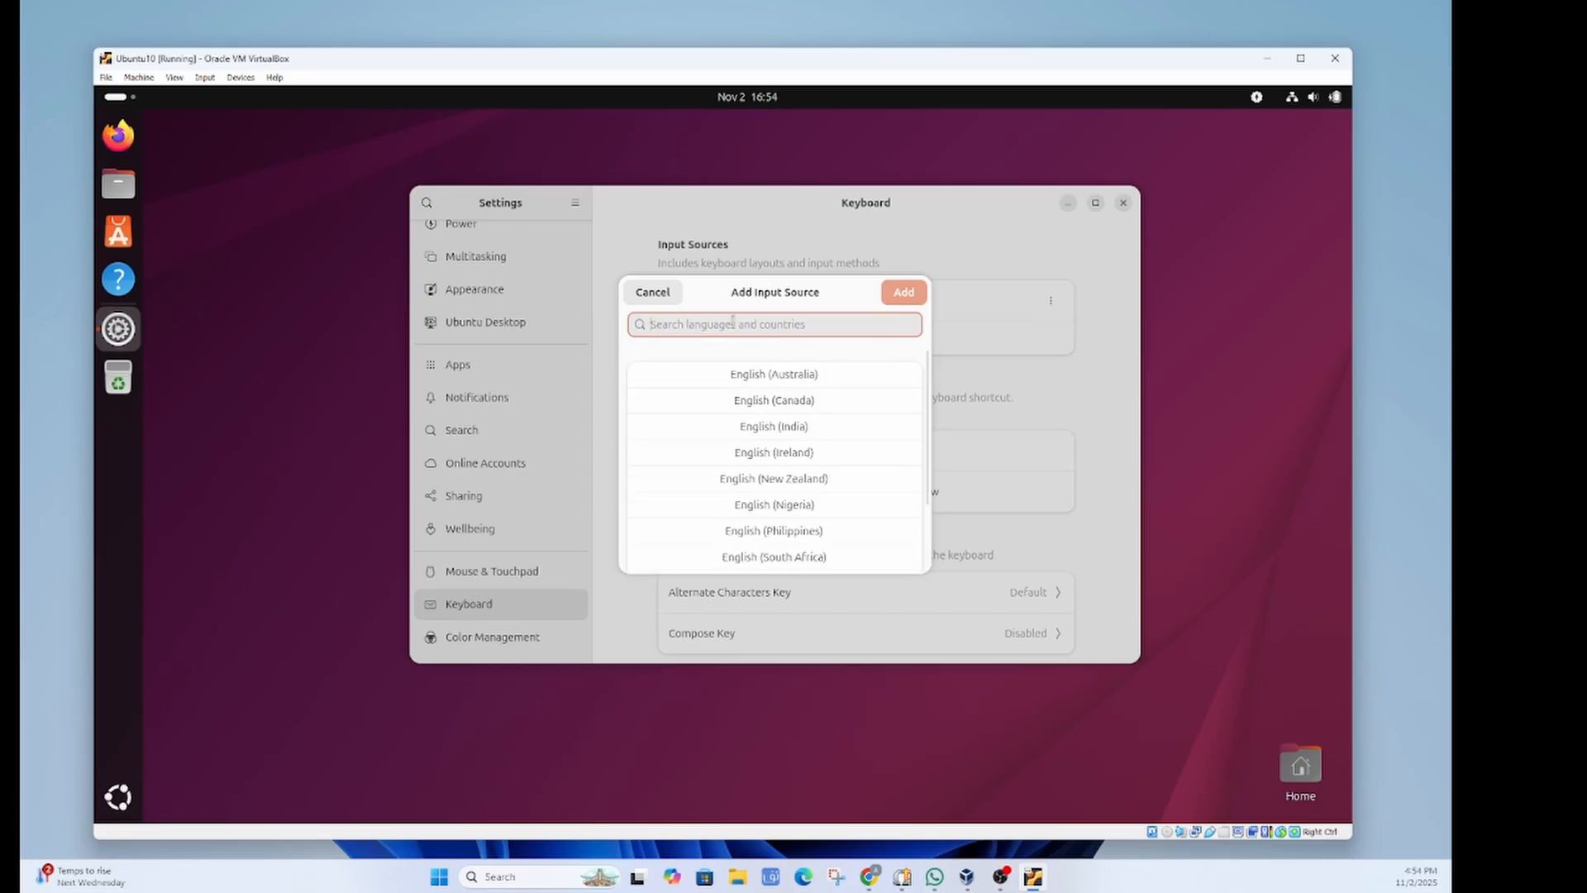
pyautogui.write('uyghur')
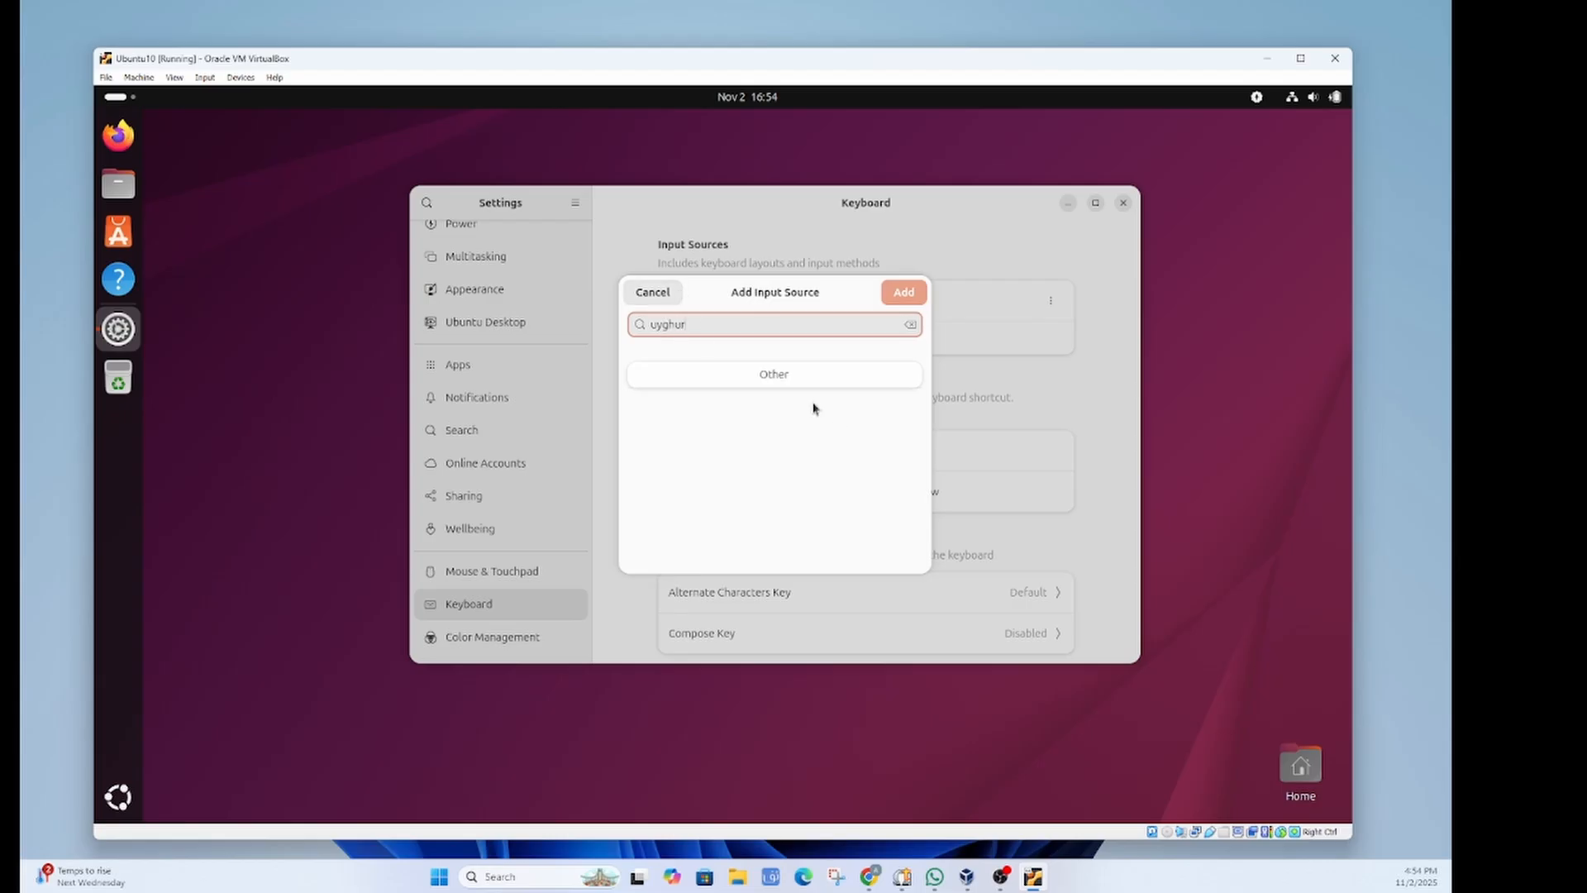
pyautogui.click(774, 378)
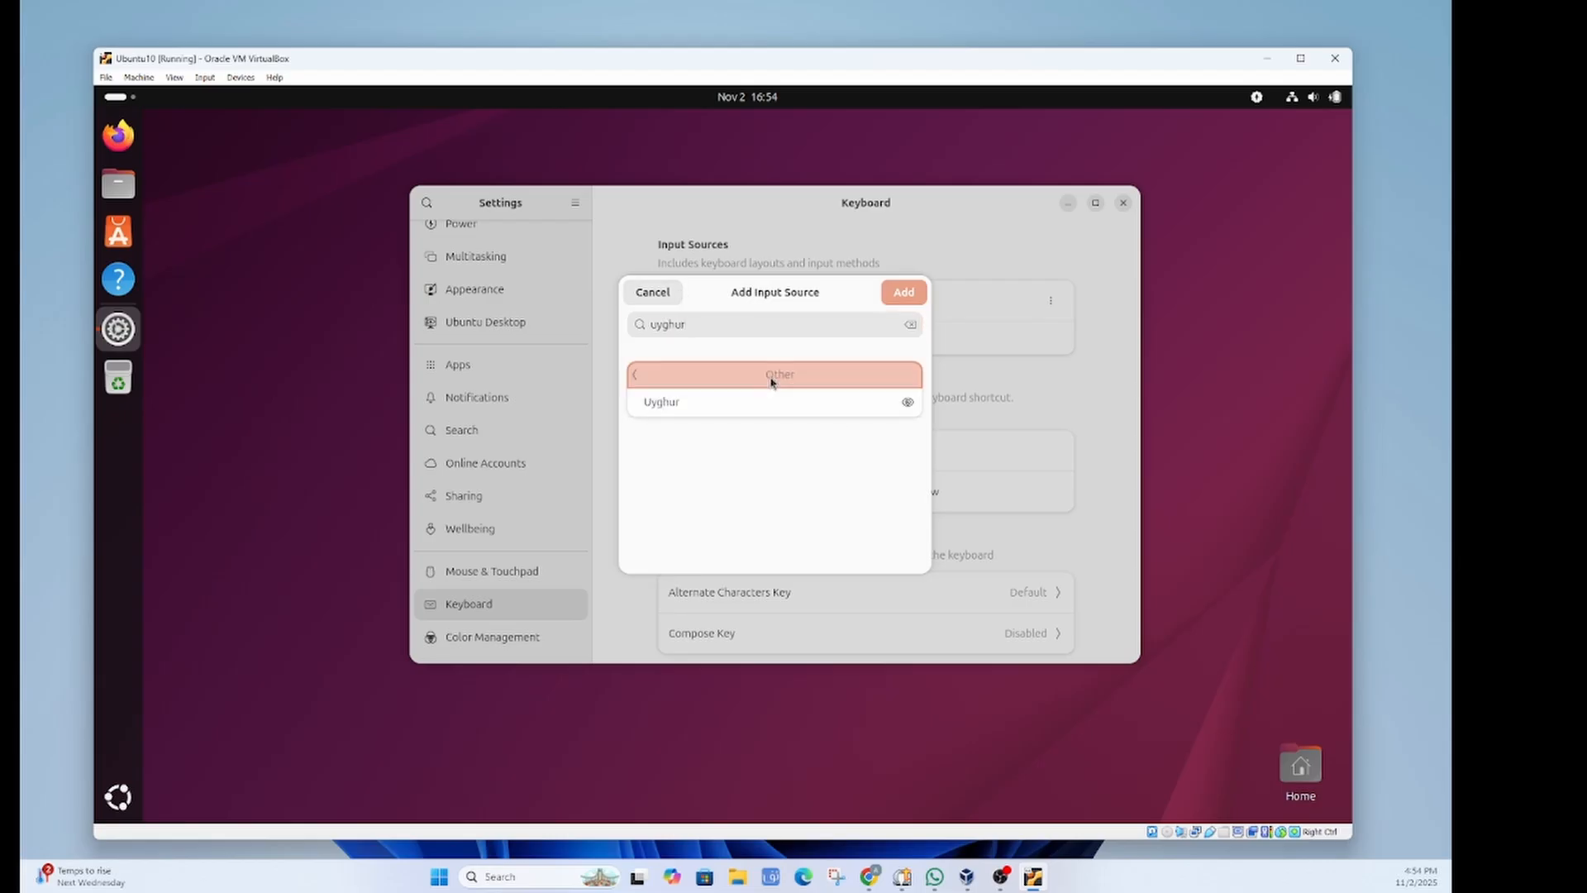
pyautogui.click(690, 405)
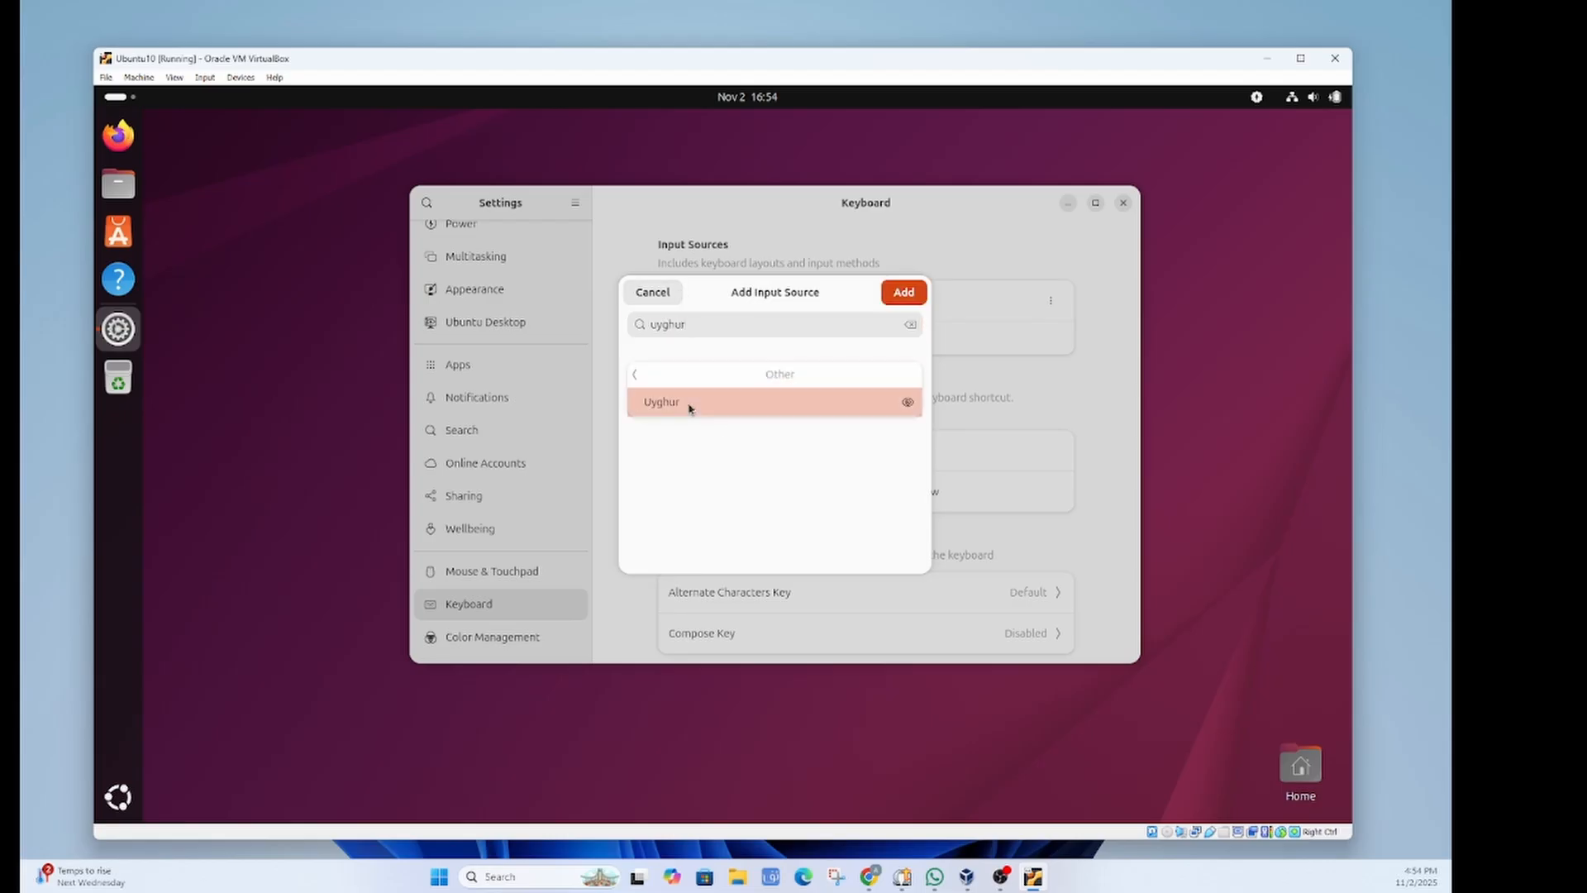
pyautogui.click(906, 295)
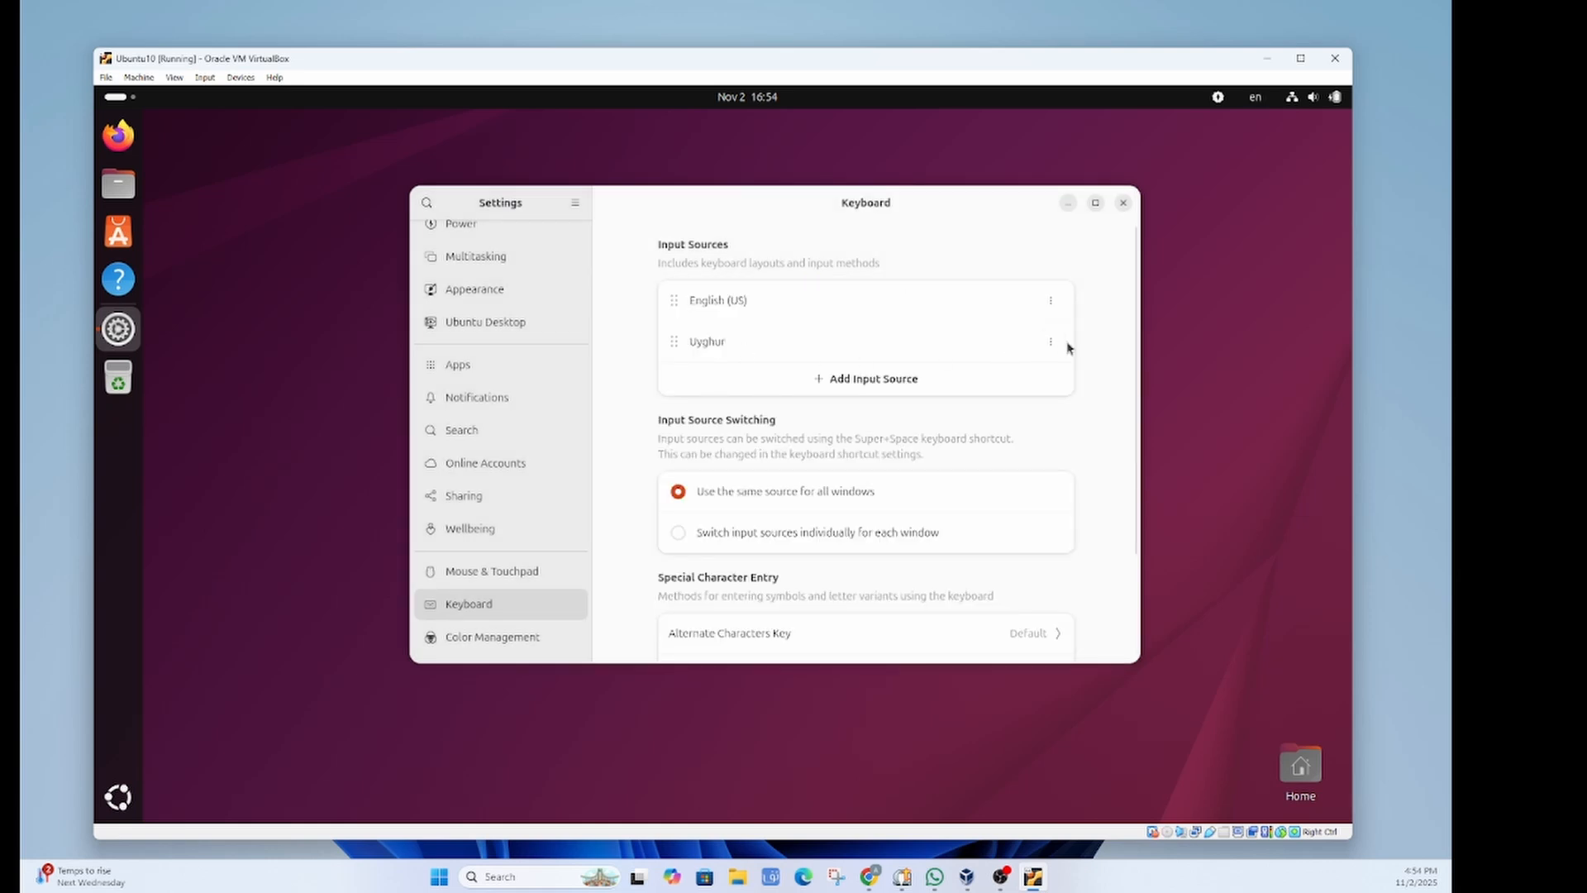
# Step: Check the Uyghur input source's options, then go to the System settings page
pyautogui.click(1051, 342)
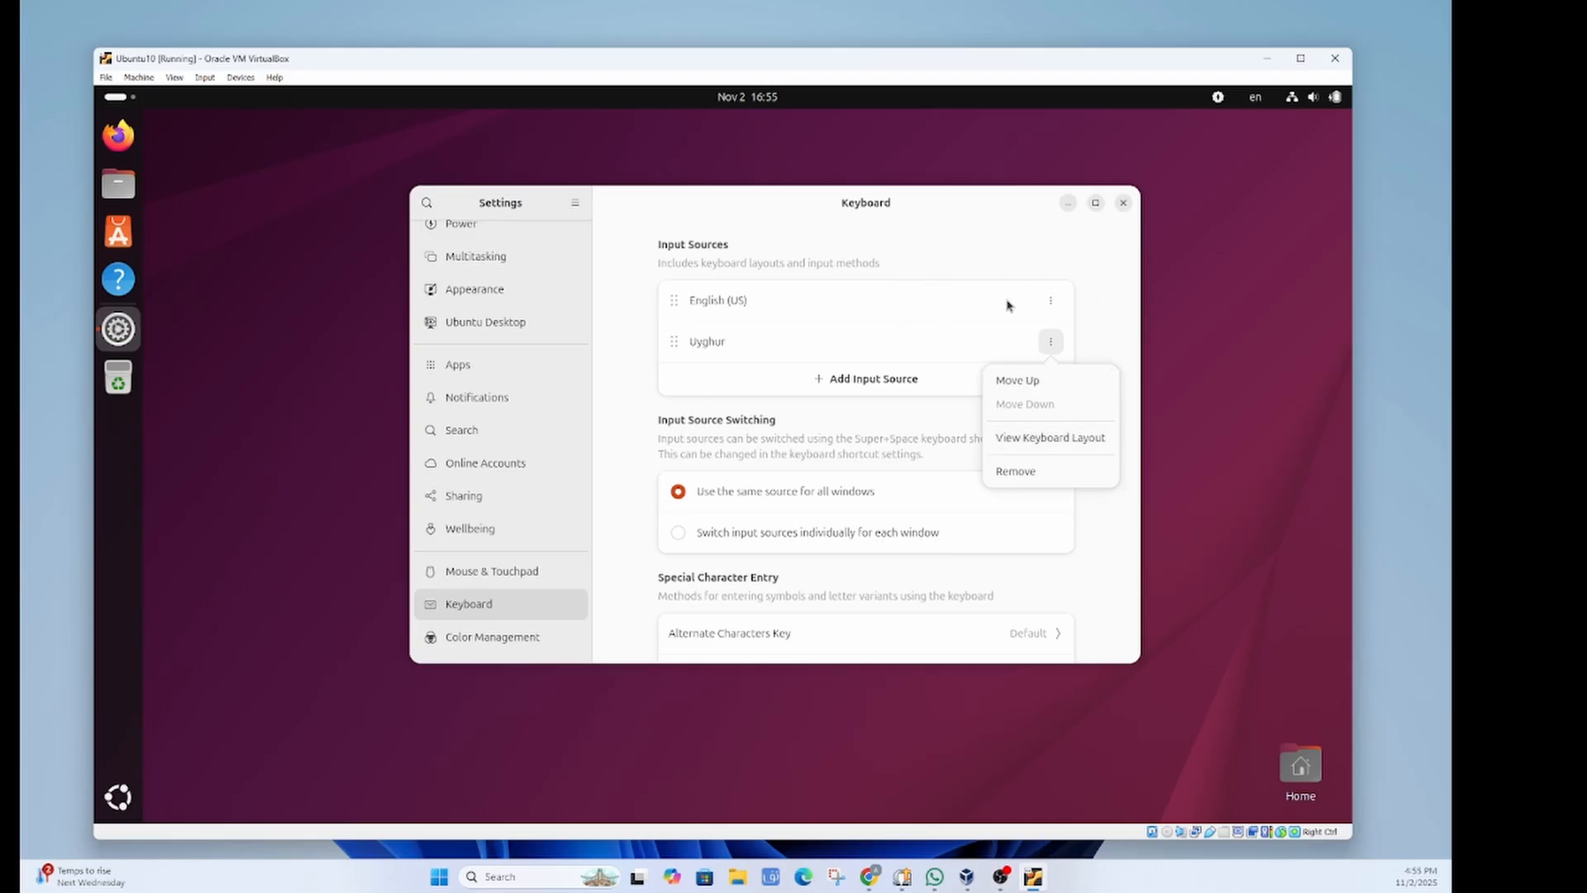
pyautogui.scroll(-3, 884, 329)
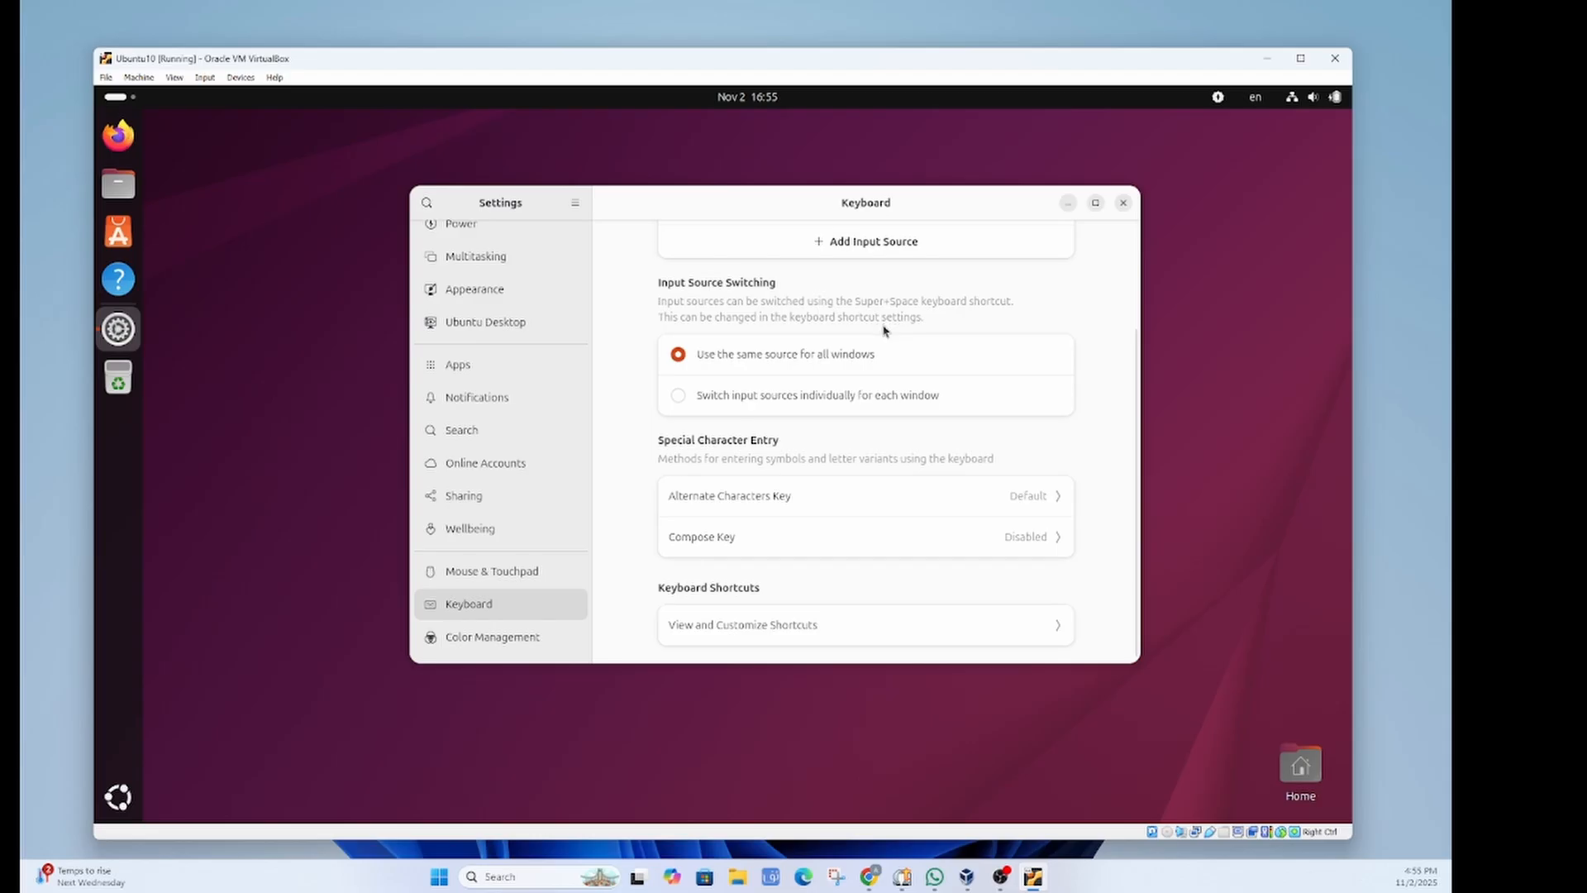
pyautogui.scroll(-3, 517, 488)
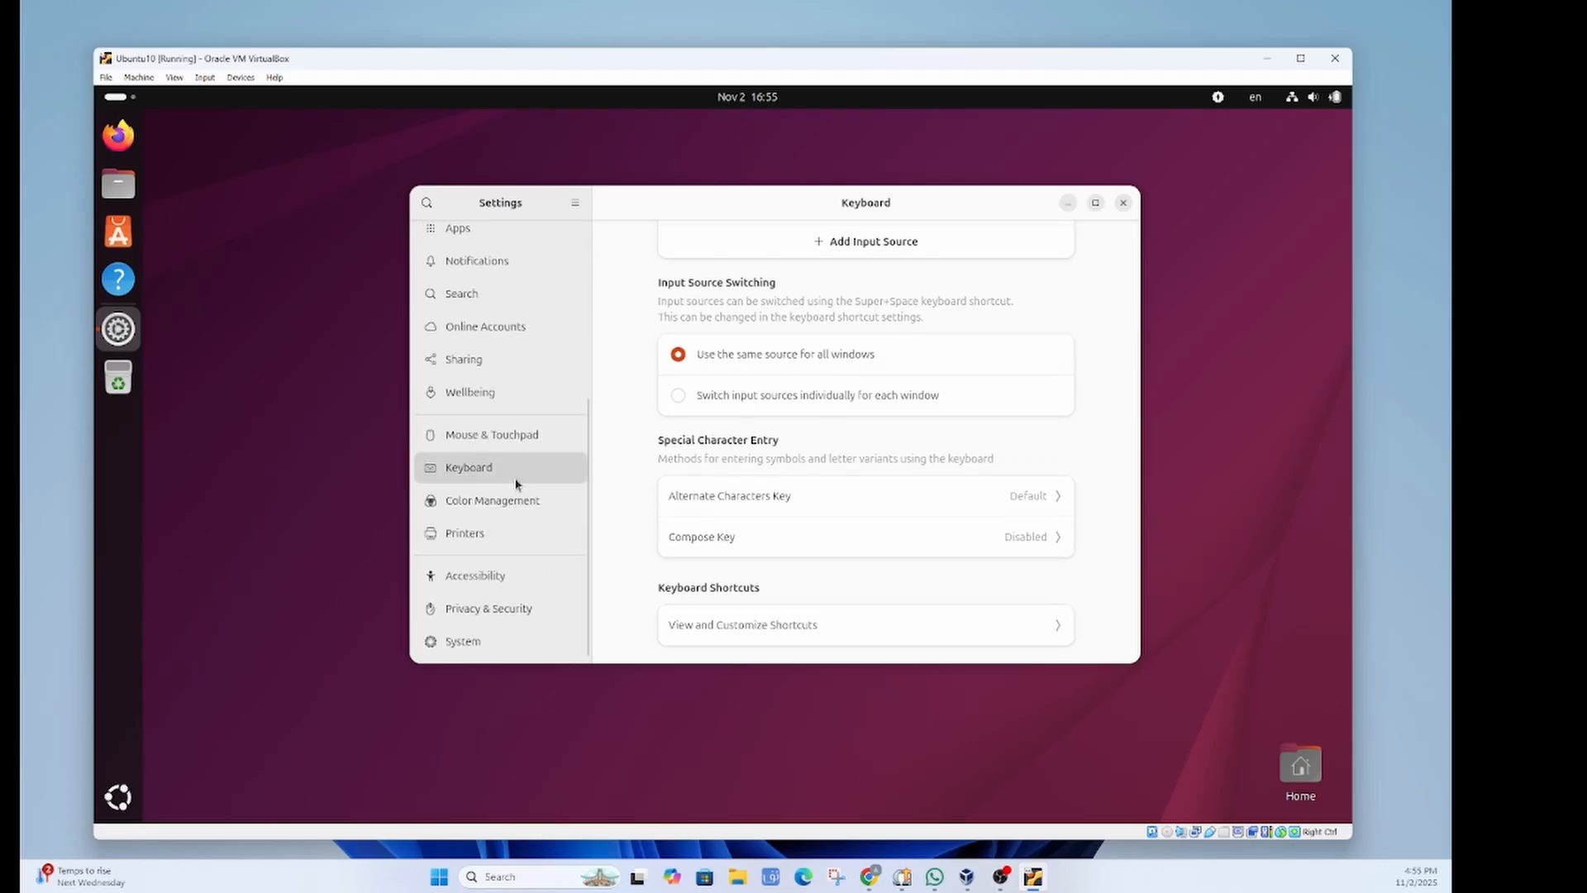
pyautogui.scroll(6, 493, 554)
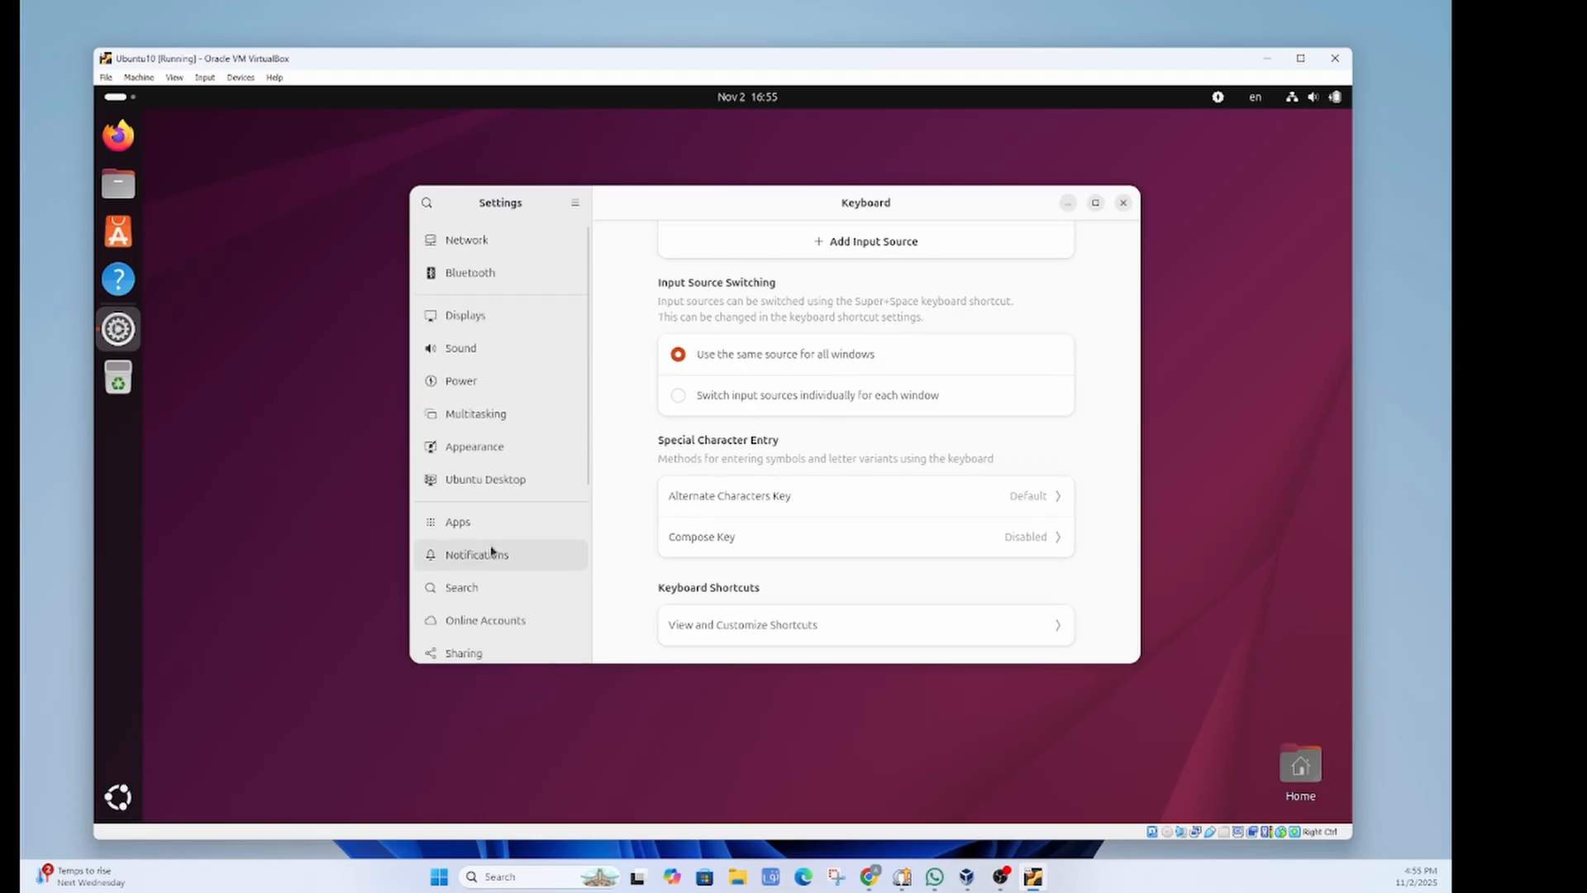
pyautogui.scroll(-6, 492, 553)
pyautogui.click(463, 641)
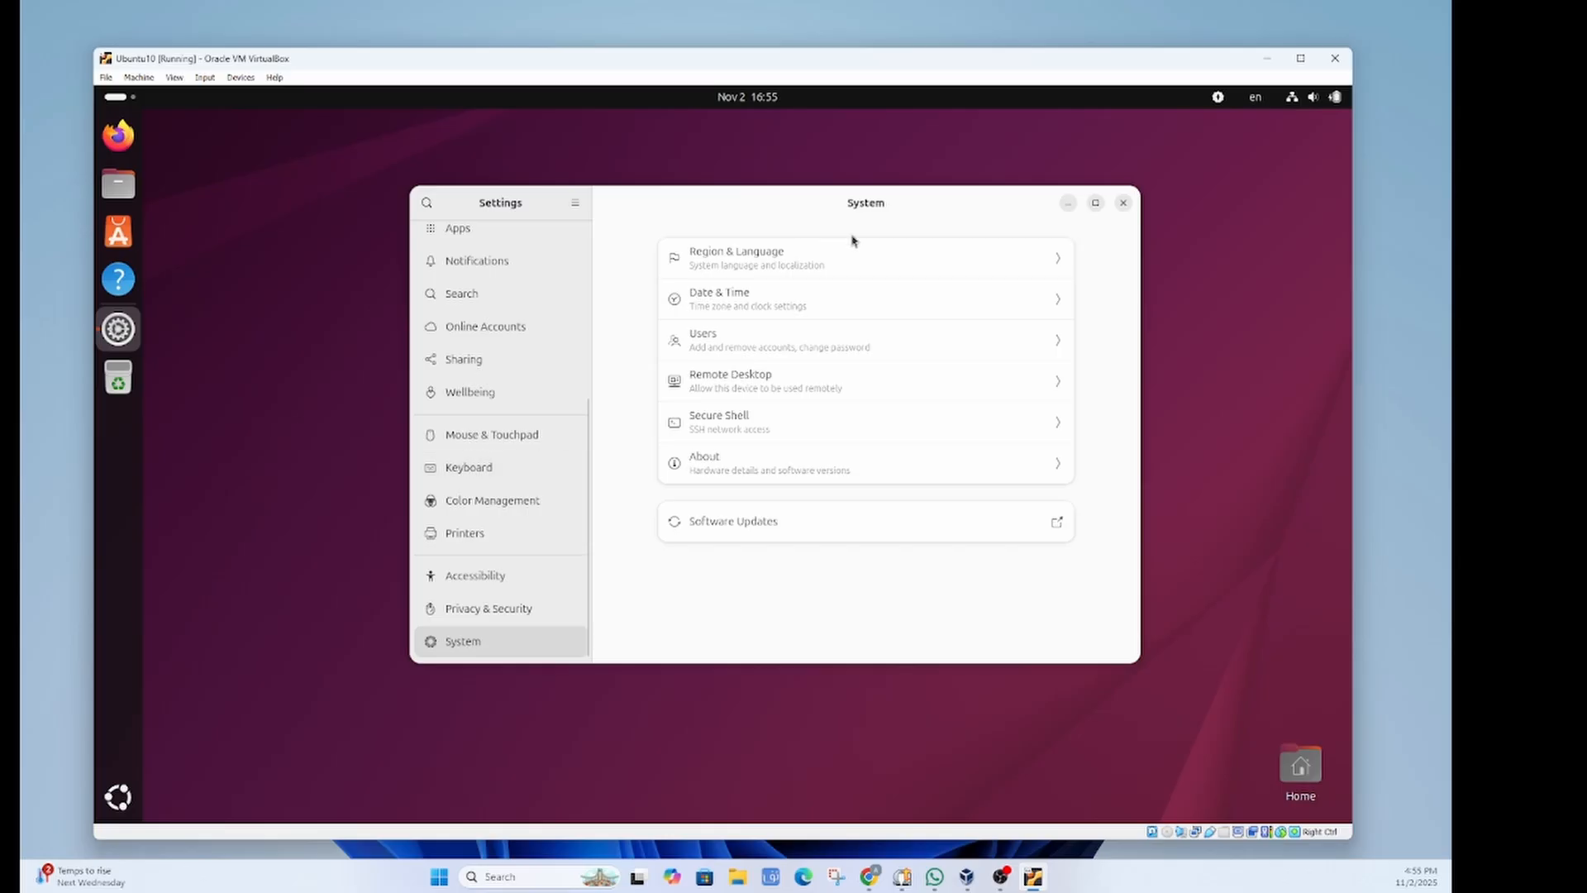
# Step: Install the missing language support from Manage Installed Languages, authenticating with the account password
pyautogui.click(929, 258)
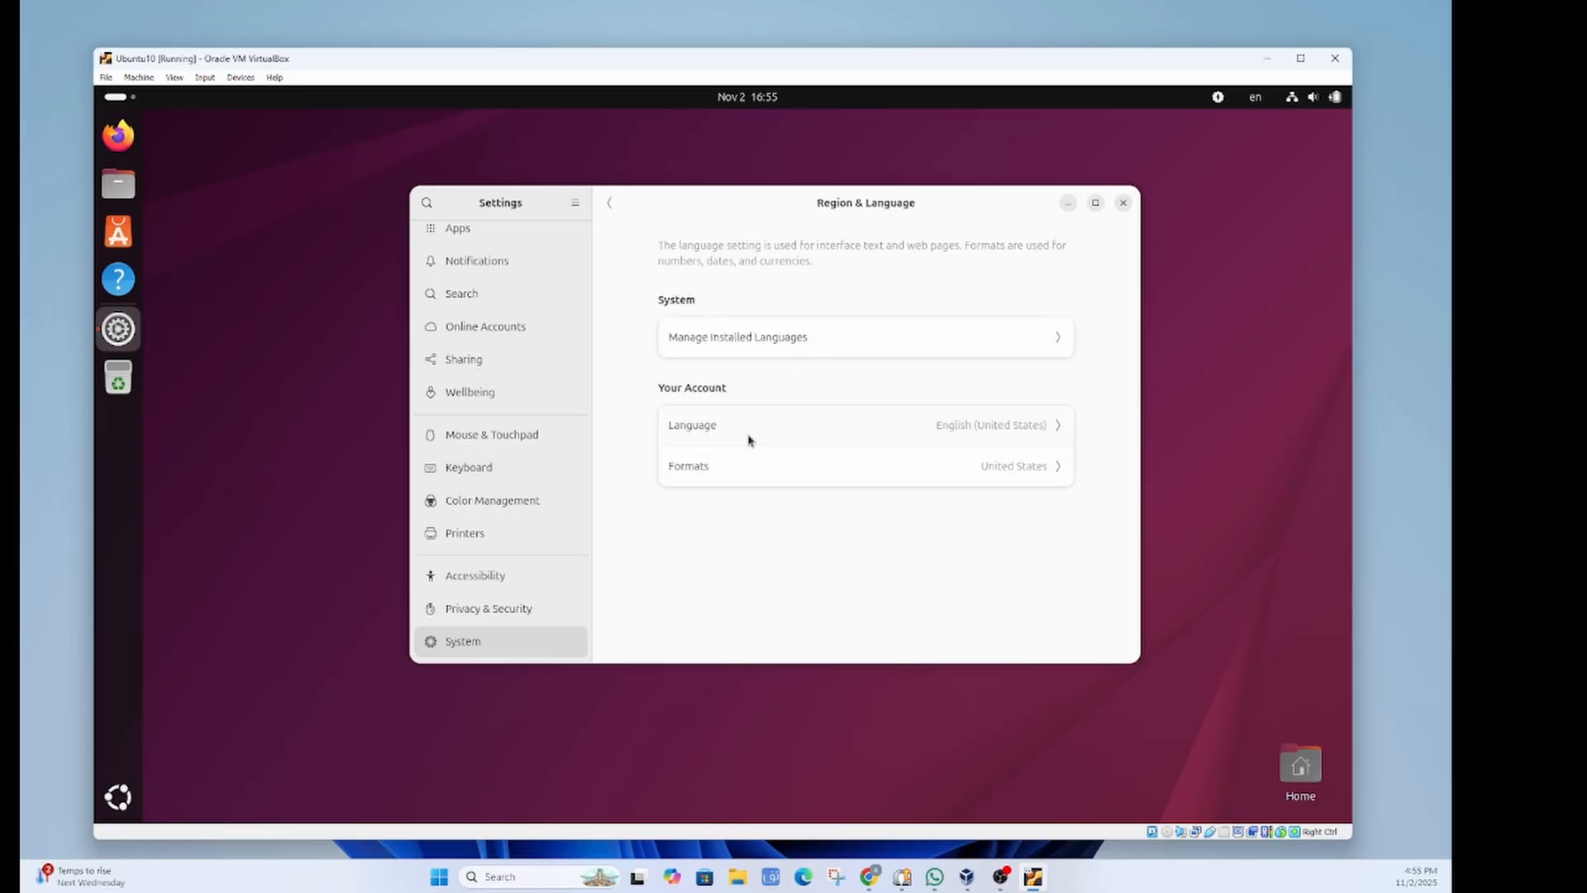
pyautogui.click(785, 341)
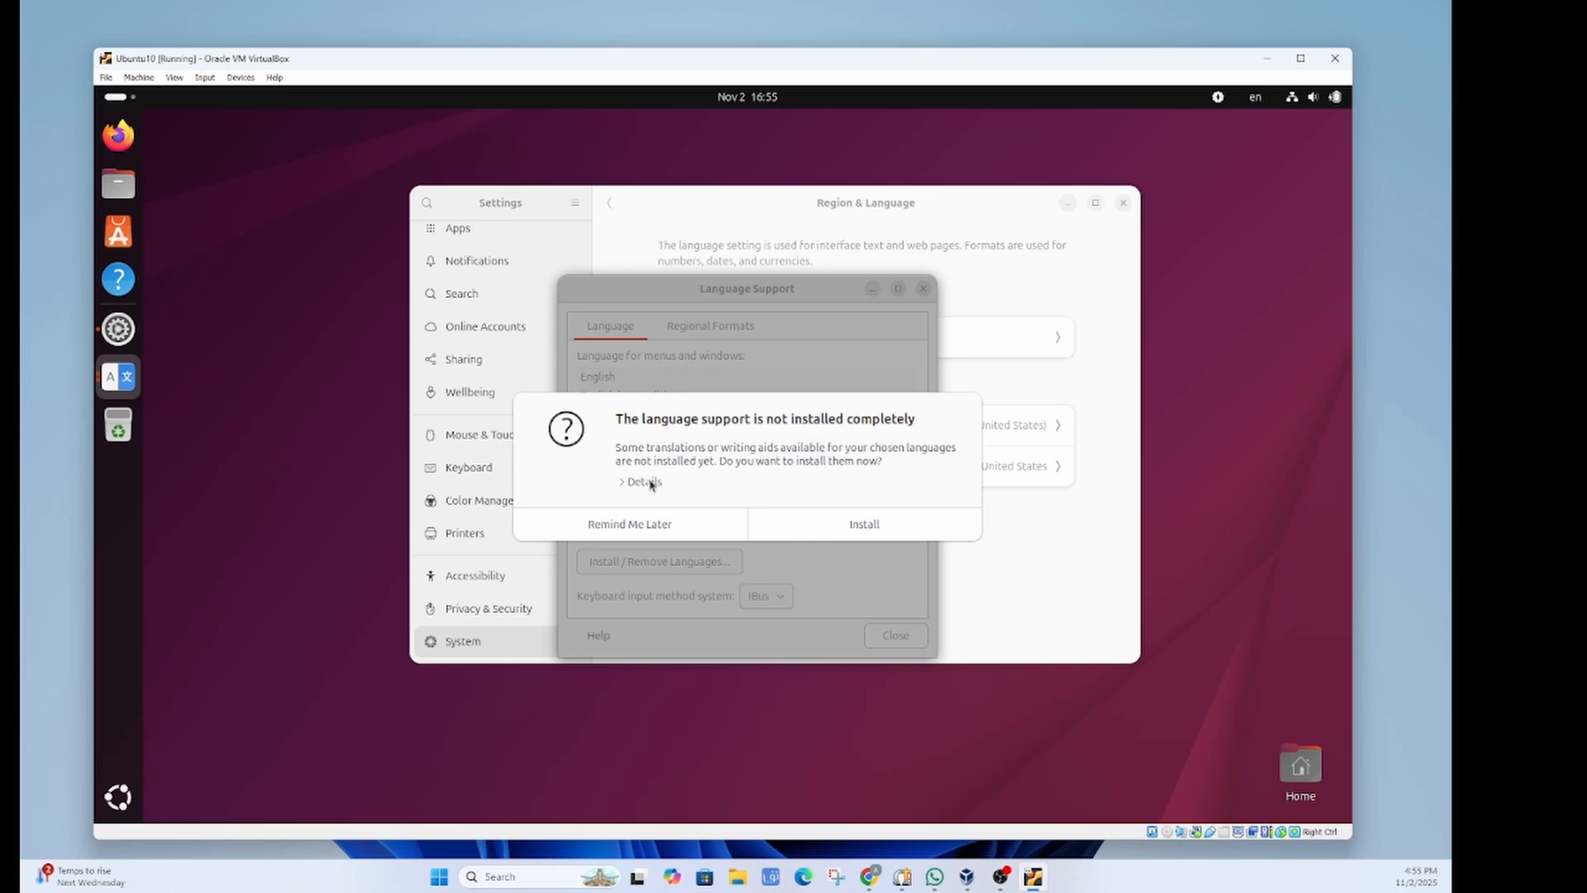
pyautogui.click(851, 532)
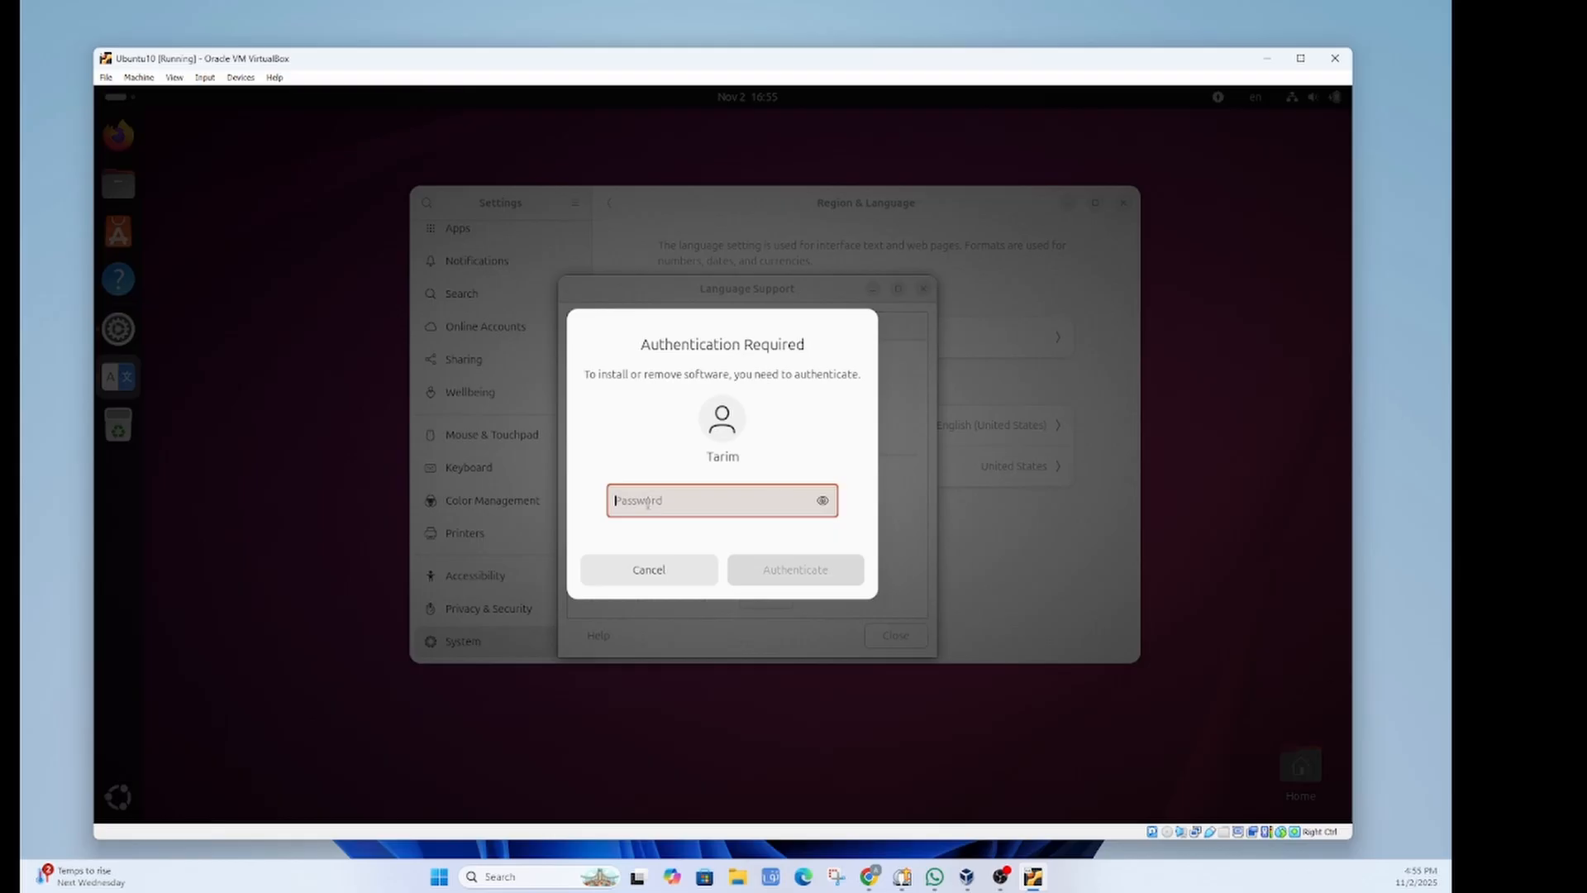
pyautogui.write('•')
pyautogui.click(795, 571)
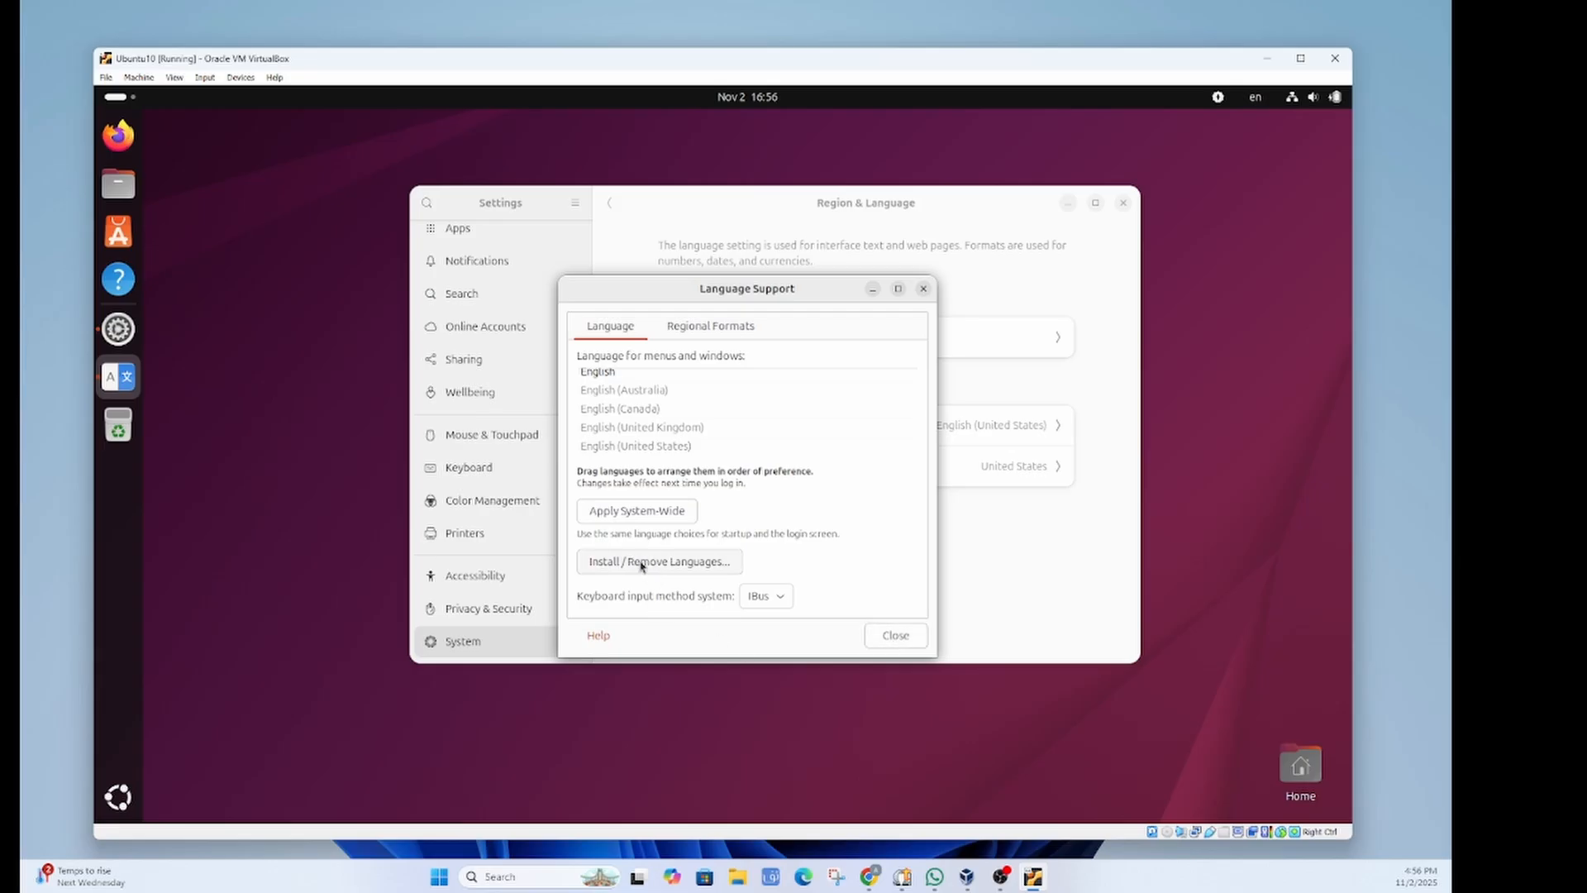
# Step: Tick Uighur in the Install / Remove Languages list and apply to install its language pack
pyautogui.click(669, 567)
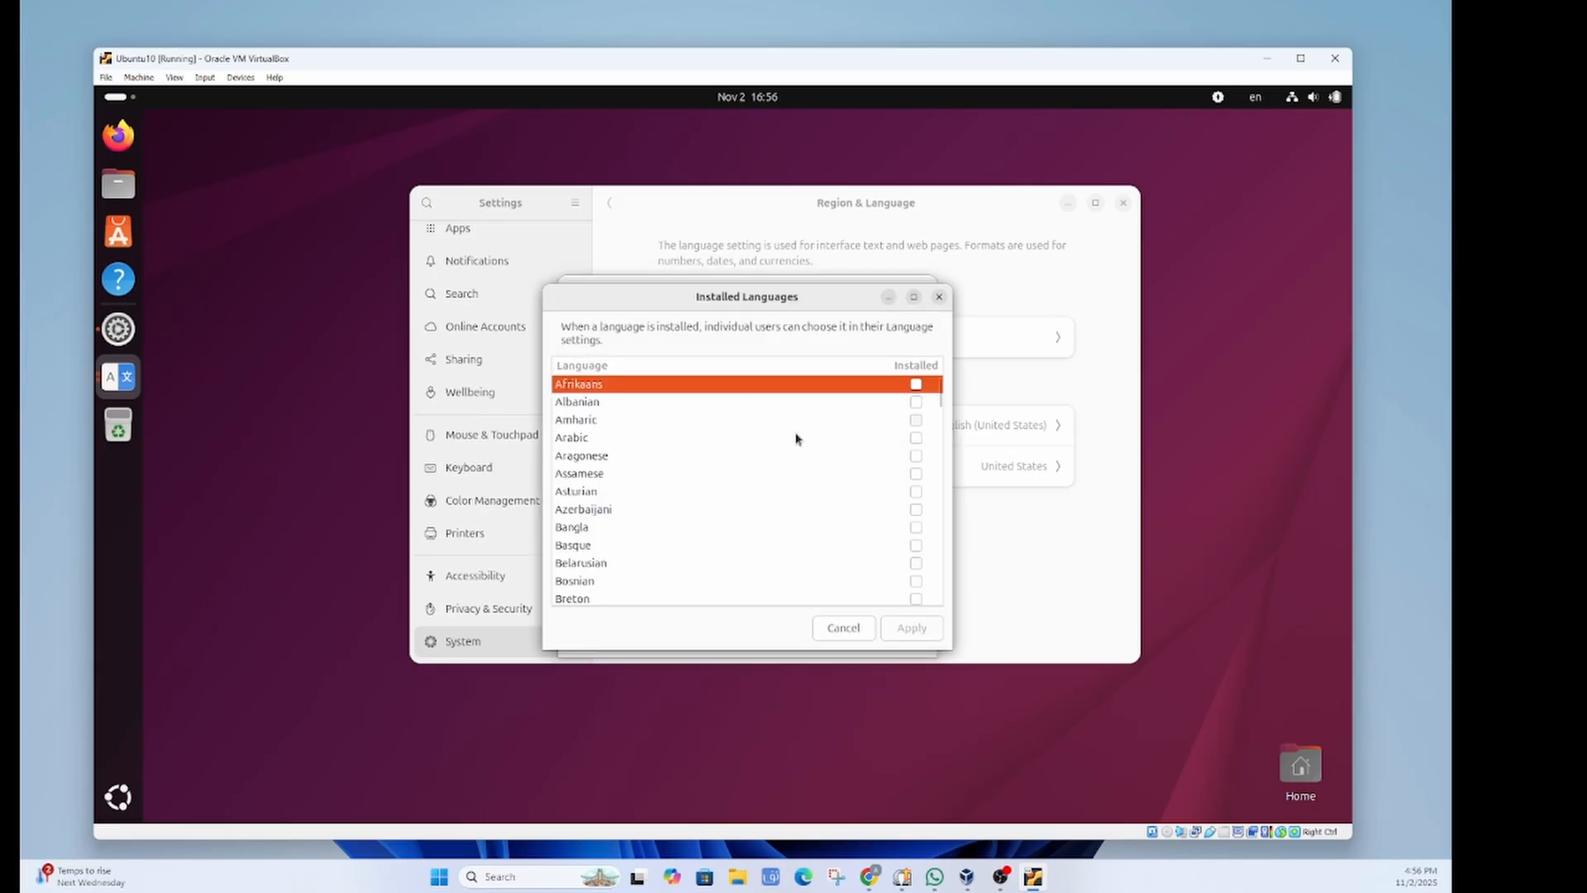
pyautogui.scroll(-3, 781, 415)
pyautogui.scroll(-2, 781, 415)
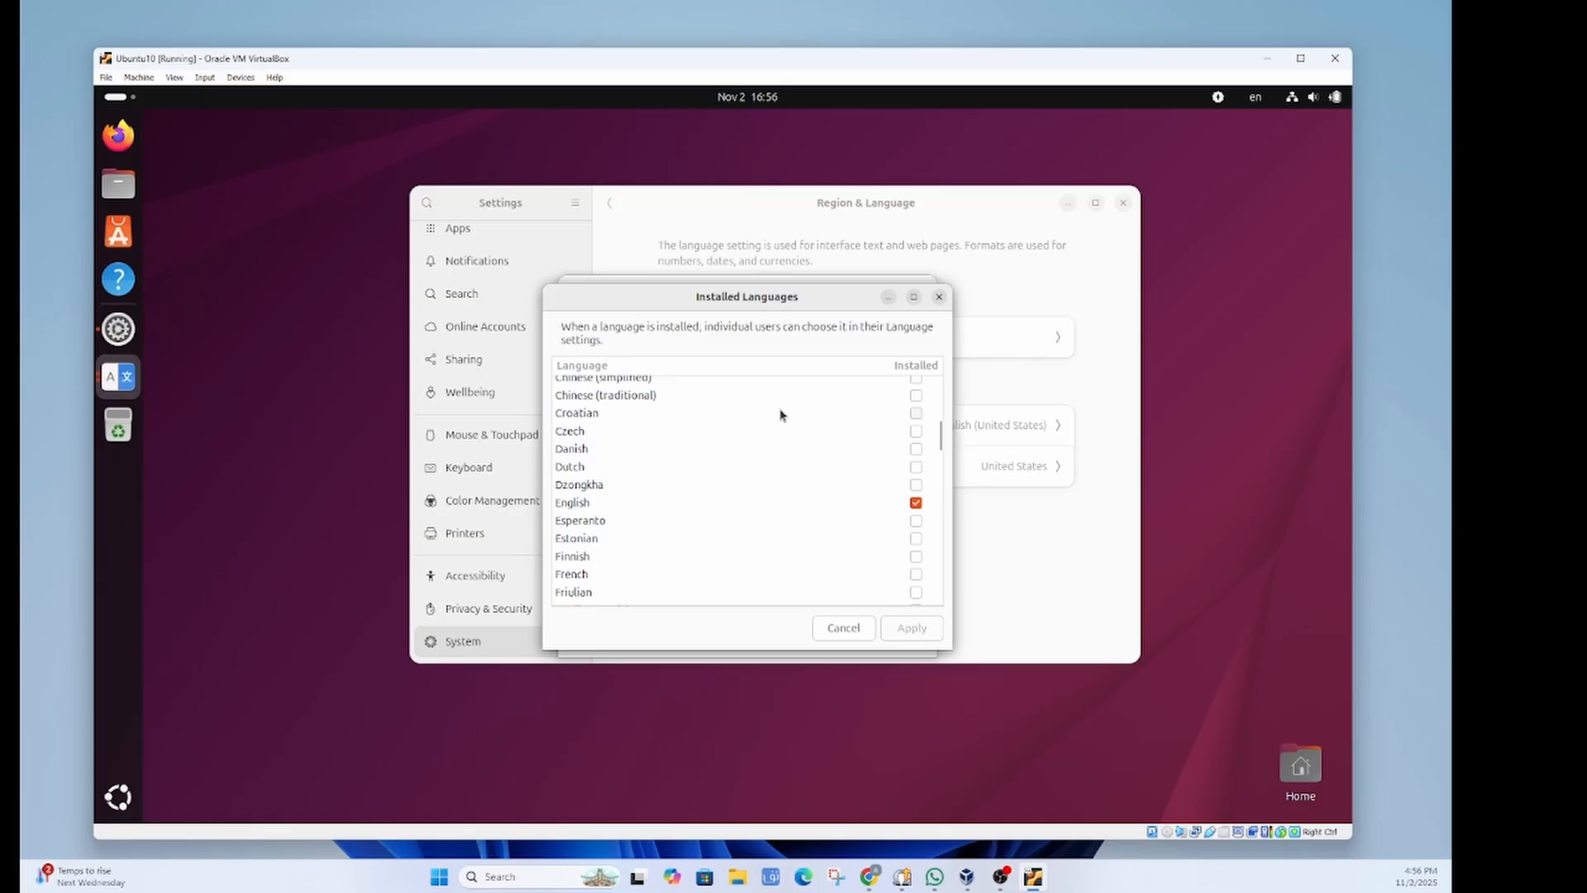
pyautogui.scroll(7, 783, 416)
pyautogui.scroll(-7, 797, 470)
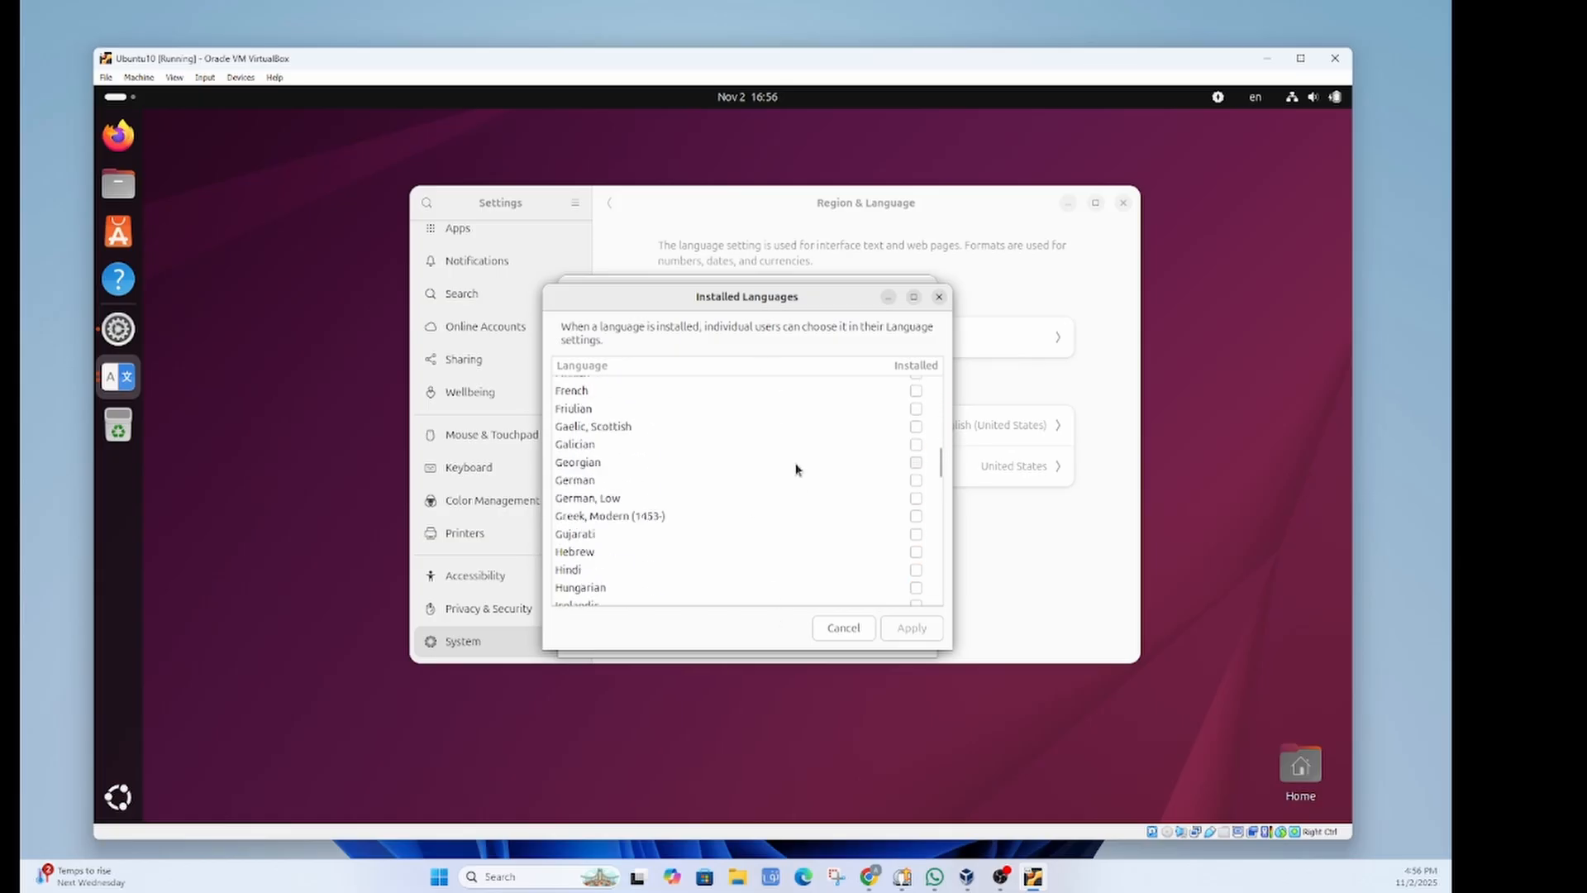
pyautogui.scroll(6, 794, 473)
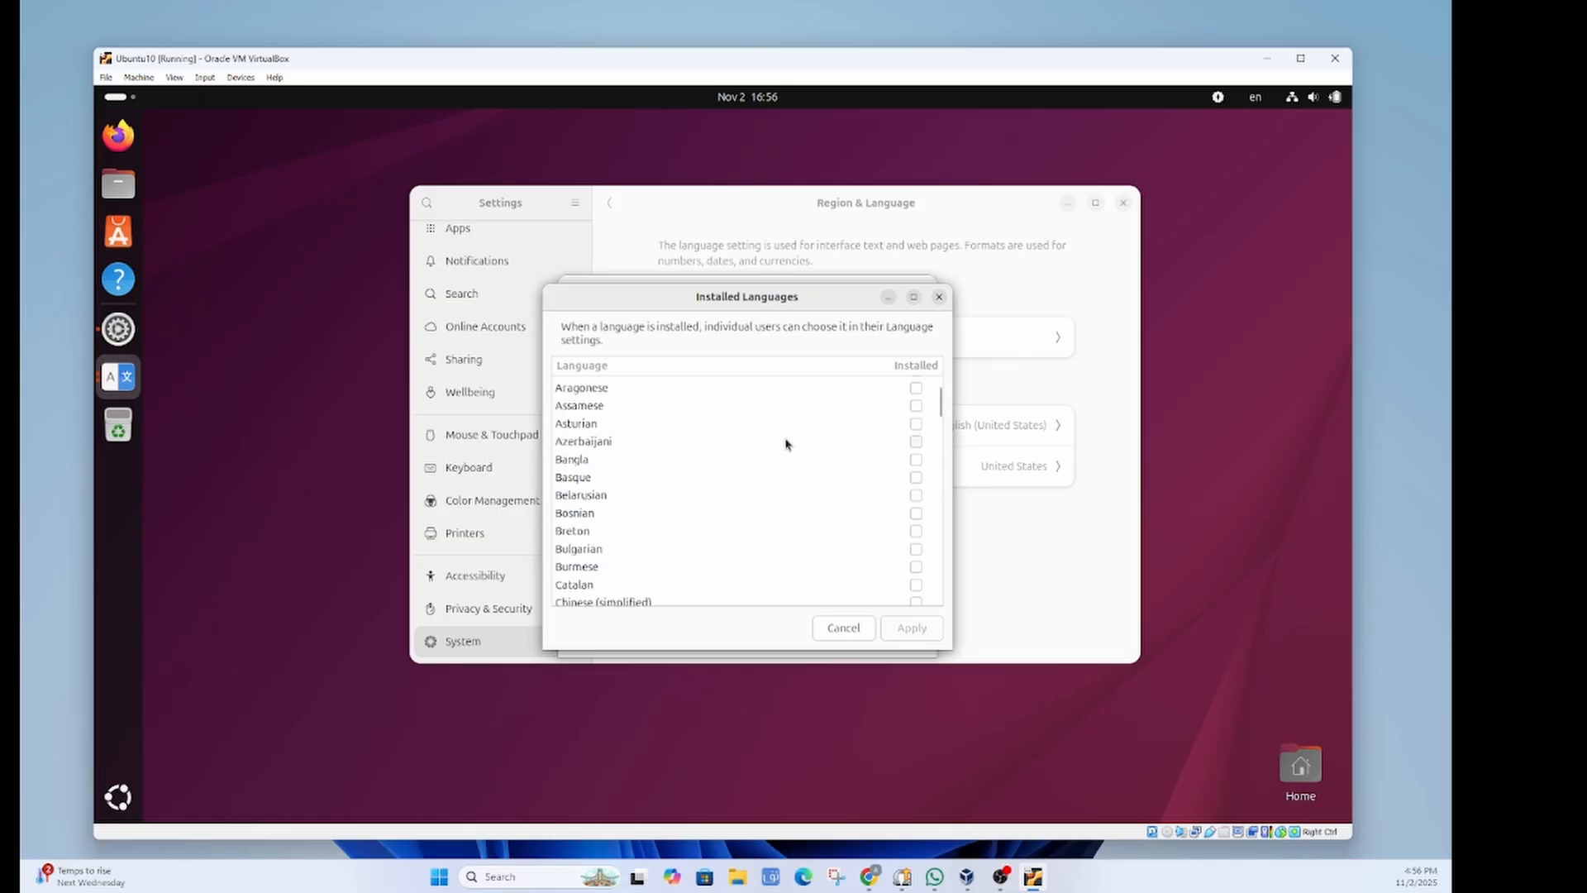
pyautogui.scroll(-7, 786, 444)
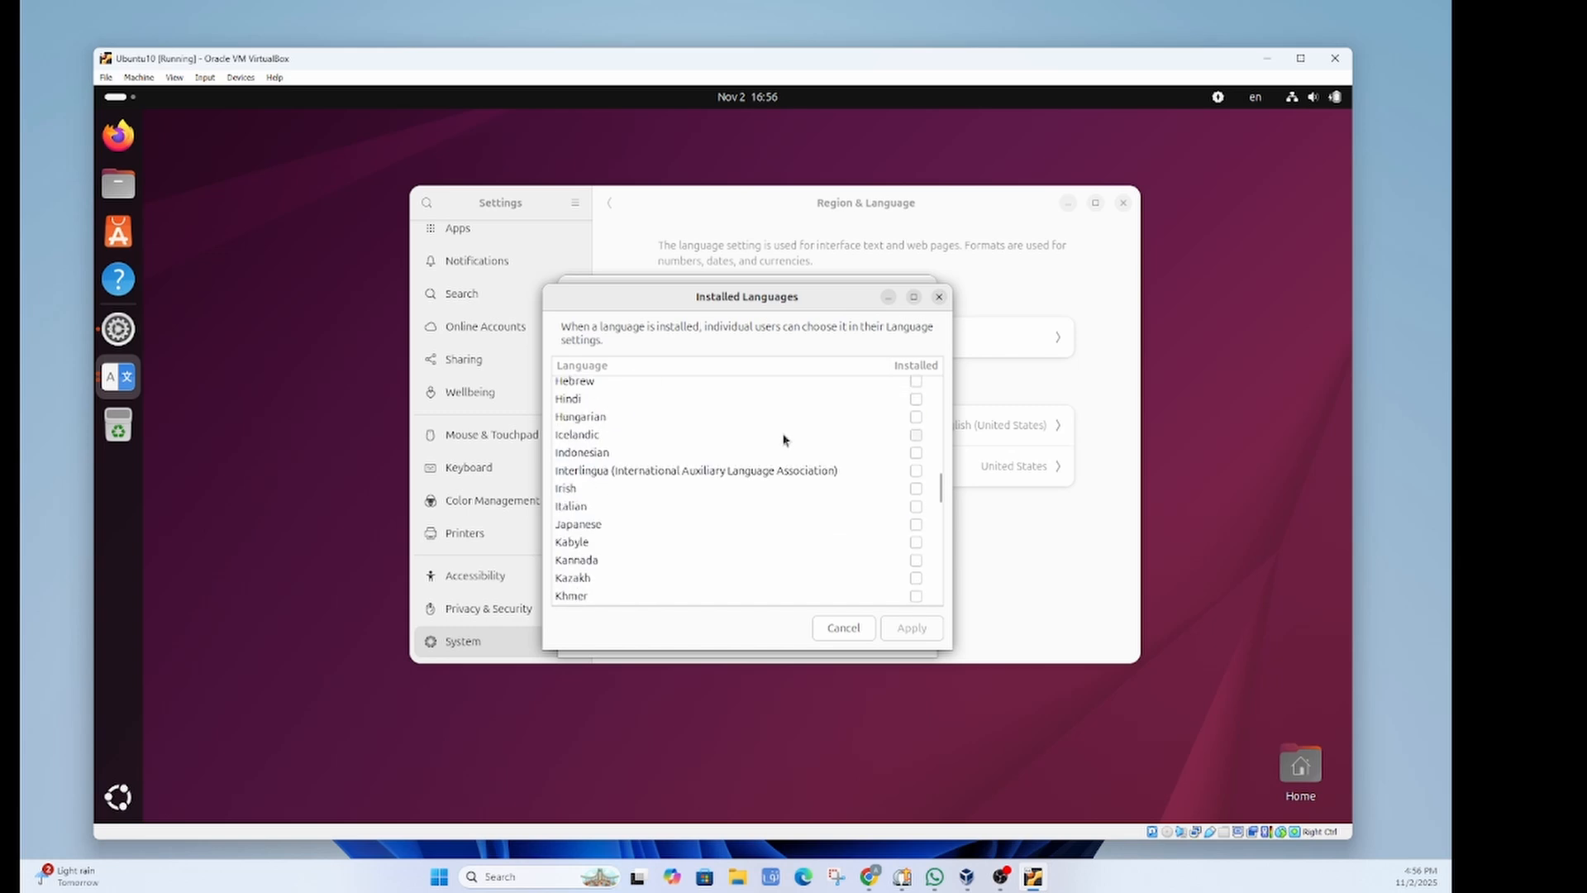
pyautogui.scroll(-10, 784, 440)
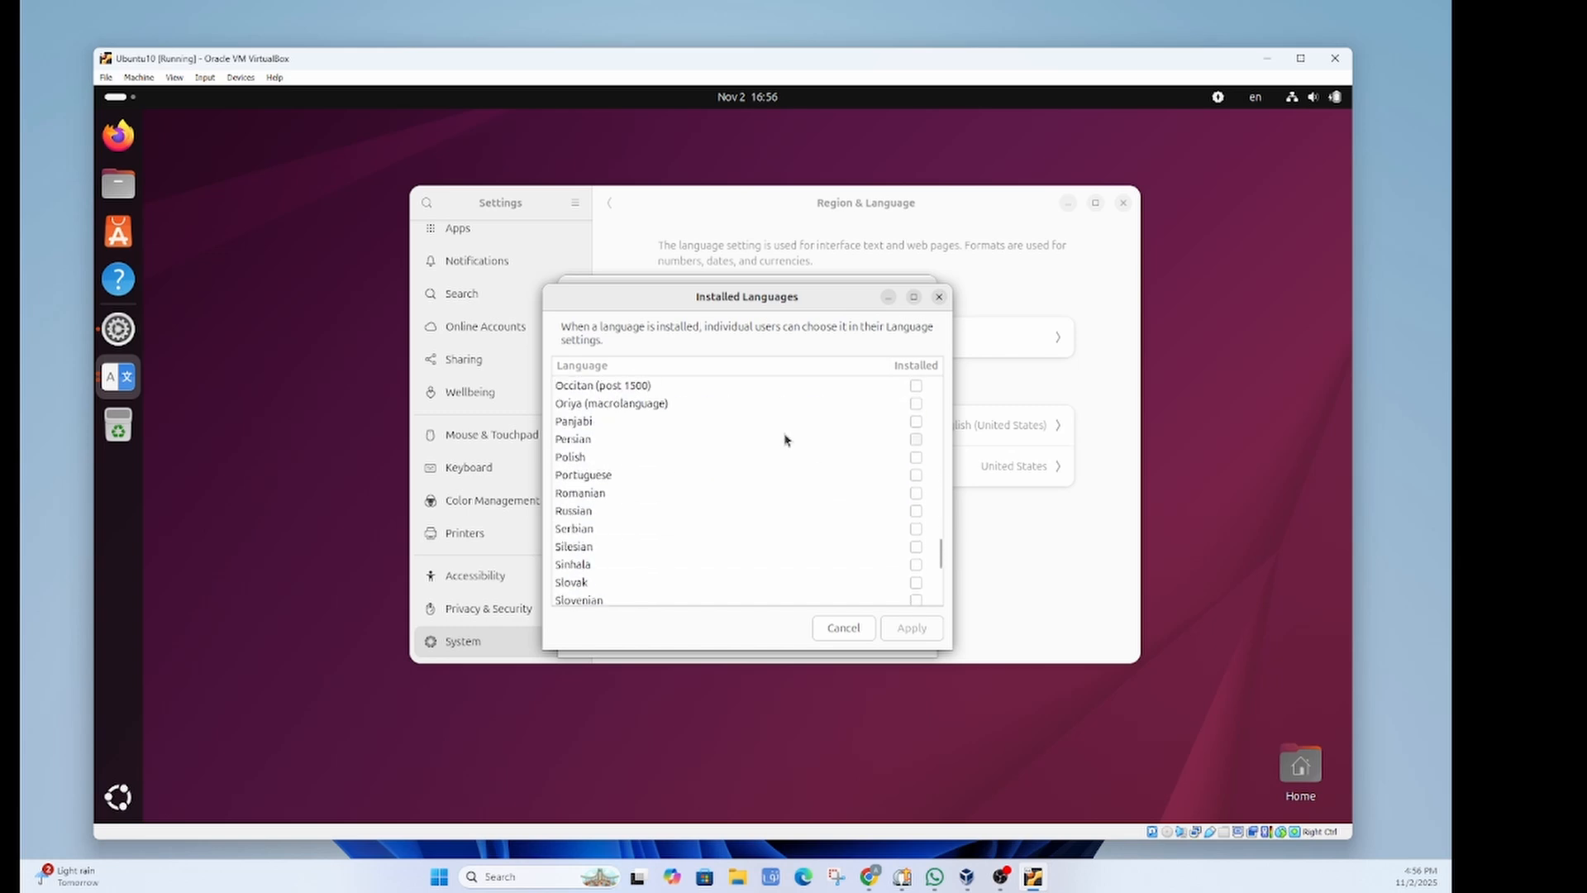
pyautogui.scroll(-4, 786, 440)
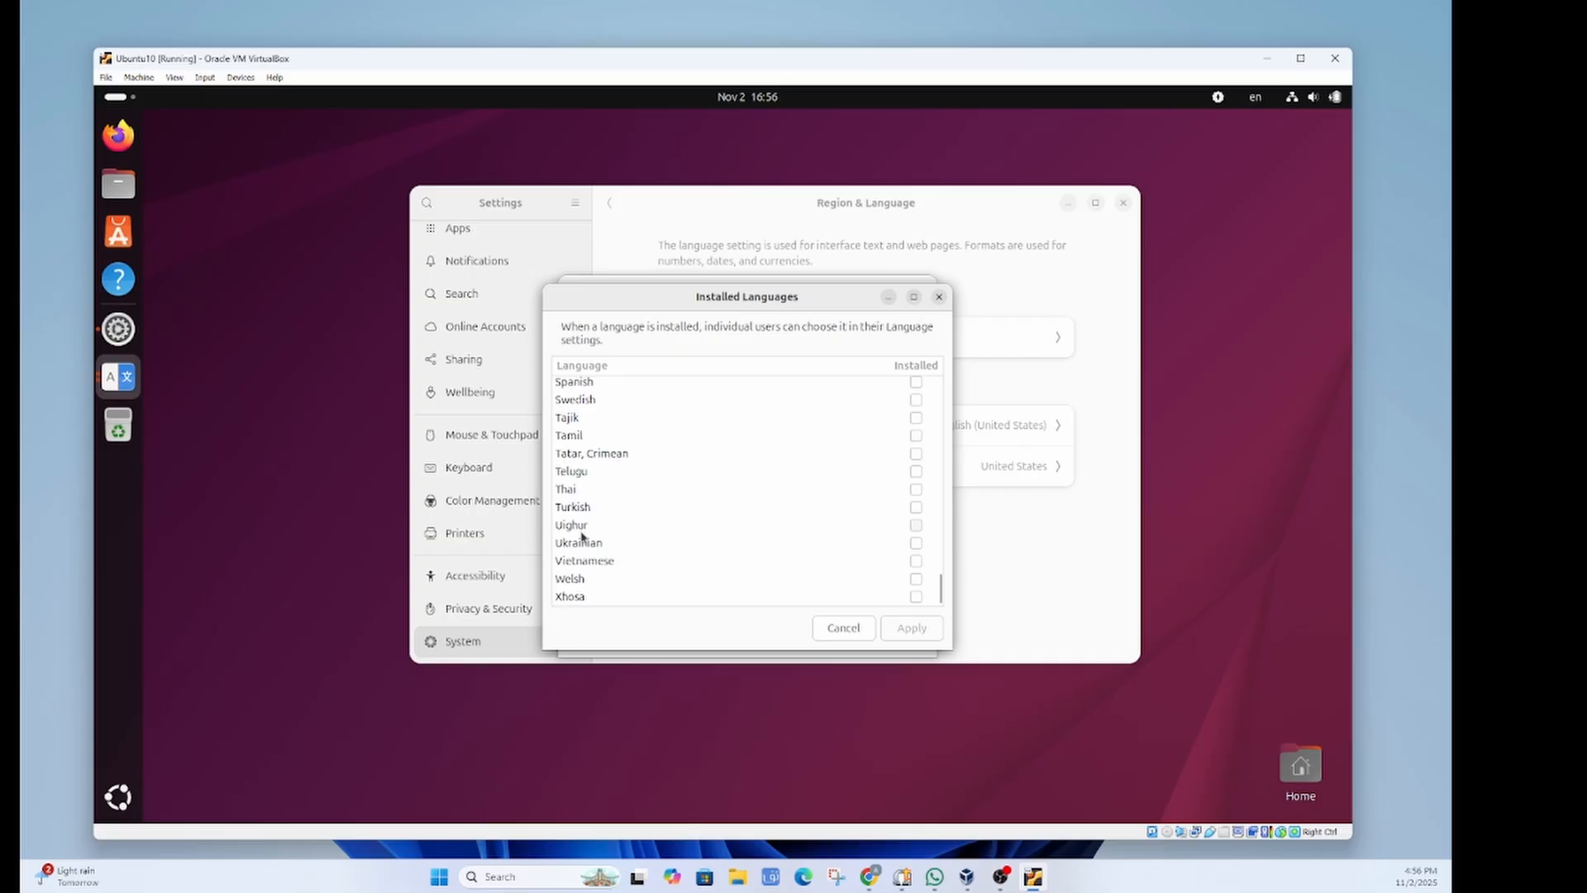
pyautogui.click(917, 526)
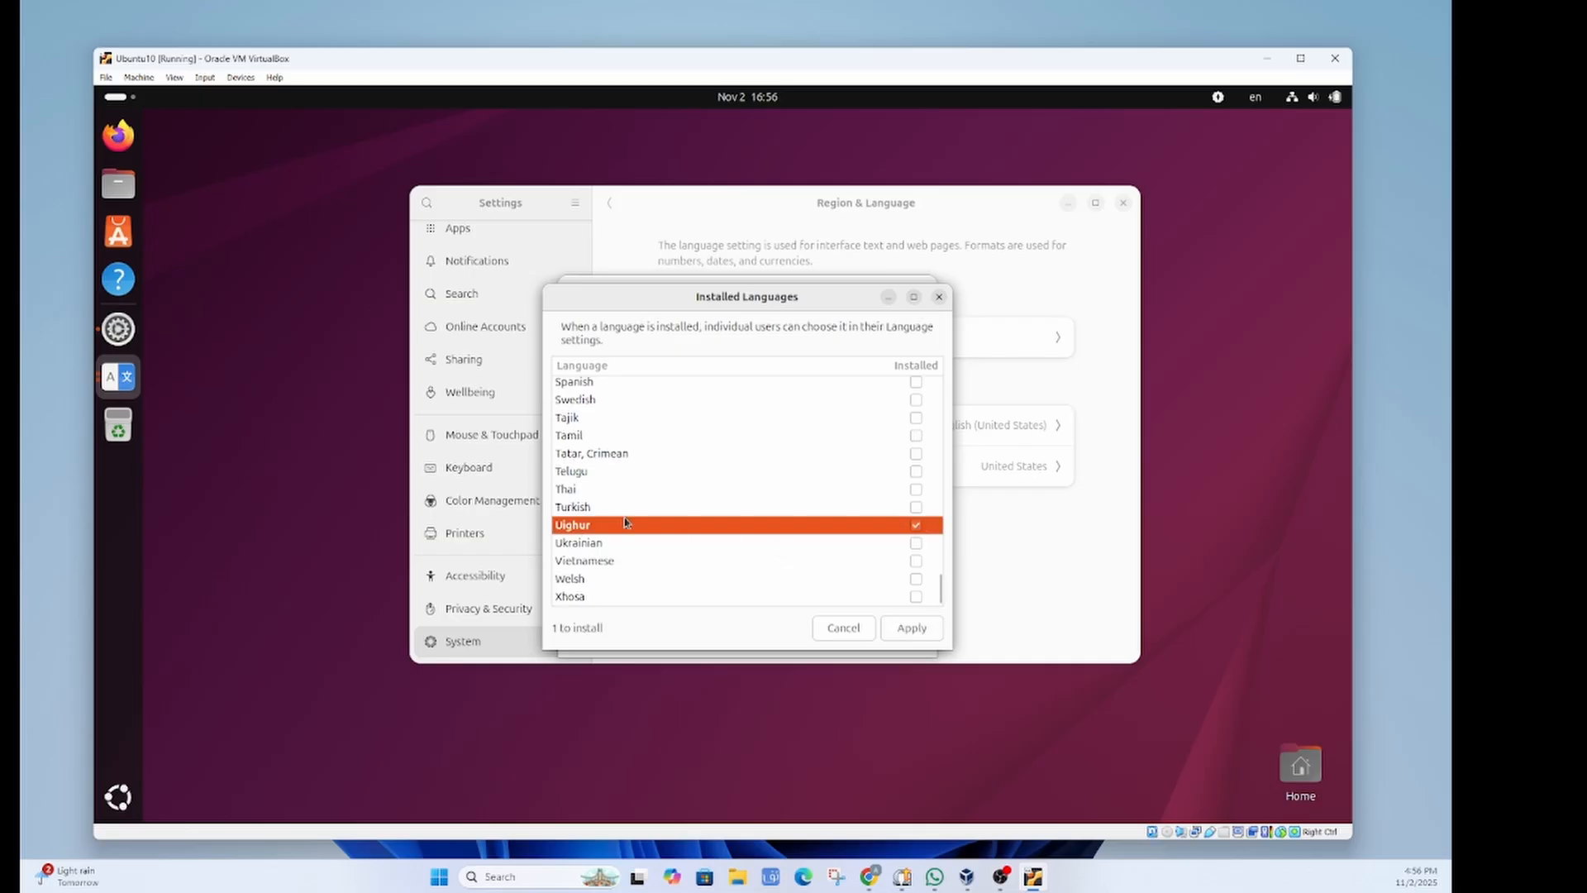
pyautogui.click(910, 629)
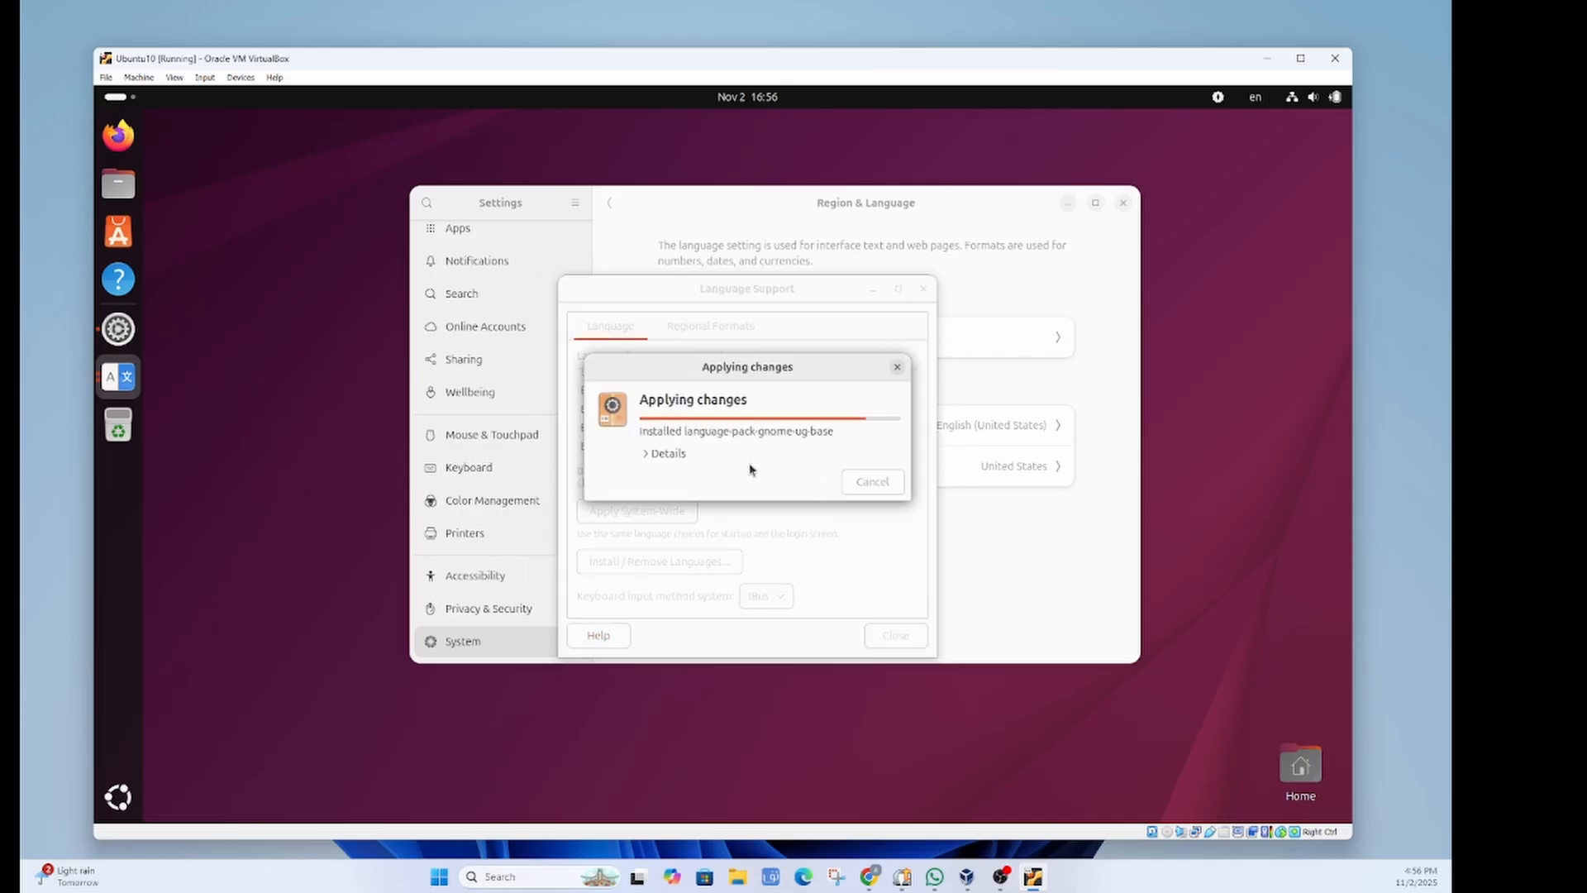
pyautogui.click(696, 449)
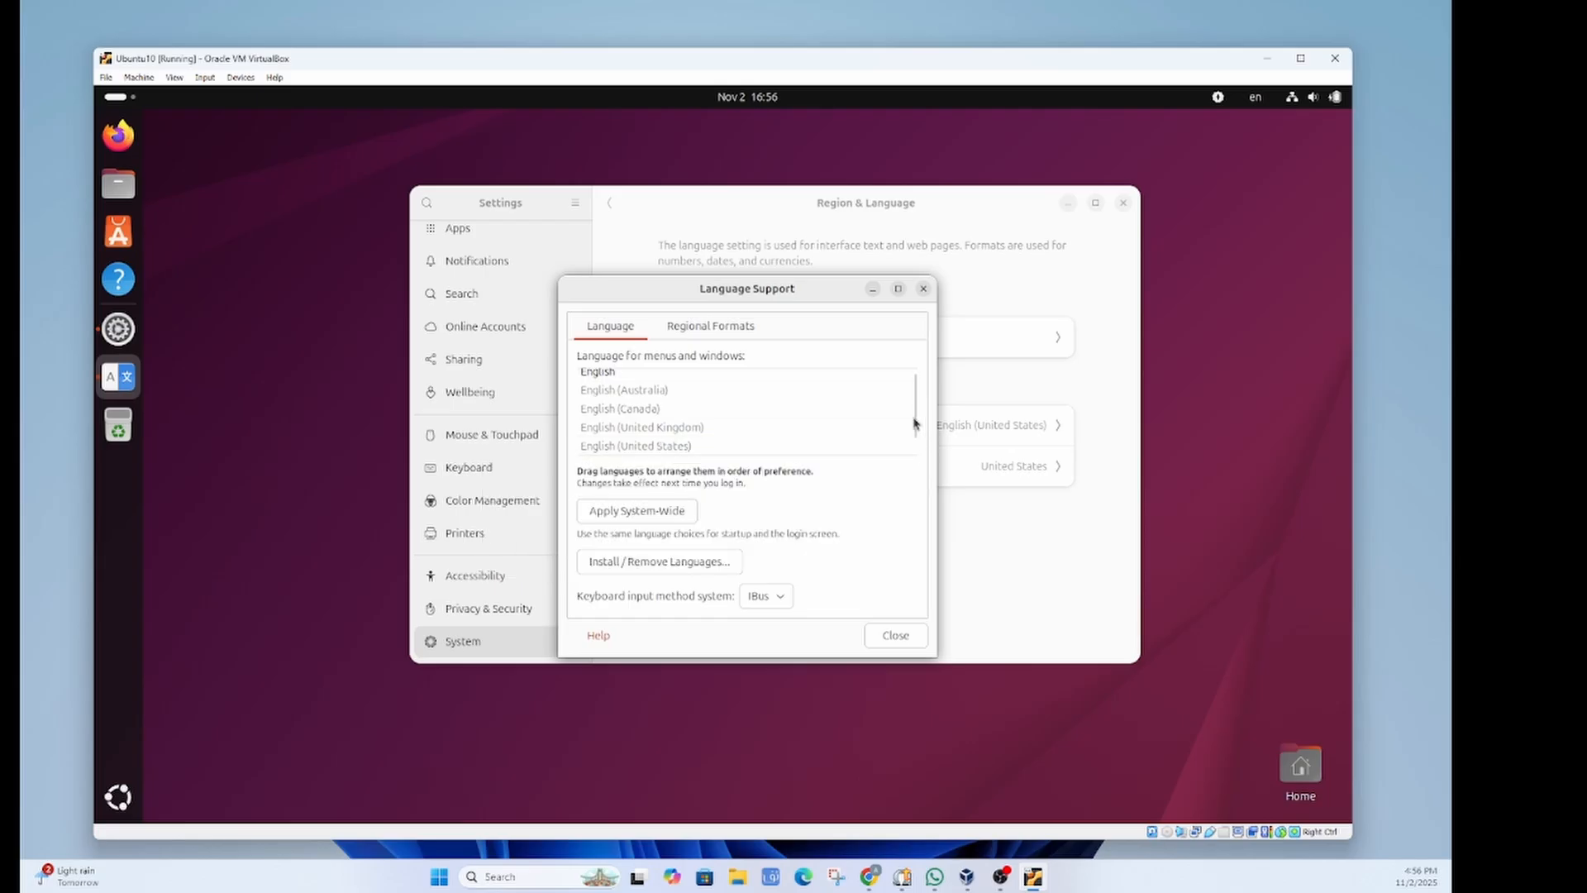
# Step: Try dragging Uighur above English in the language order, then close Language Support
pyautogui.moveTo(914, 423); pyautogui.dragTo(909, 459)
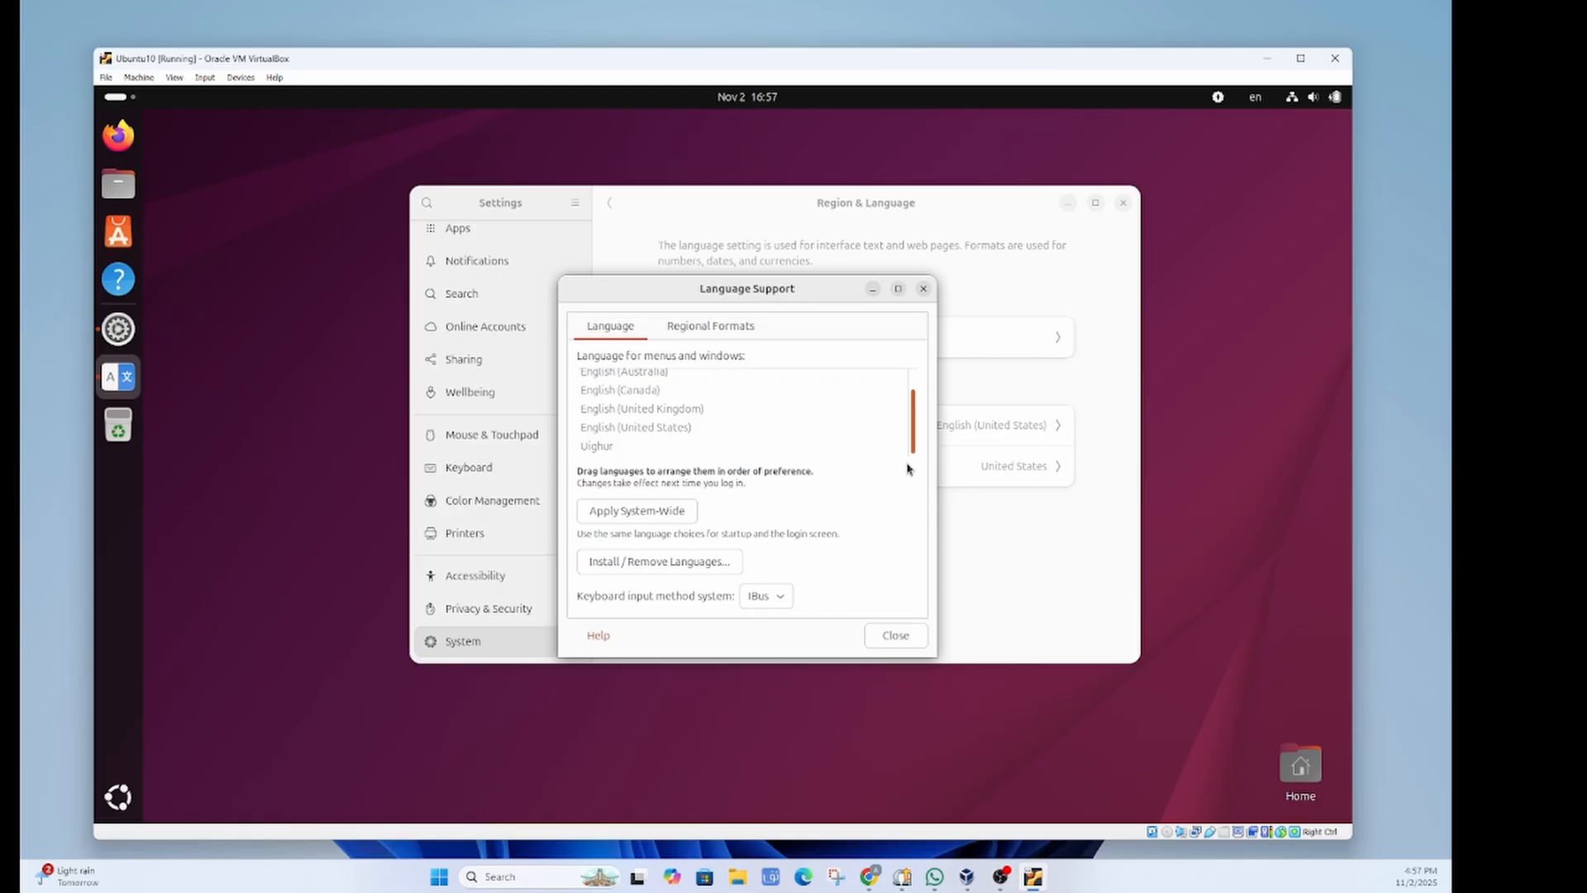
pyautogui.click(799, 447)
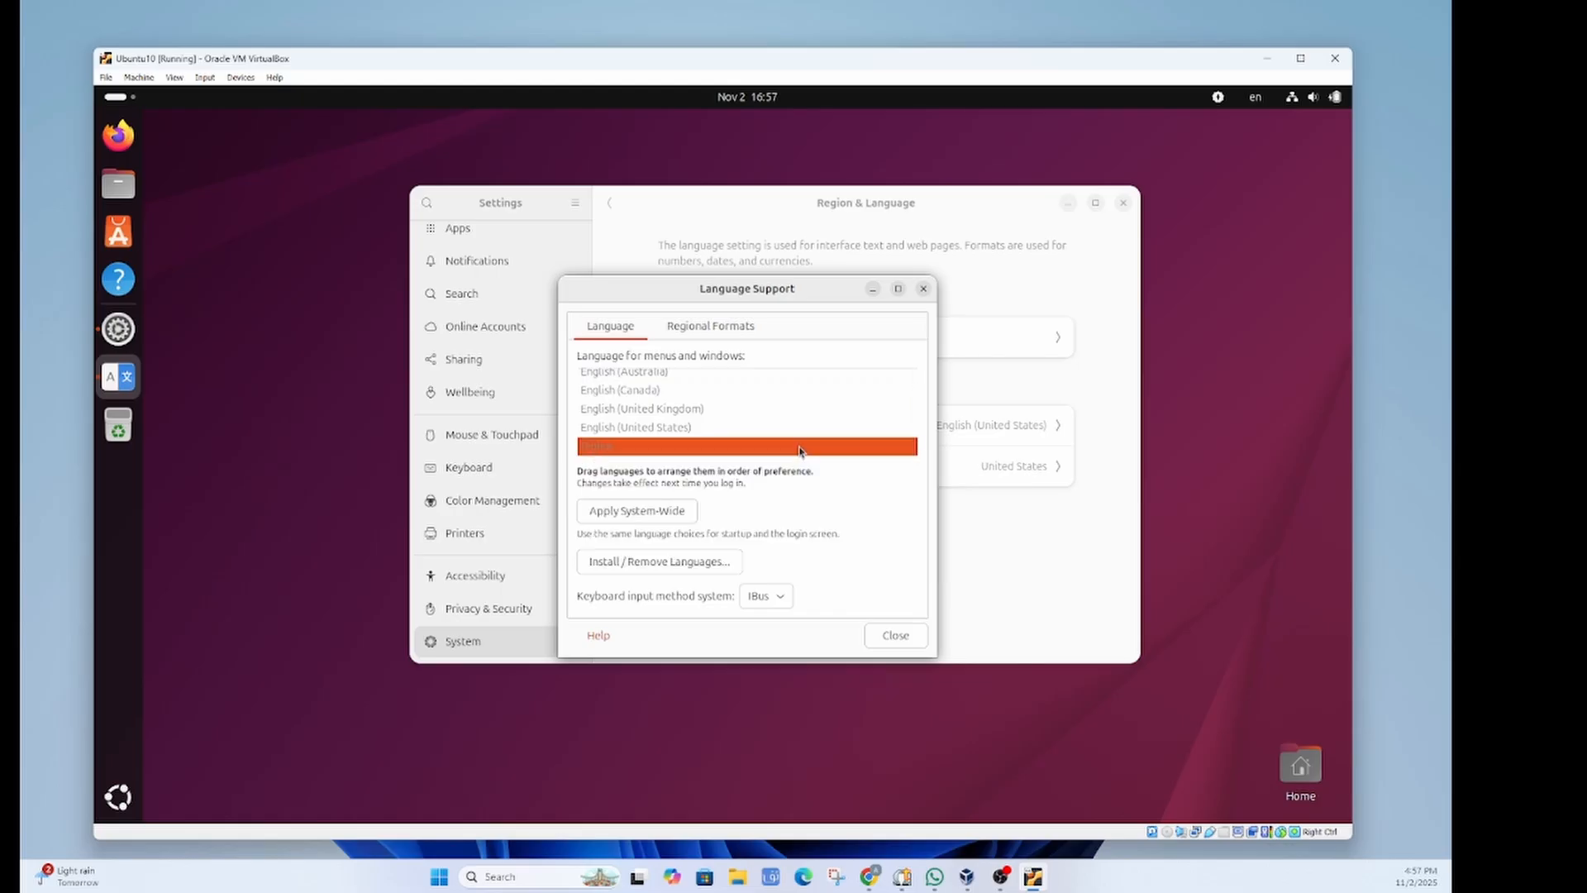
pyautogui.moveTo(798, 449); pyautogui.dragTo(849, 386)
pyautogui.click(860, 438)
pyautogui.scroll(-1, 860, 441)
pyautogui.moveTo(858, 446); pyautogui.dragTo(846, 395)
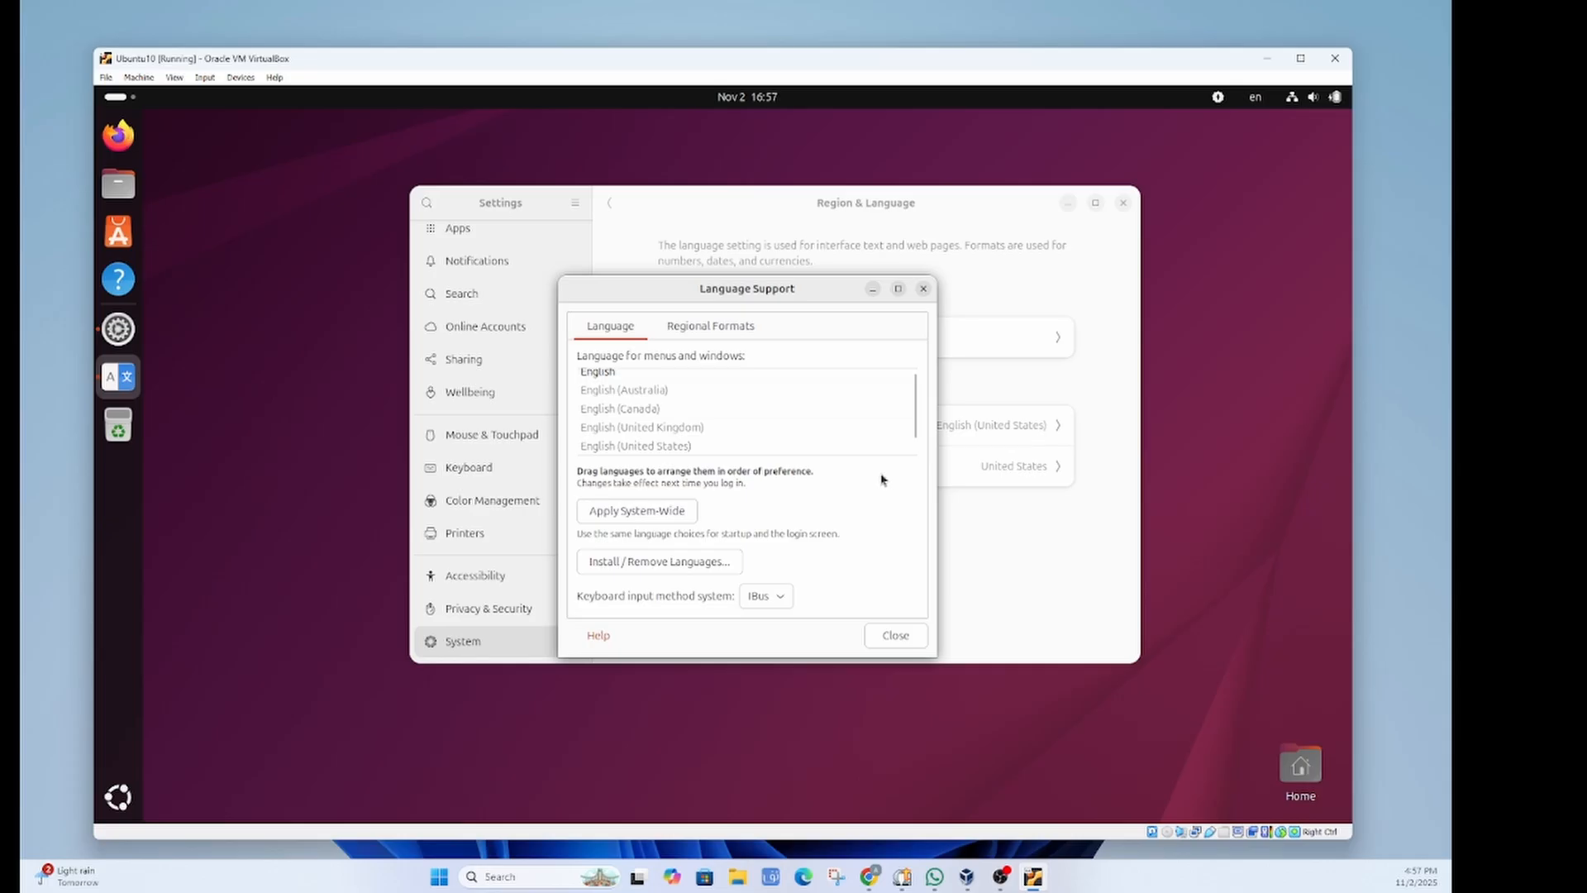
pyautogui.click(862, 429)
pyautogui.scroll(1, 863, 431)
pyautogui.scroll(-1, 861, 434)
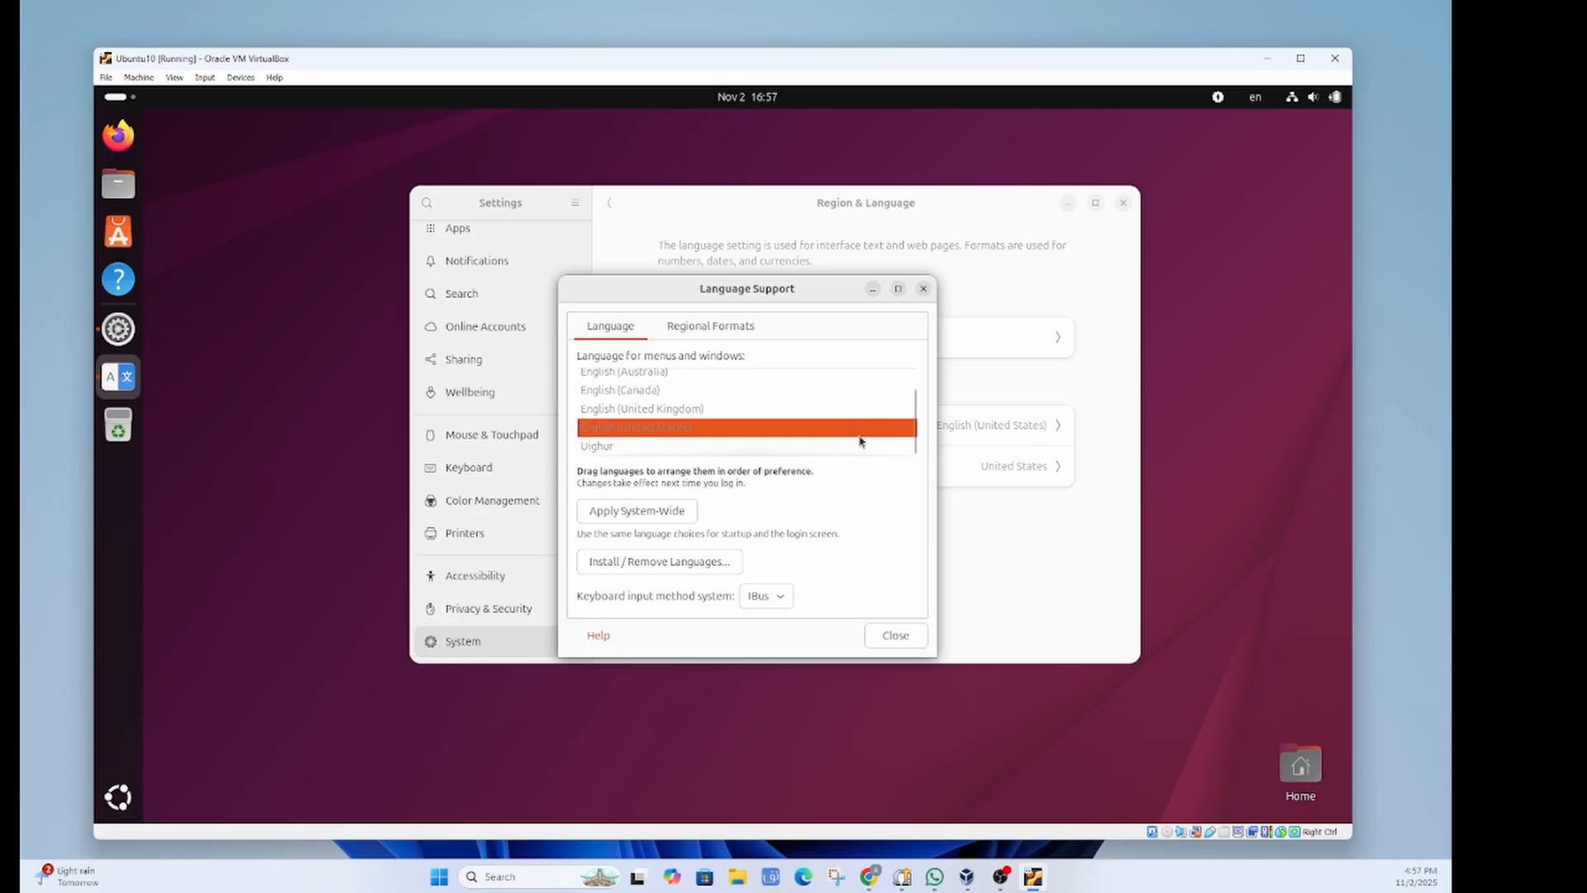
pyautogui.click(898, 638)
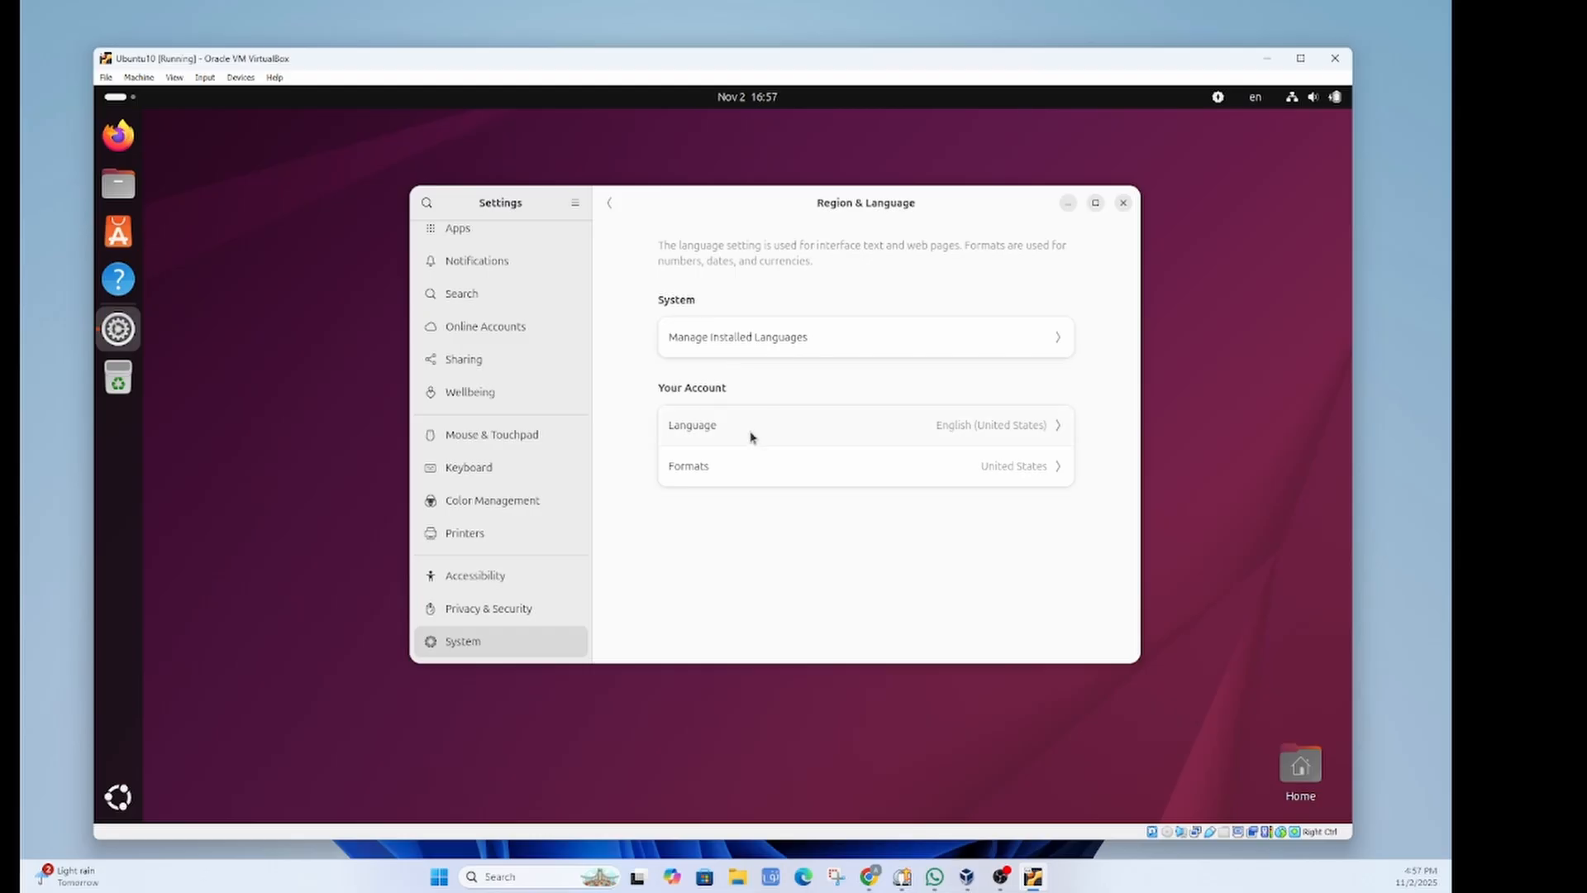
# Step: Search the account language list for 'uy', then dismiss the chooser without changing anything
pyautogui.click(781, 435)
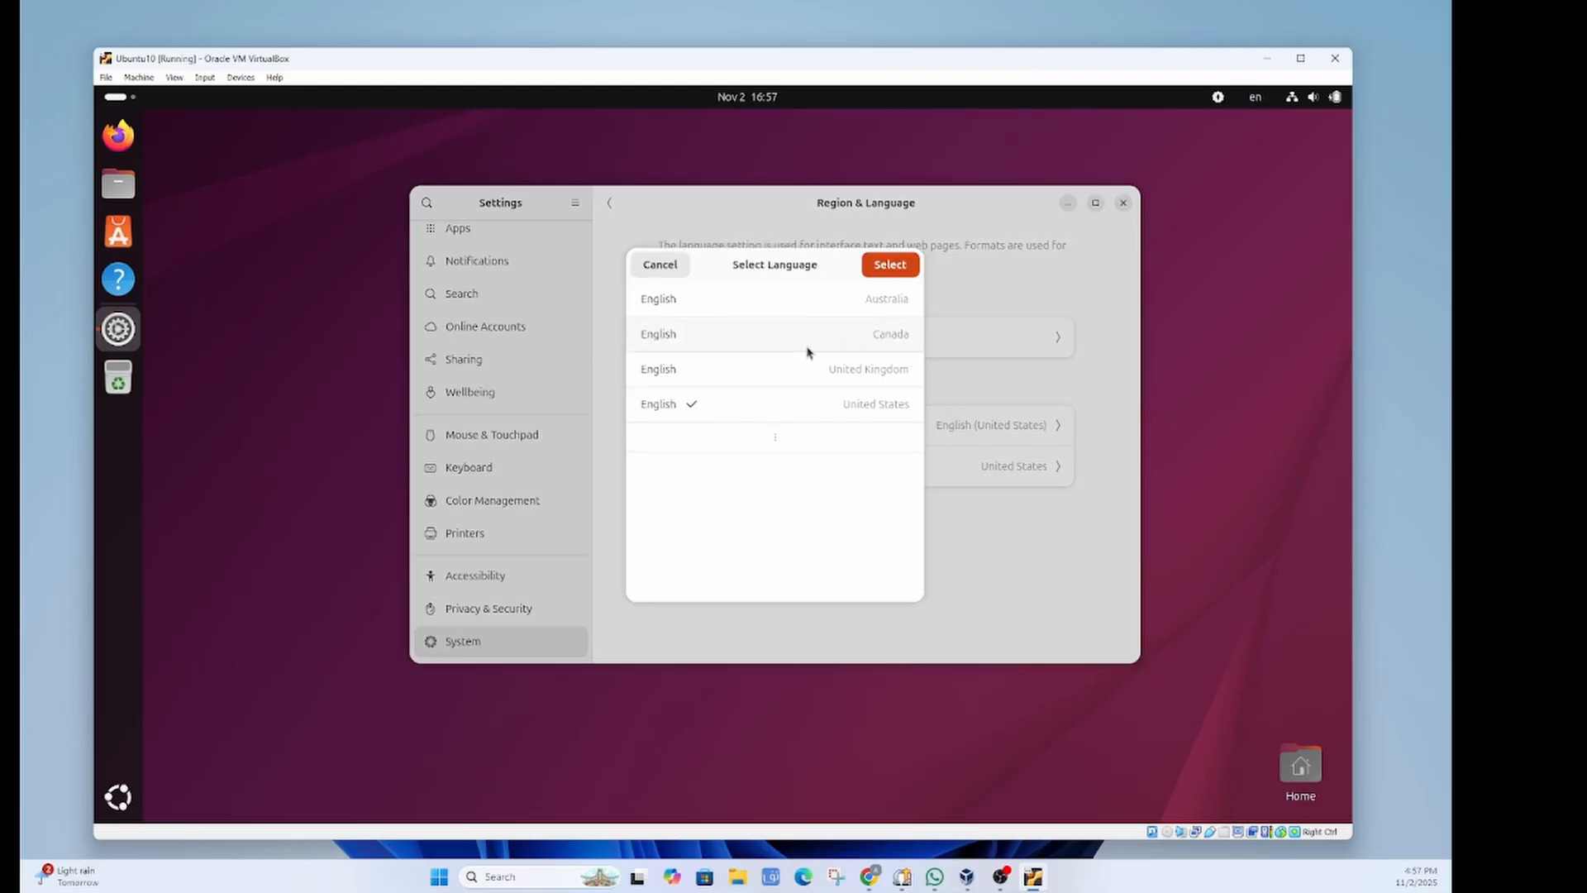
pyautogui.click(778, 443)
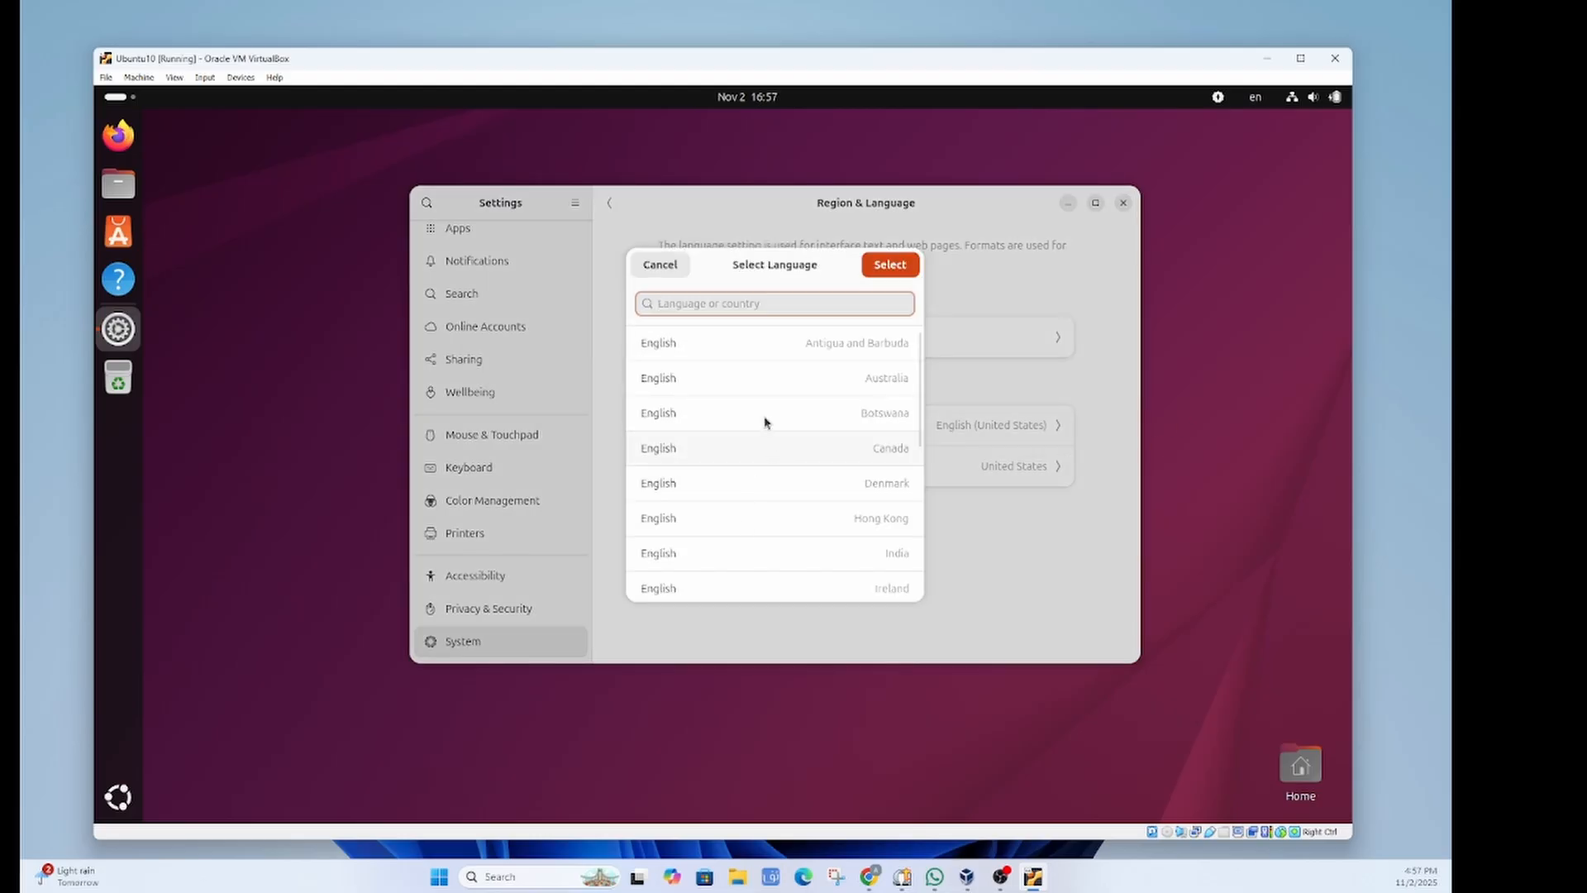
pyautogui.scroll(-8, 771, 420)
pyautogui.scroll(8, 850, 501)
pyautogui.write('ui')
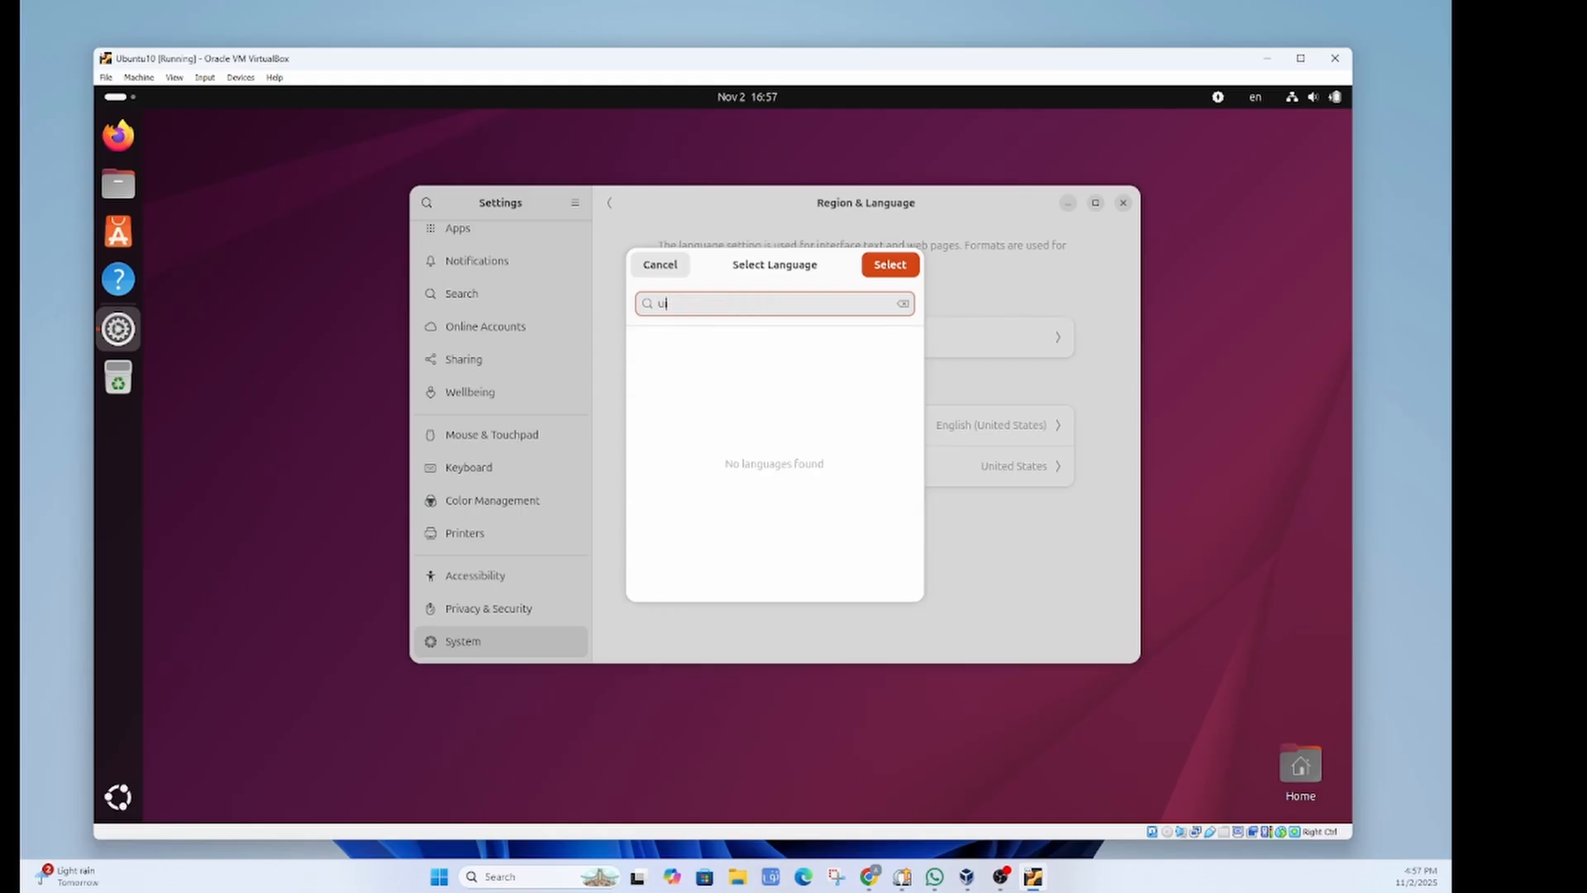
pyautogui.press('BackSpace')
pyautogui.write('uyghur')
pyautogui.press('Escape')
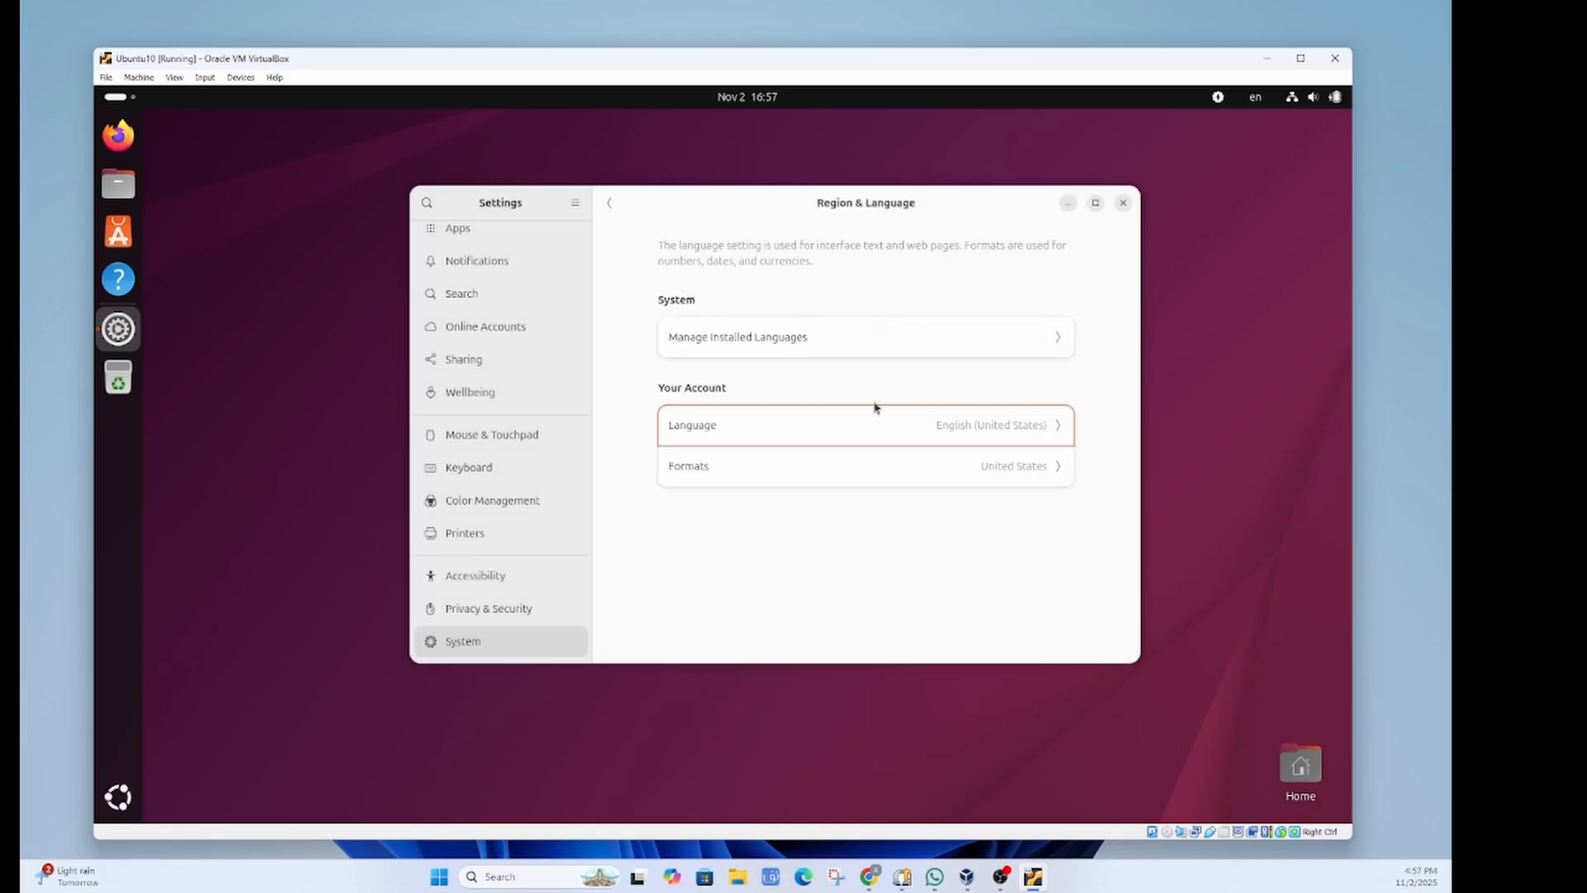
# Step: Move Uighur above English to the top of the menu language order and close Language Support
pyautogui.click(912, 346)
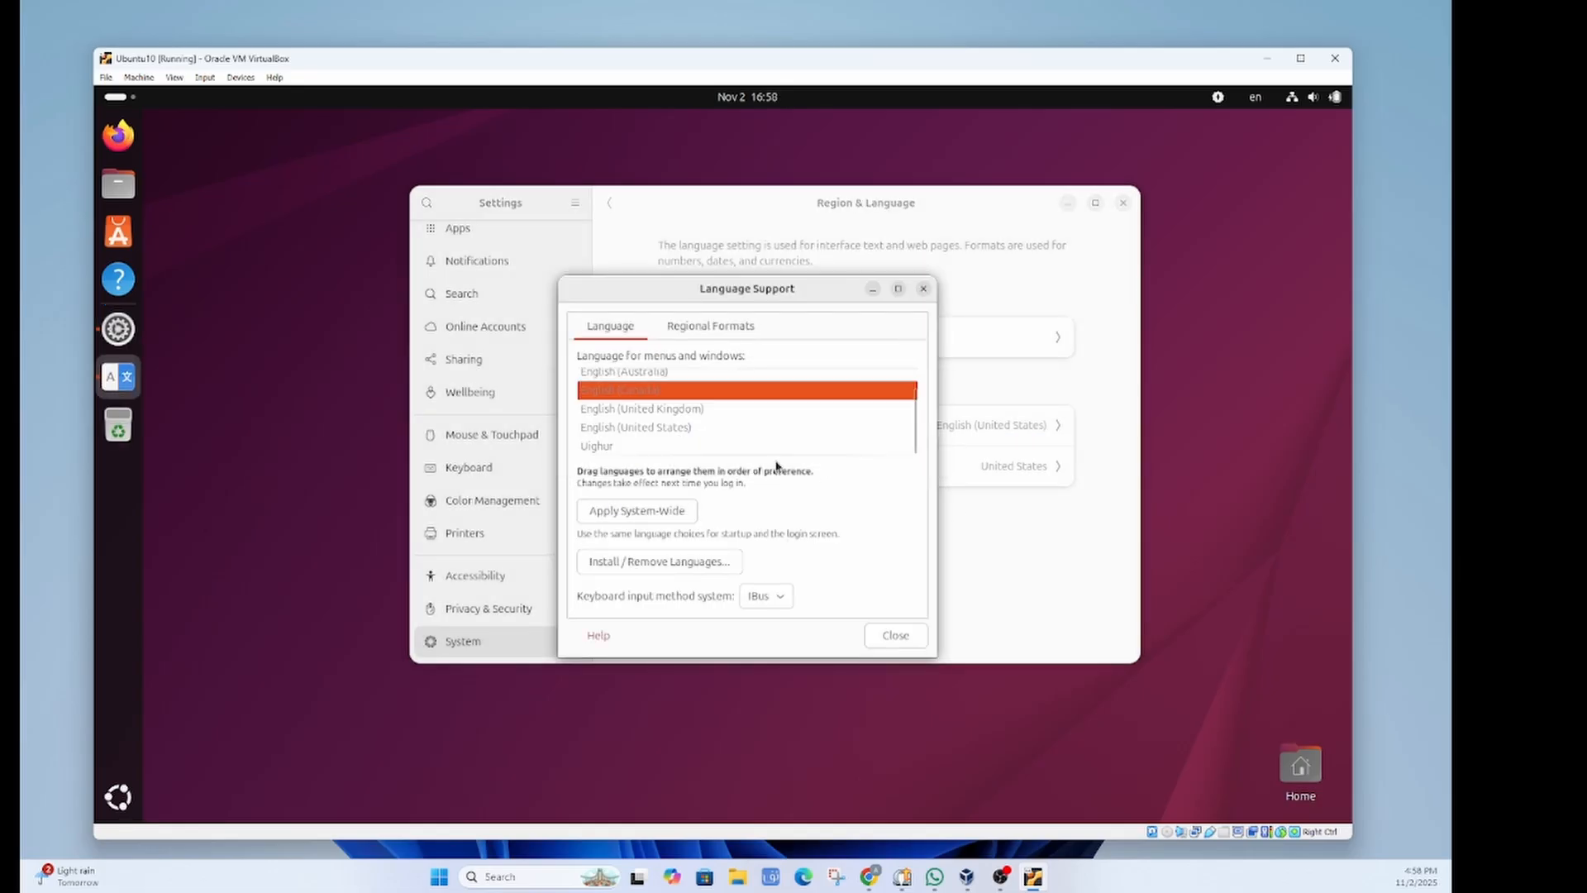
pyautogui.click(781, 451)
pyautogui.moveTo(783, 456); pyautogui.dragTo(775, 385)
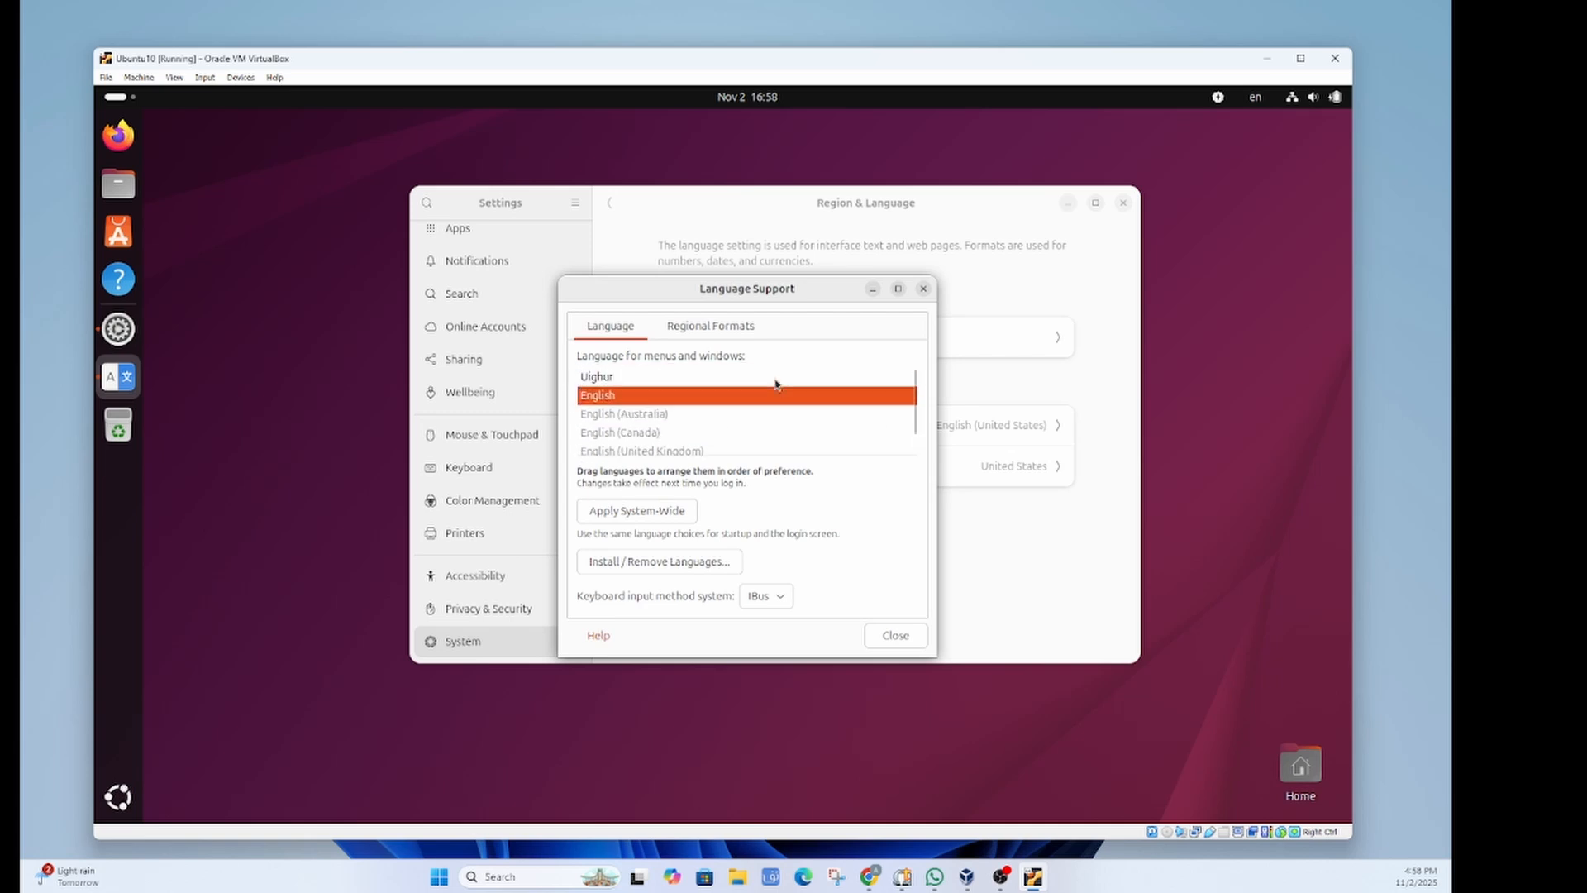
pyautogui.click(784, 424)
pyautogui.click(608, 379)
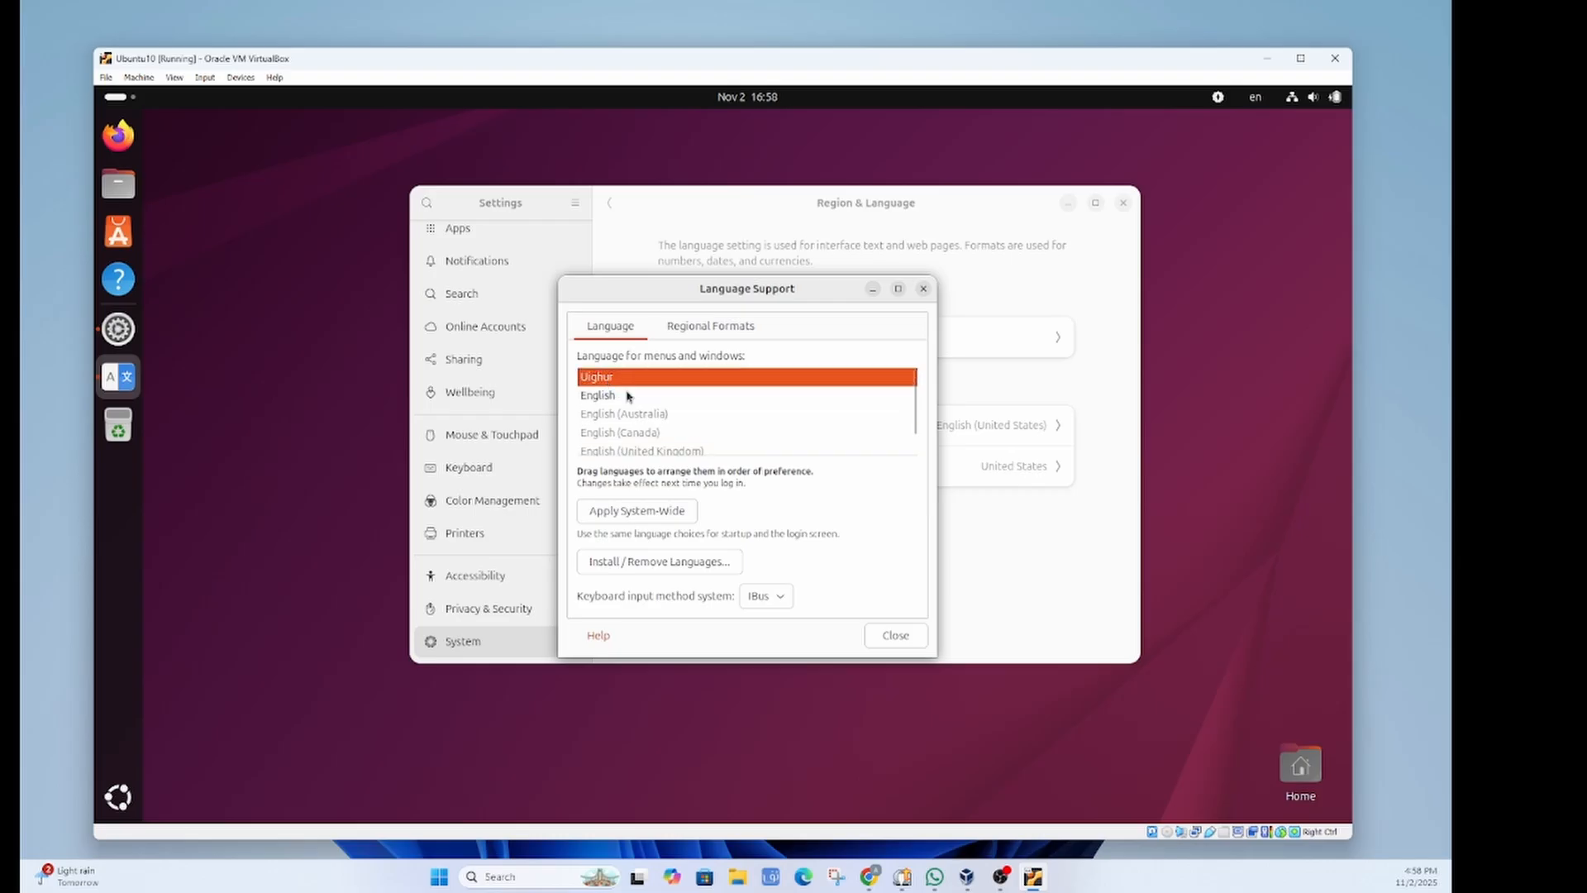
pyautogui.click(894, 640)
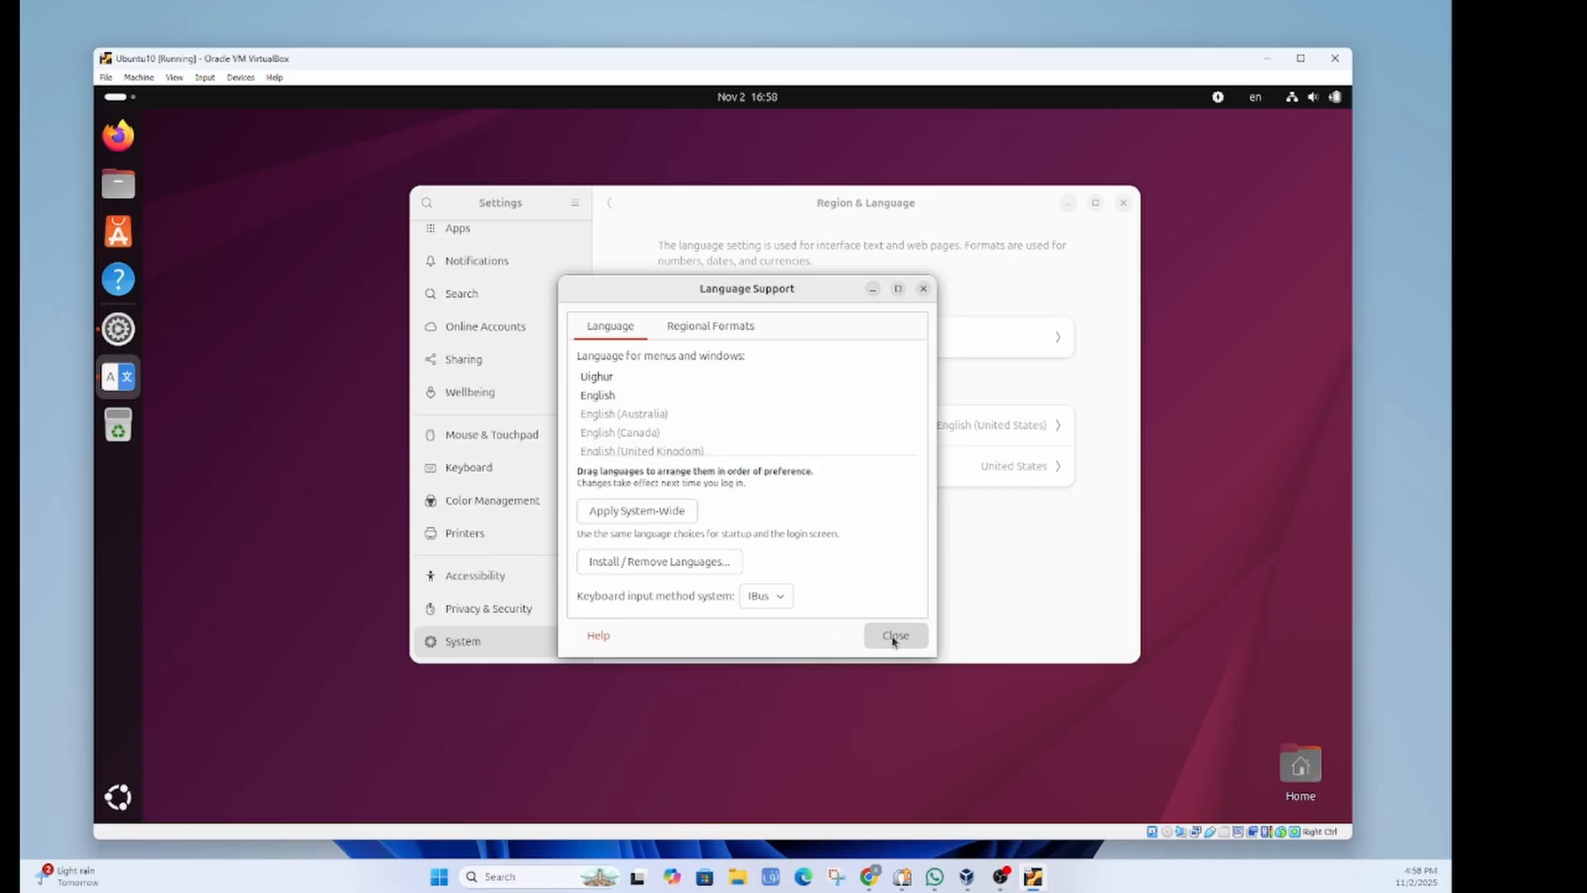
# Step: Close Settings and log out of the Ubuntu session
pyautogui.click(1125, 204)
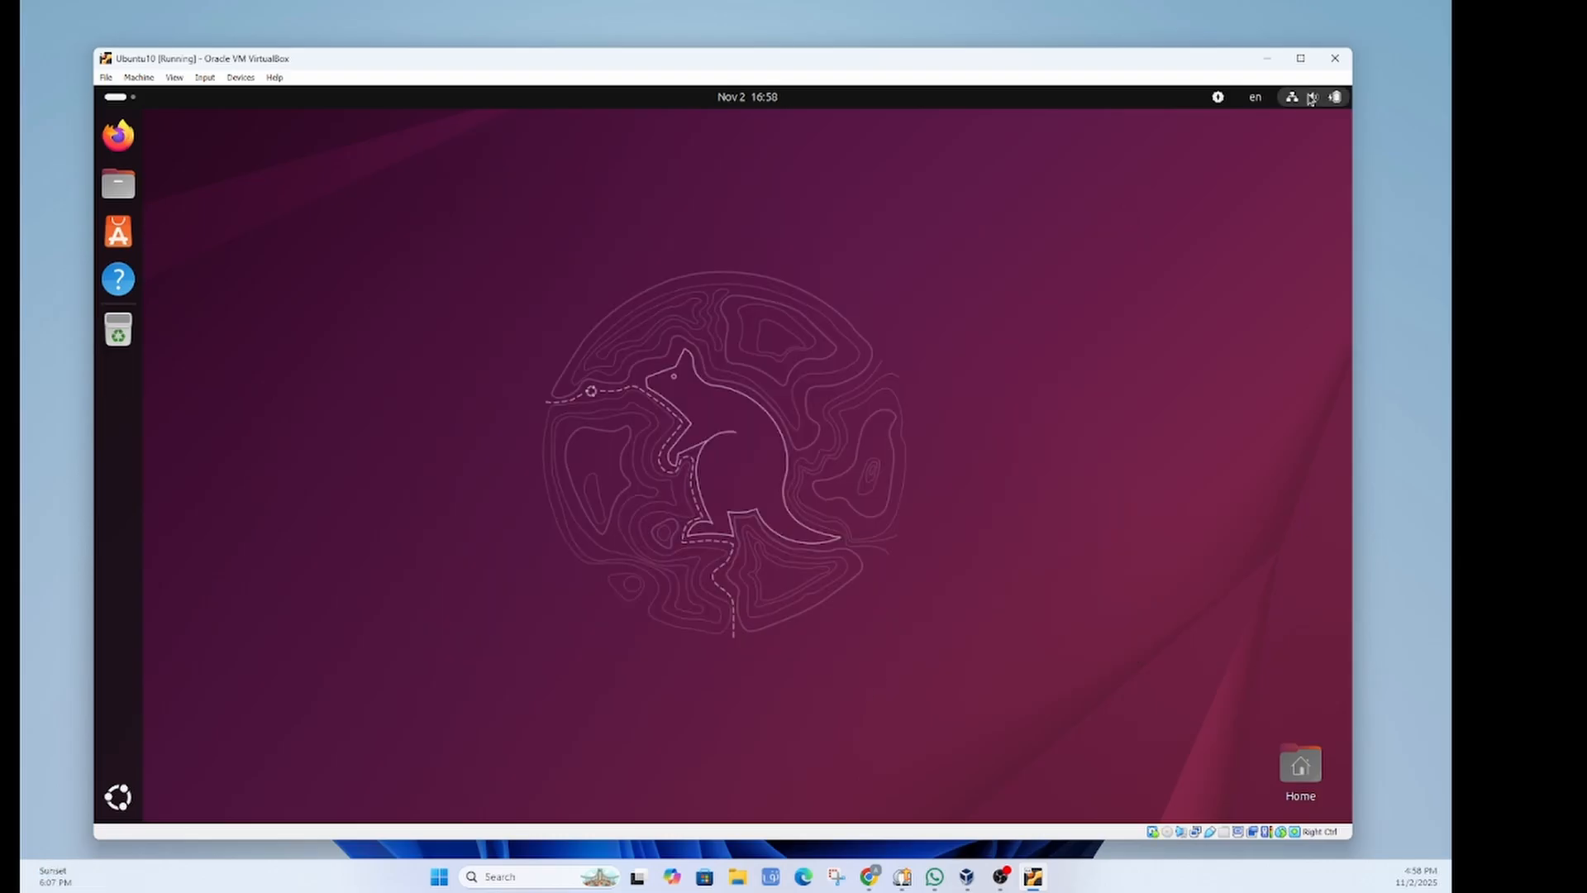
pyautogui.click(1313, 97)
pyautogui.click(1320, 143)
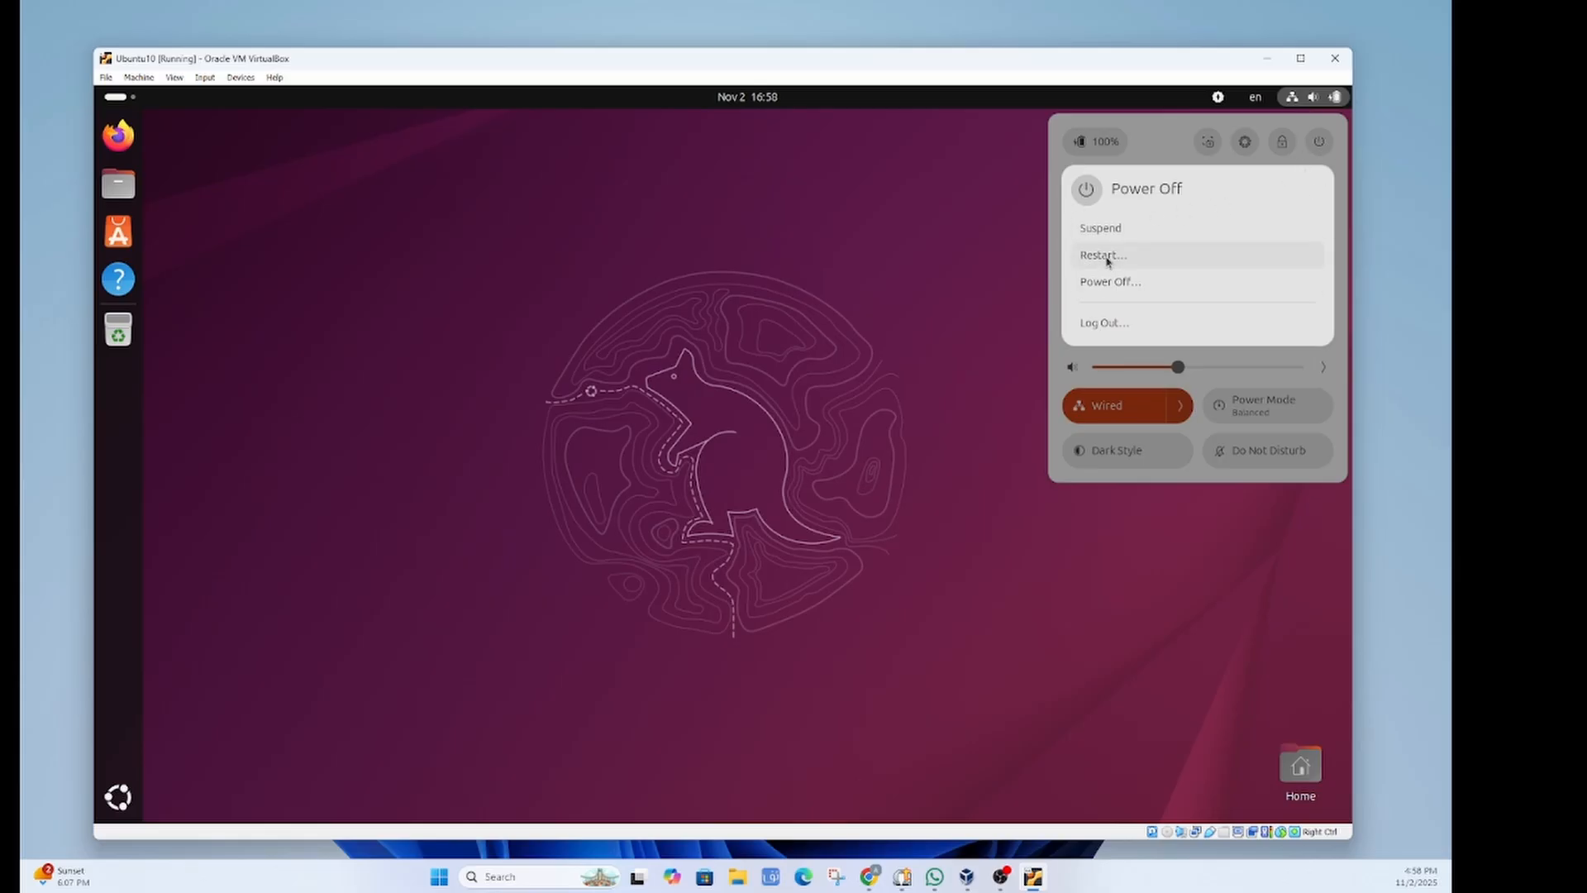
pyautogui.click(1108, 324)
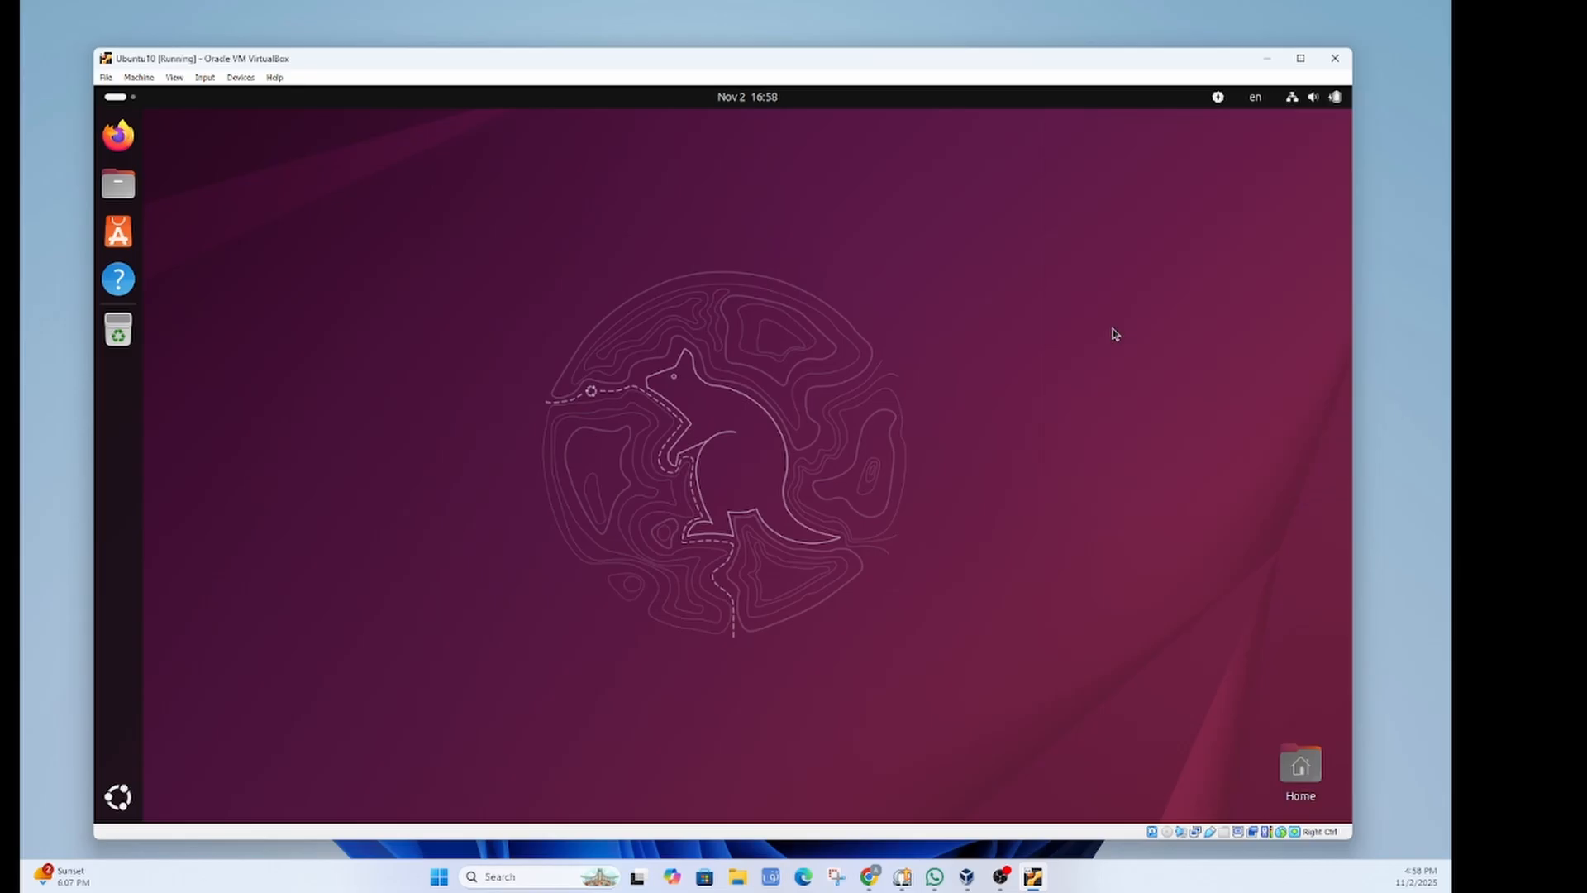
pyautogui.click(792, 494)
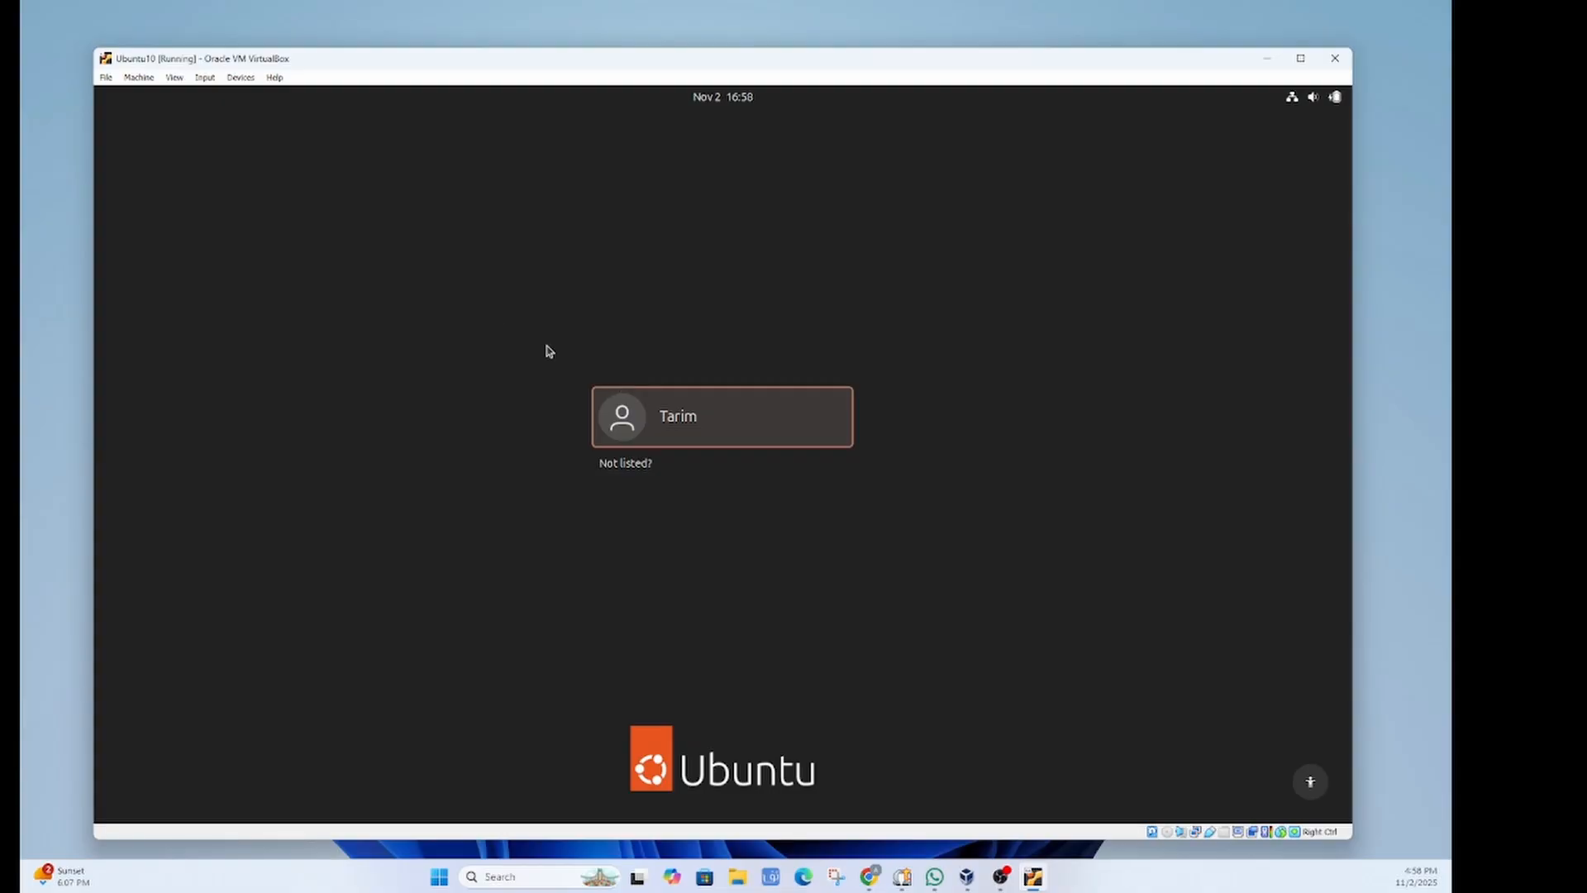
# Step: Sign back in to the user account with the account password
pyautogui.click(719, 419)
pyautogui.write('a')
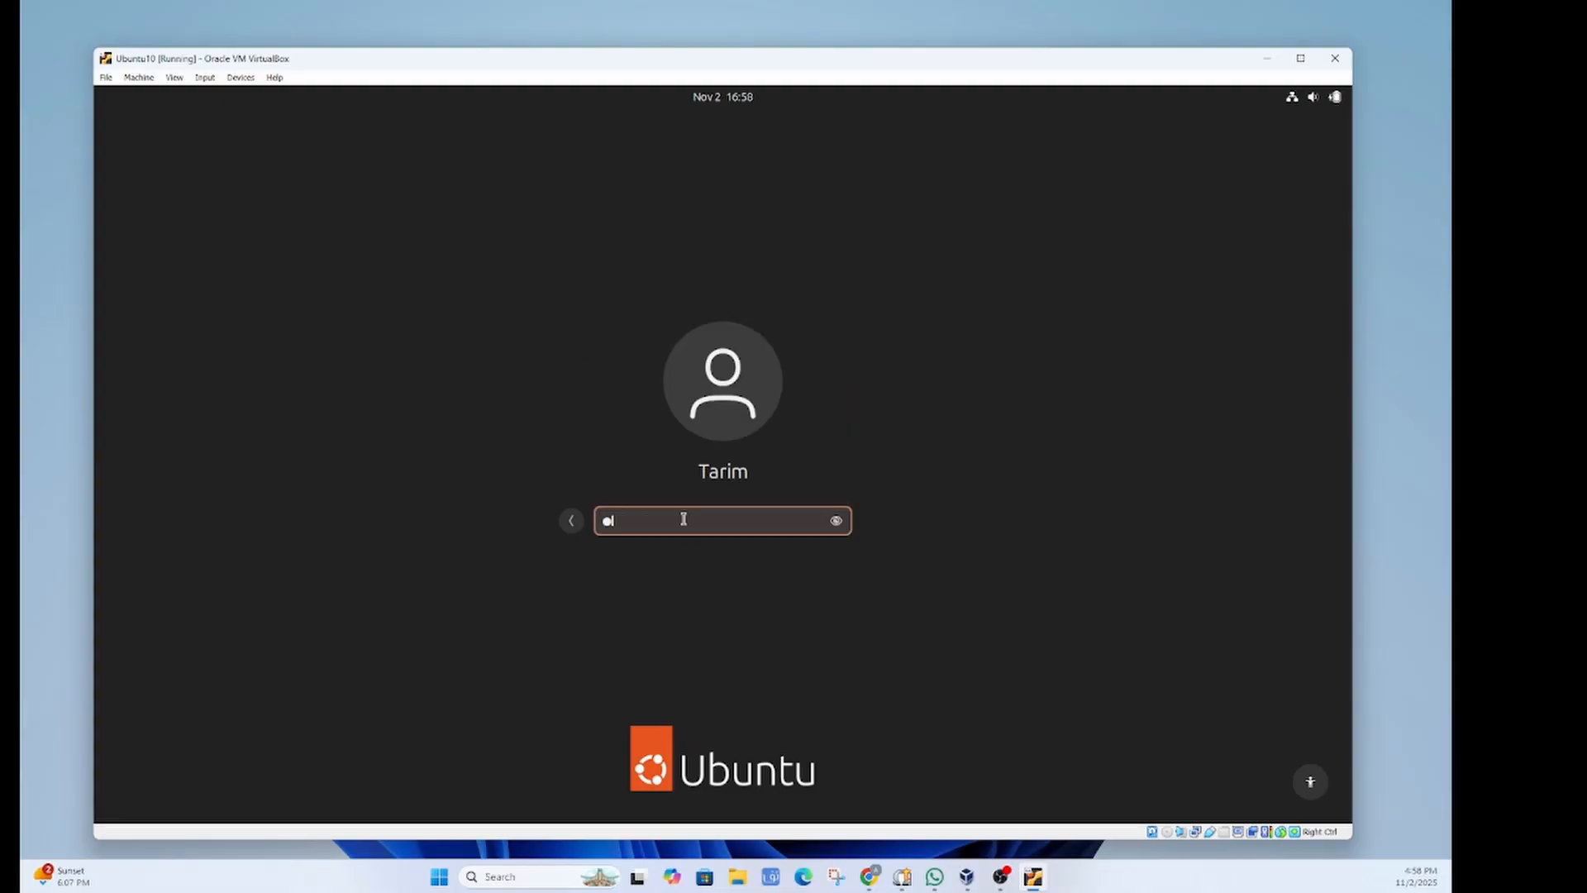
pyautogui.write('a')
pyautogui.press('Return')
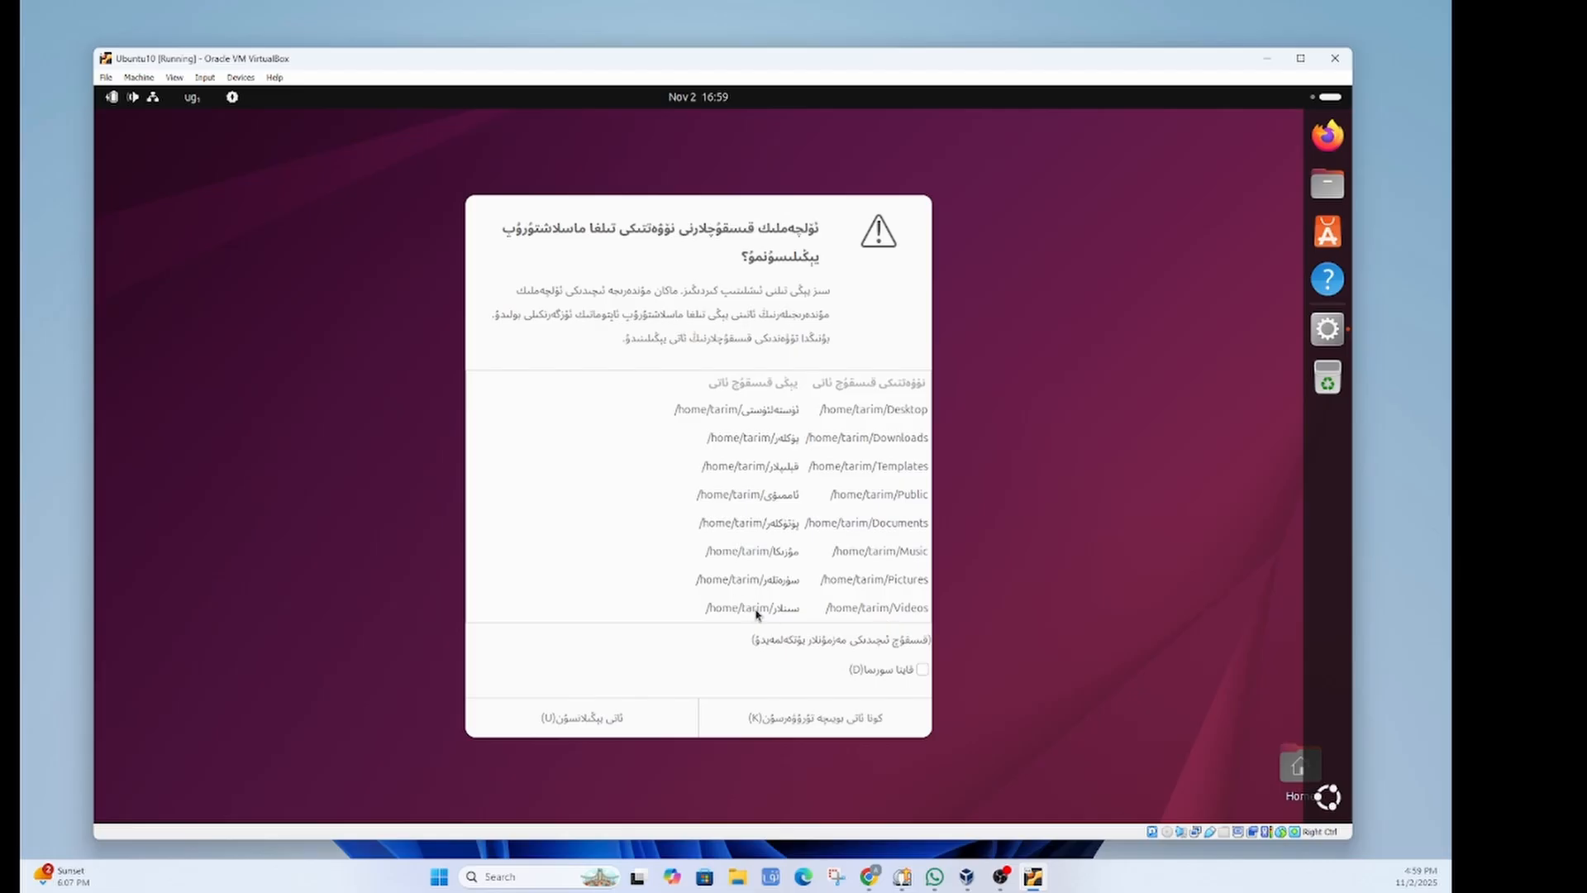
# Step: Keep the old folder names without asking again, then open Settings, now shown in Uyghur
pyautogui.click(922, 669)
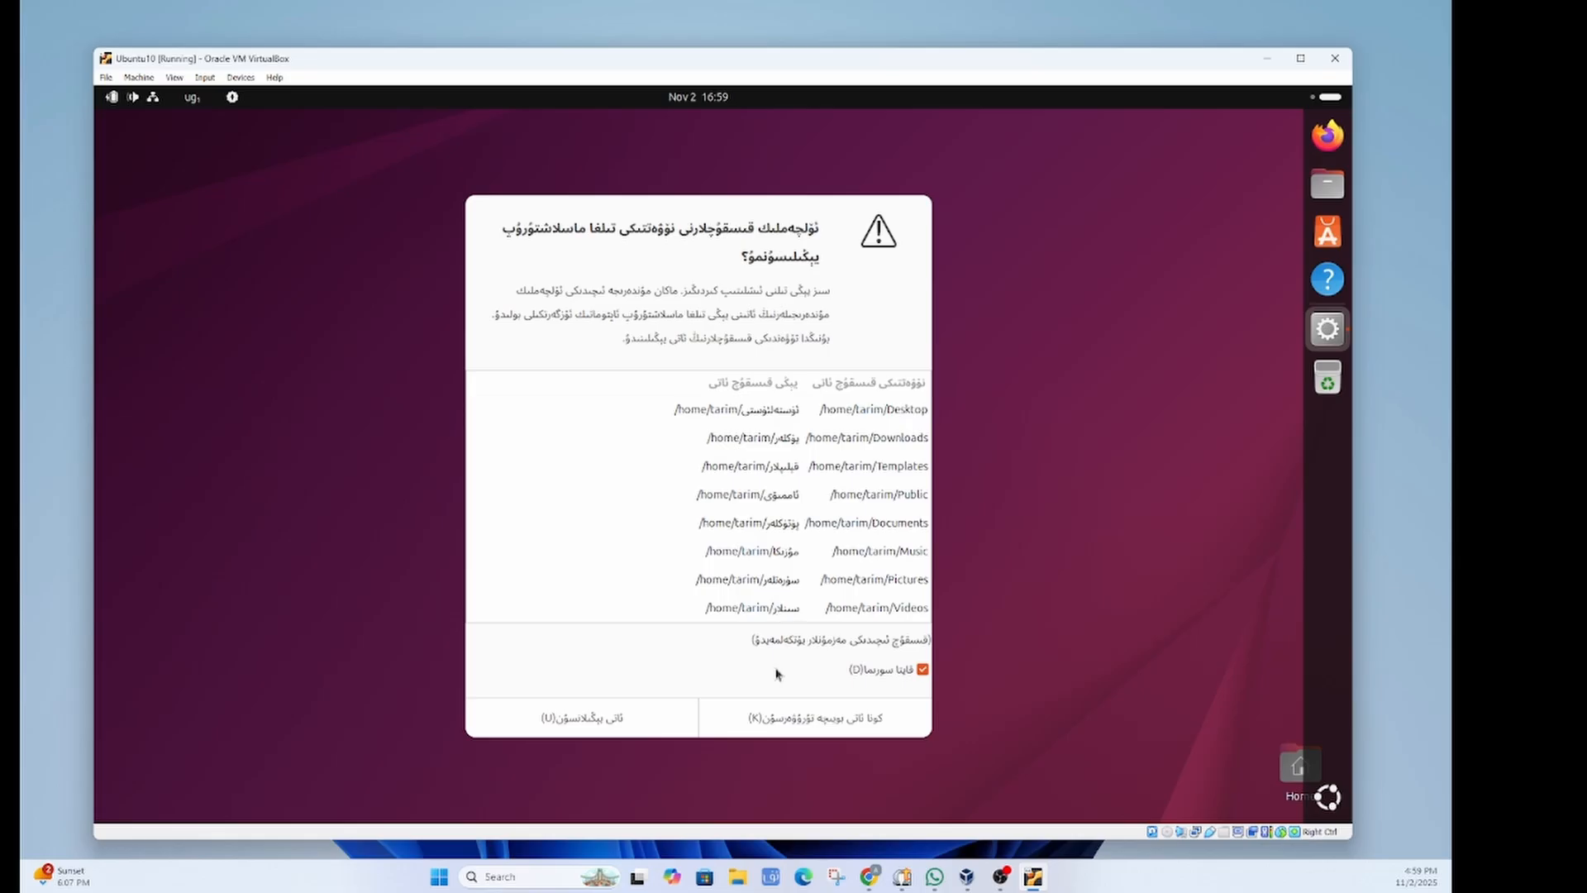
pyautogui.click(828, 717)
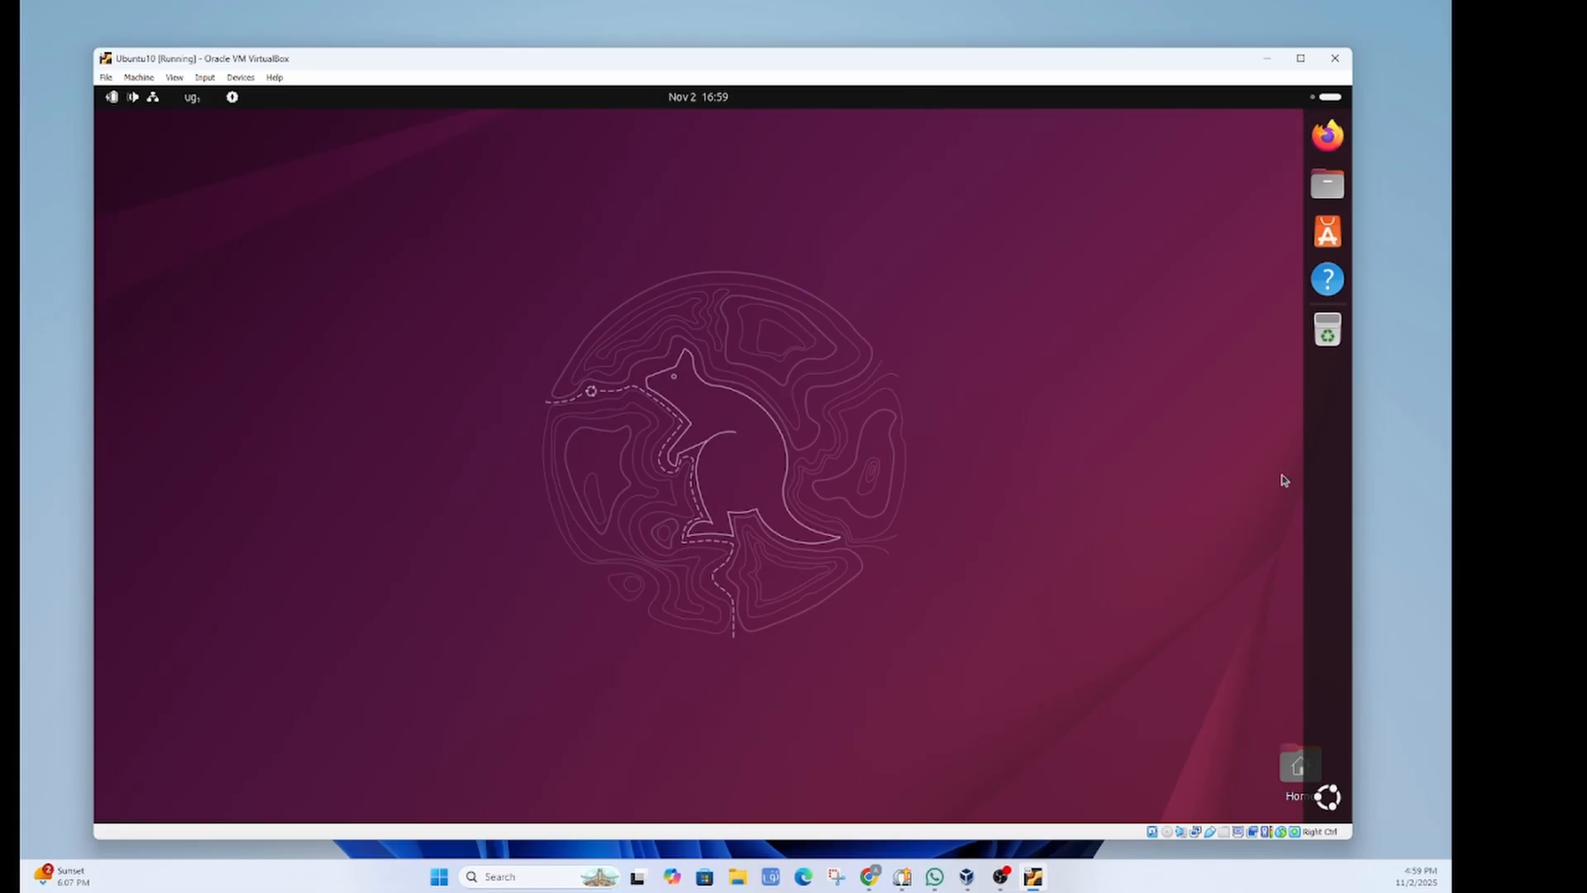
pyautogui.click(1327, 797)
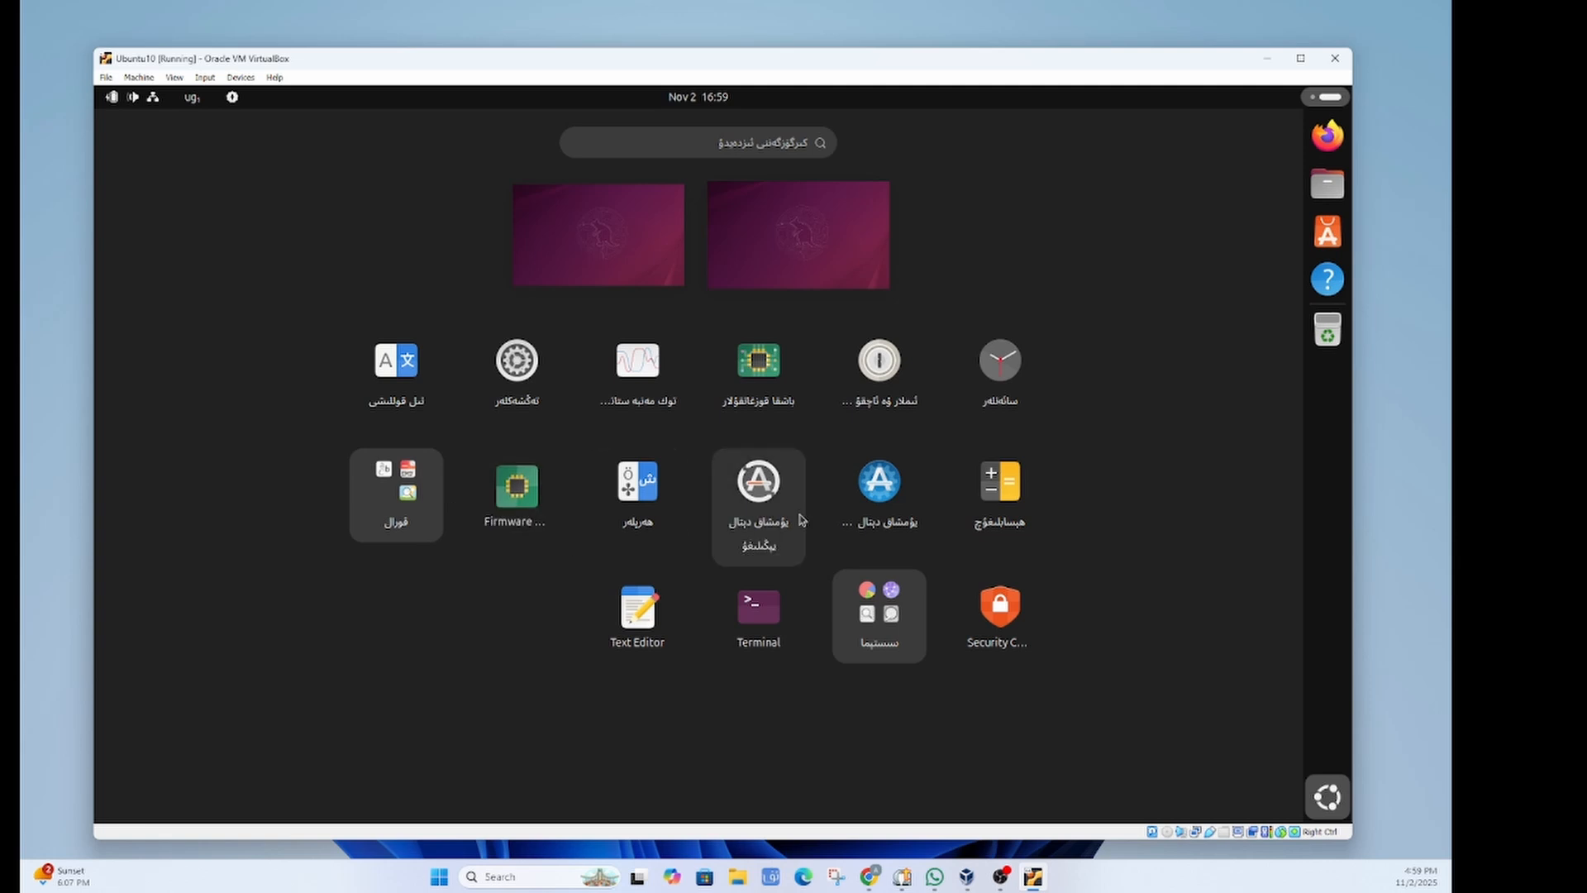
pyautogui.click(519, 368)
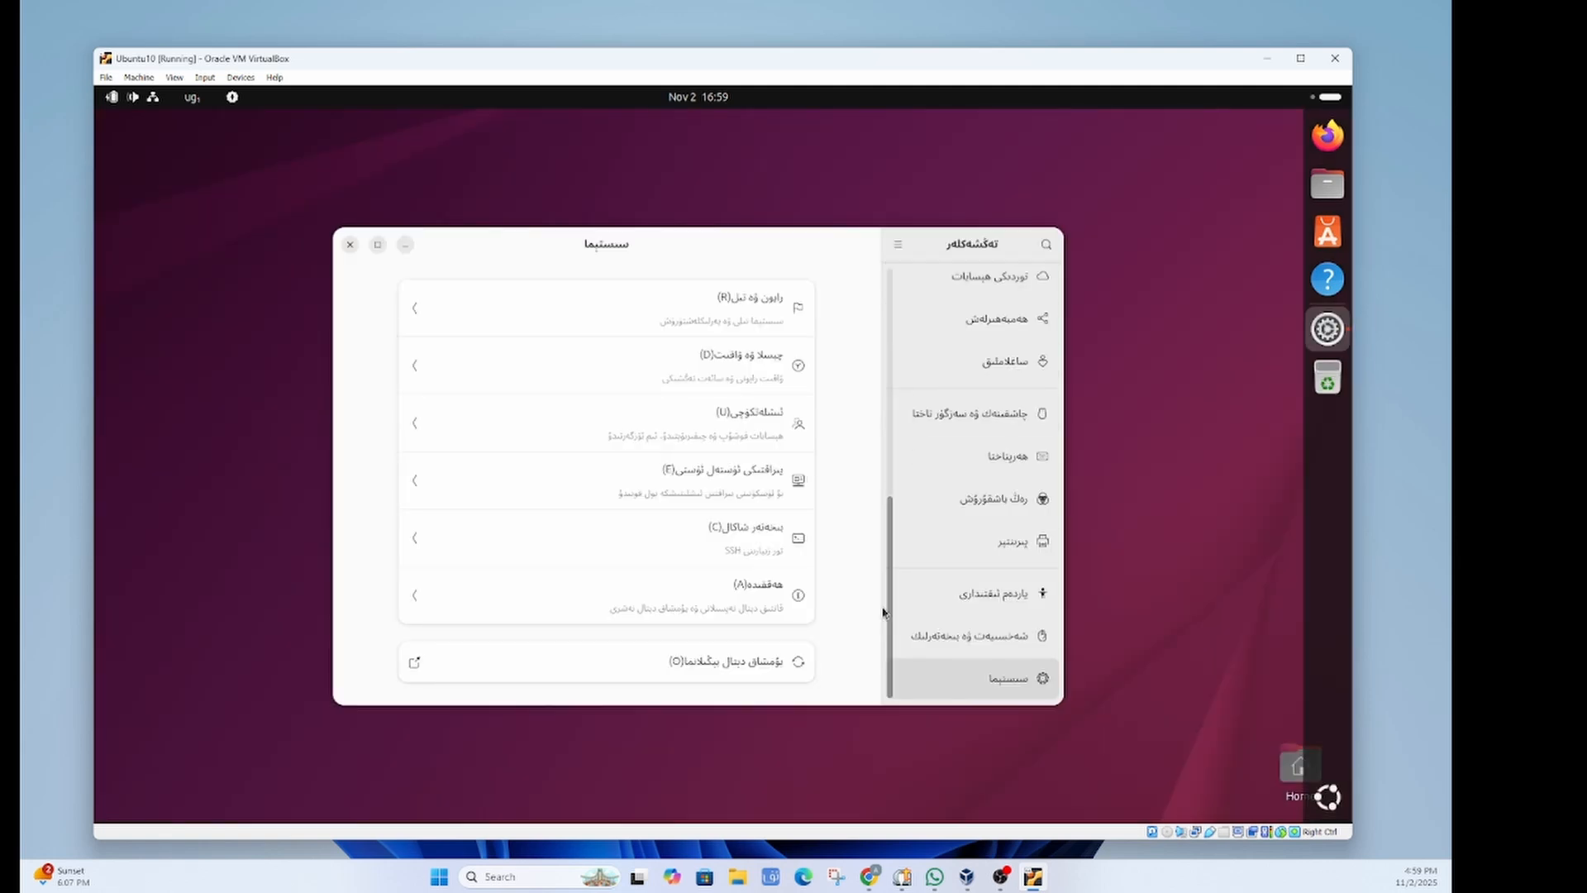
pyautogui.moveTo(889, 612); pyautogui.dragTo(872, 355)
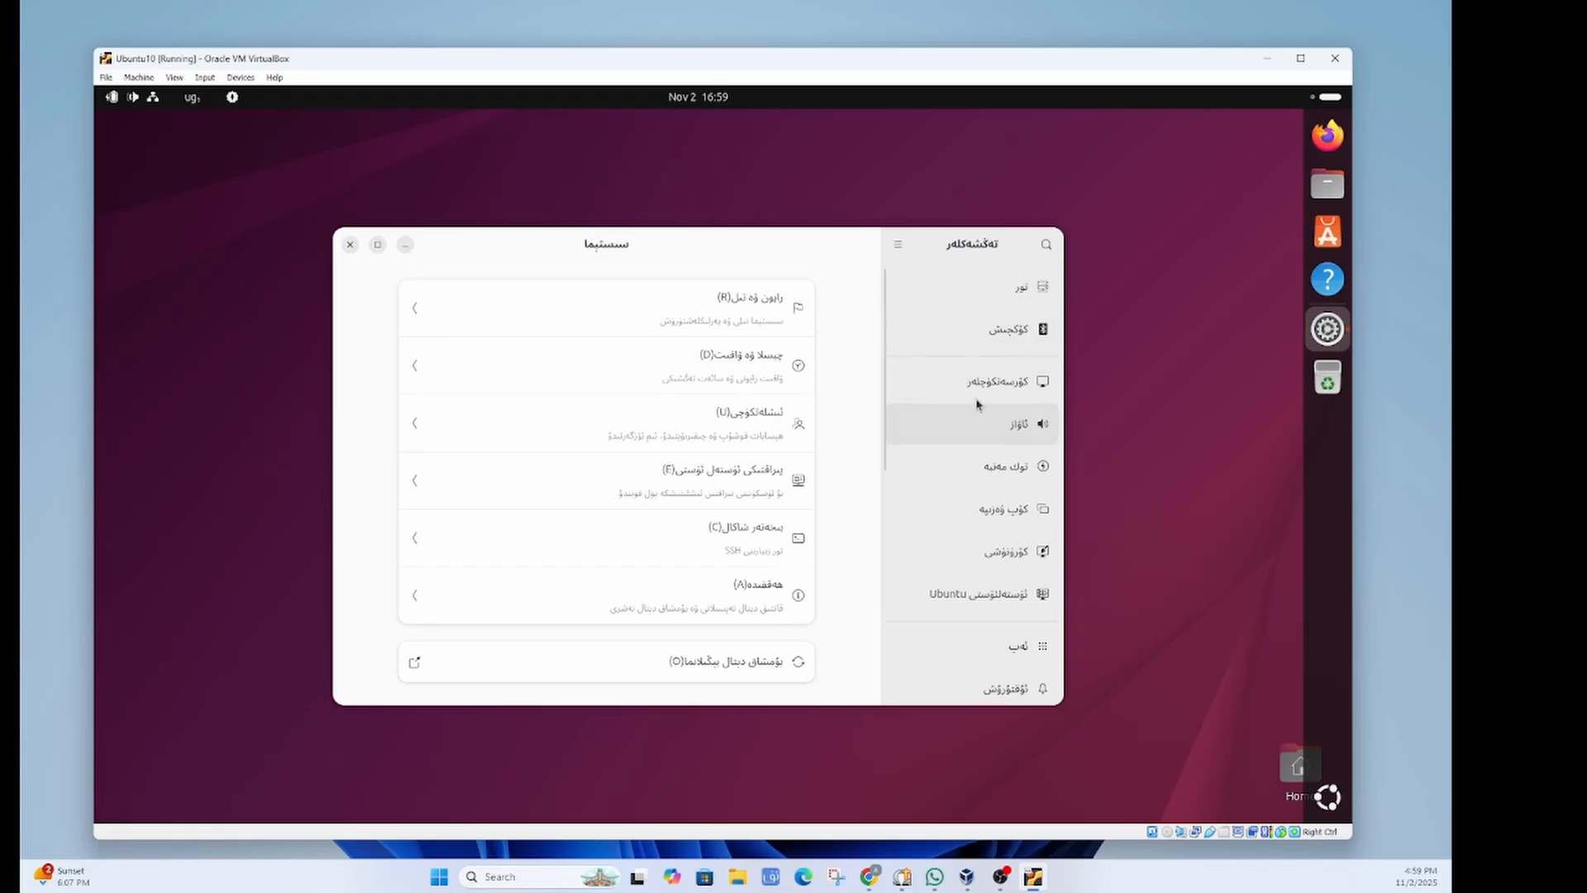
# Step: Scroll down the Uyghur Settings System page toward Software Updates
pyautogui.scroll(-8, 976, 414)
pyautogui.scroll(-1, 929, 453)
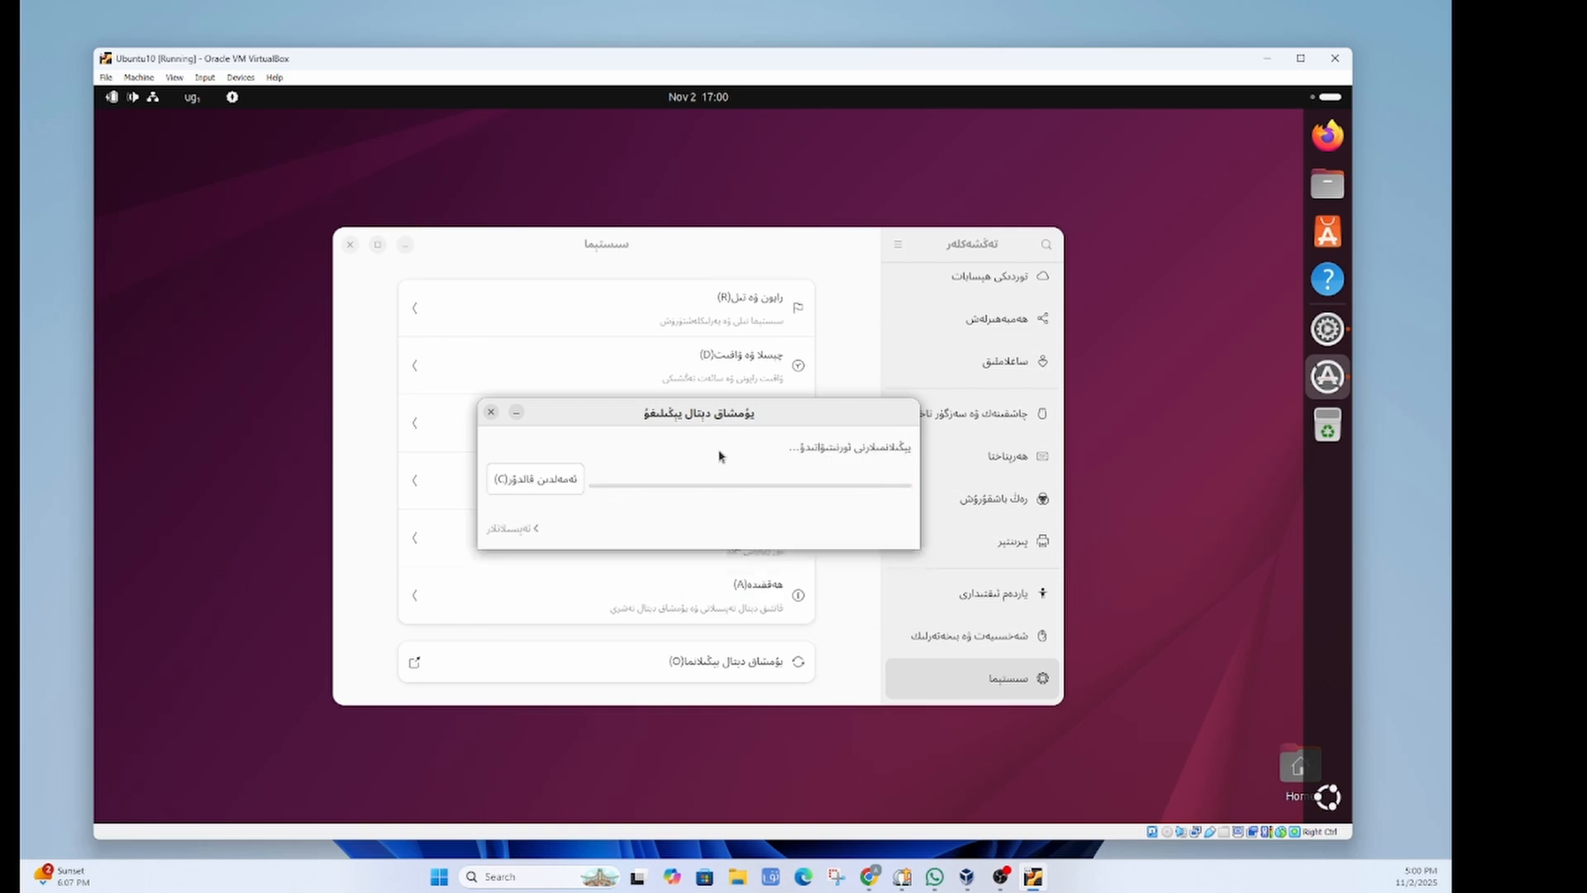
# Step: Authenticate the software update with the password, dismiss the up-to-date notice, and close Settings
pyautogui.write('●●')
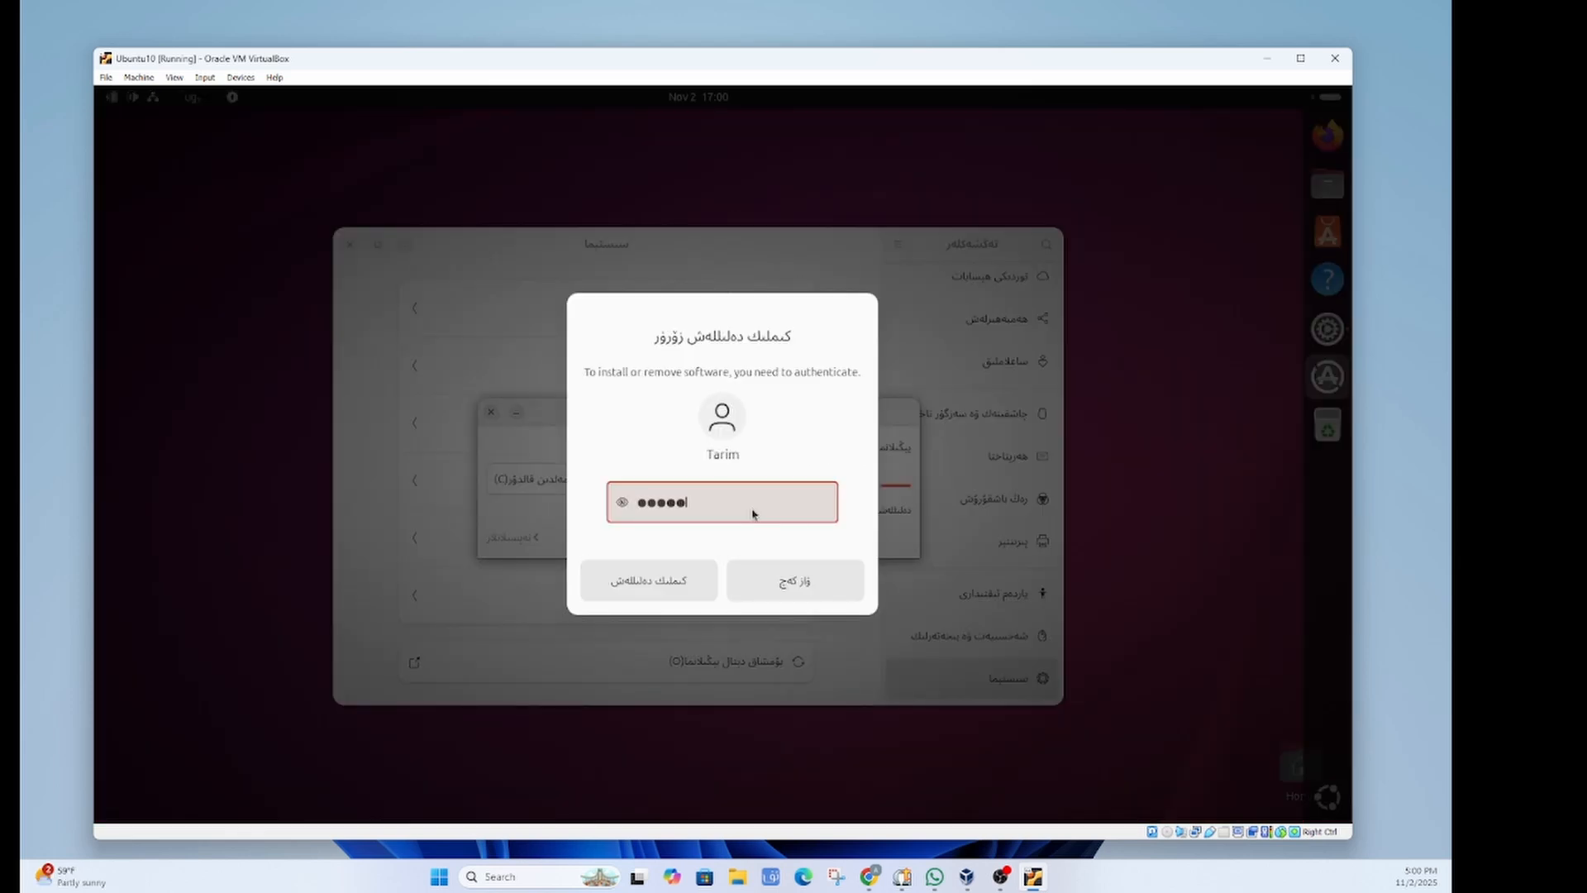
pyautogui.click(653, 586)
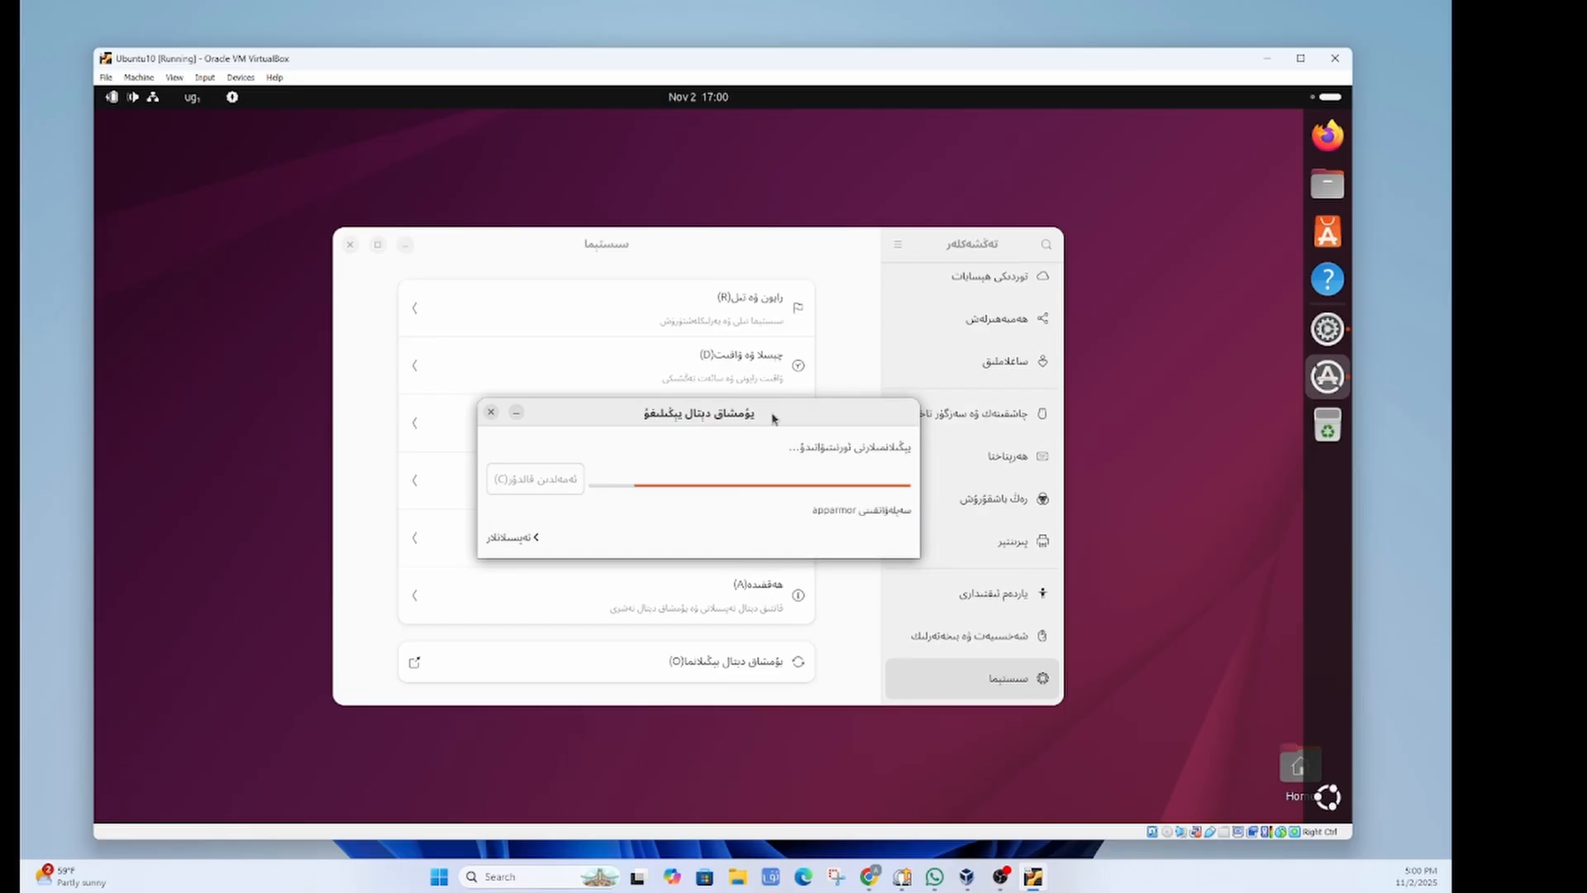
pyautogui.moveTo(773, 418); pyautogui.dragTo(779, 423)
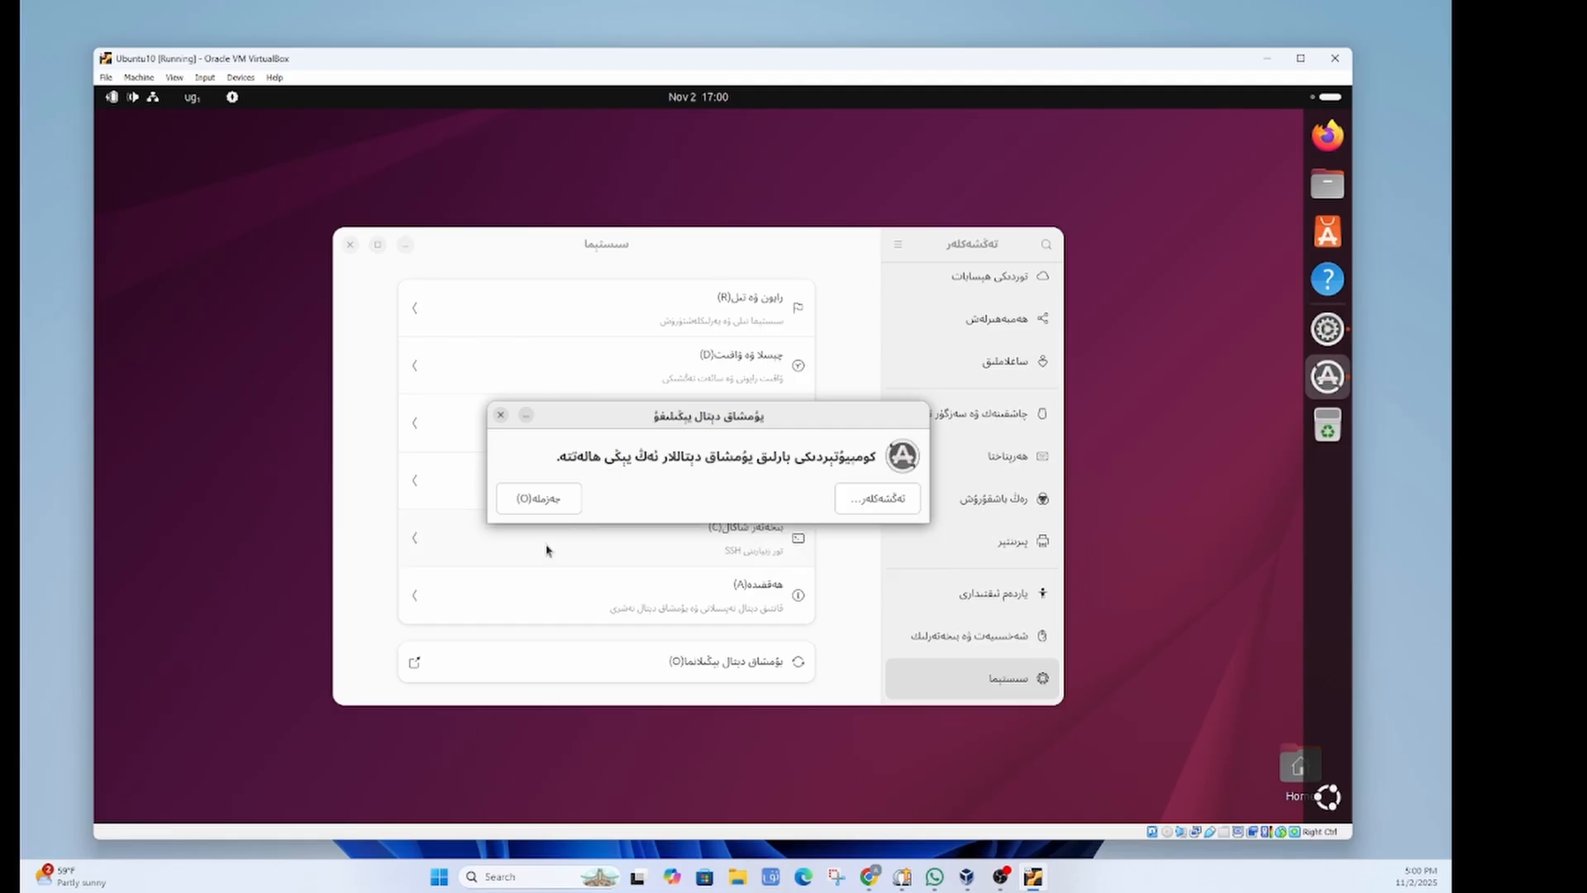
pyautogui.click(540, 499)
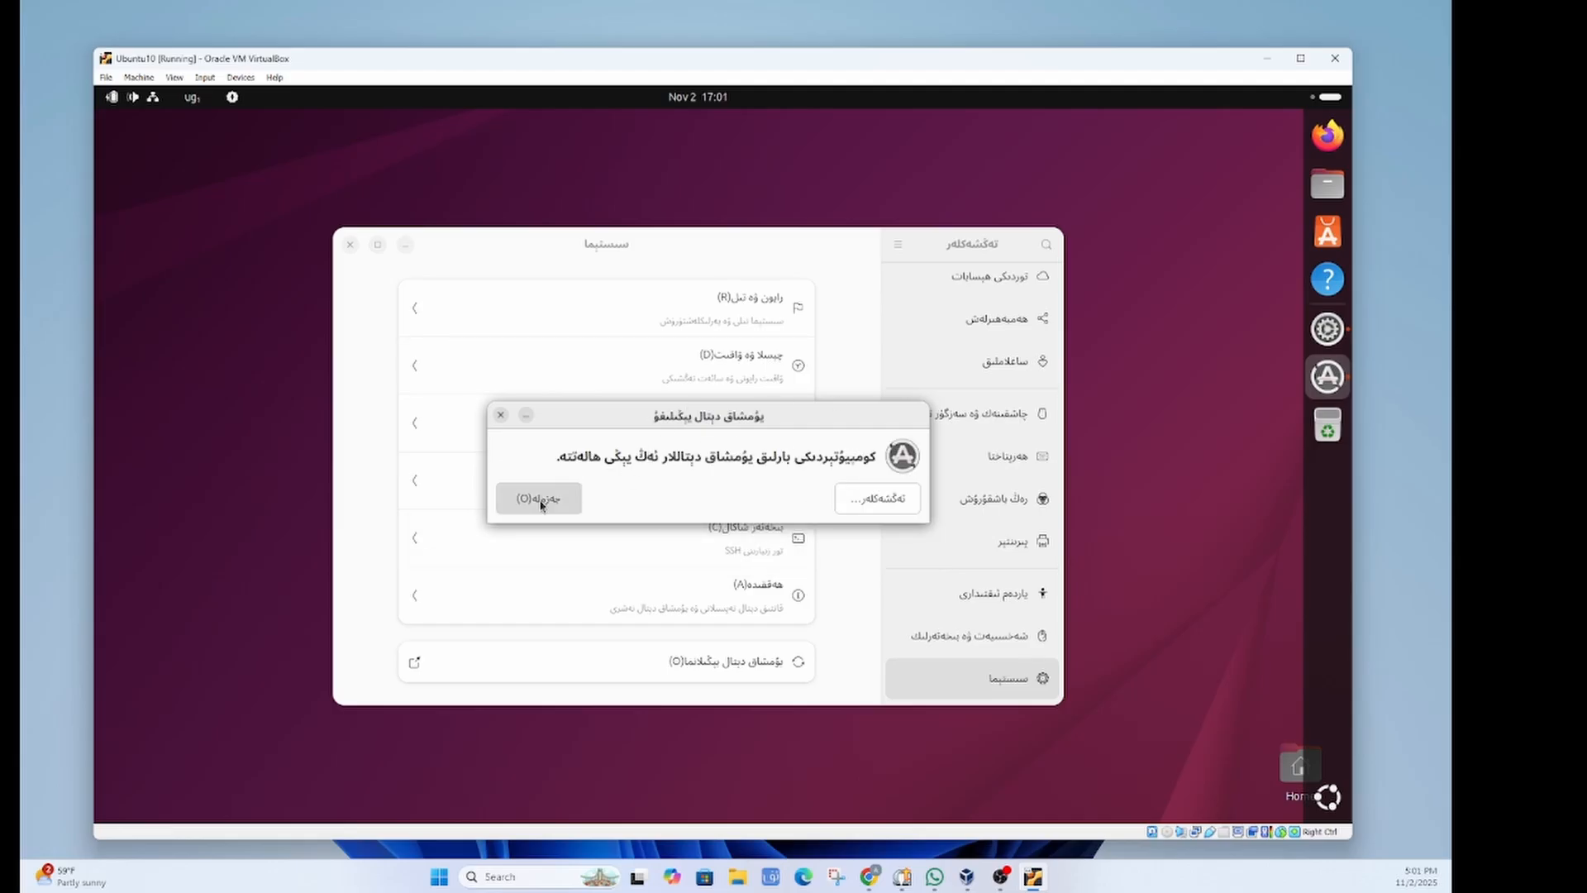
pyautogui.click(350, 244)
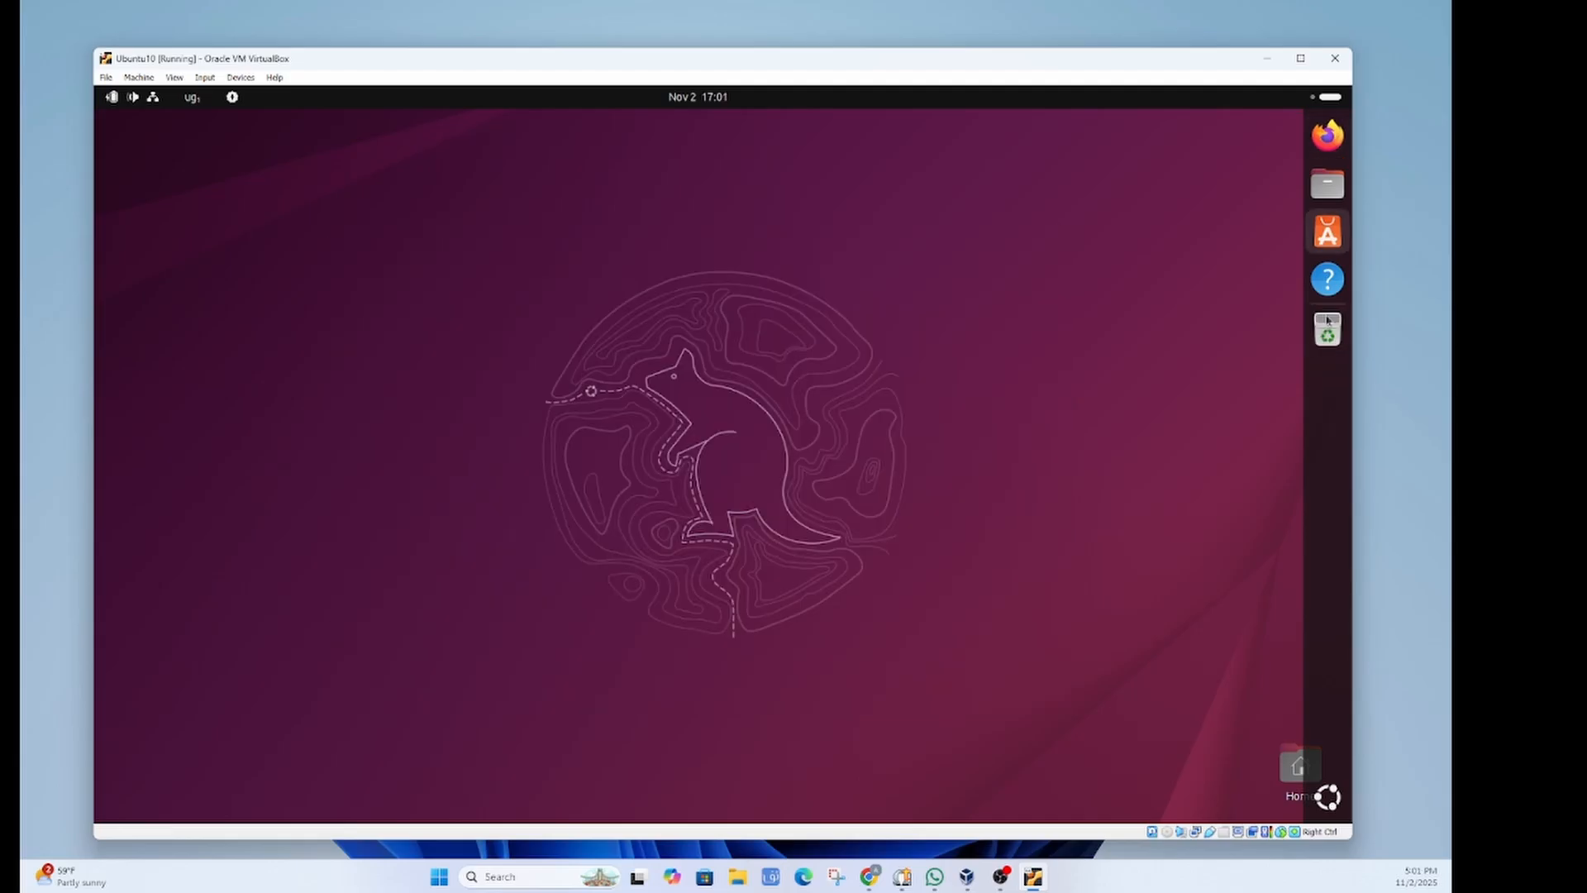
# Step: Launch Text Editor and switch the keyboard input source to Uyghur
pyautogui.click(1338, 800)
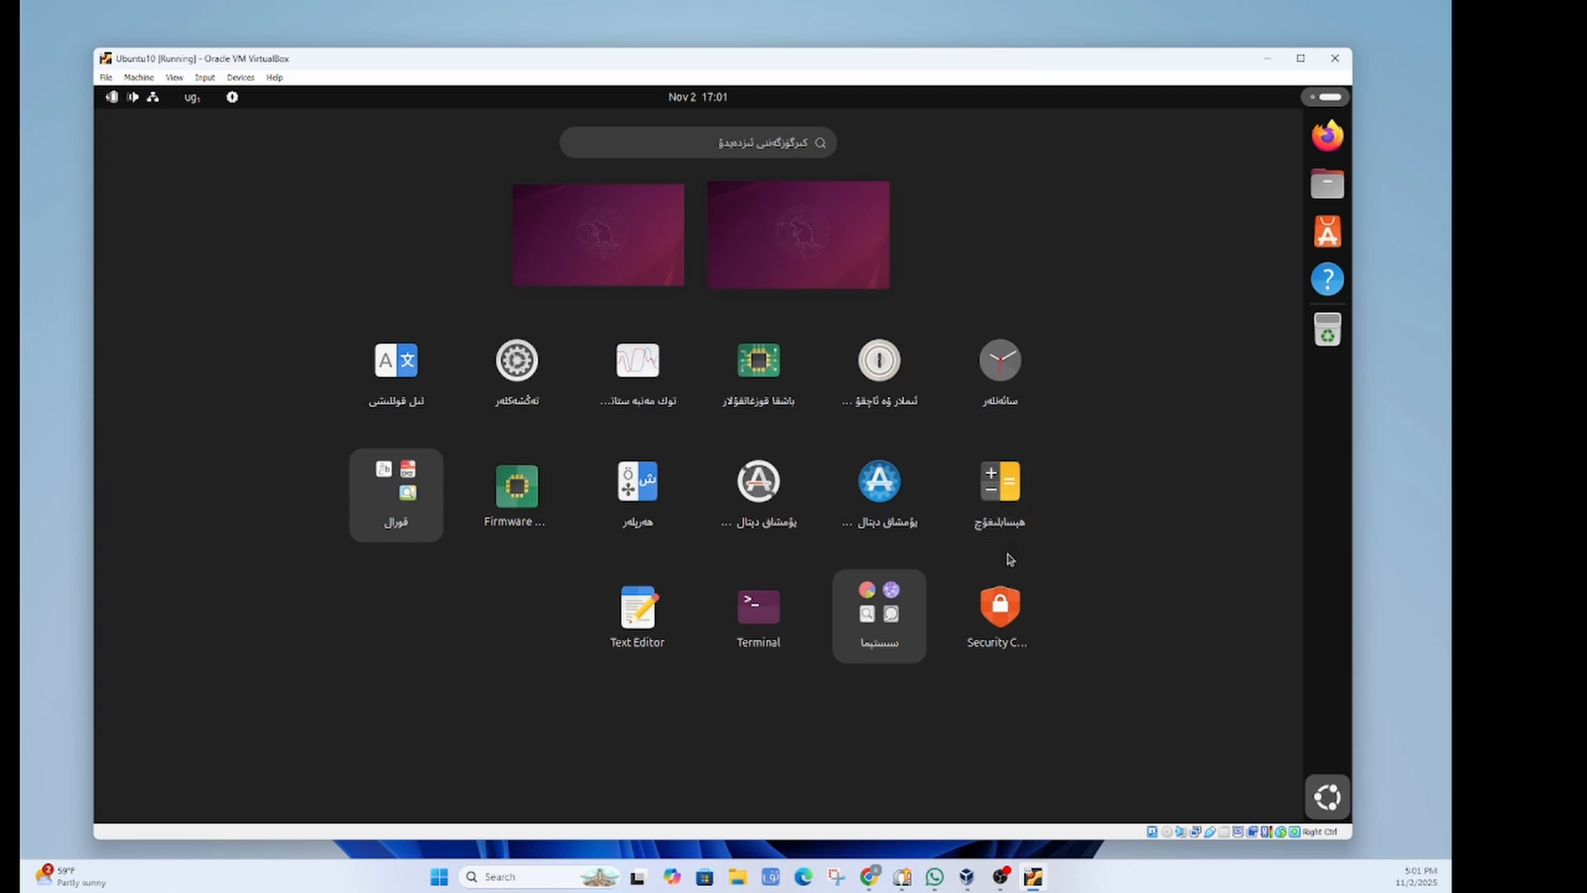
pyautogui.click(639, 610)
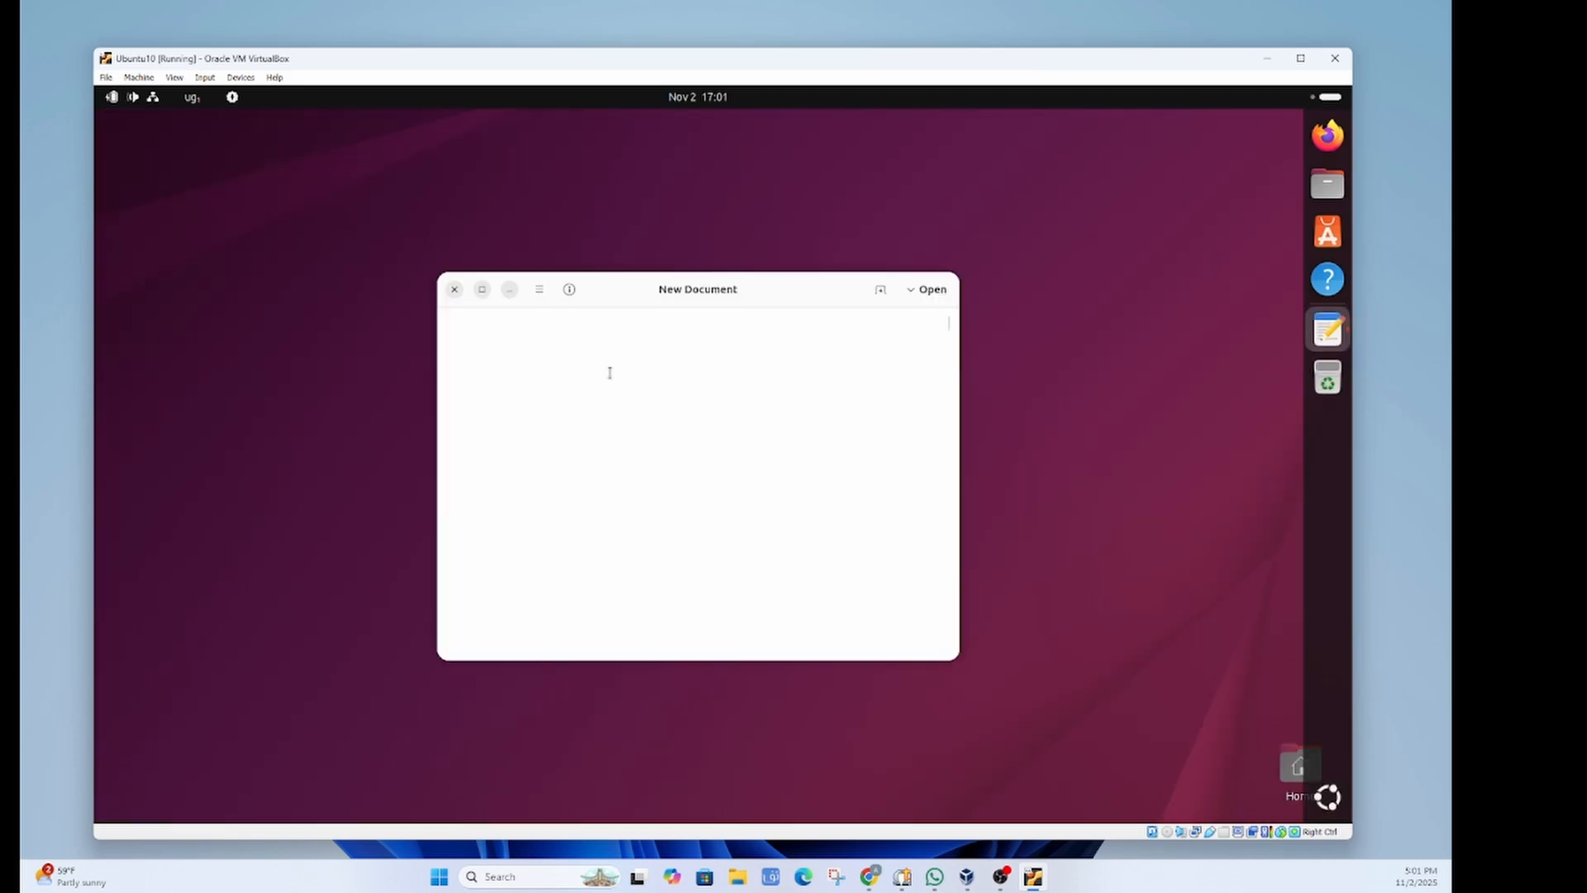
pyautogui.click(191, 97)
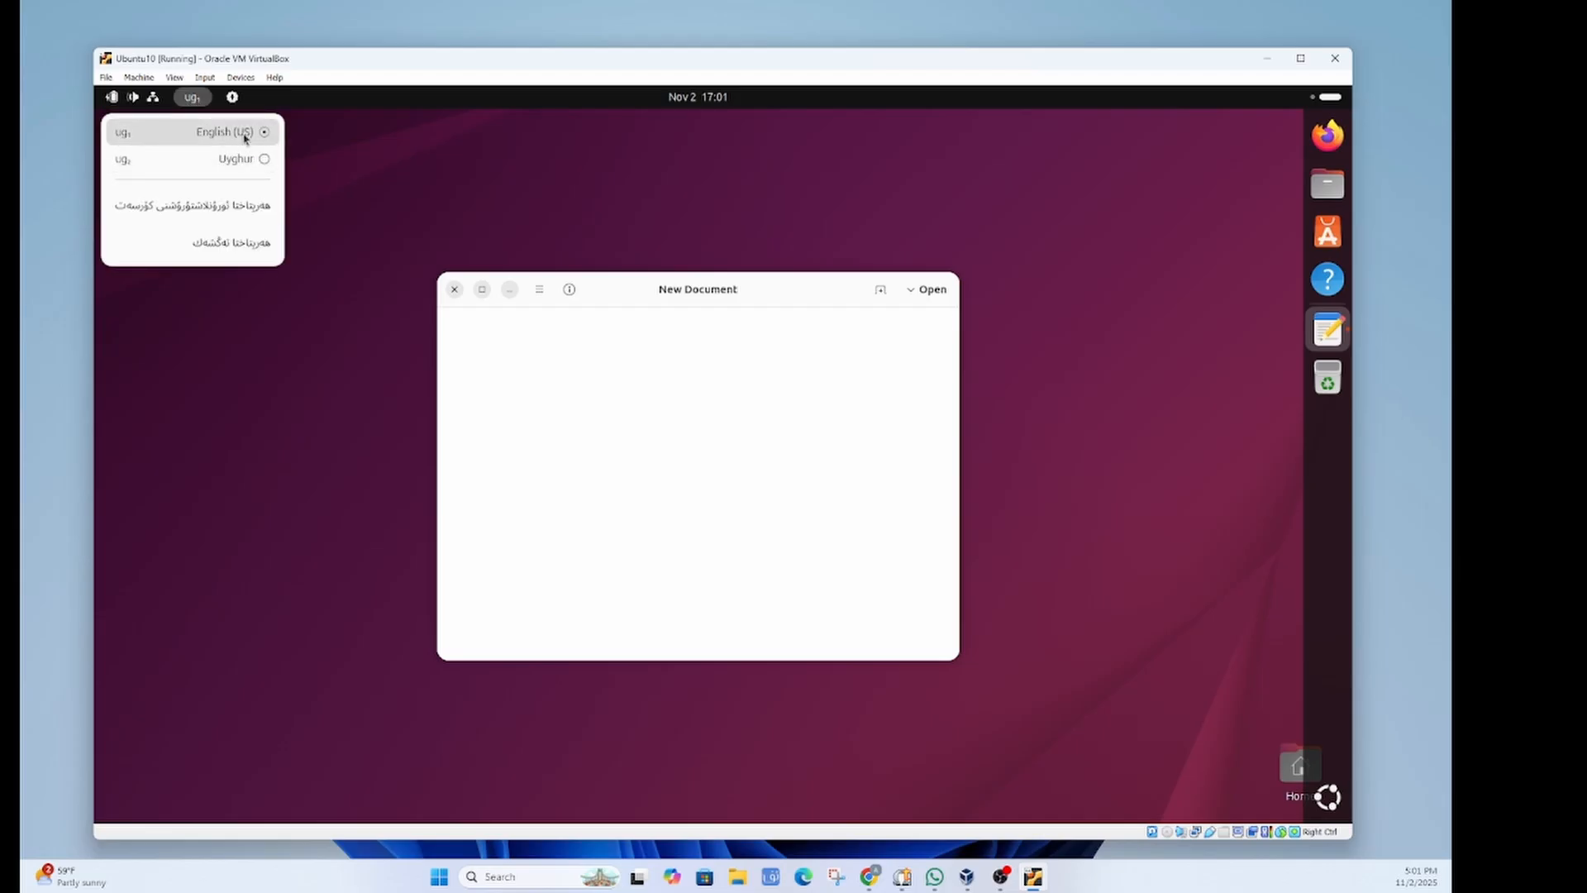
pyautogui.click(253, 165)
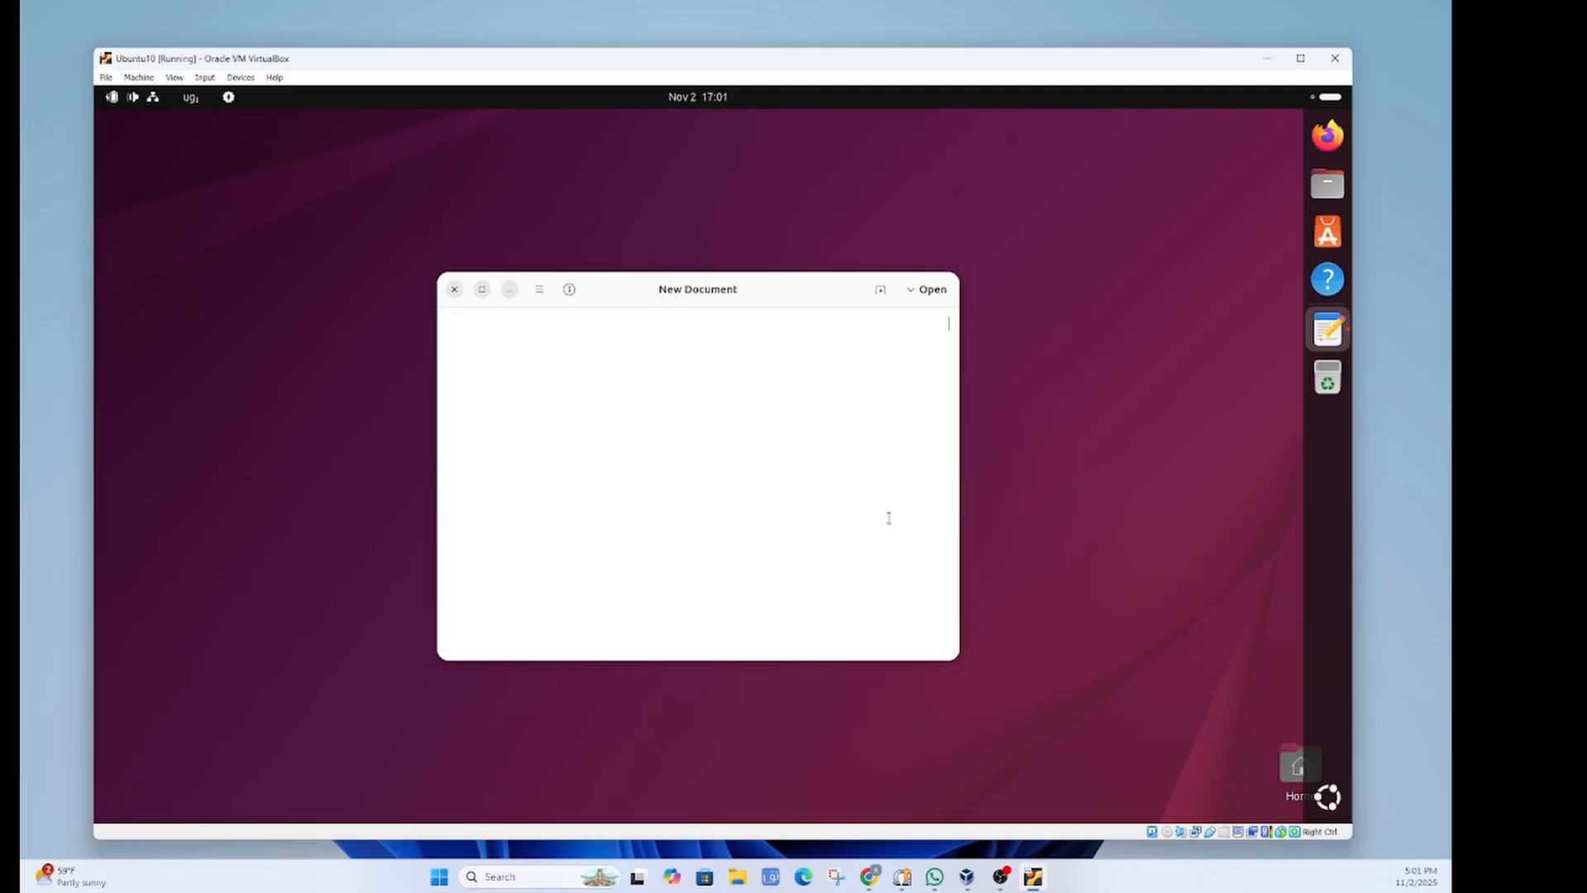
# Step: Type the Uyghur line 'ئۇبۇنتۇ مەشغۇلات سىستېمىسىنى ئورنىتىش' into the draft
pyautogui.write('ئۇبۇنتۇ')
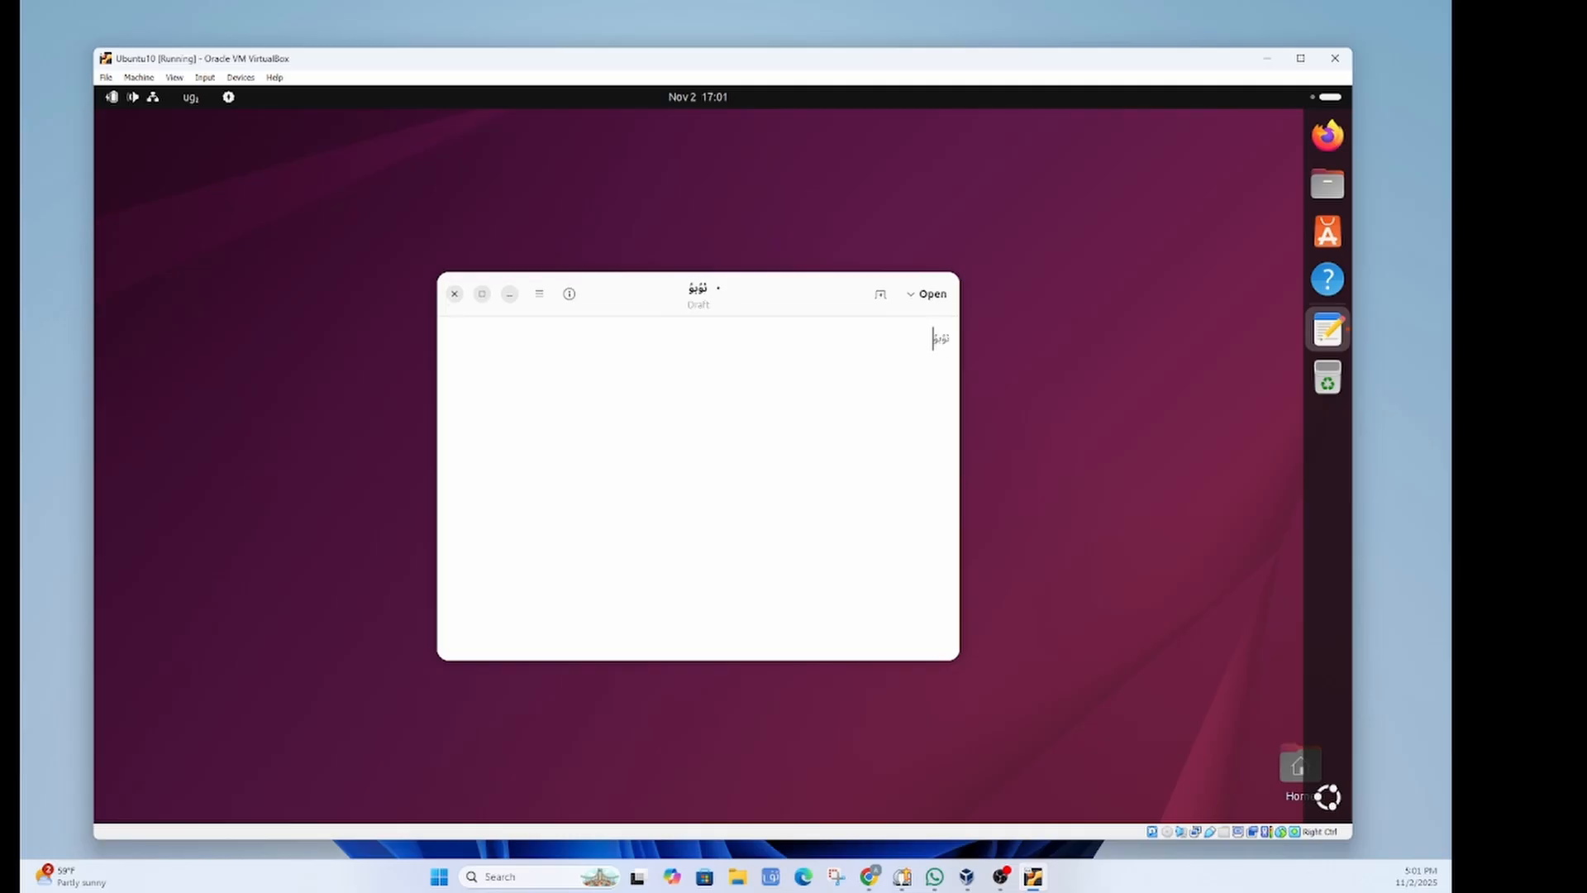
pyautogui.write(' مەشغۇلات سىستېمى')
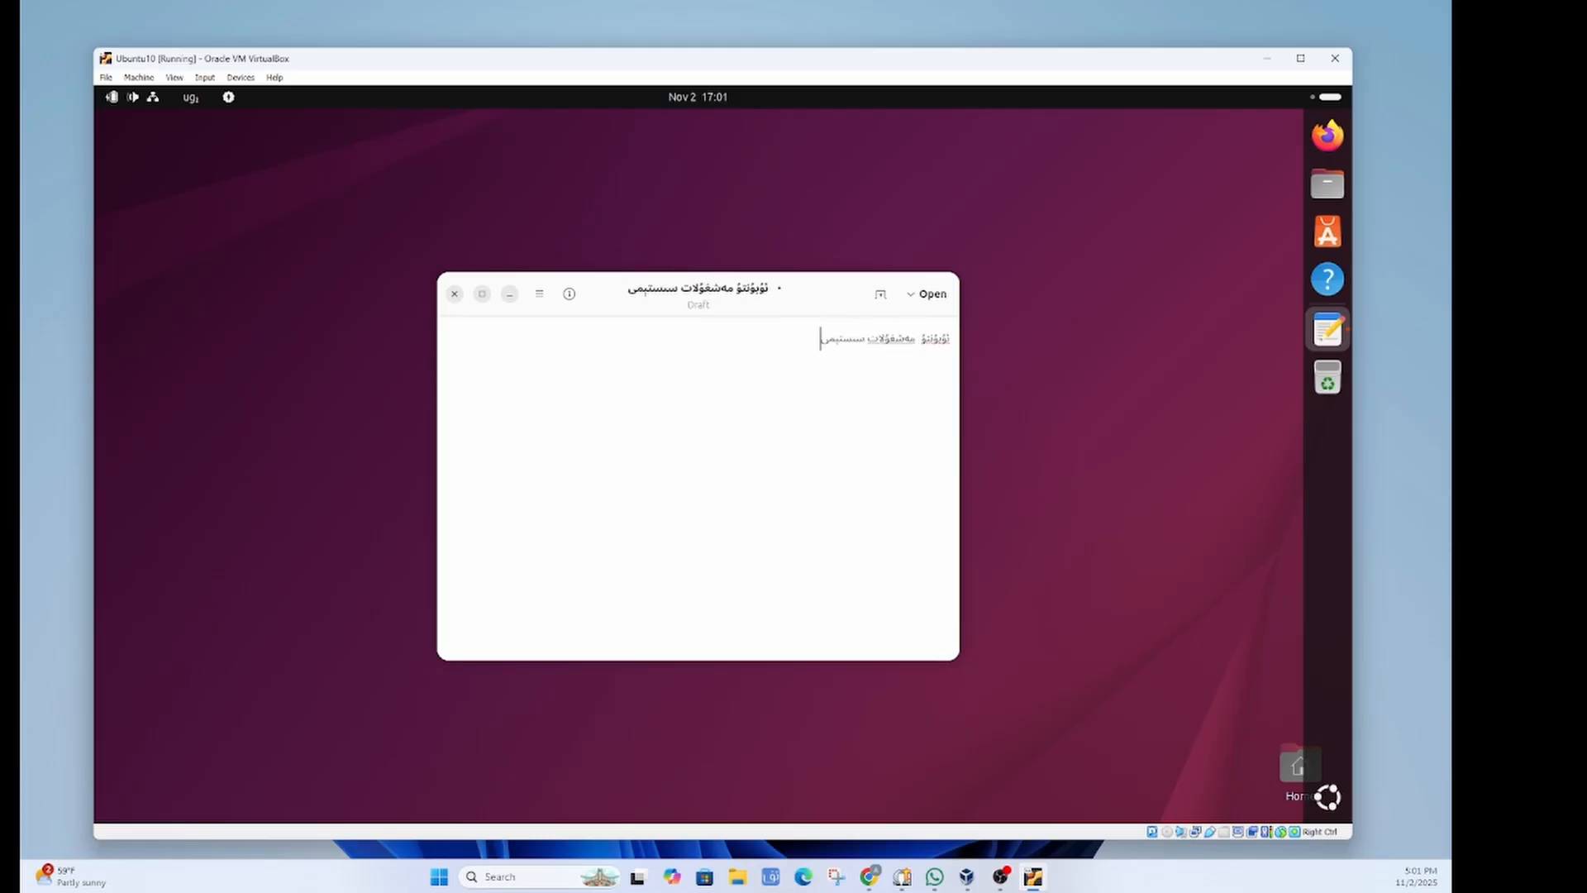
pyautogui.write('سىنى ئورنىتى')
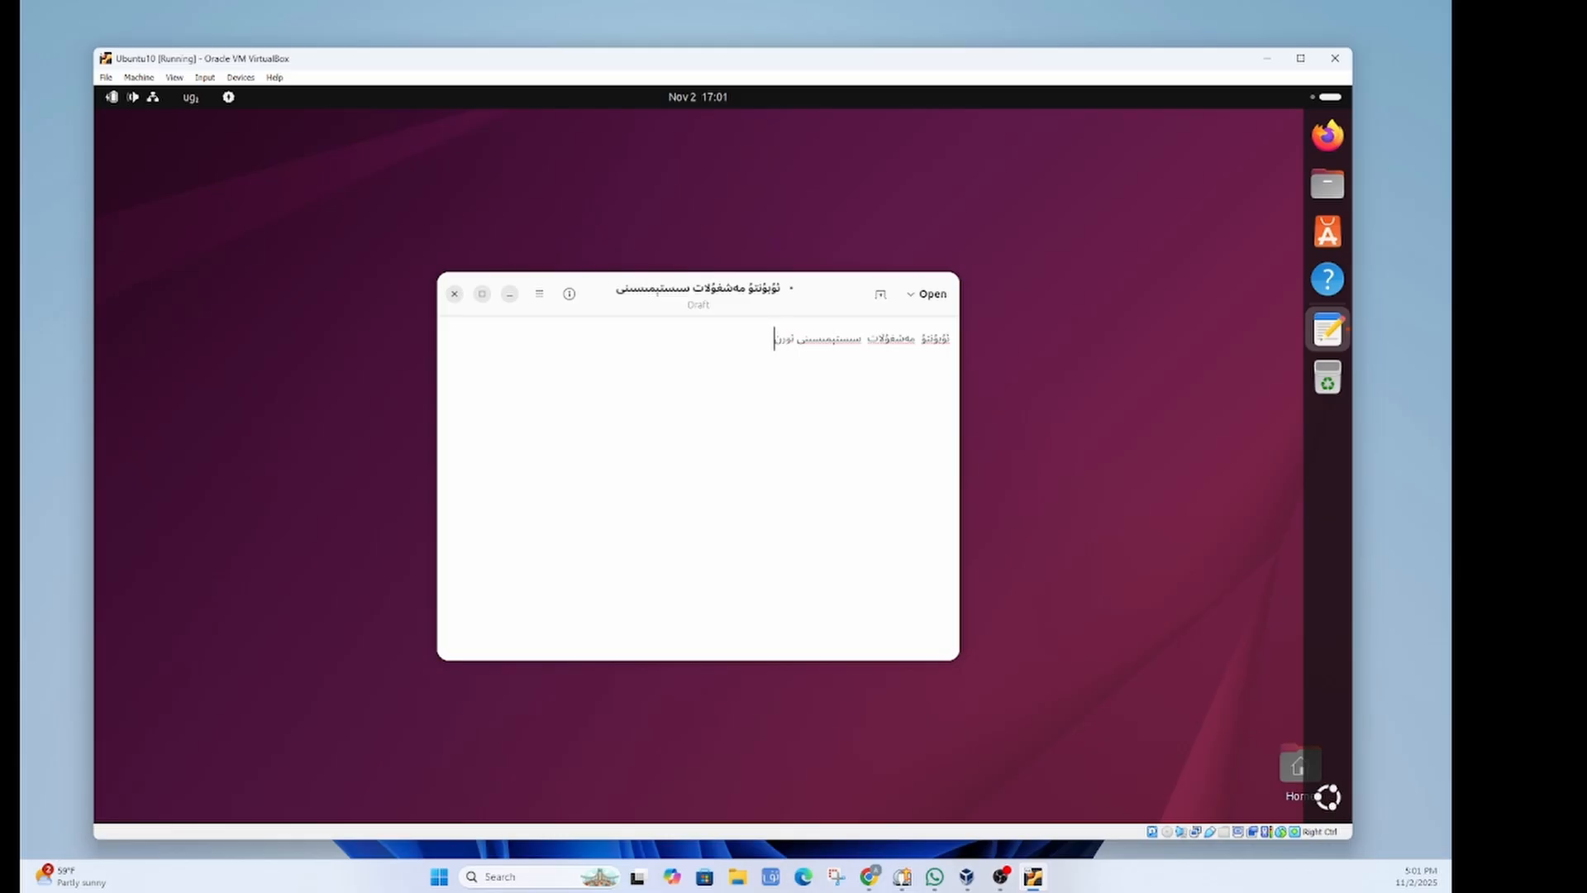
pyautogui.write('ش')
pyautogui.moveTo(727, 335); pyautogui.dragTo(964, 339)
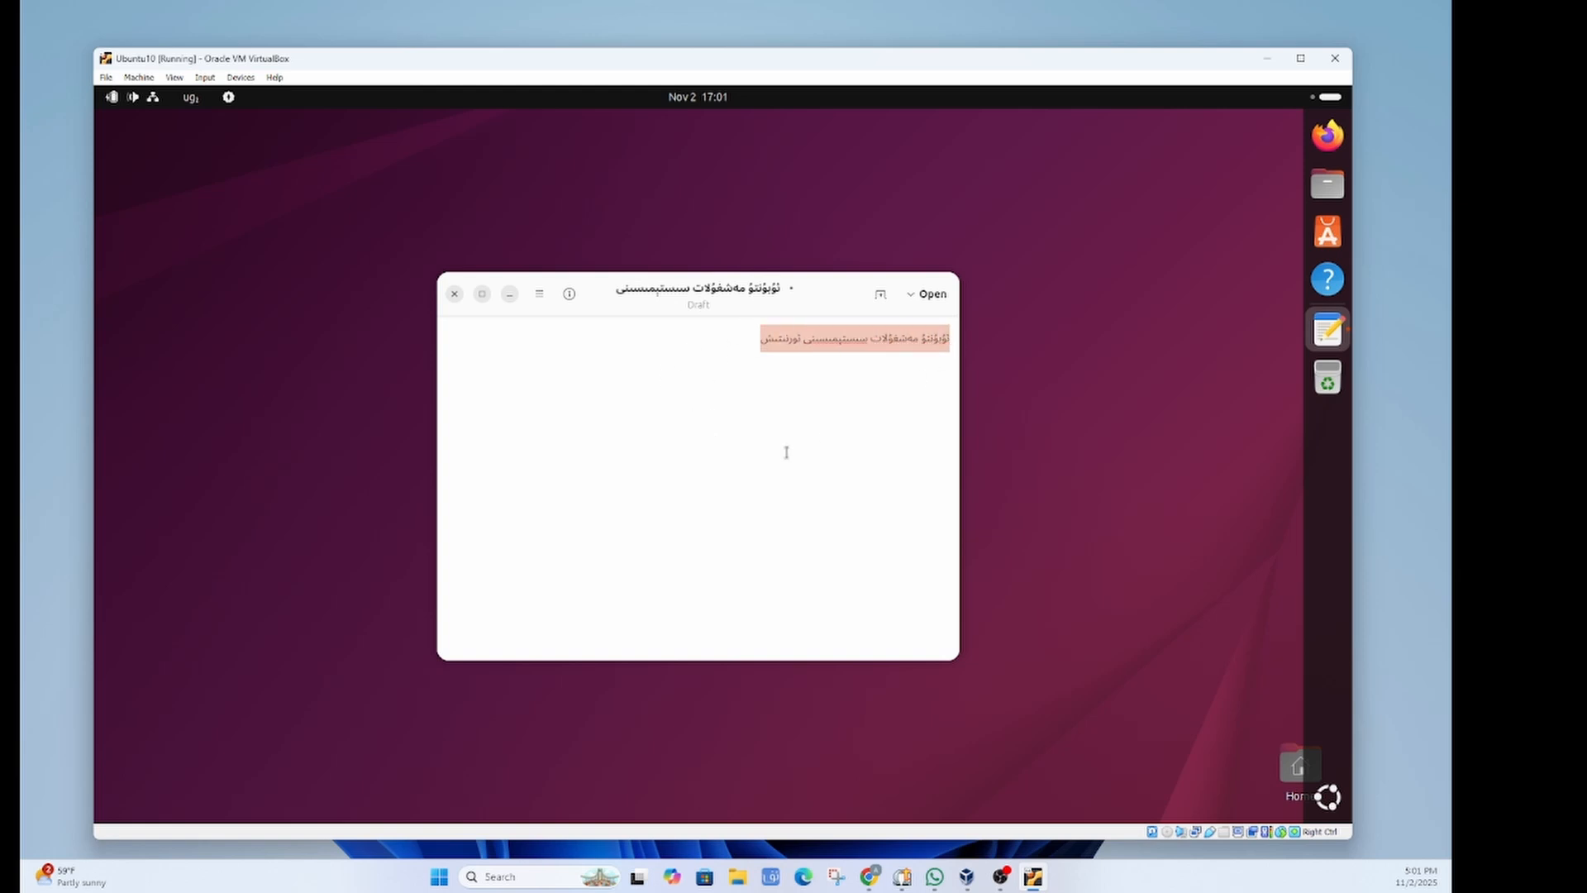
pyautogui.click(811, 391)
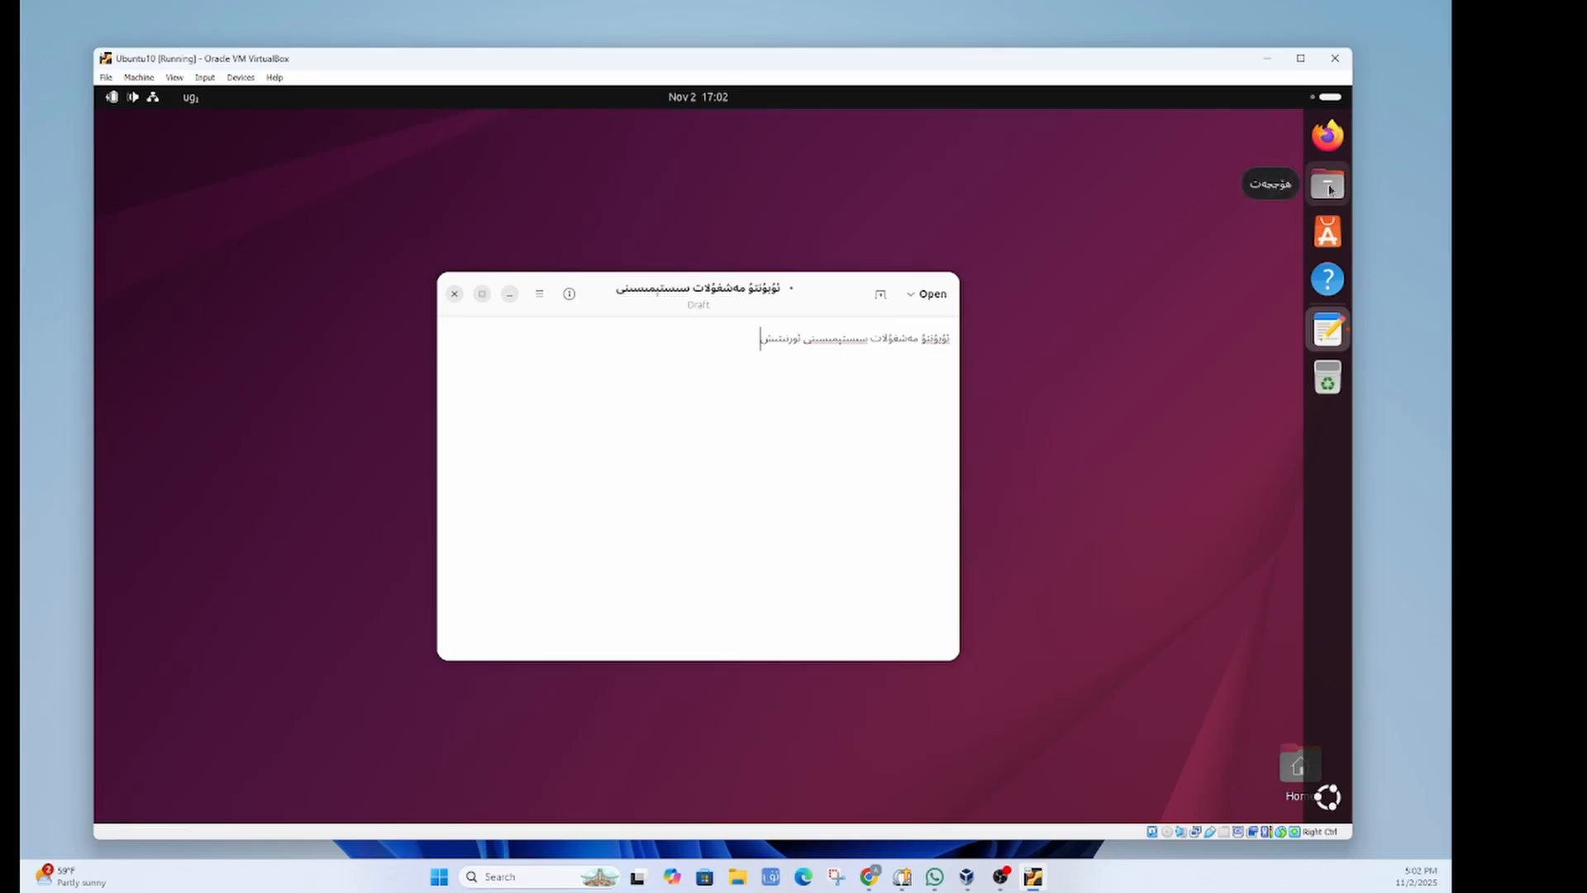
# Step: Open Files on the Uyghur home folder, make the window taller, browse its menus, then show the app grid
pyautogui.click(1329, 187)
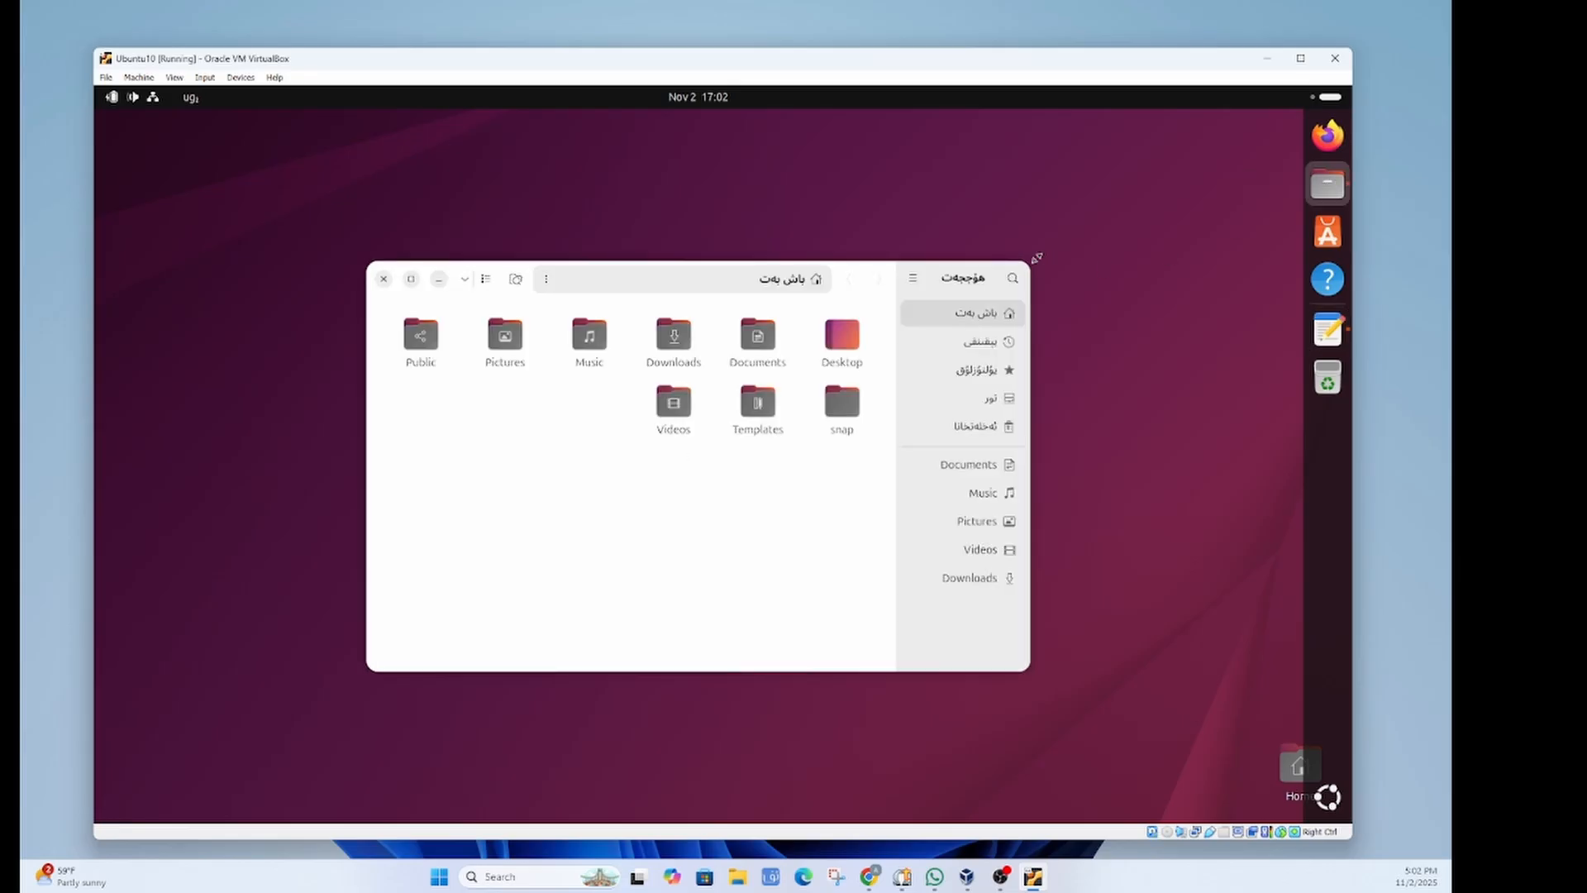
pyautogui.moveTo(705, 674); pyautogui.dragTo(705, 751)
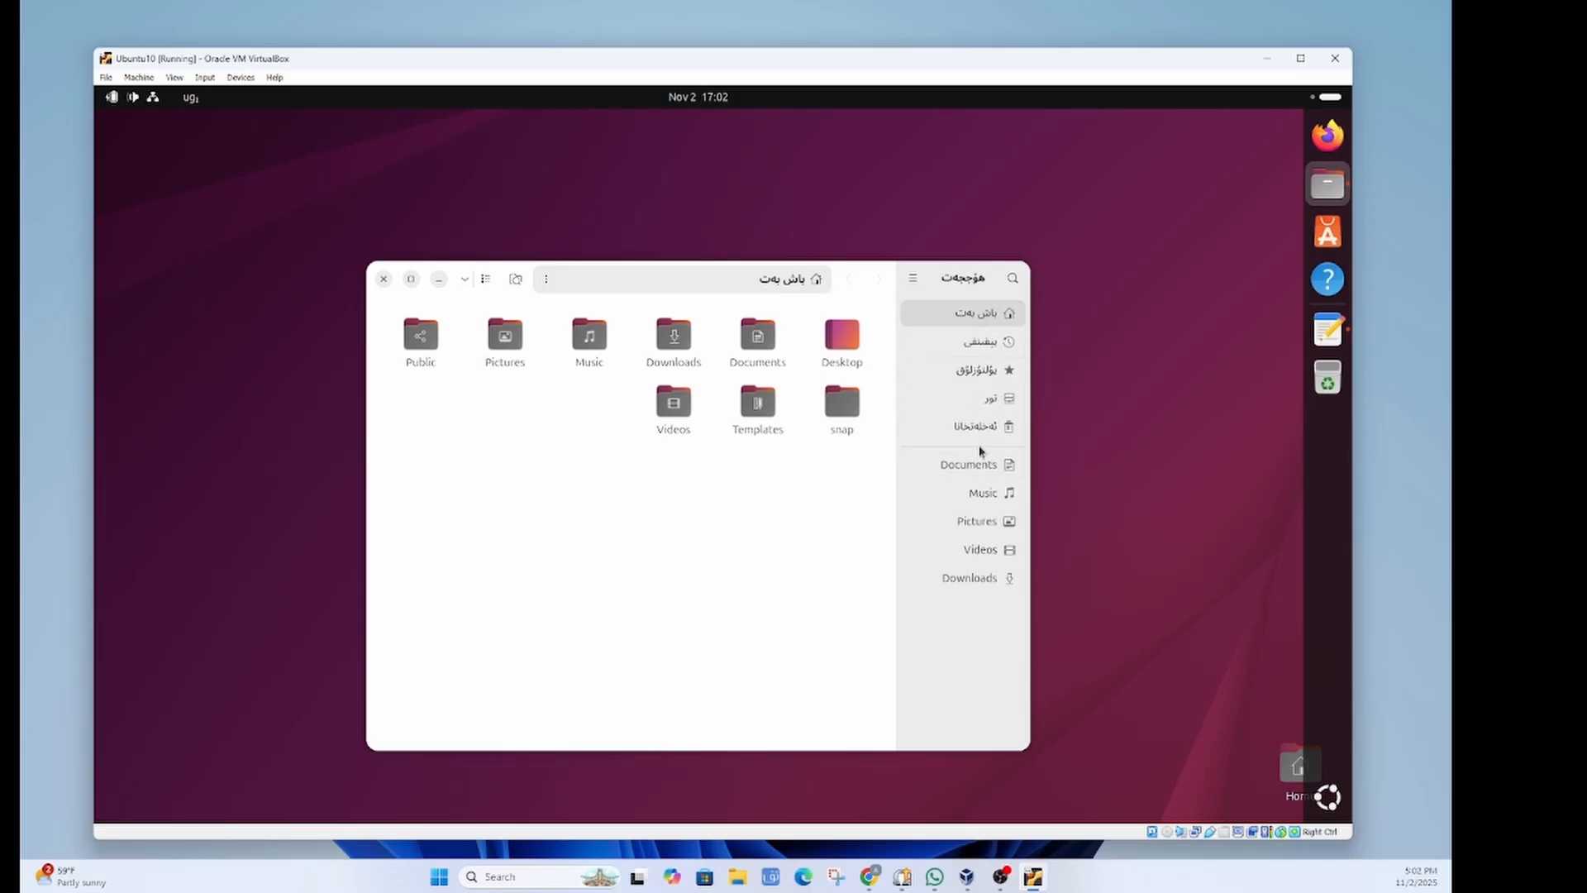
pyautogui.click(913, 278)
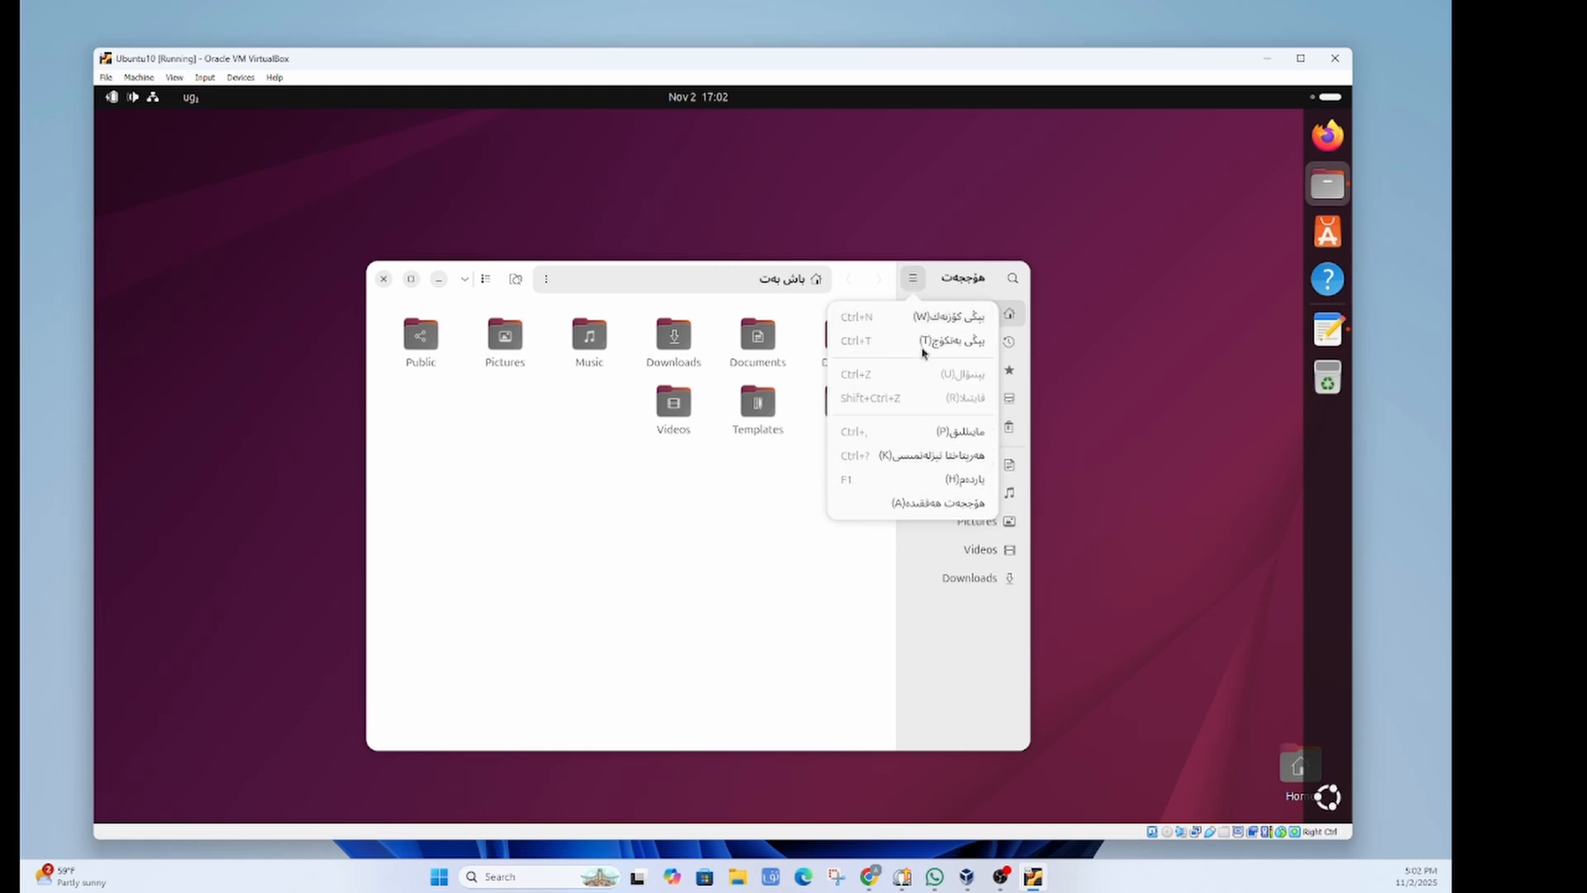
pyautogui.click(501, 461)
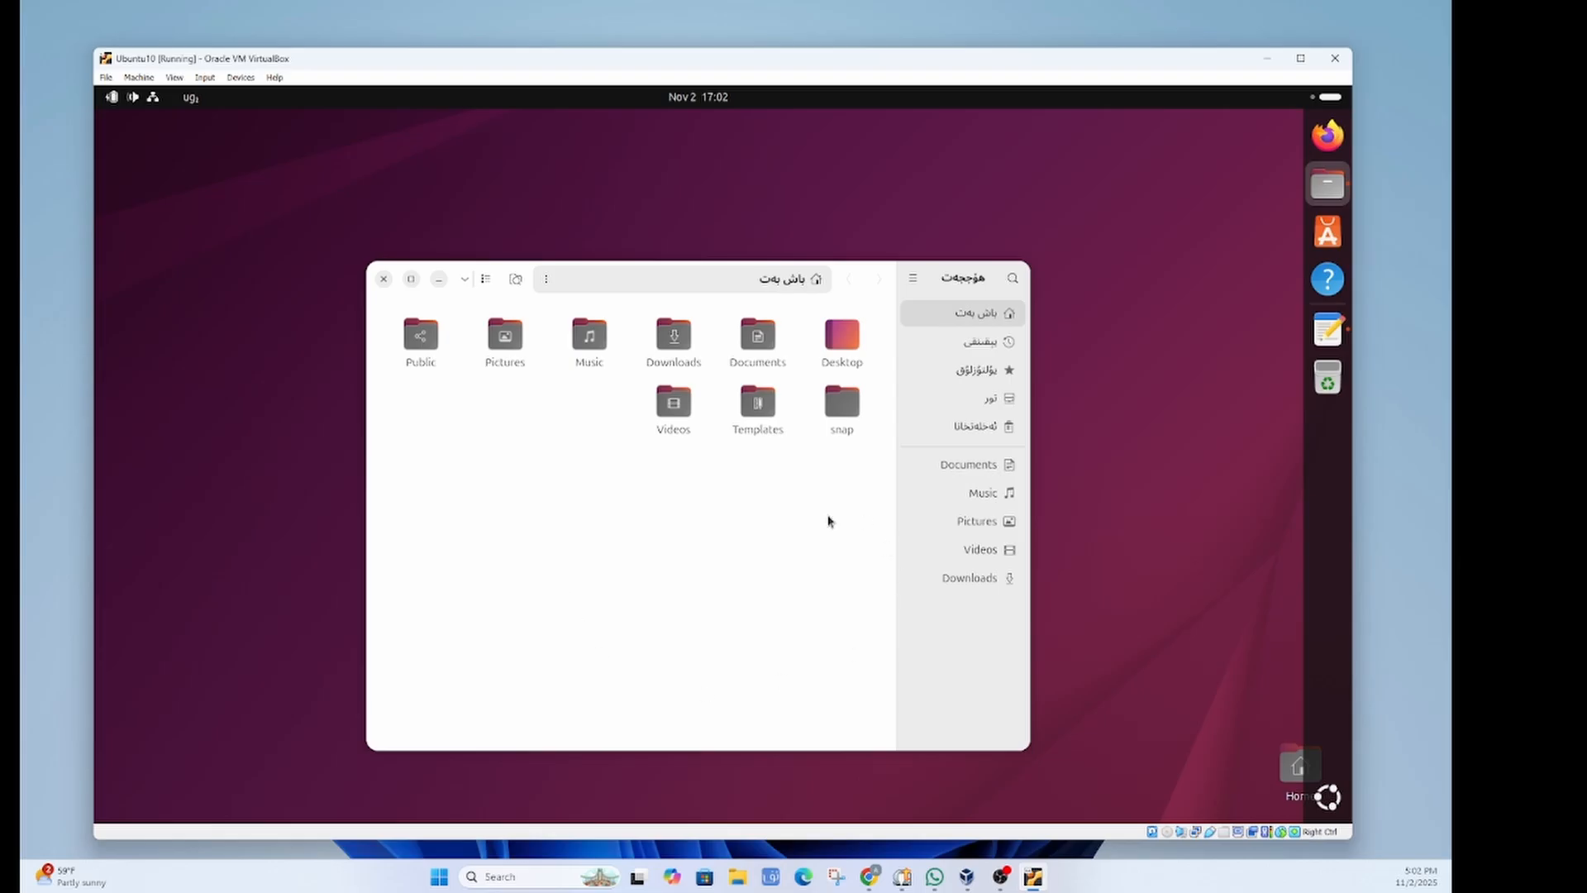
pyautogui.click(465, 279)
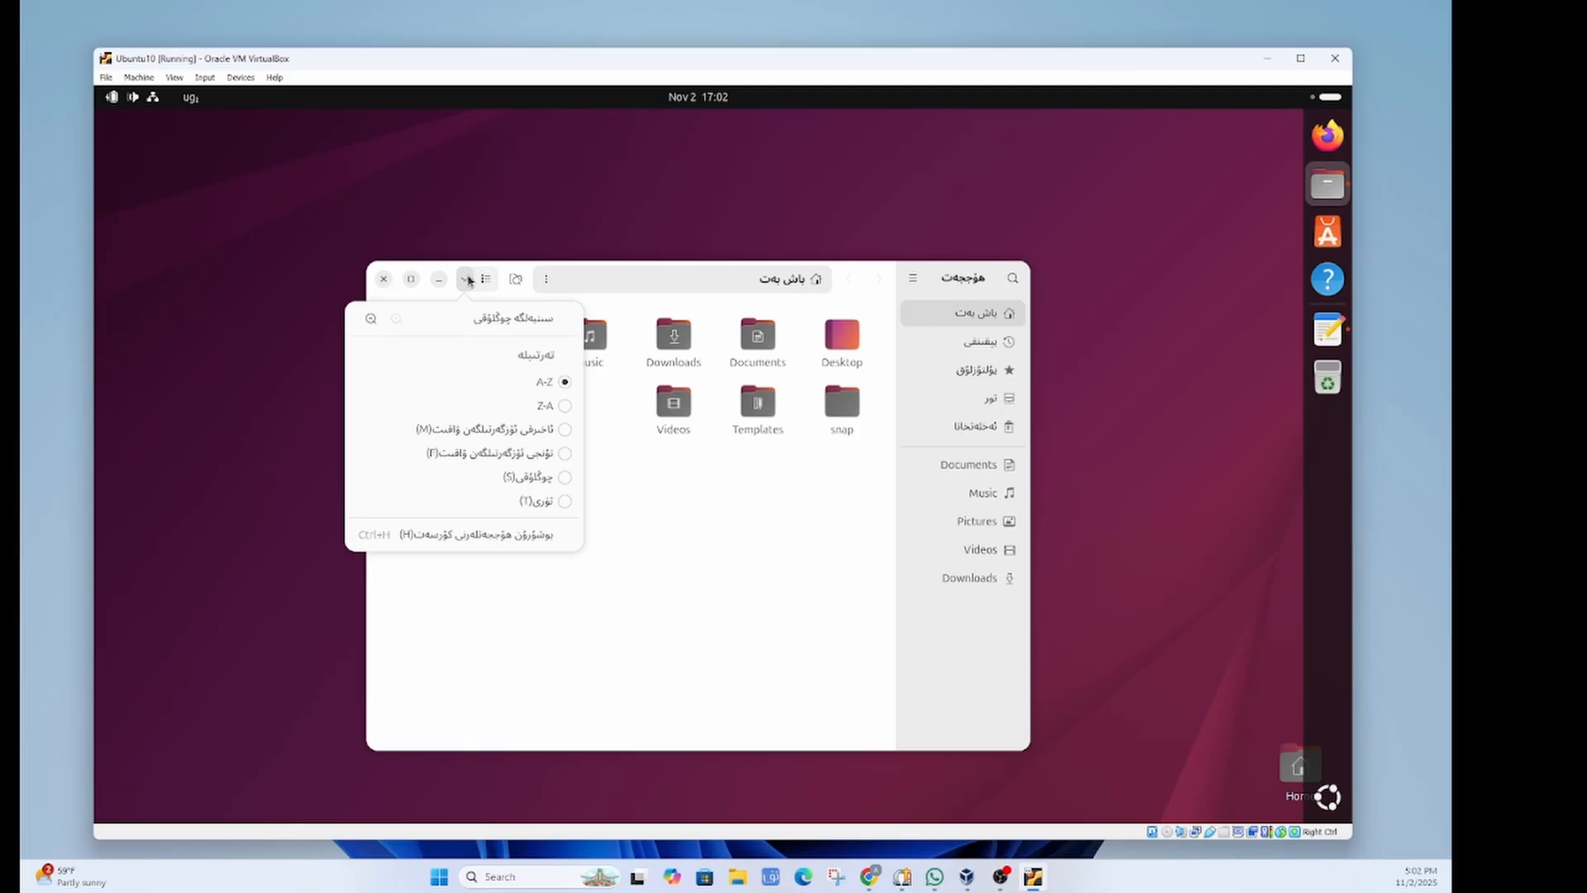
pyautogui.click(713, 551)
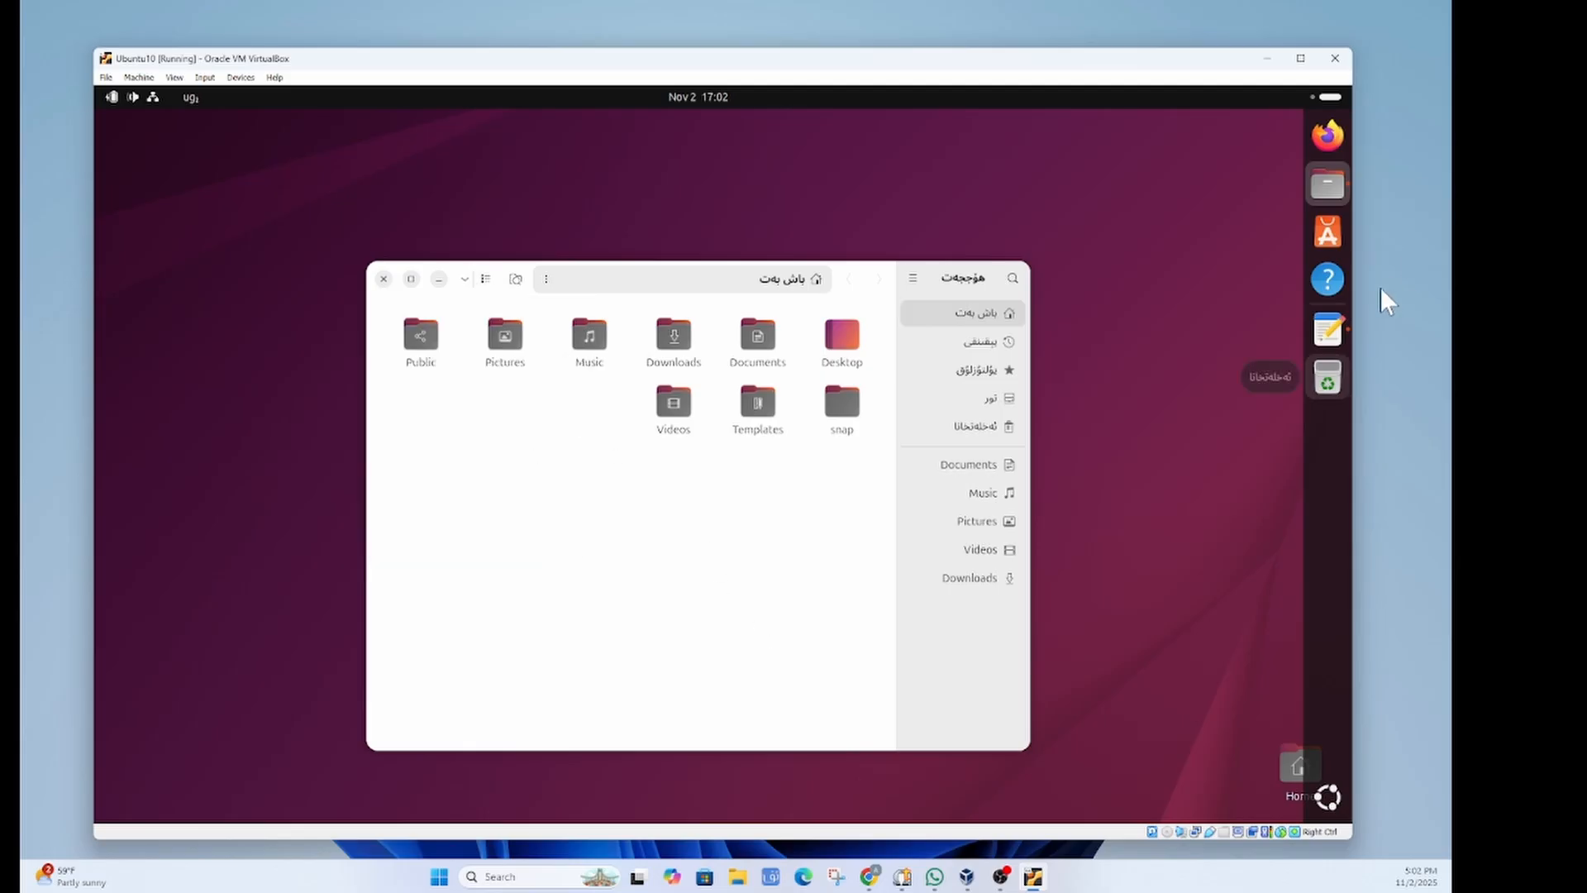
pyautogui.click(1328, 798)
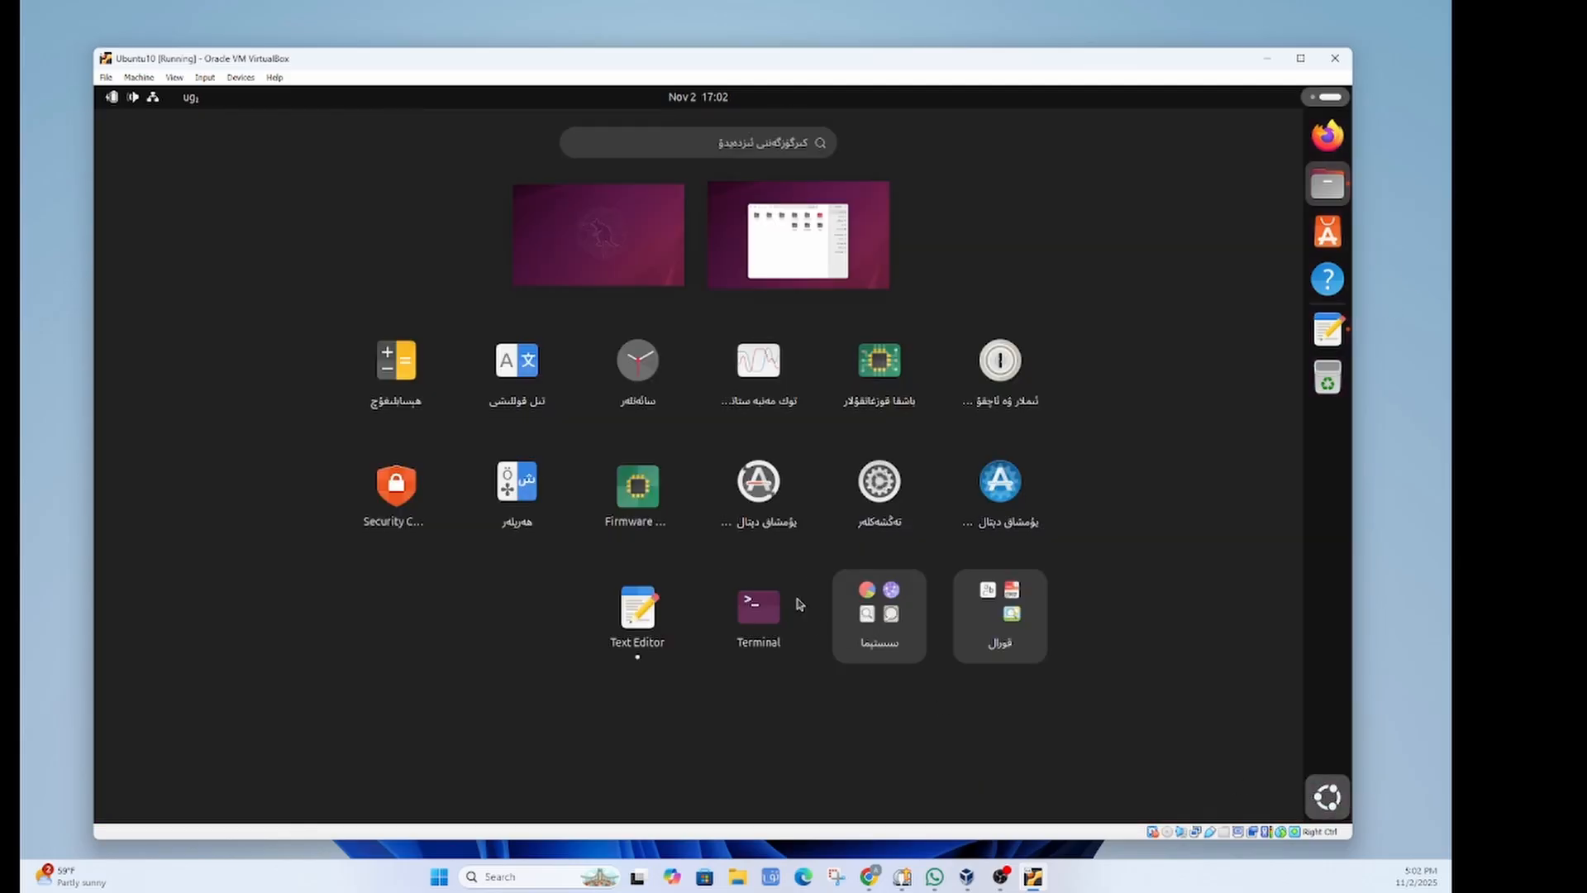
# Step: Launch Settings from the app grid, browse the Ubuntu Desktop page, then switch to the System page
pyautogui.click(882, 490)
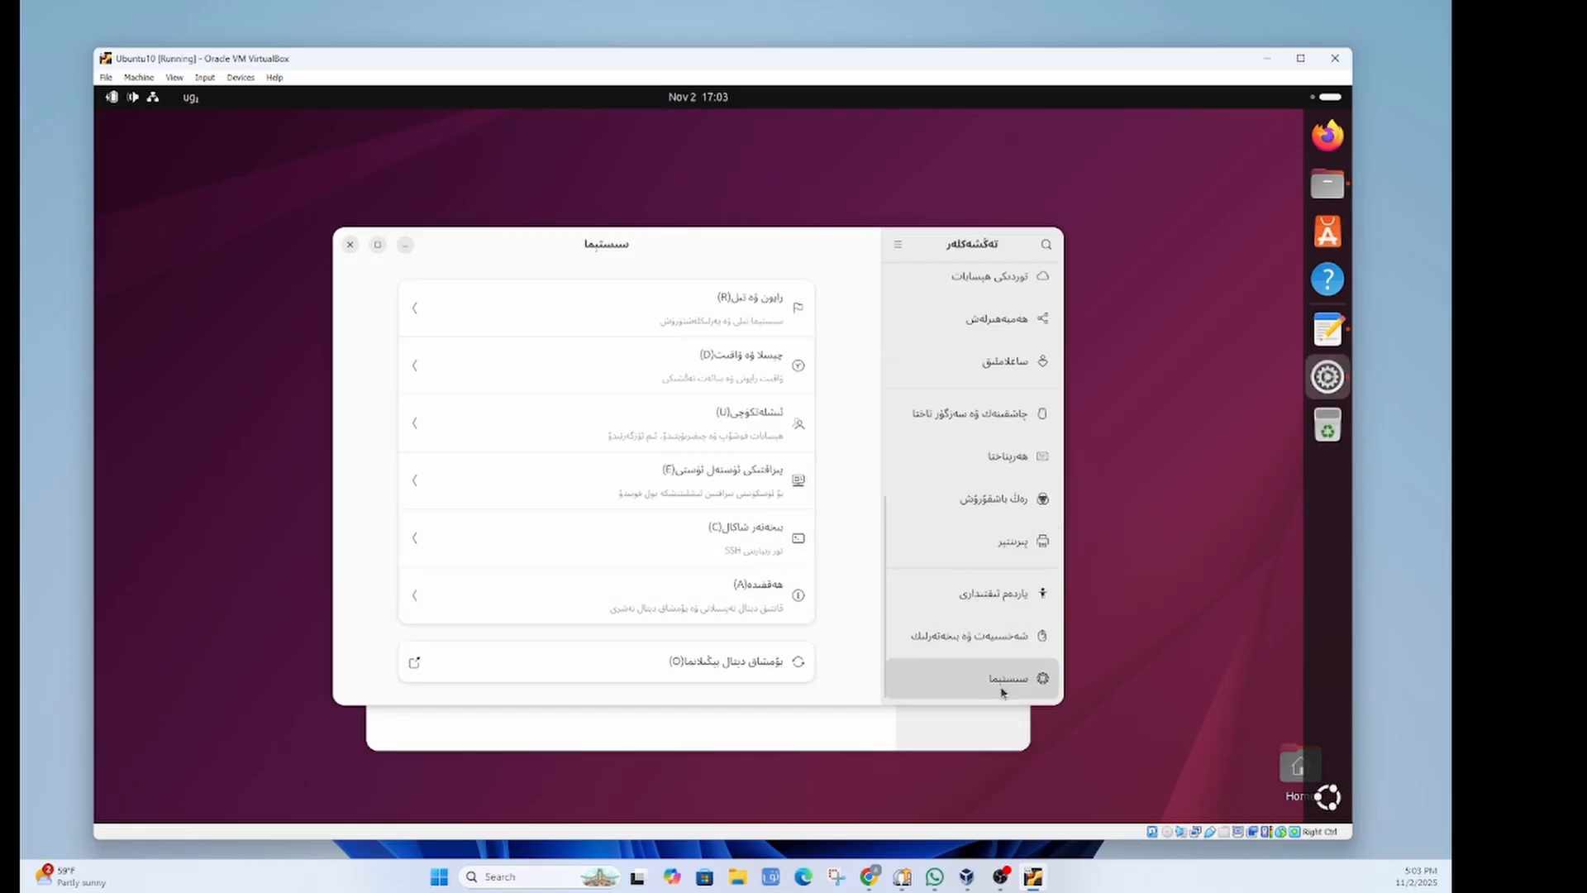
pyautogui.scroll(10, 1002, 693)
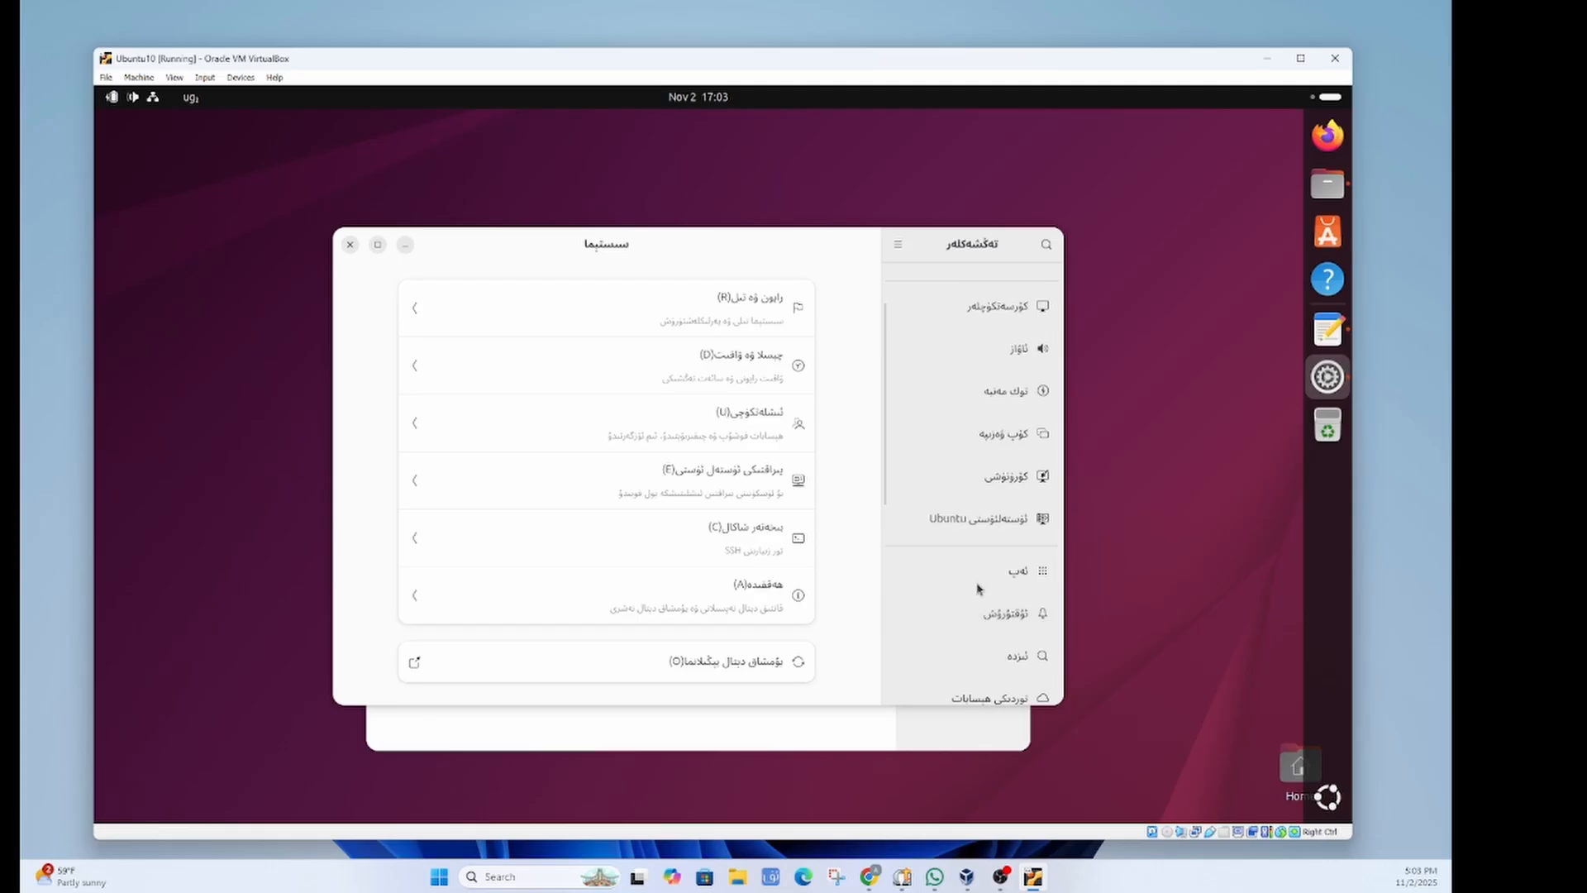
pyautogui.click(966, 520)
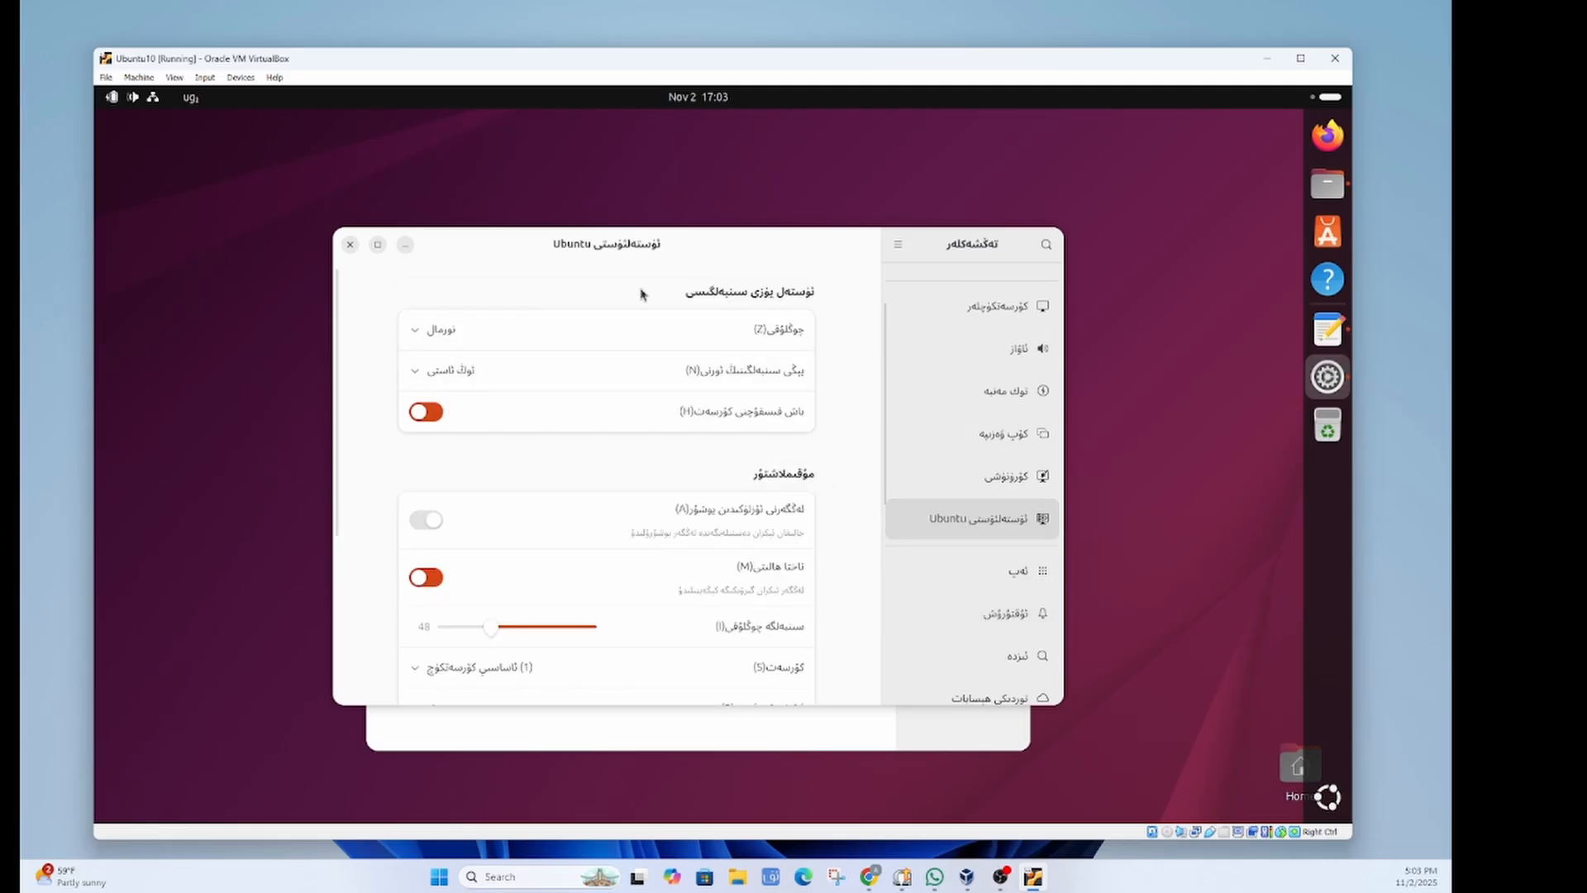
pyautogui.scroll(-5, 552, 448)
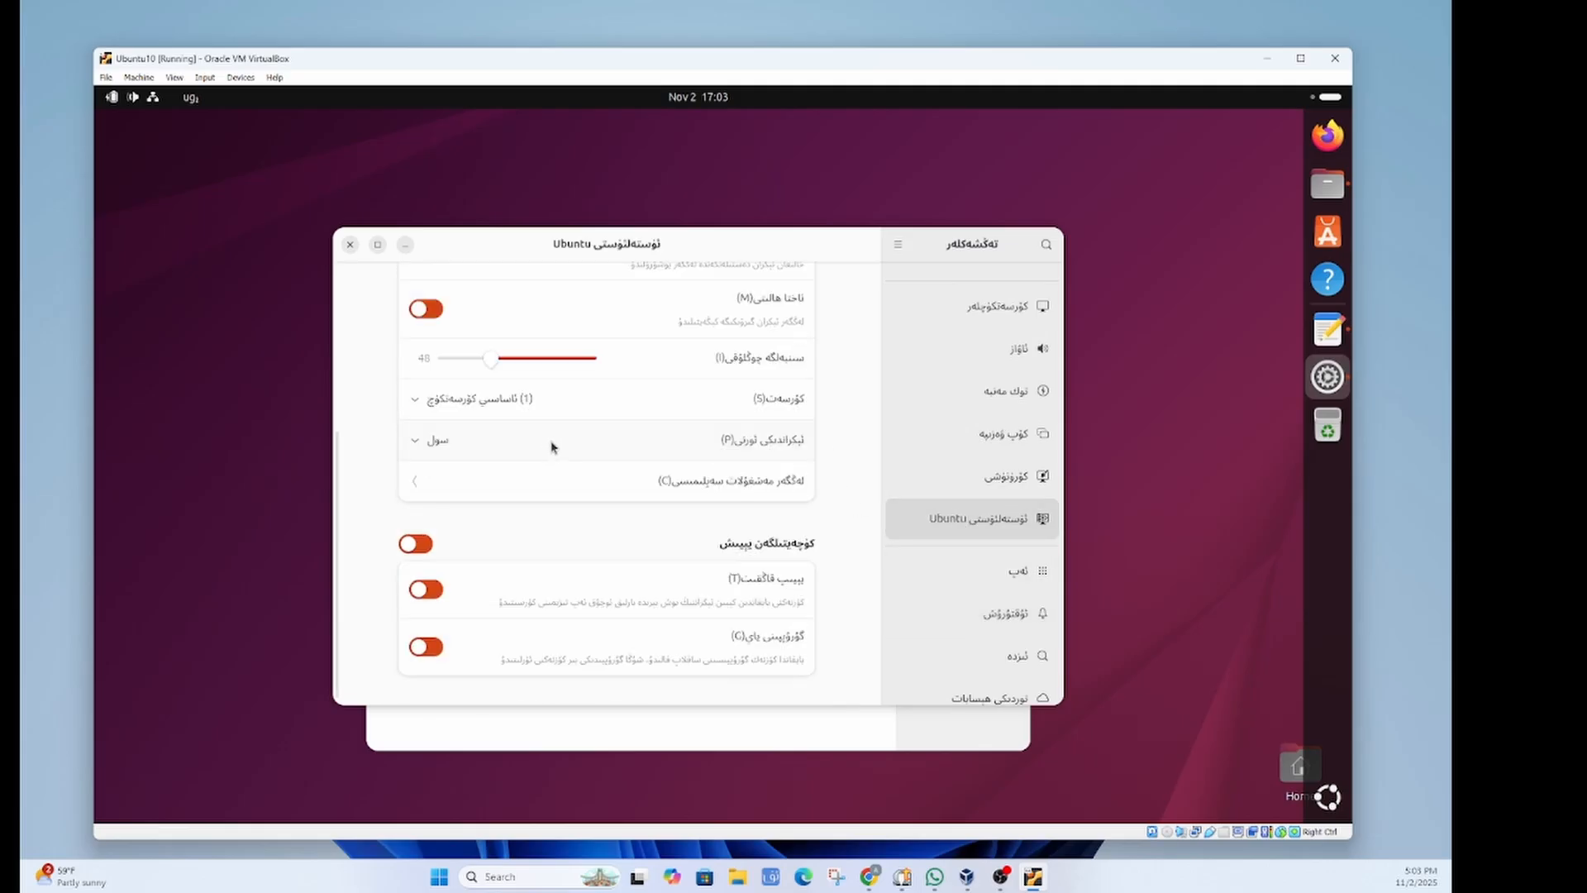
pyautogui.scroll(5, 552, 448)
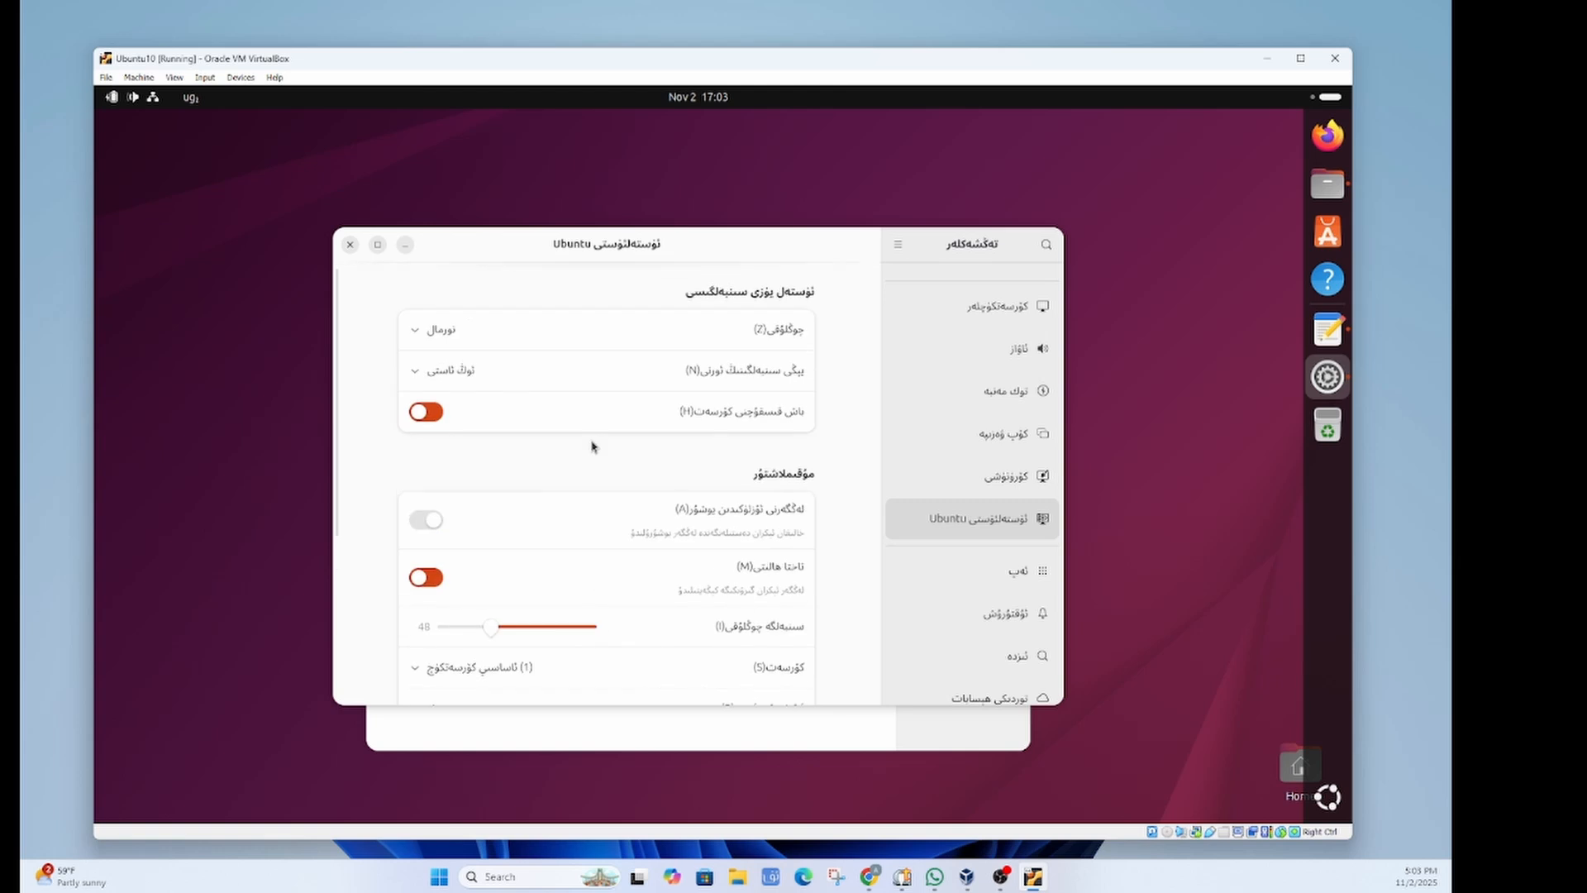
pyautogui.scroll(-8, 909, 479)
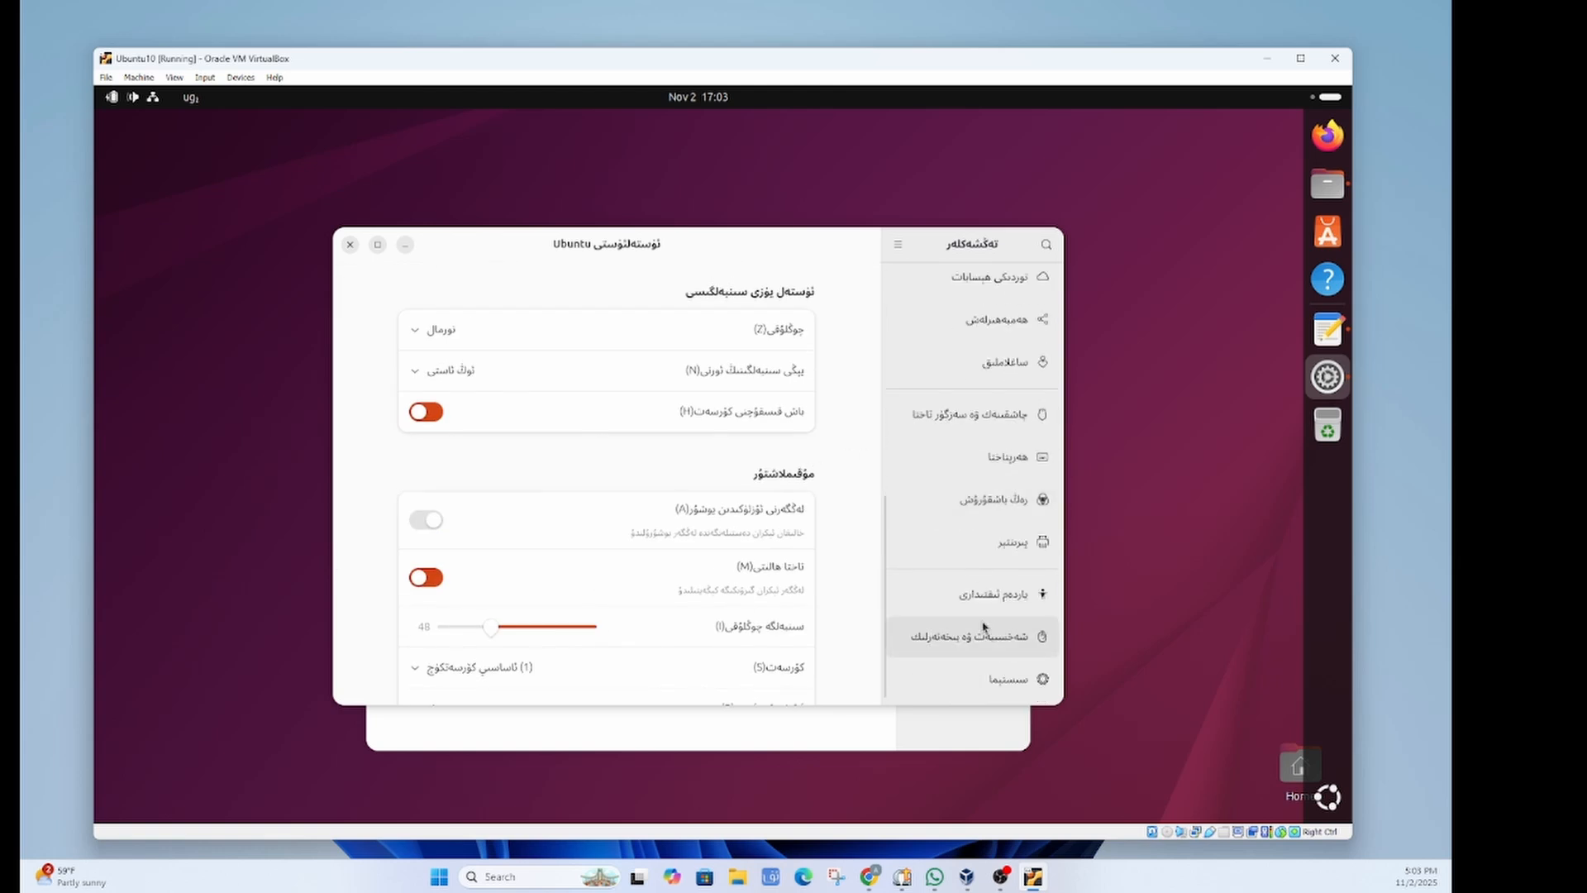
pyautogui.click(965, 688)
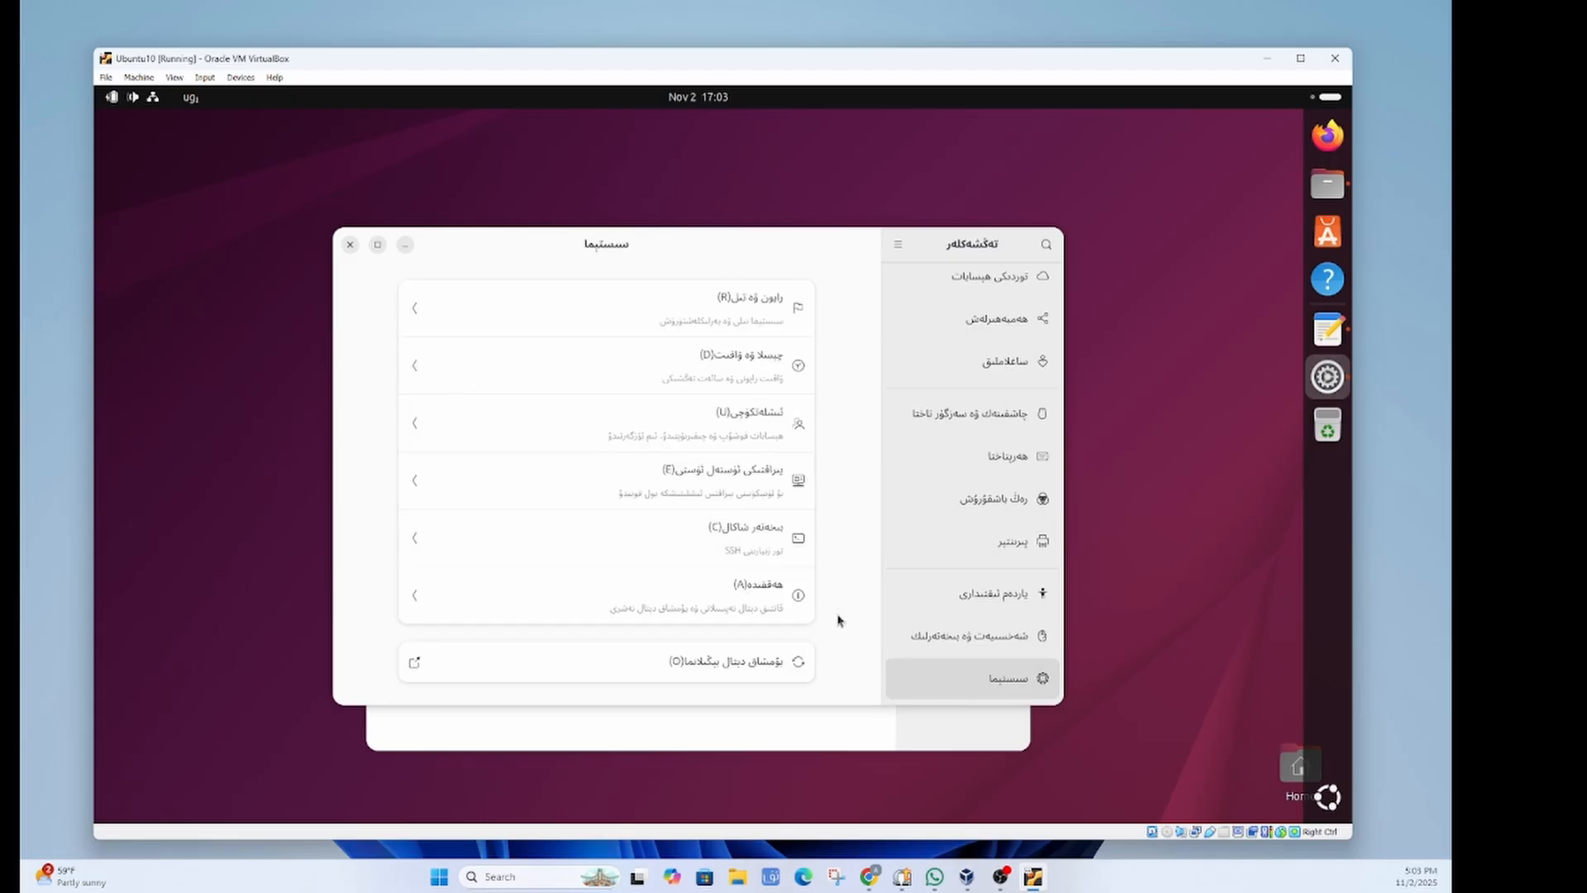
# Step: View the About page and system details showing Ubuntu 25.10 and 3.3 GiB memory
pyautogui.click(672, 601)
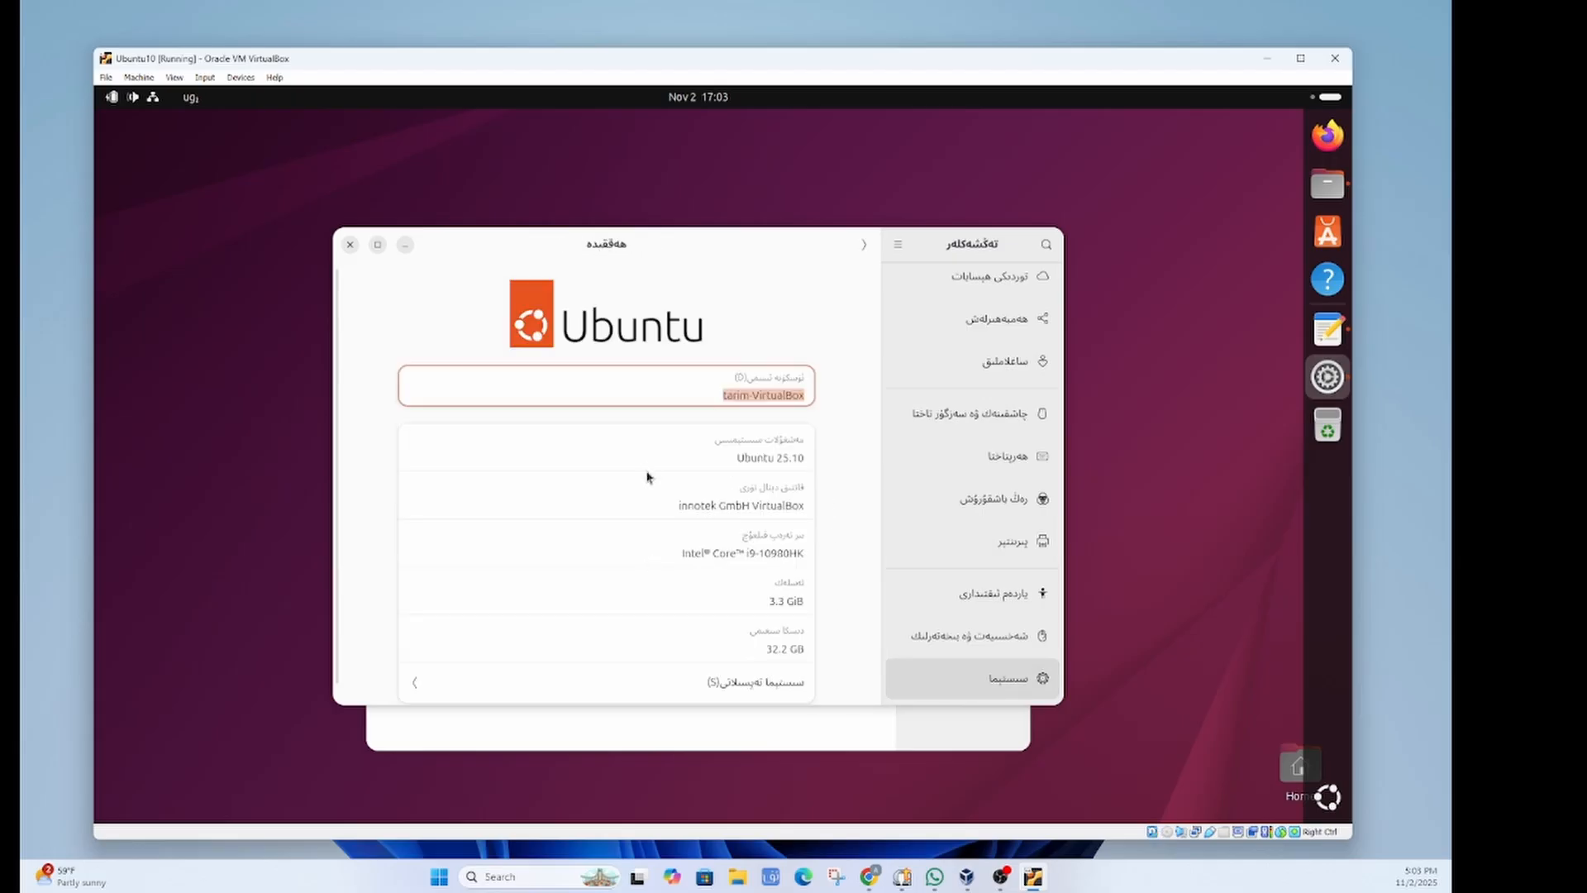
pyautogui.tripleClick(738, 457)
pyautogui.scroll(-1, 753, 673)
pyautogui.click(753, 670)
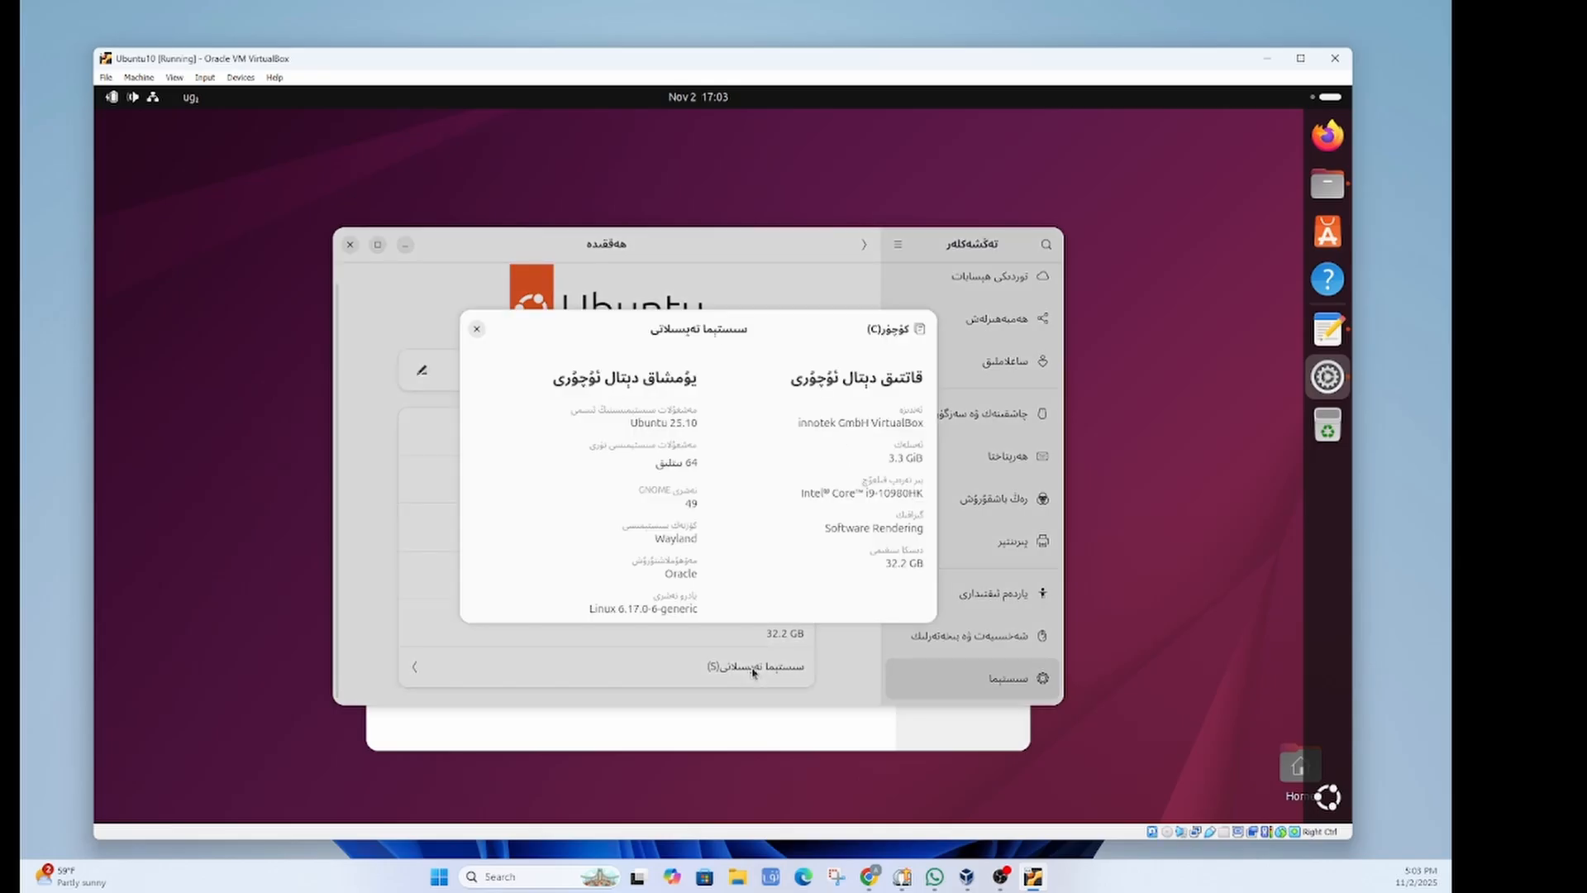
pyautogui.scroll(-1, 554, 454)
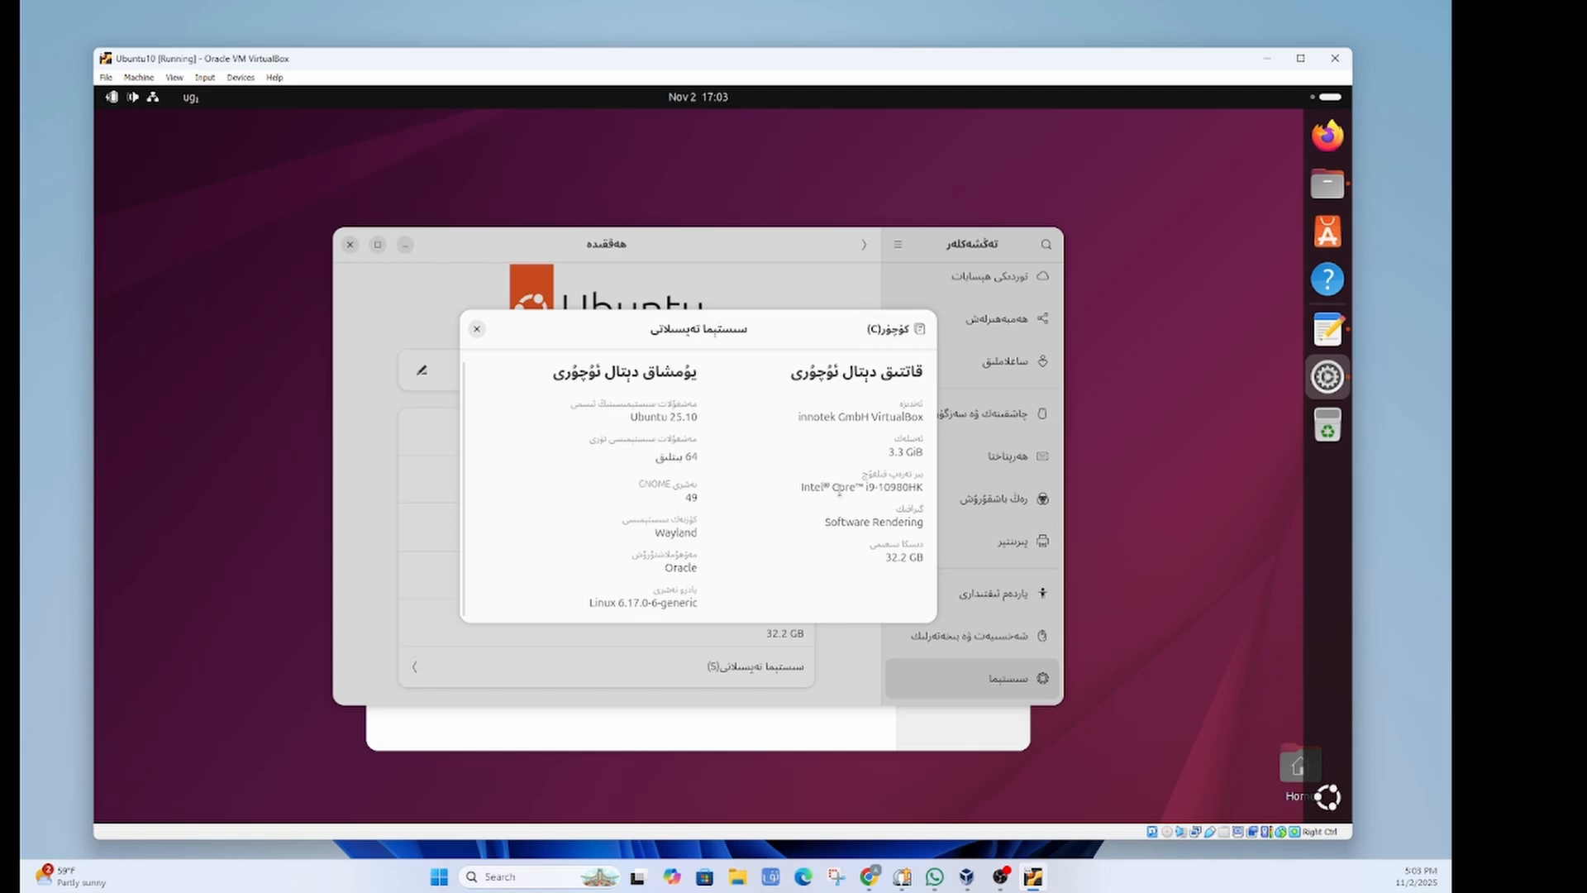
pyautogui.scroll(1, 782, 496)
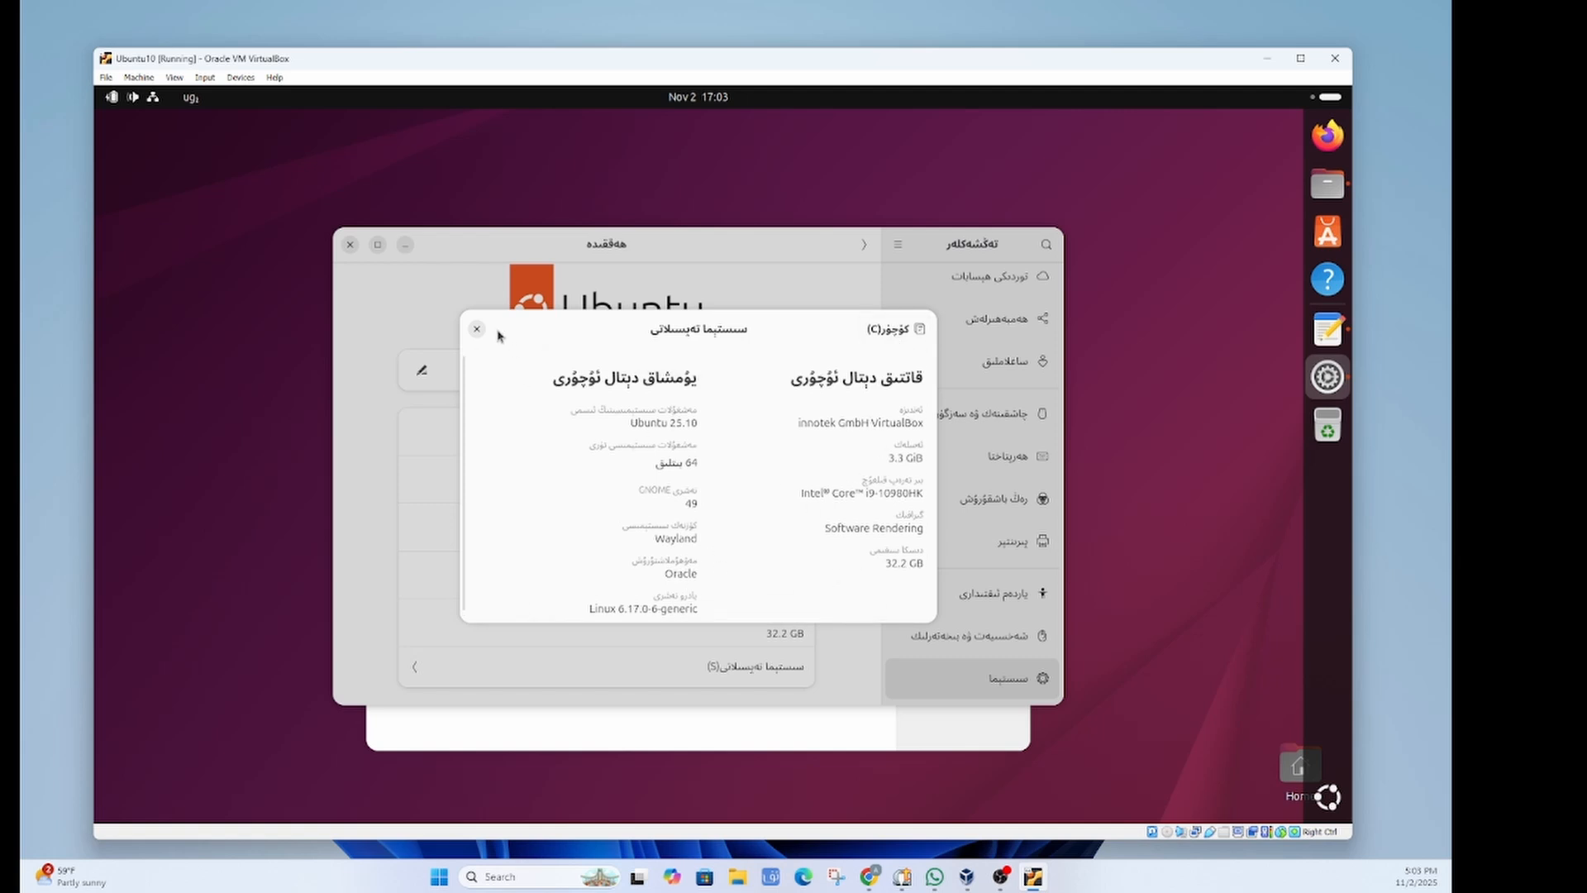
# Step: Close the system details dialog and the Settings window, returning to Files
pyautogui.moveTo(498, 332); pyautogui.dragTo(443, 308)
pyautogui.click(423, 305)
pyautogui.click(293, 221)
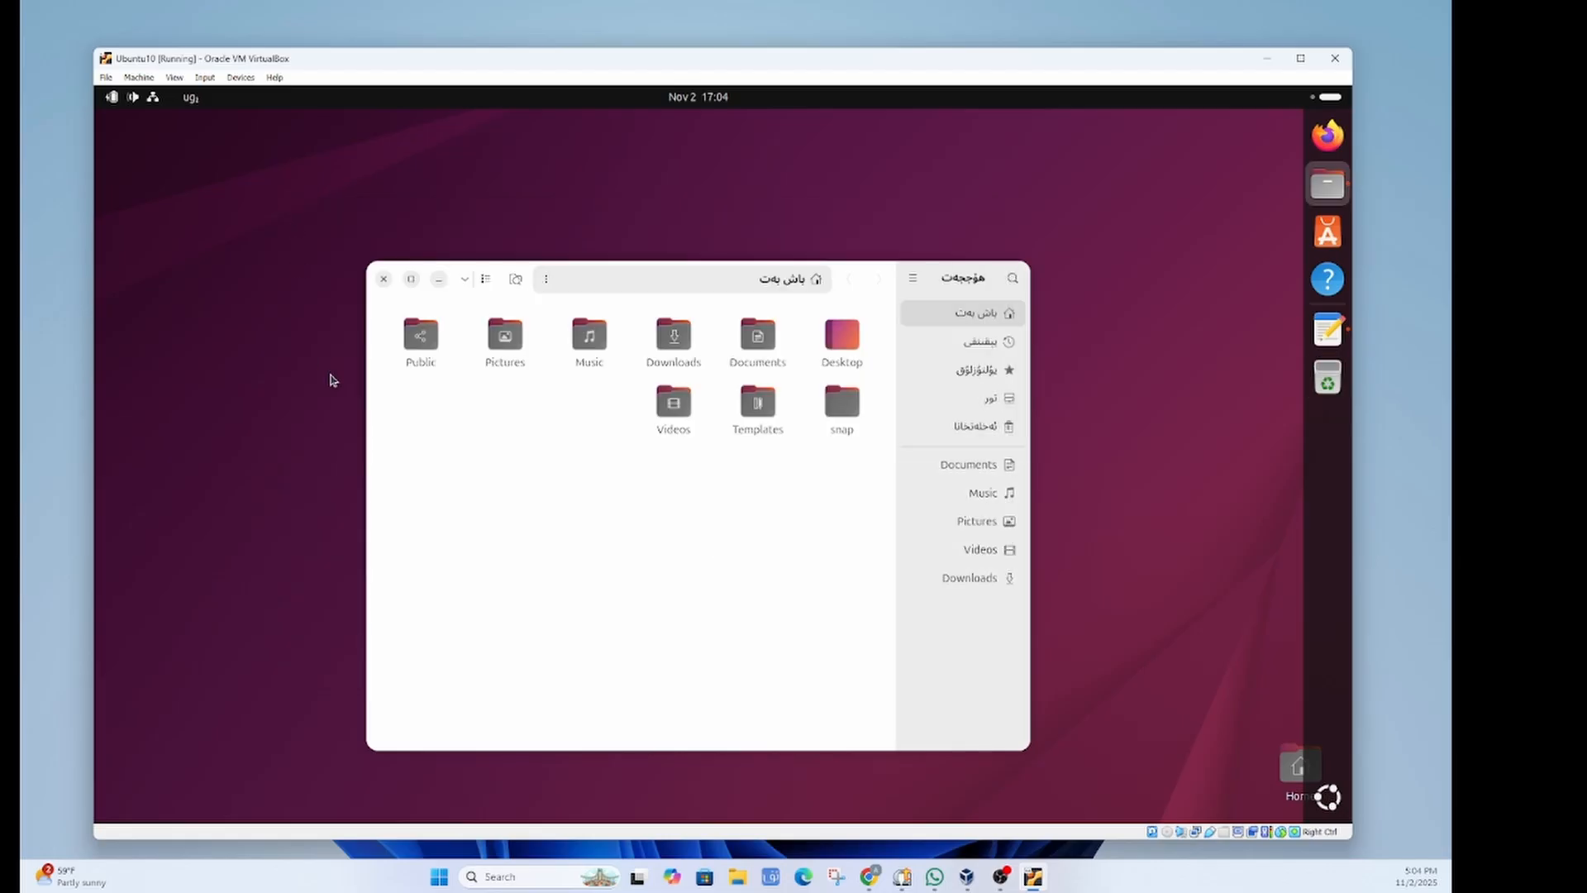